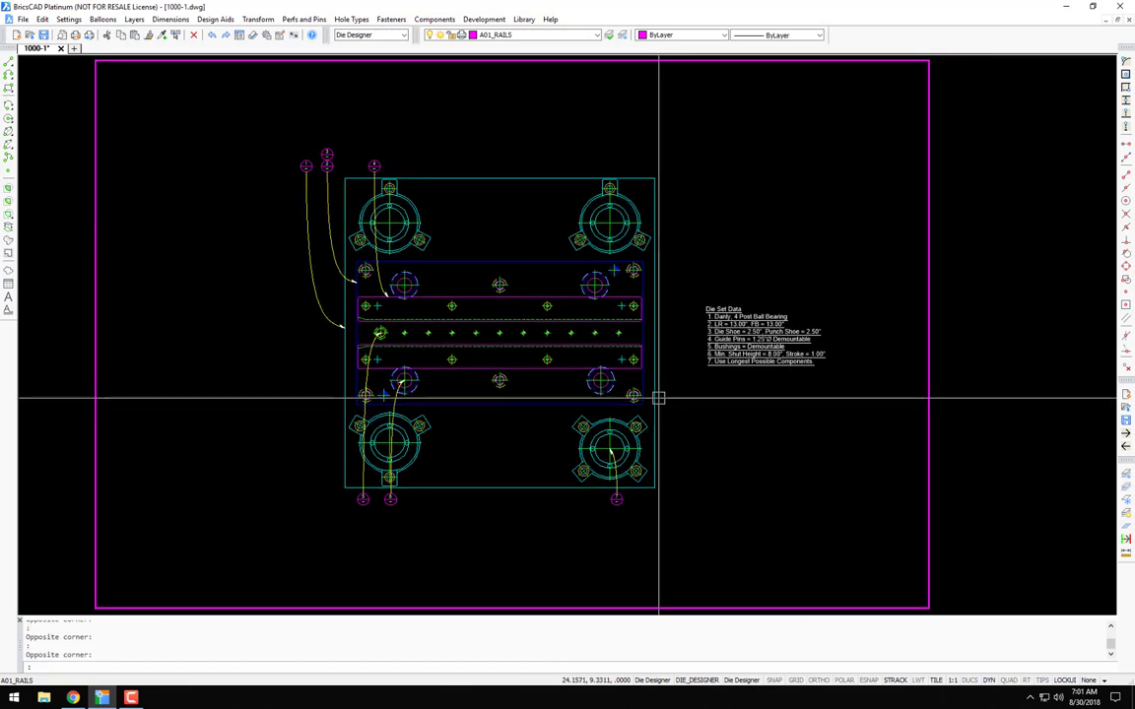
pyautogui.moveTo(653, 392)
pyautogui.mouseDown(button='middle')
pyautogui.moveTo(612, 390)
pyautogui.moveTo(618, 372)
pyautogui.moveTo(635, 378)
pyautogui.mouseUp(button='middle')
pyautogui.scroll(3, 631, 377)
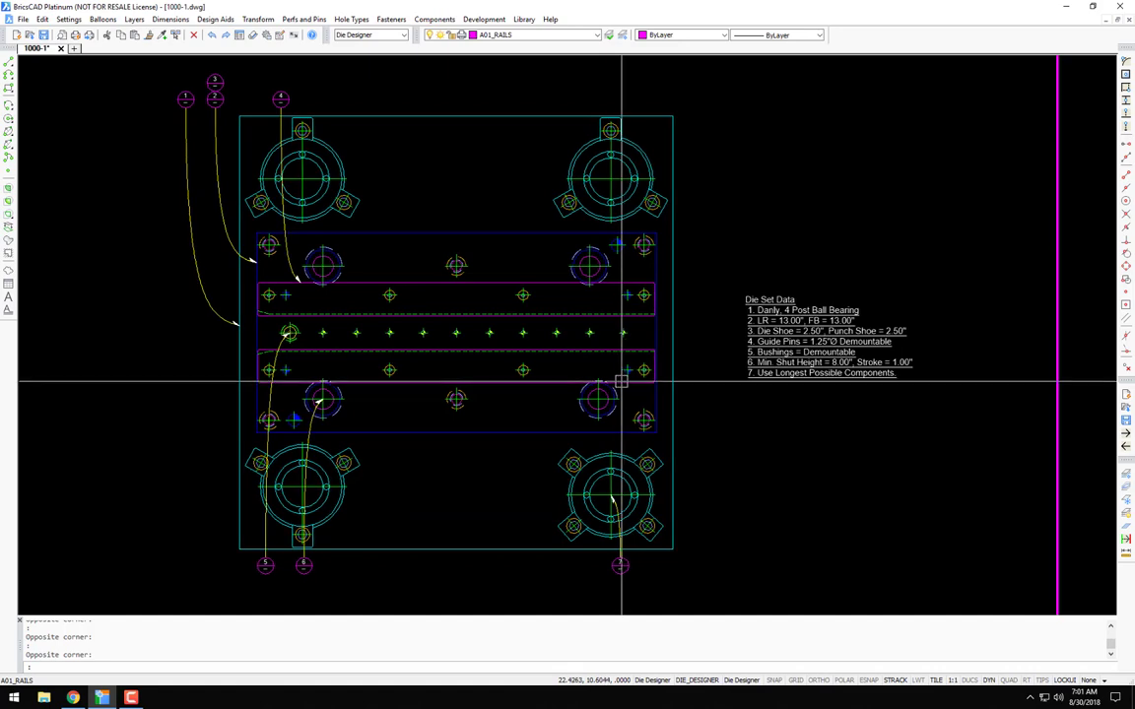
pyautogui.scroll(-2, 626, 382)
pyautogui.scroll(2, 621, 381)
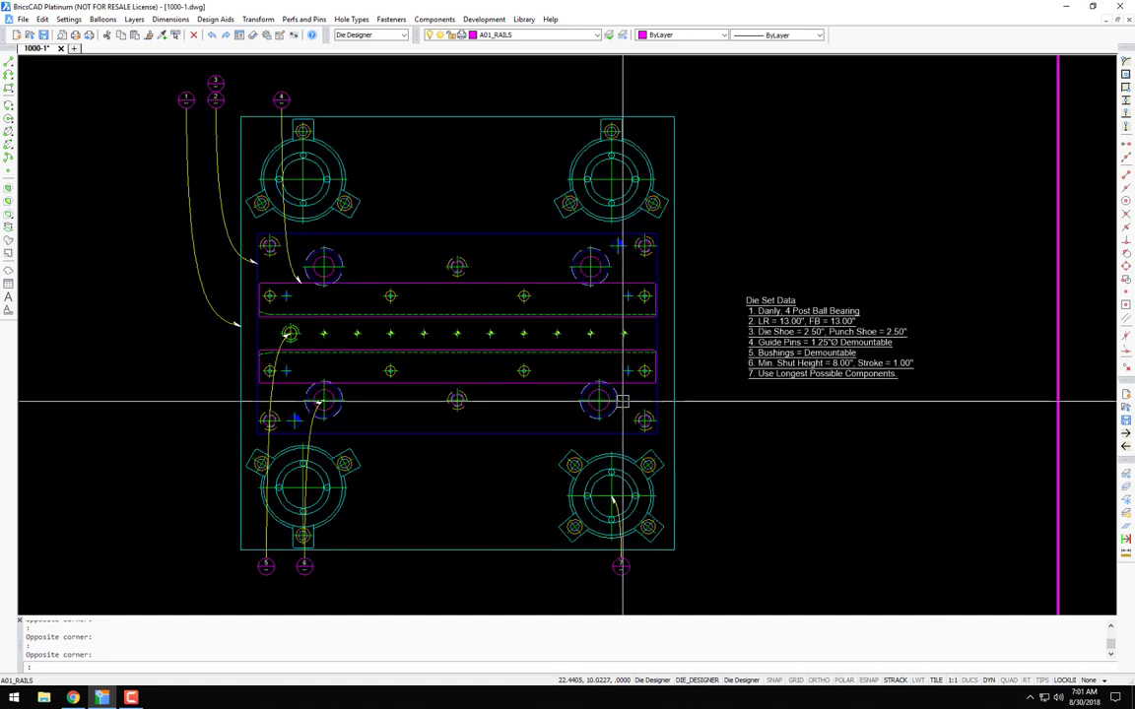
pyautogui.moveTo(636, 412); pyautogui.dragTo(631, 372, button='middle')
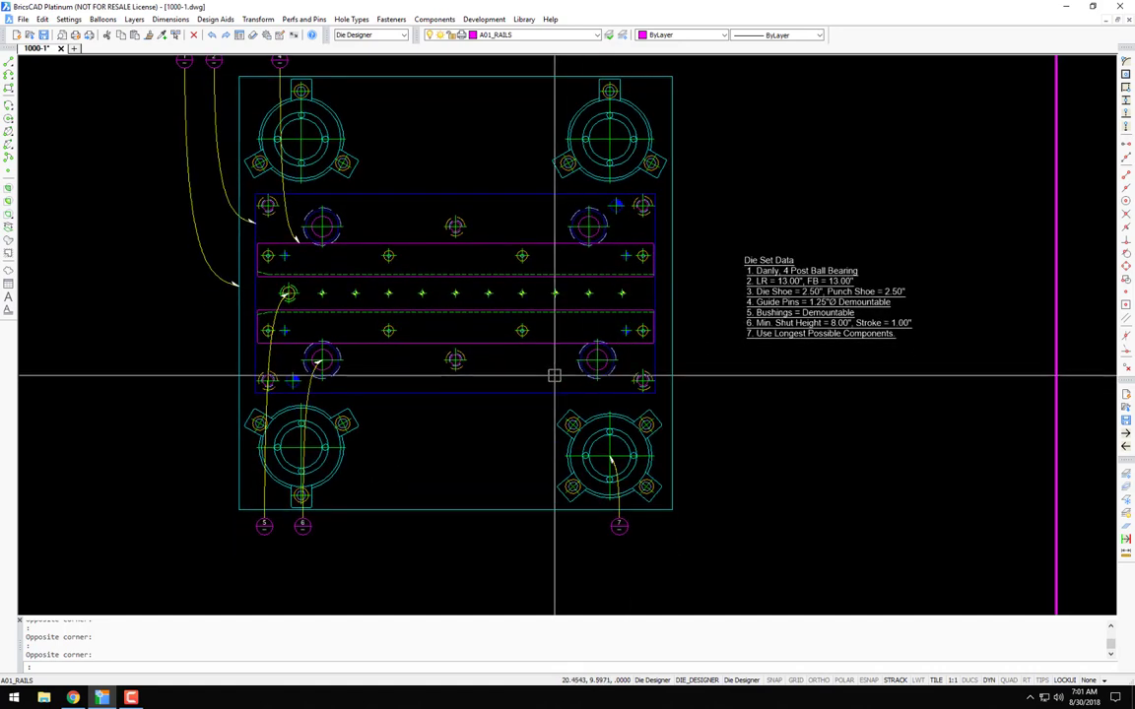
pyautogui.moveTo(599, 348); pyautogui.dragTo(619, 382, button='middle')
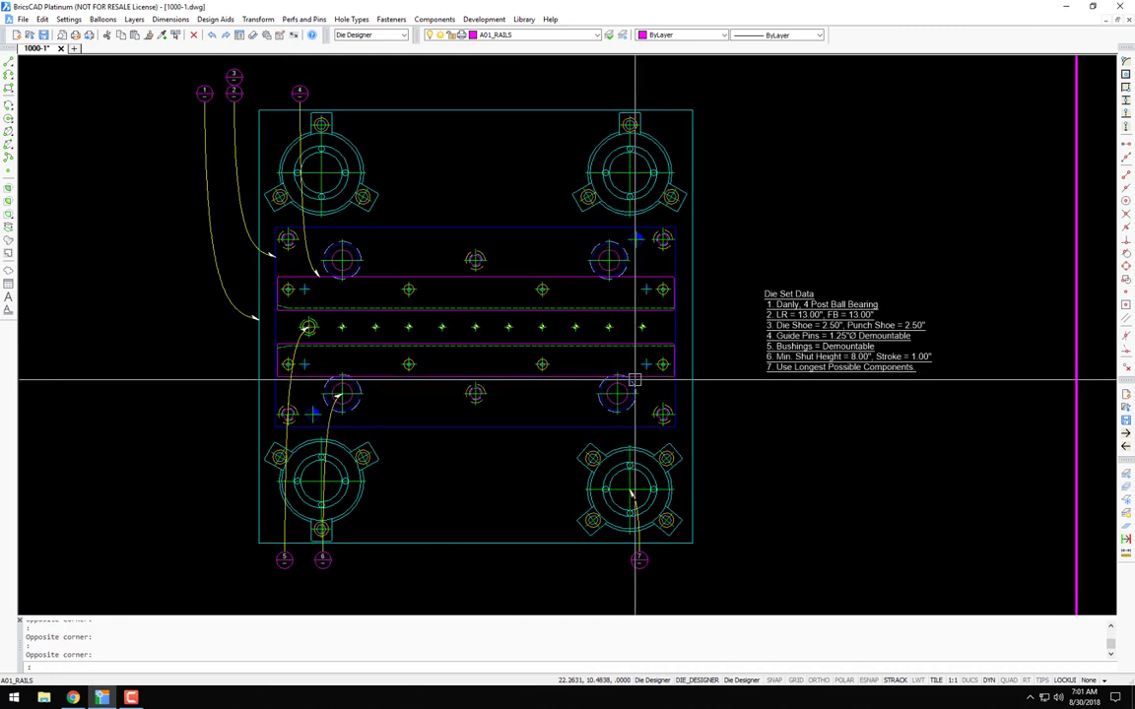
pyautogui.scroll(-2, 641, 385)
pyautogui.scroll(2, 646, 388)
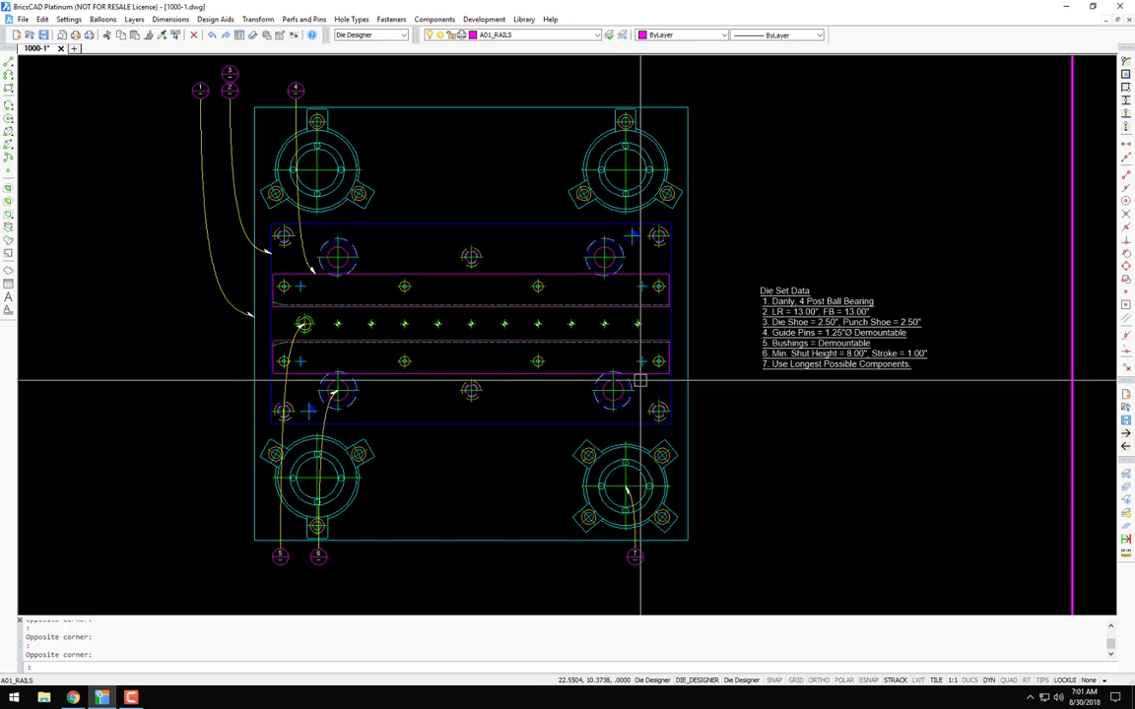
pyautogui.scroll(-1, 640, 379)
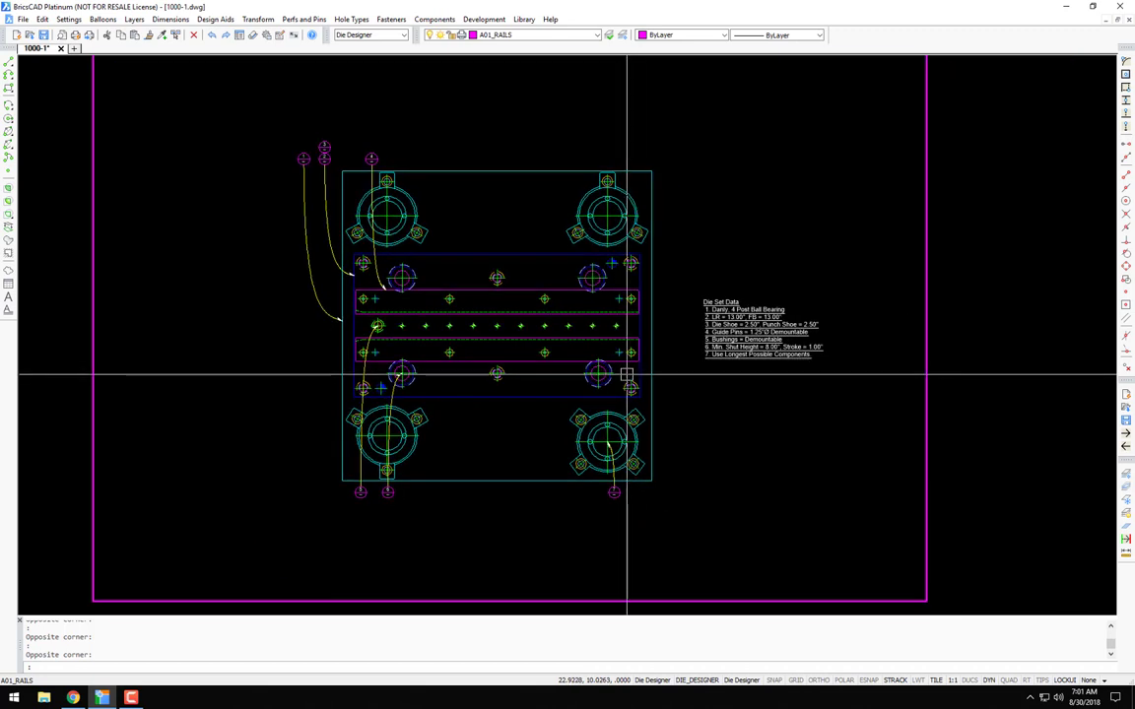
pyautogui.scroll(1, 628, 377)
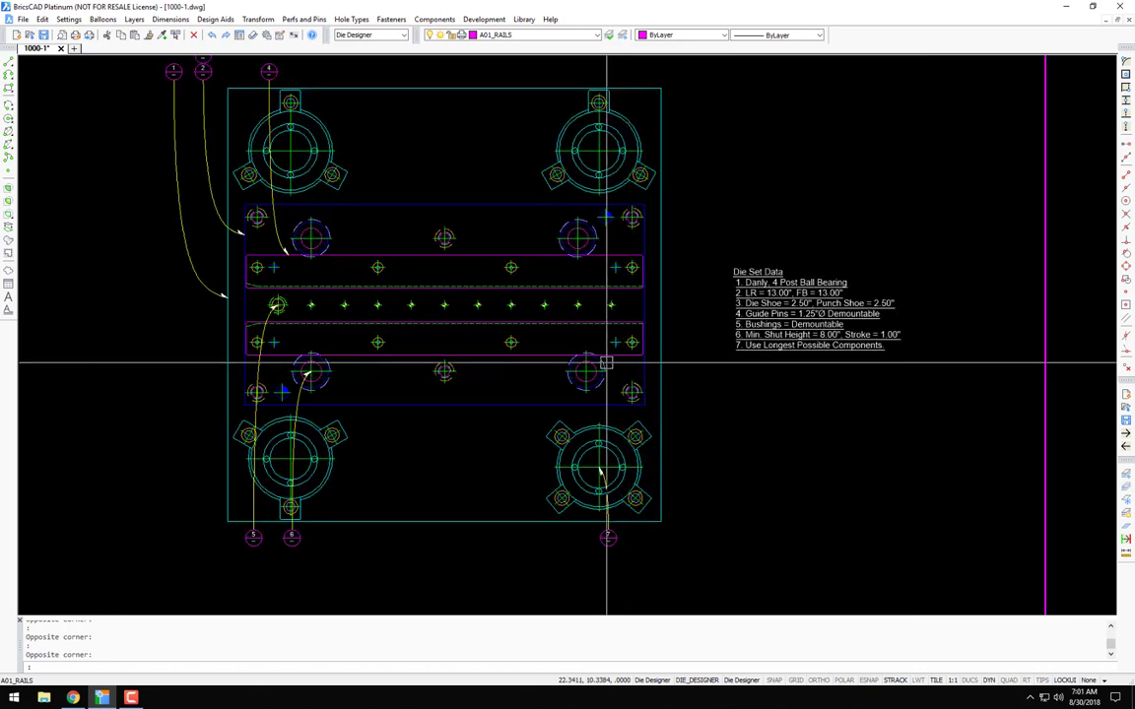
# Step: Examine the split leader balloons numbered 1 to 4 above the die set plan view
pyautogui.scroll(2, 537, 316)
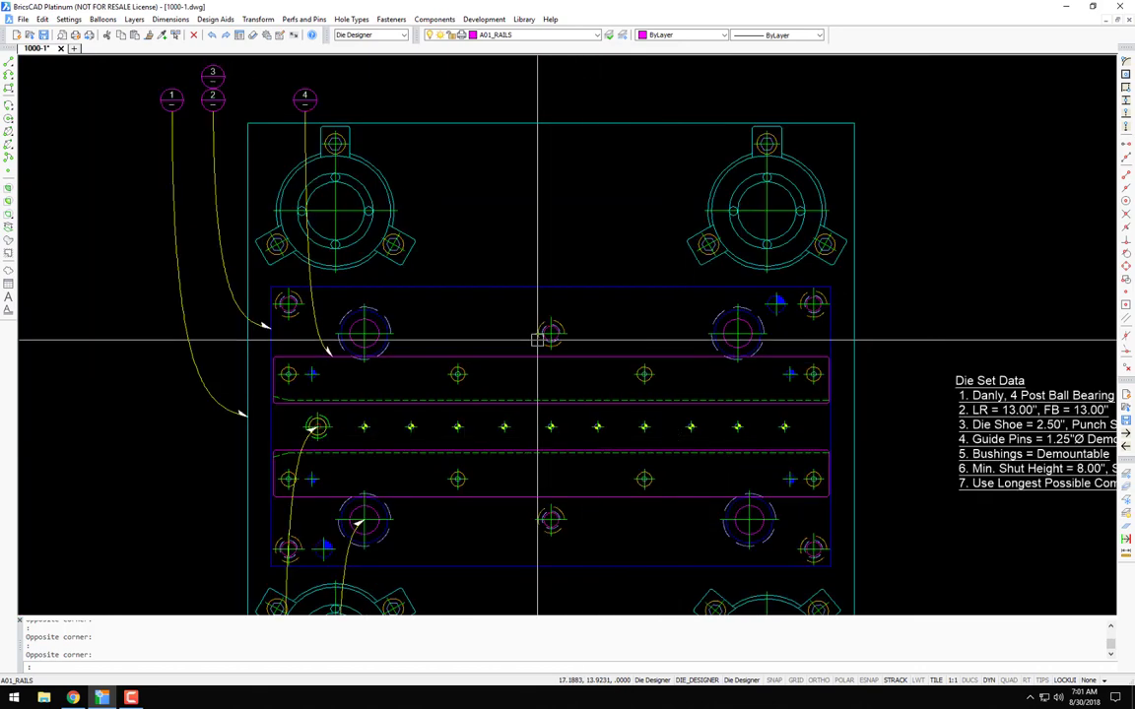
pyautogui.scroll(1, 449, 225)
pyautogui.scroll(2, 434, 168)
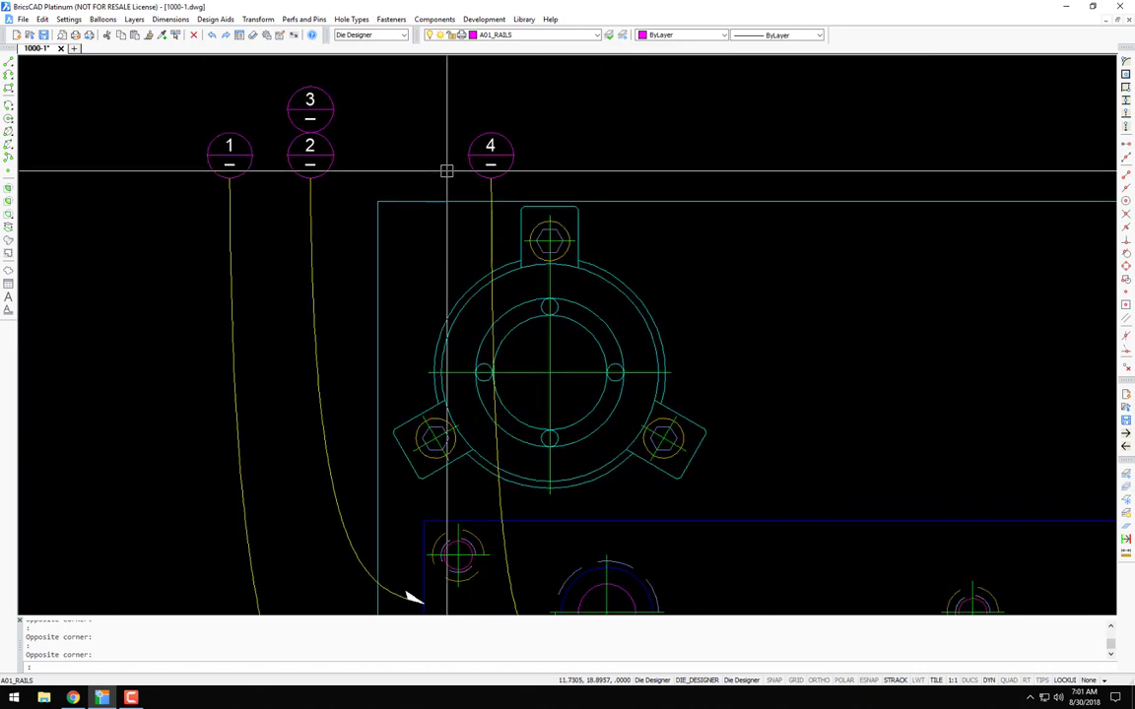
pyautogui.click(491, 164)
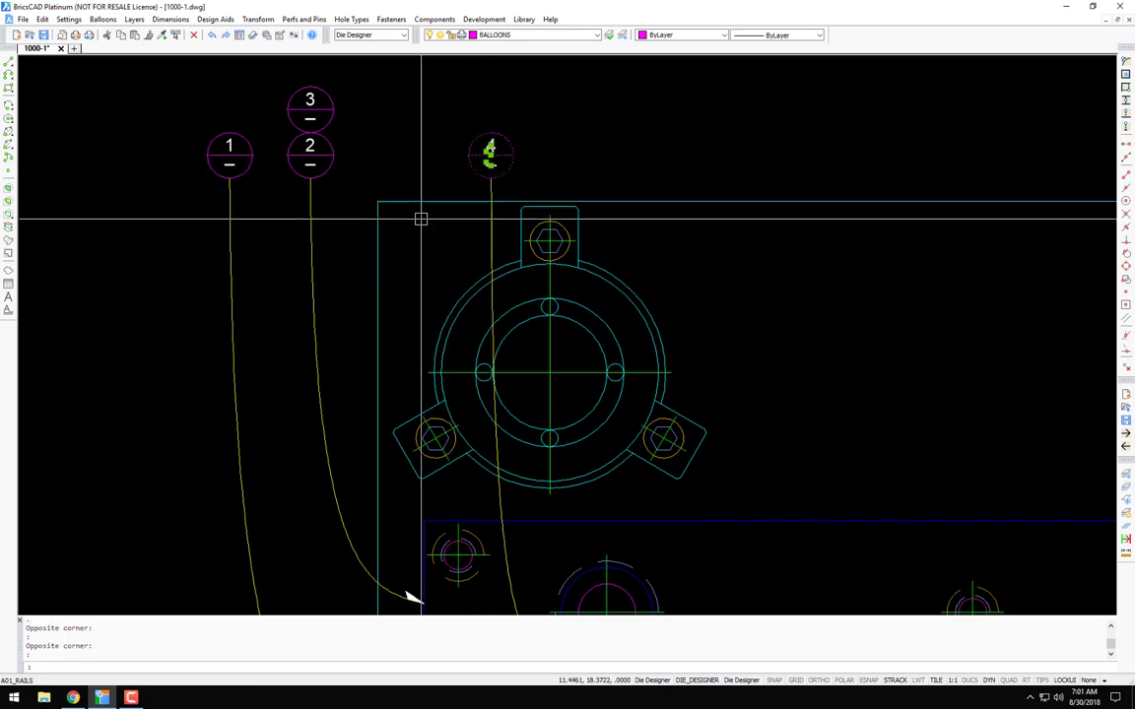
pyautogui.write('z')
pyautogui.press('Return')
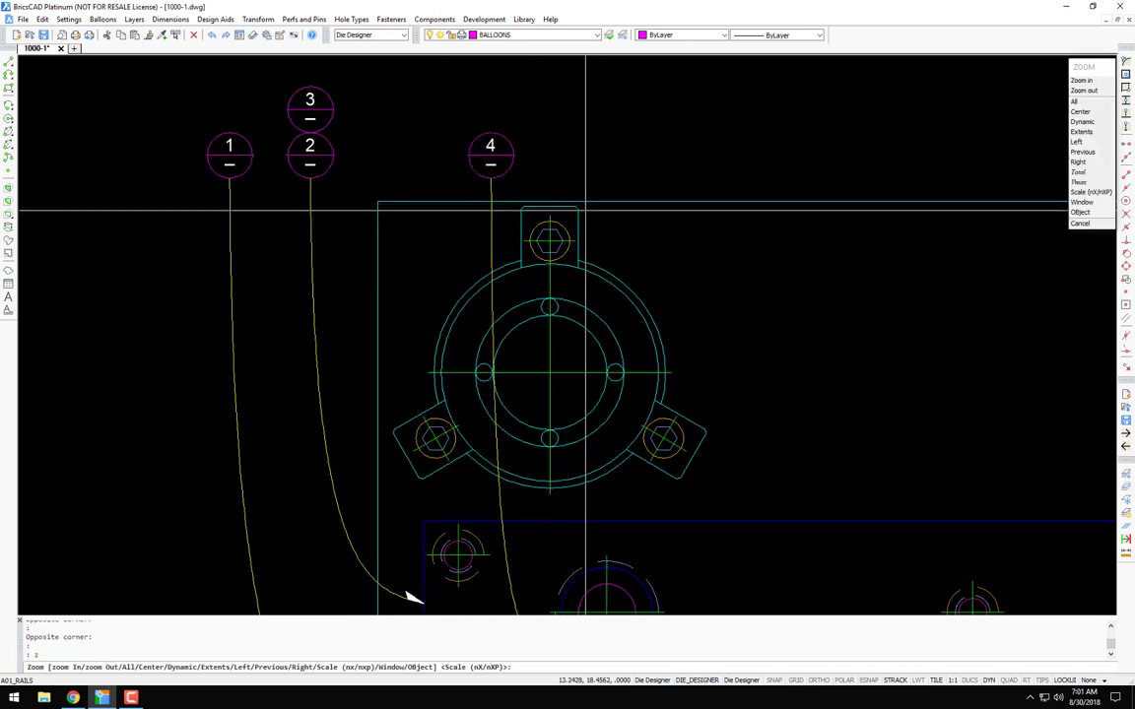
pyautogui.press('Escape')
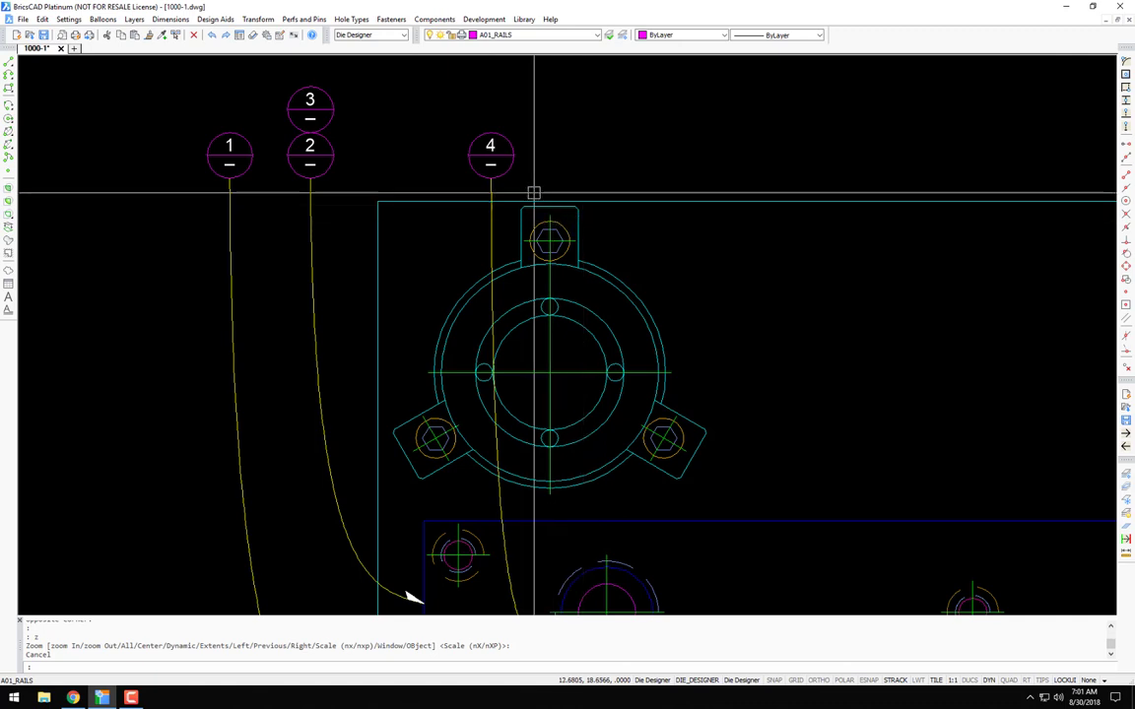
pyautogui.scroll(2, 499, 174)
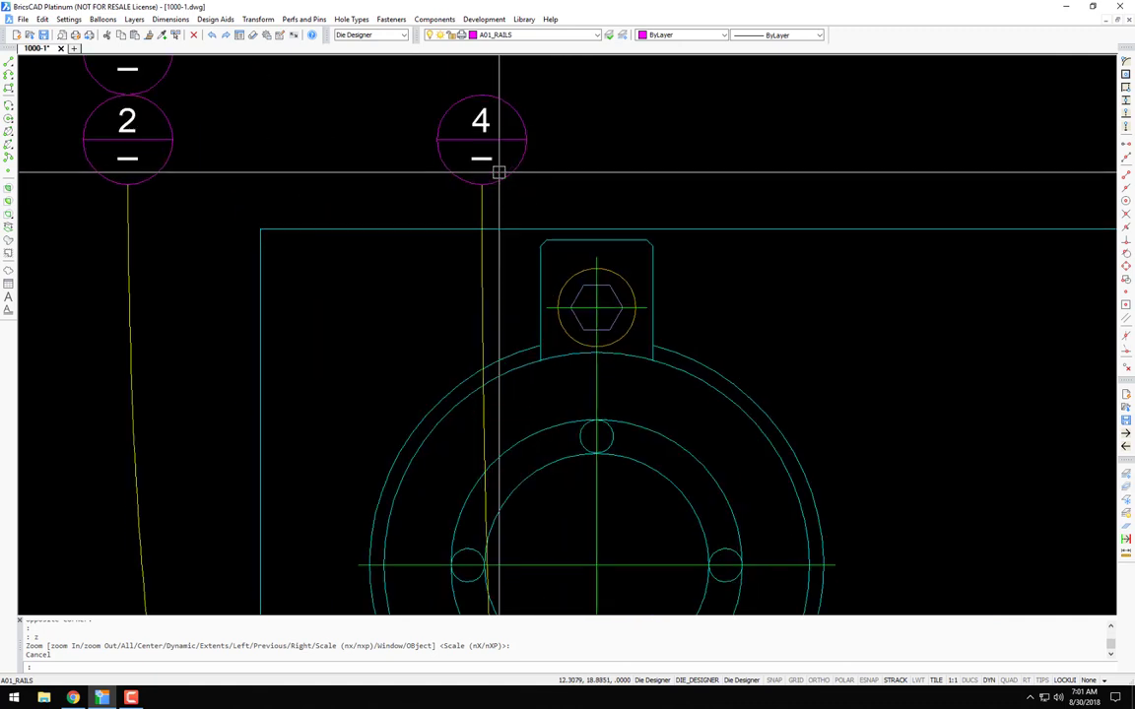
pyautogui.scroll(-6, 498, 174)
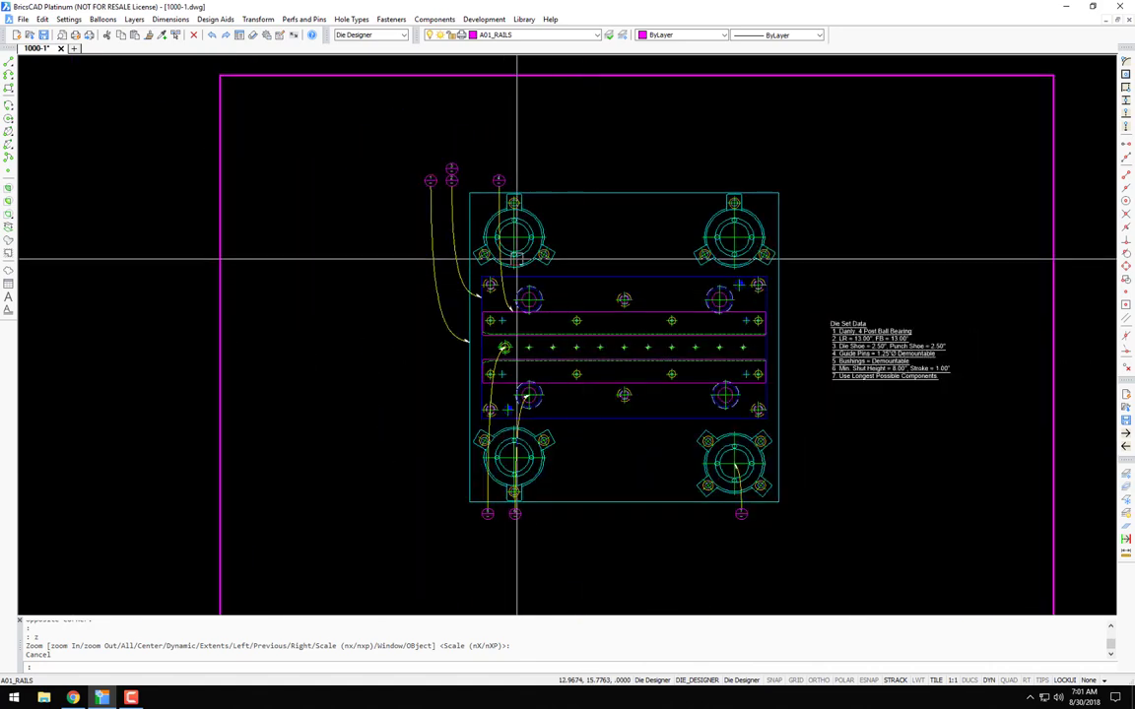
# Step: Examine balloons 5, 6 and 7 below the die set and the details their leaders point to
pyautogui.moveTo(711, 329); pyautogui.dragTo(562, 230, button='middle')
pyautogui.scroll(1, 512, 257)
pyautogui.moveTo(494, 262); pyautogui.dragTo(572, 342, button='middle')
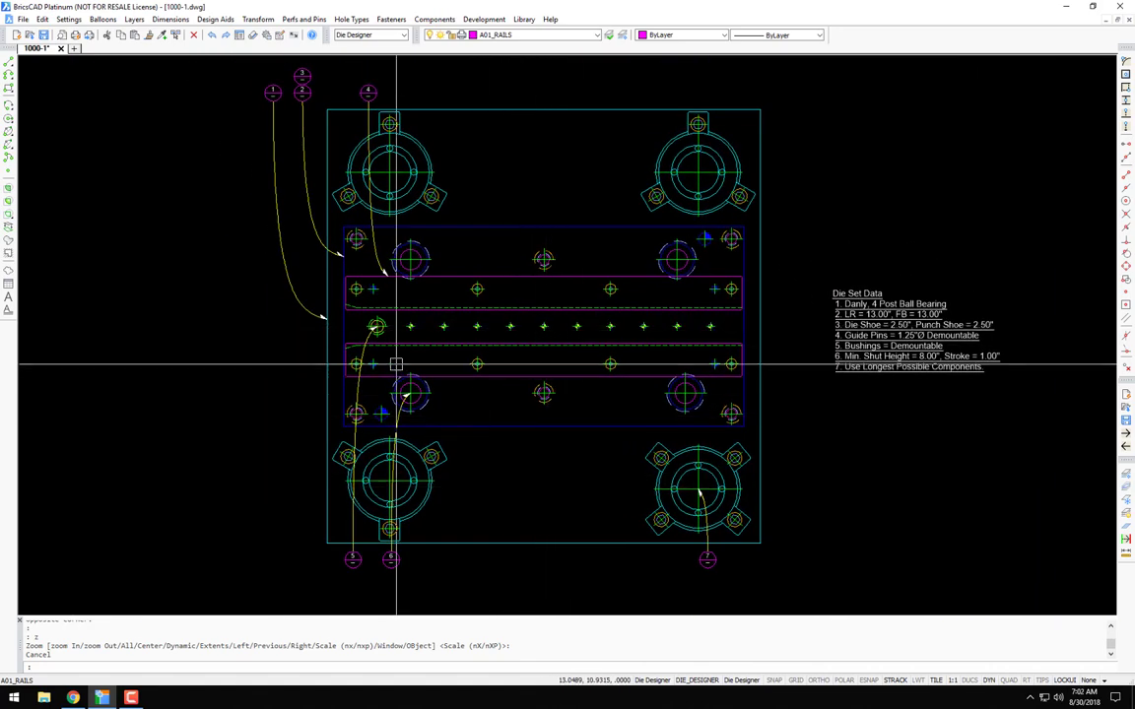
pyautogui.scroll(3, 392, 370)
pyautogui.scroll(-3, 412, 388)
pyautogui.scroll(3, 419, 559)
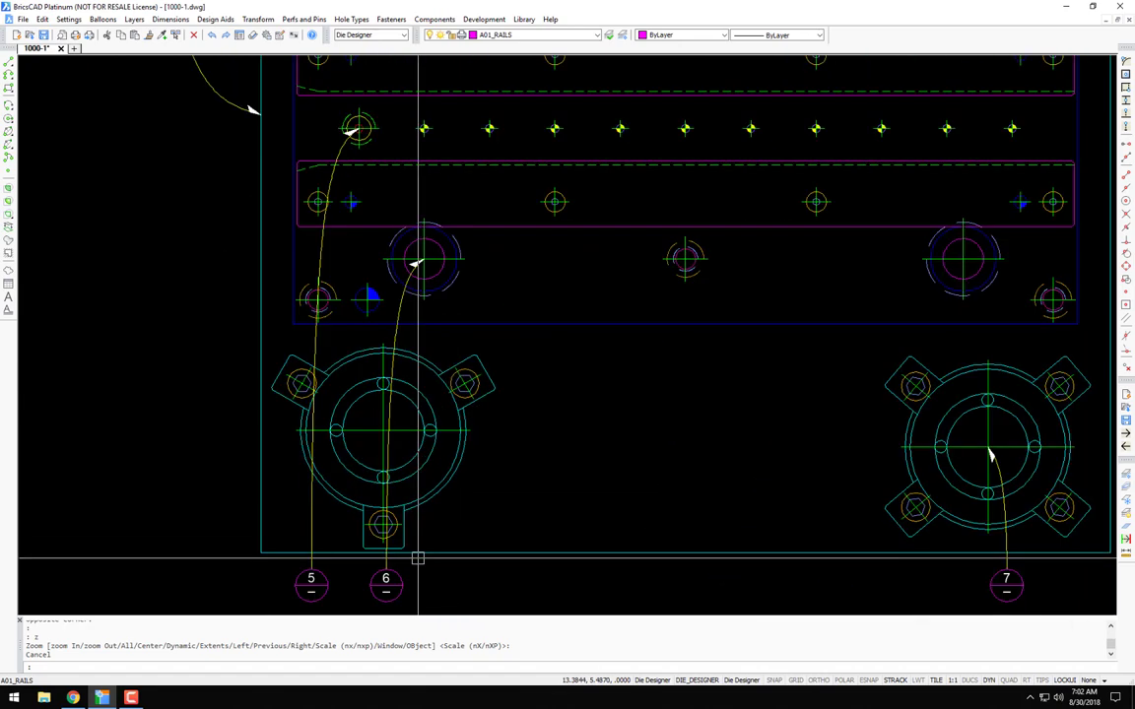
pyautogui.moveTo(418, 559); pyautogui.dragTo(421, 562, button='middle')
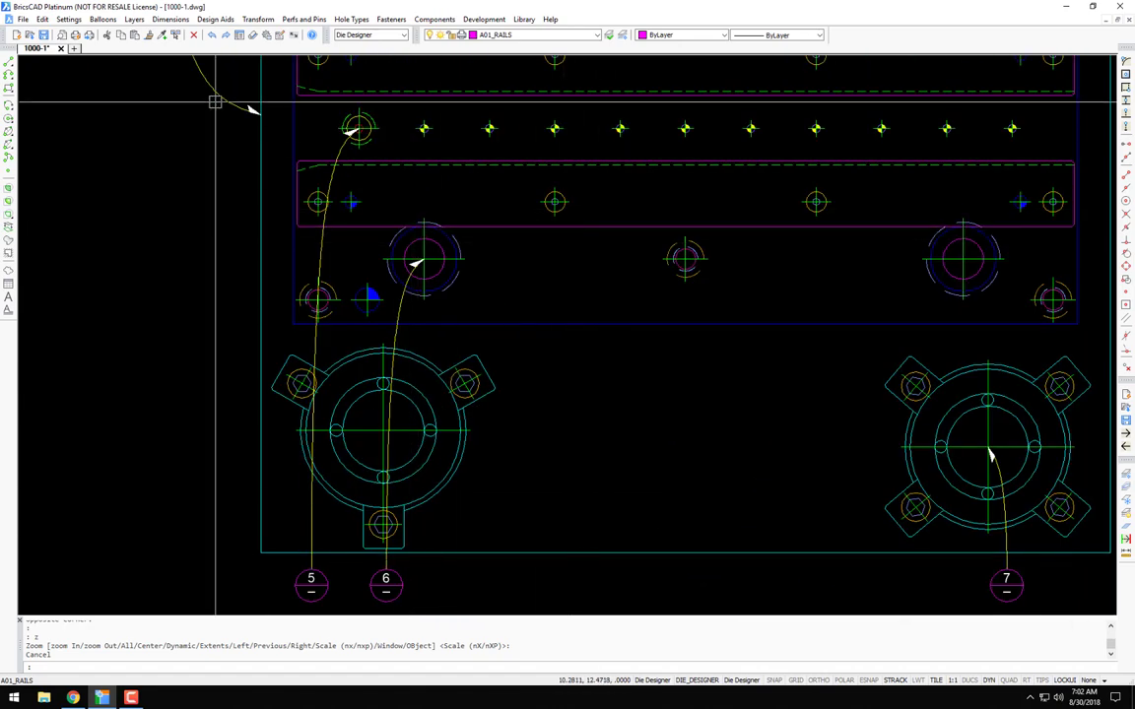
pyautogui.scroll(-2, 730, 253)
pyautogui.scroll(-2, 730, 253)
pyautogui.moveTo(664, 269); pyautogui.dragTo(611, 411, button='middle')
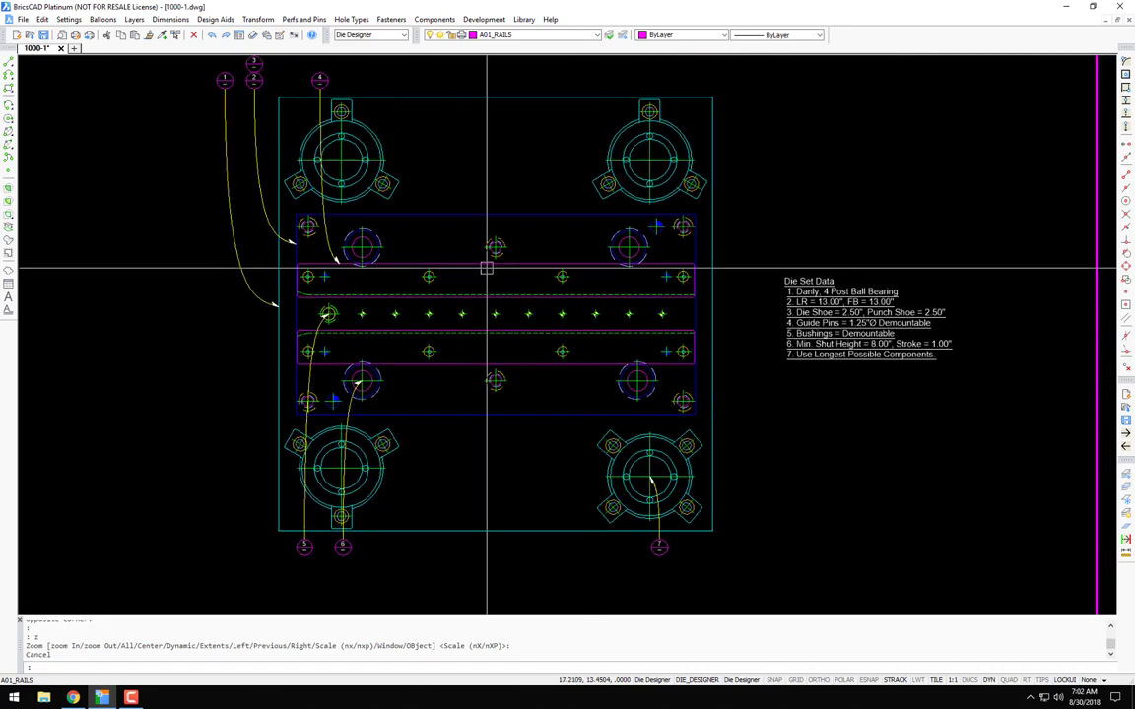
# Step: Add split leader balloon 7 for the lower rail, pointing to its bottom edge and aligned with the balloons below the die set
pyautogui.click(102, 20)
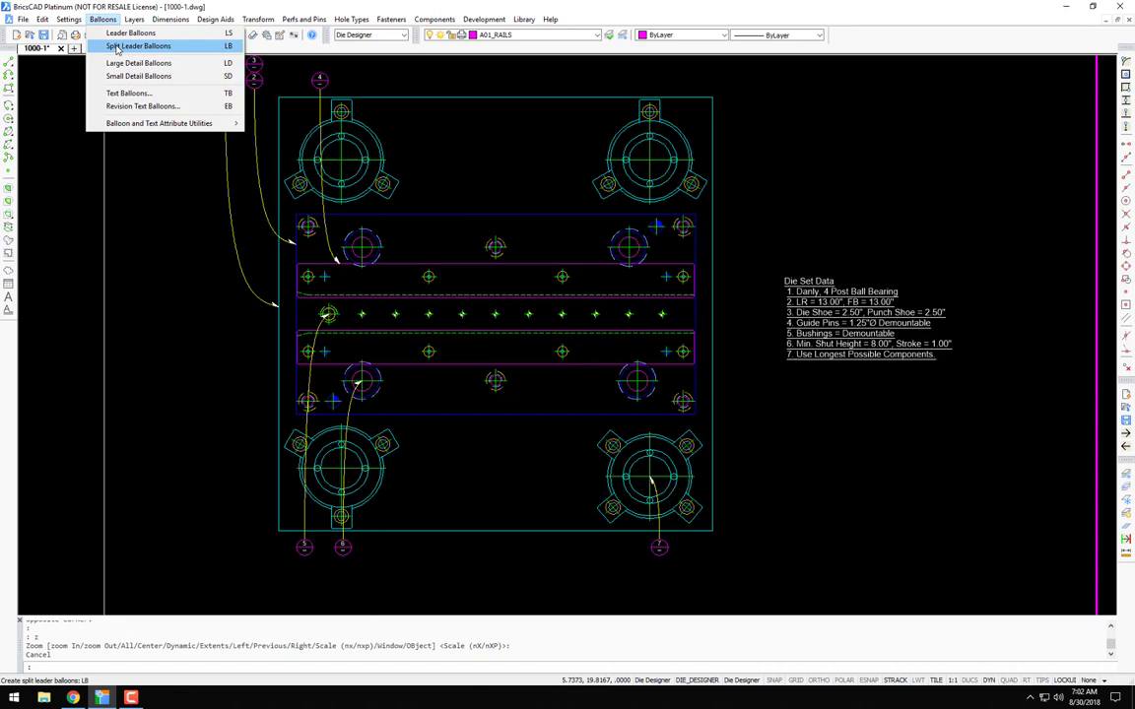
pyautogui.click(115, 48)
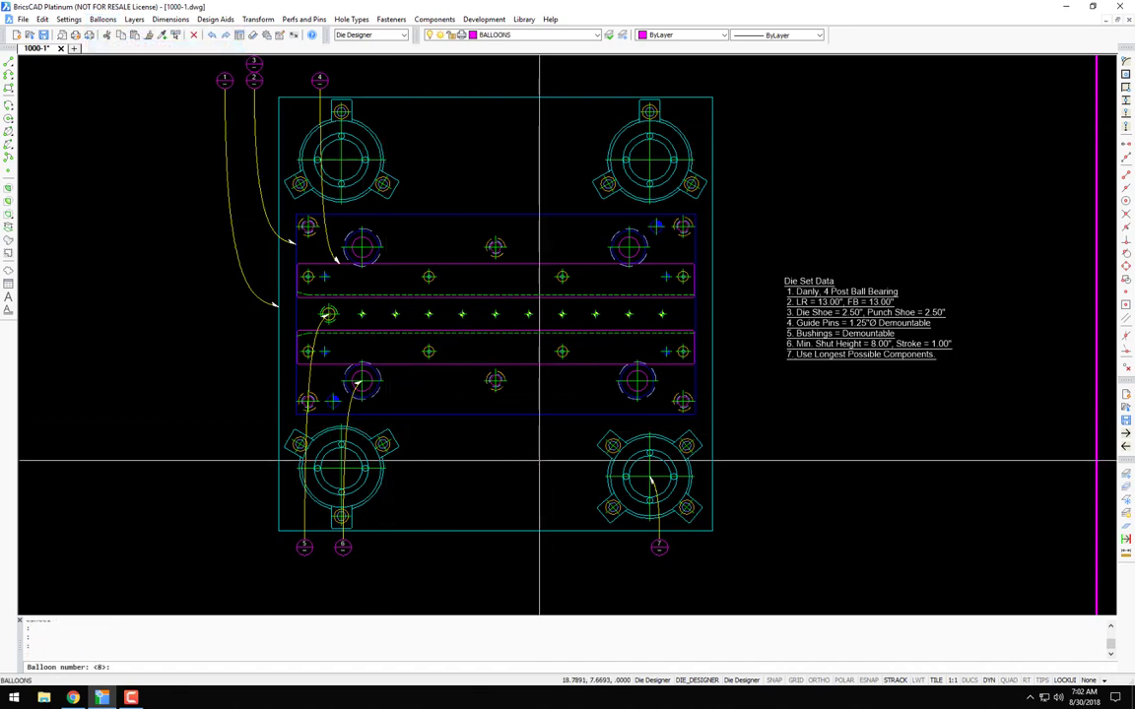
pyautogui.scroll(3, 650, 478)
pyautogui.moveTo(778, 480); pyautogui.dragTo(820, 369, button='middle')
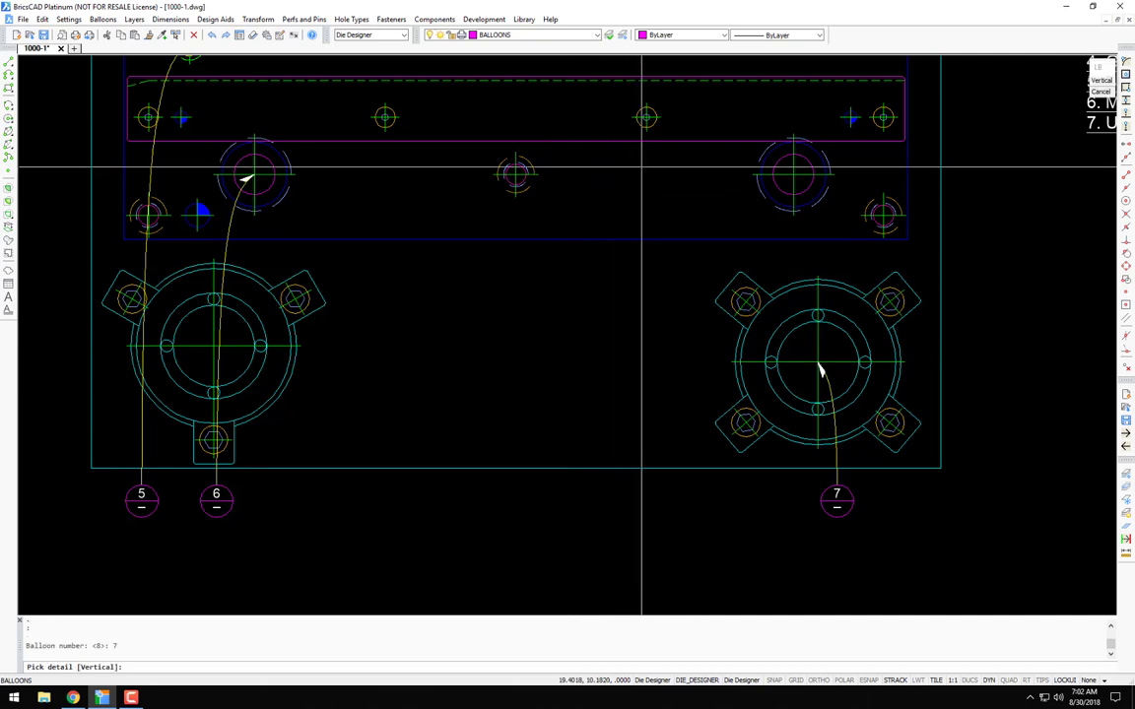
pyautogui.click(679, 141)
pyautogui.click(699, 185)
pyautogui.press('F8')
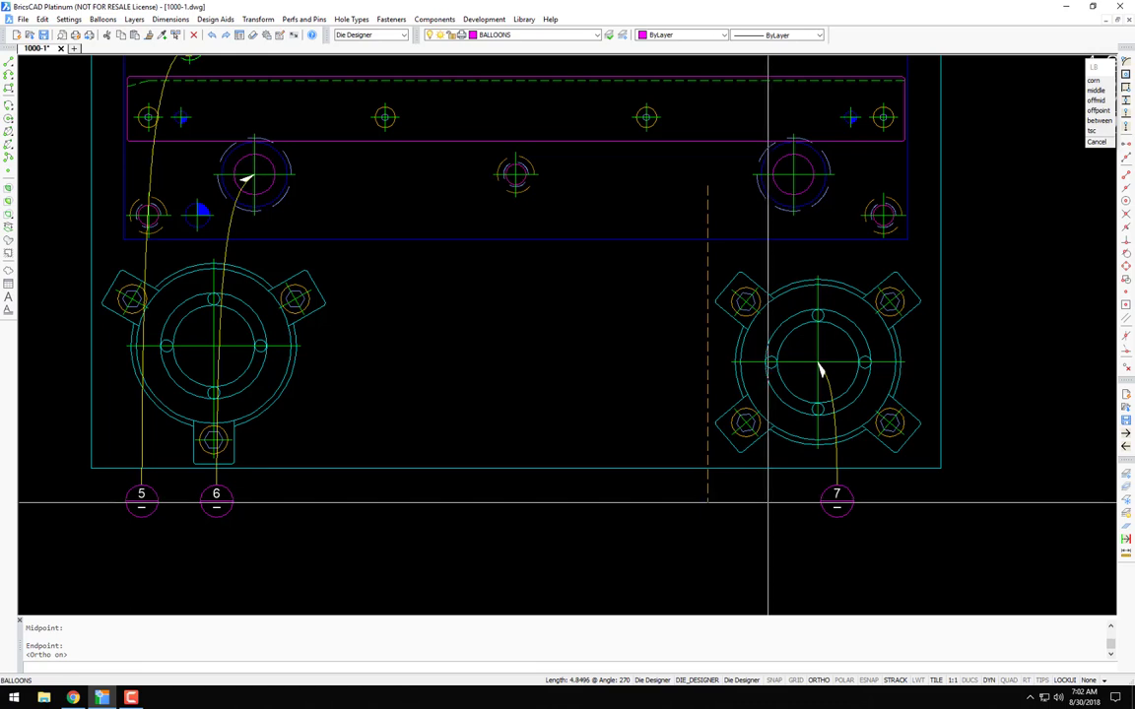
pyautogui.click(768, 503)
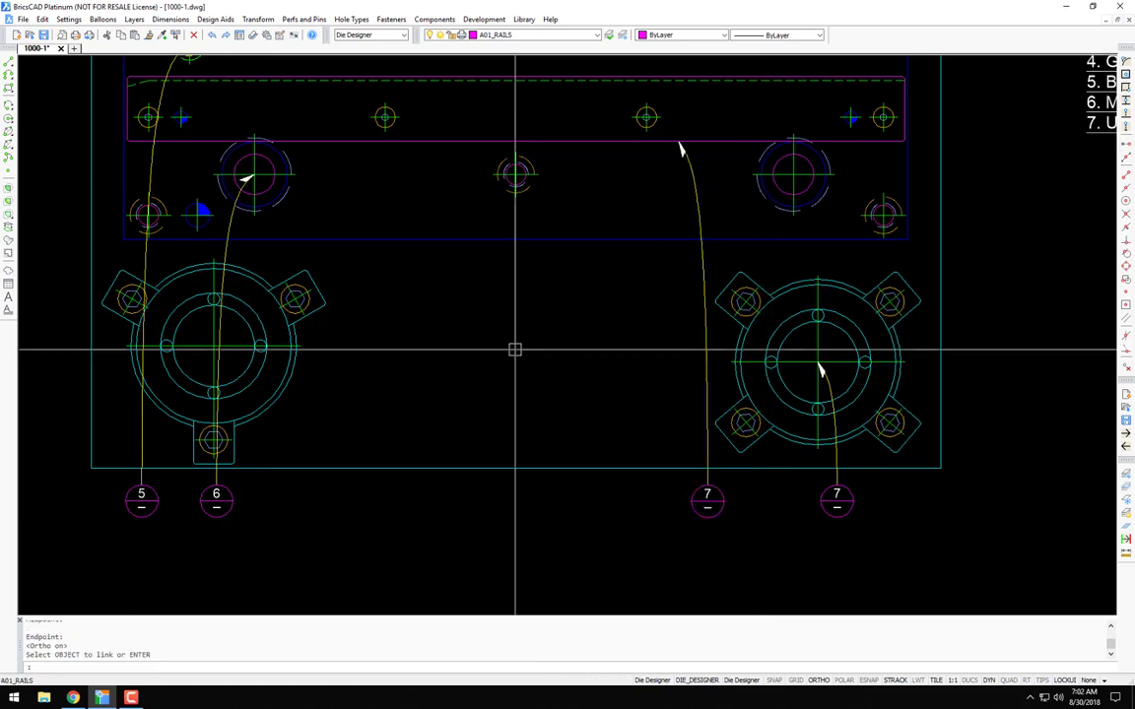
pyautogui.press('Return')
# Step: Increment by 1 the number of the existing leader balloon that points to the lower-right guide post
pyautogui.click(102, 19)
pyautogui.moveTo(137, 124)
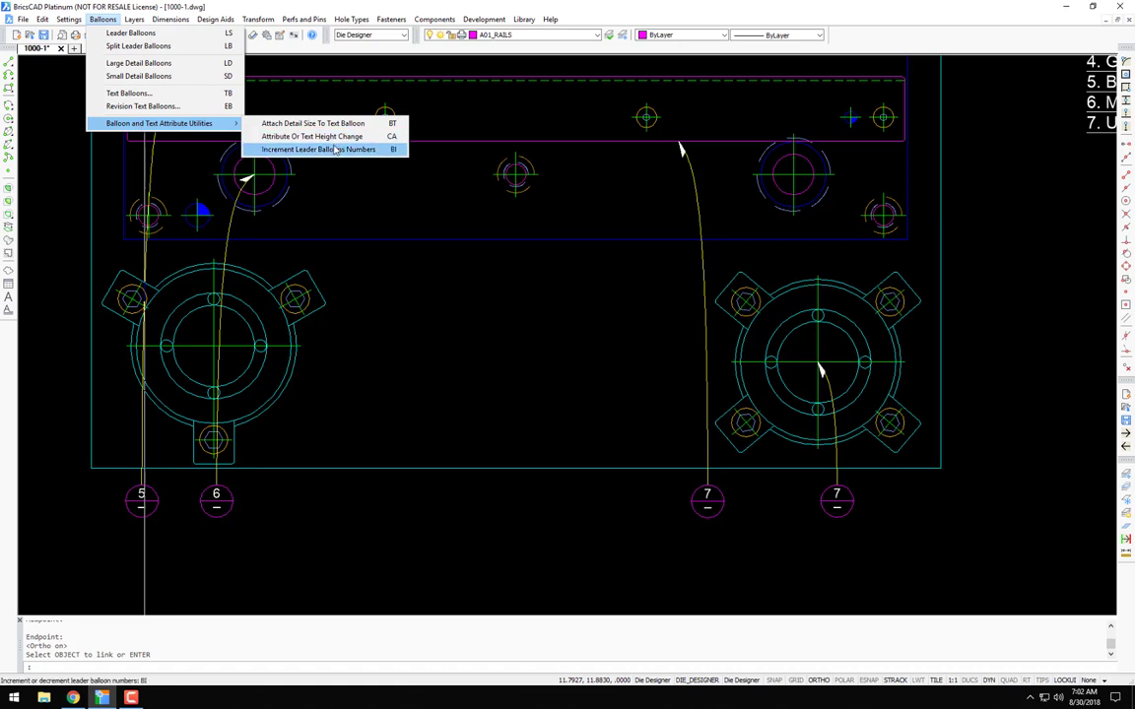
pyautogui.click(334, 150)
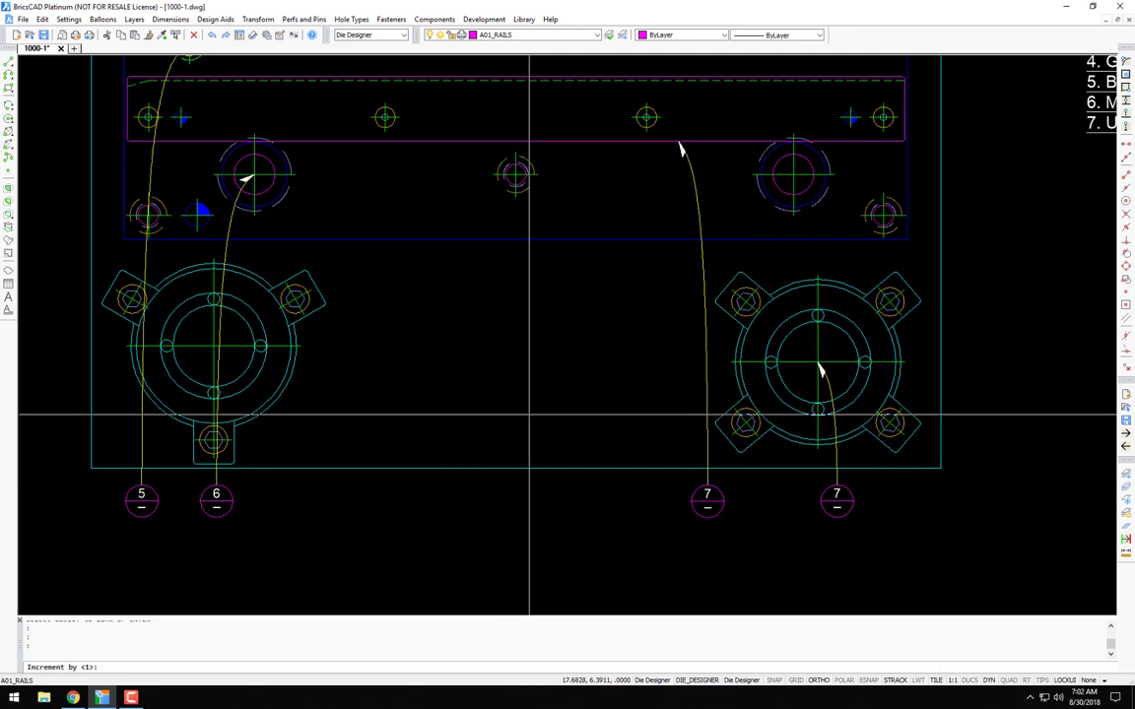
pyautogui.press('Return')
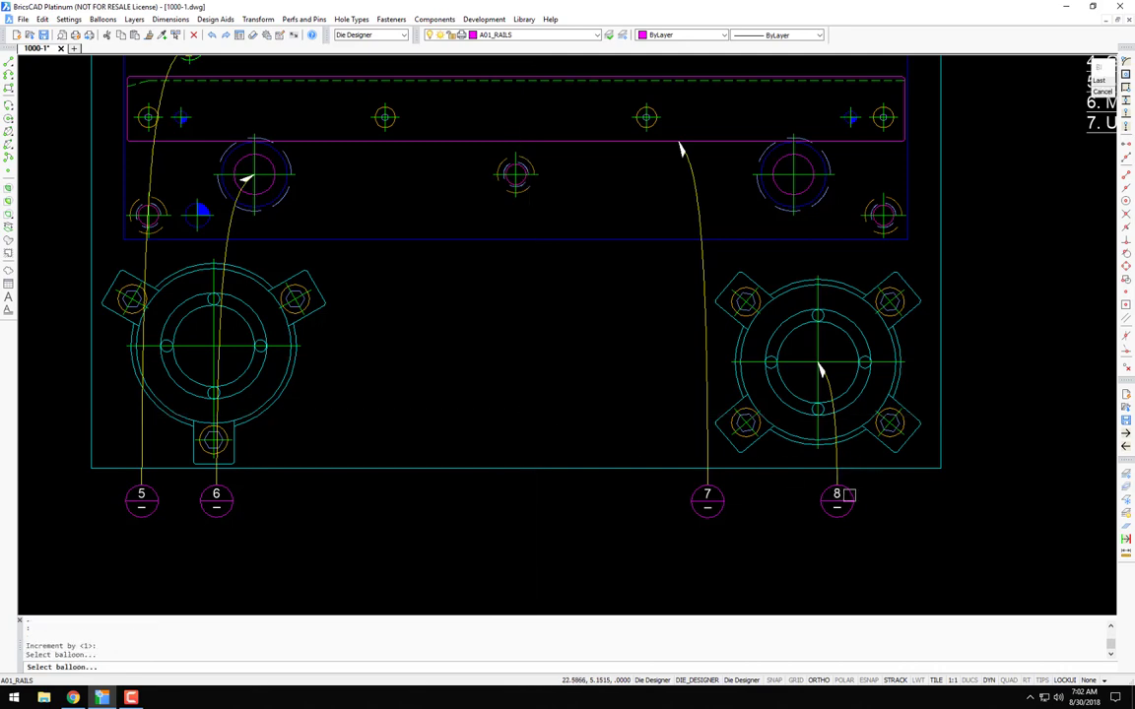
pyautogui.press('Return')
# Step: Save the drawing 1000-1.dwg
pyautogui.scroll(-5, 850, 496)
pyautogui.moveTo(930, 458); pyautogui.dragTo(692, 438, button='middle')
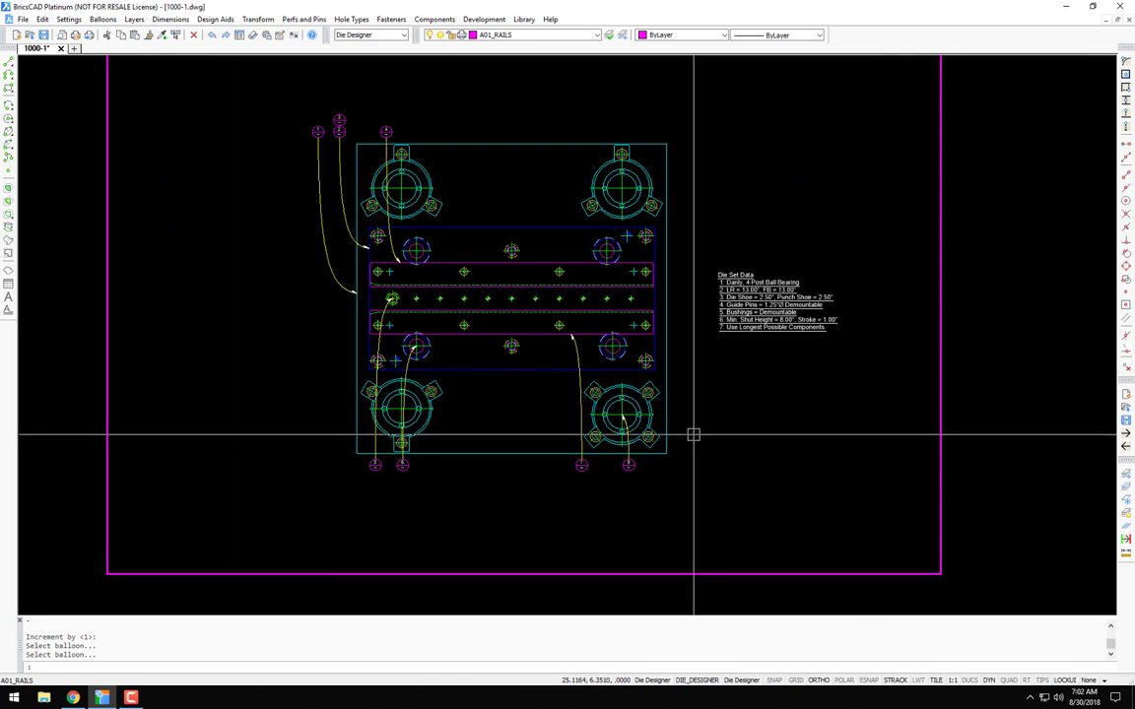
pyautogui.write('z')
pyautogui.press('Return')
pyautogui.write('e')
pyautogui.press('Return')
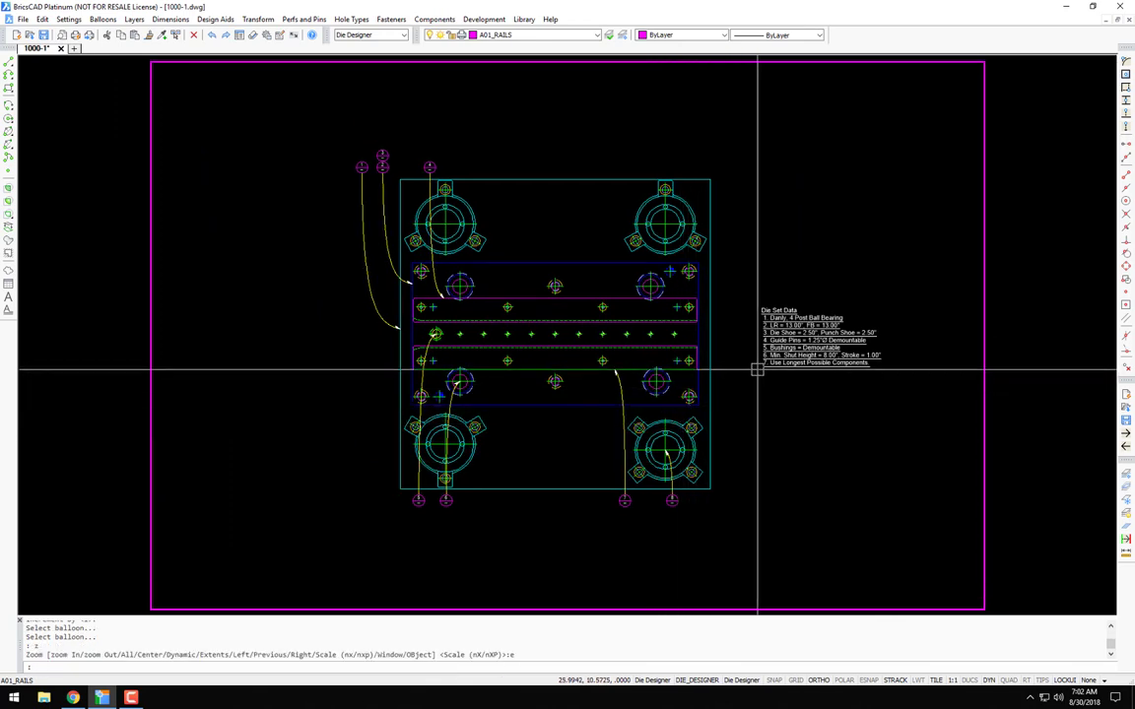
pyautogui.click(1126, 421)
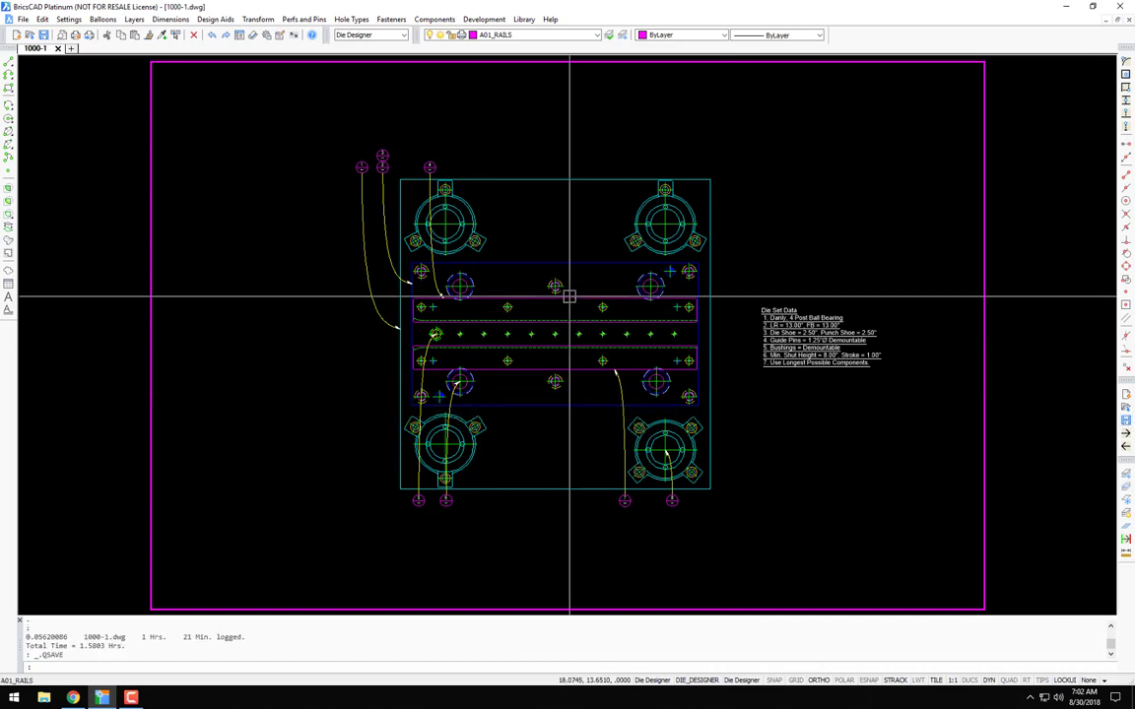
# Step: Start the Datum command and set its base point at the upper-left corner of the blue plate outline inside the die set
pyautogui.scroll(5, 568, 296)
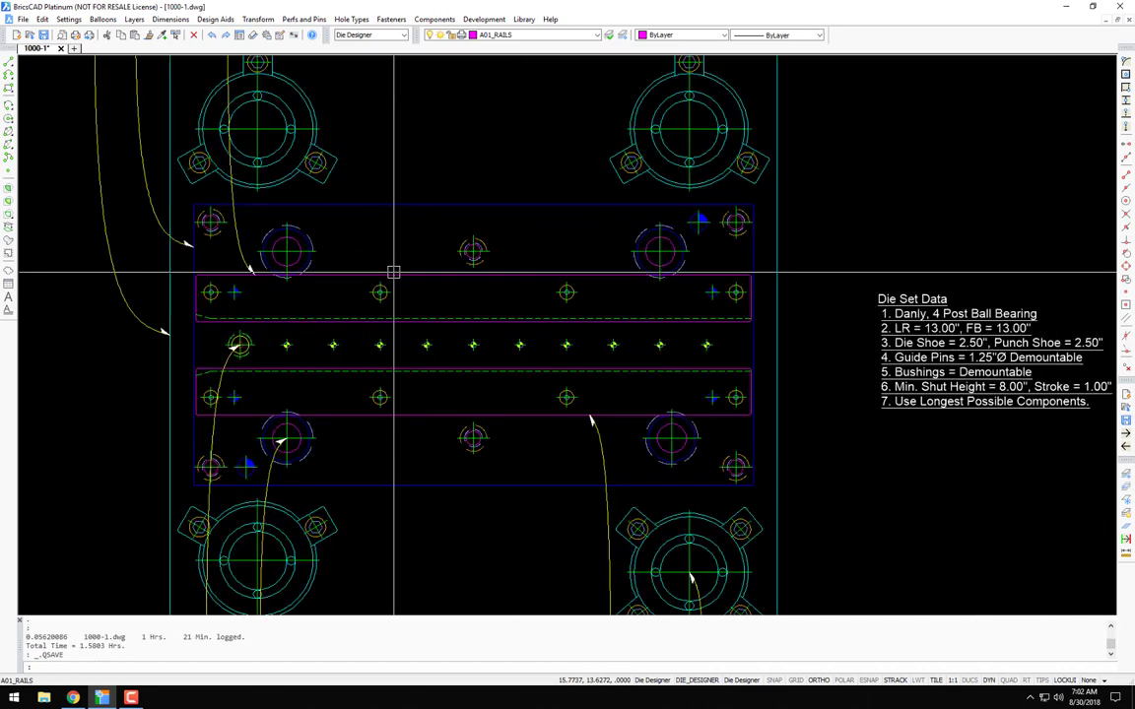
pyautogui.moveTo(394, 273); pyautogui.dragTo(469, 262, button='middle')
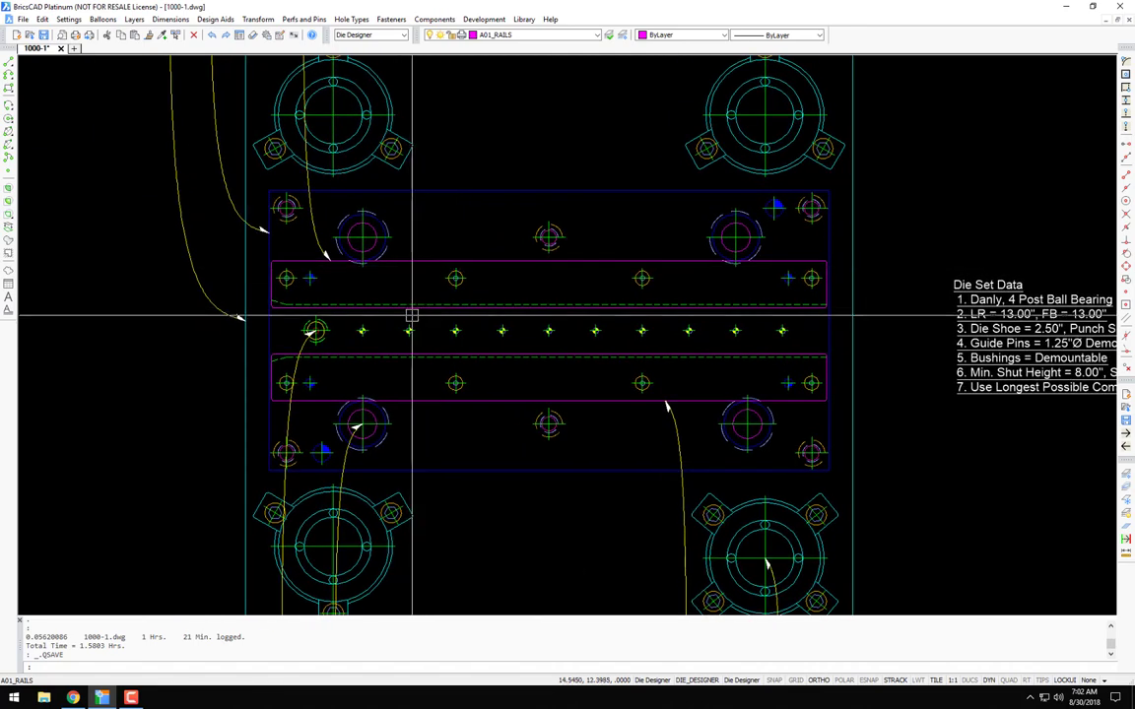
pyautogui.scroll(-2, 412, 285)
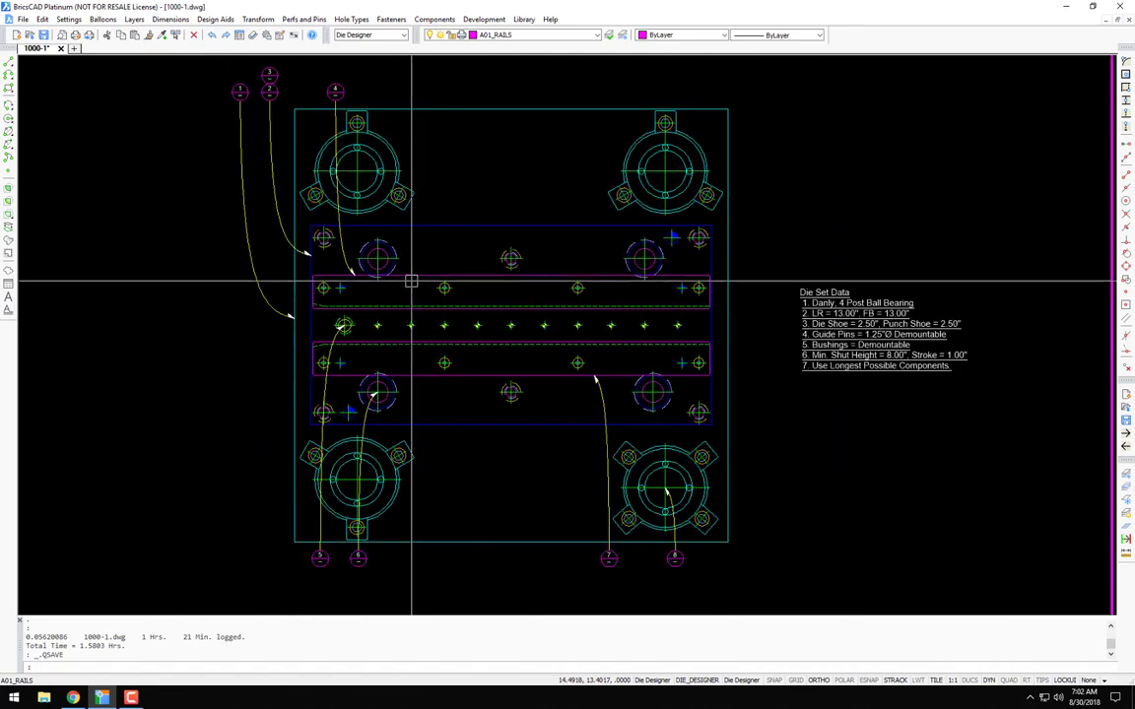
pyautogui.scroll(3, 411, 285)
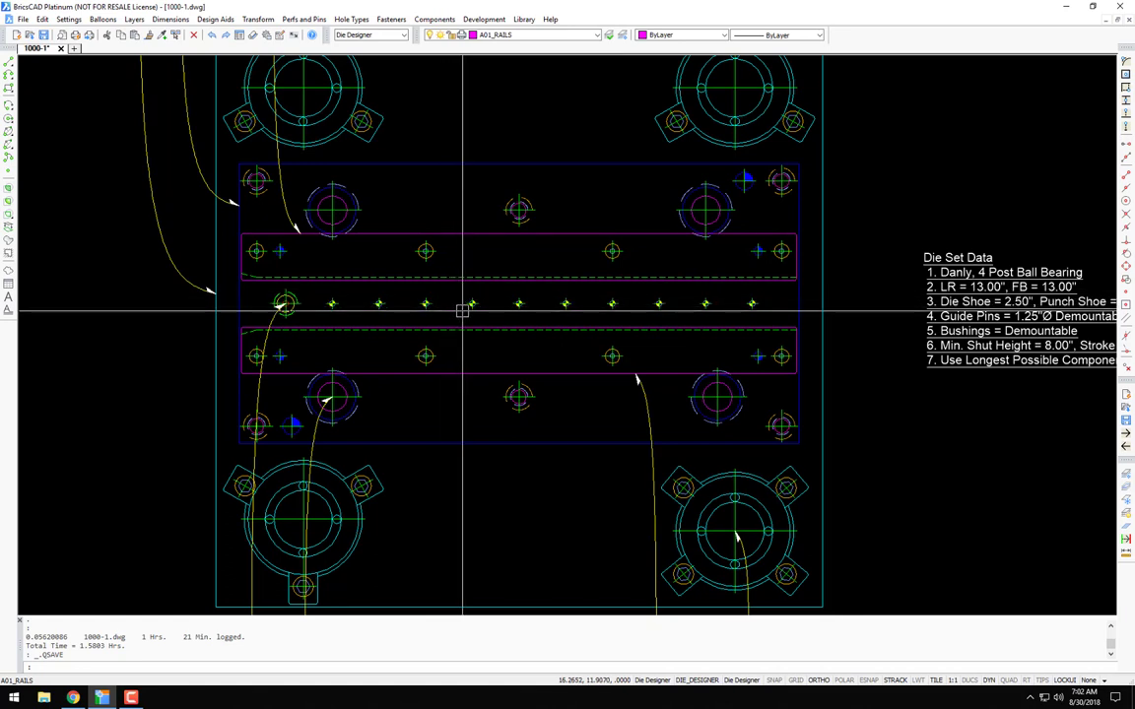
pyautogui.write('dt')
pyautogui.press('Escape')
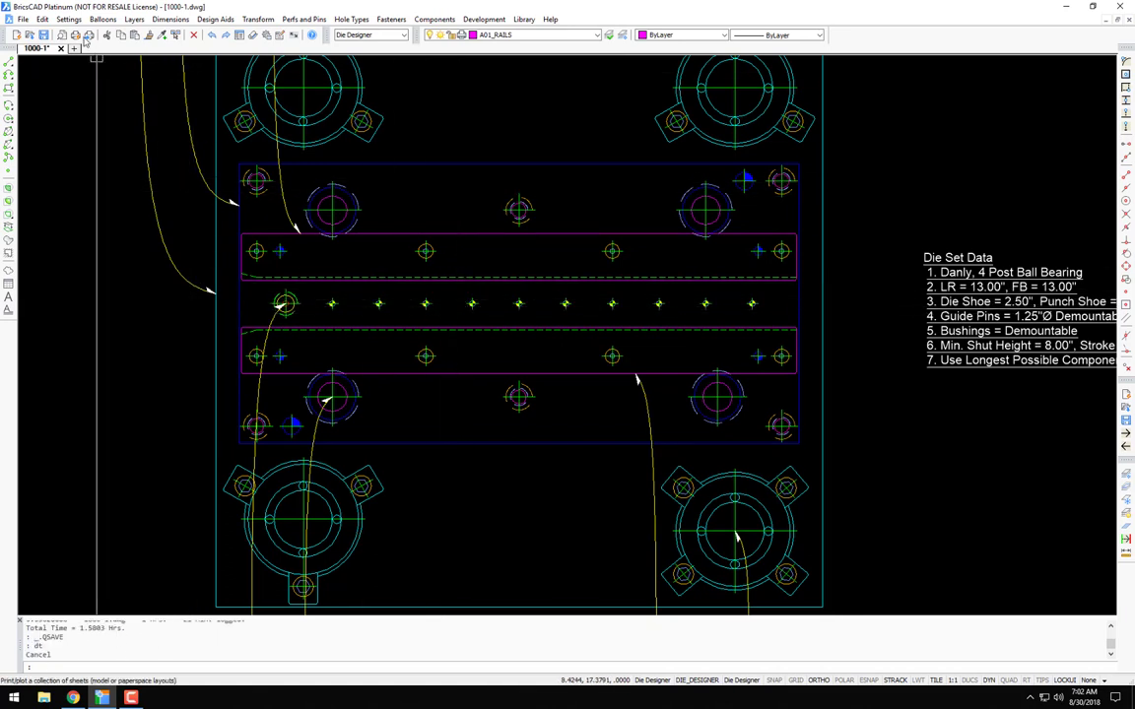
pyautogui.click(170, 20)
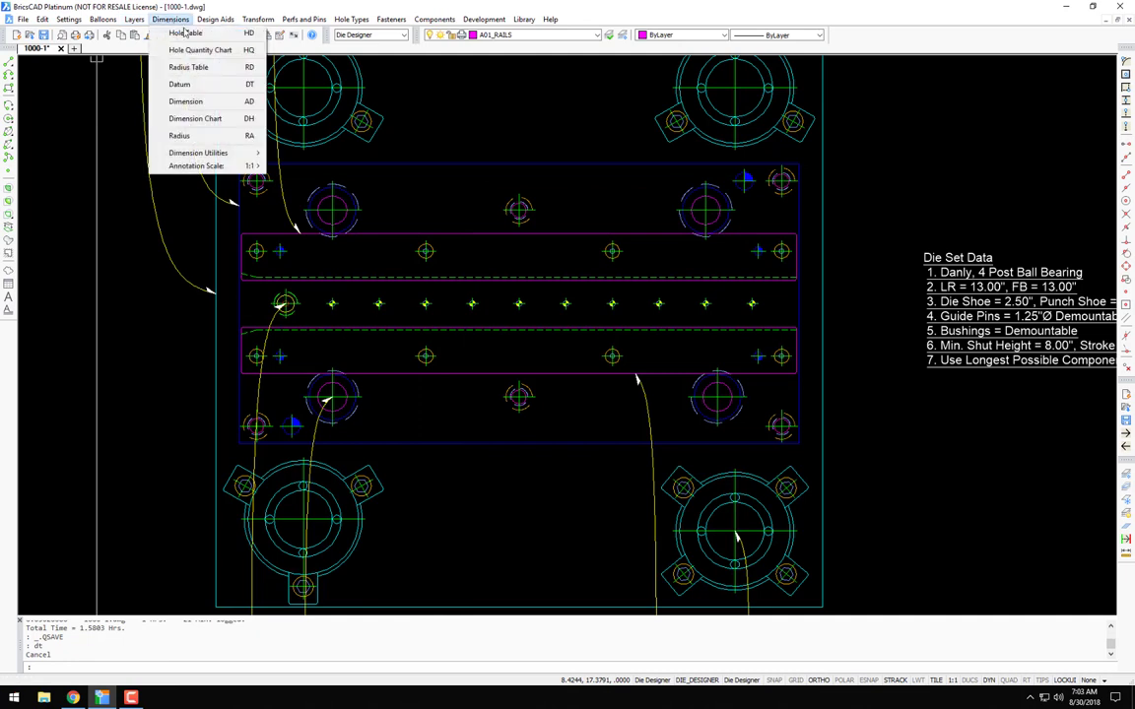
pyautogui.click(198, 87)
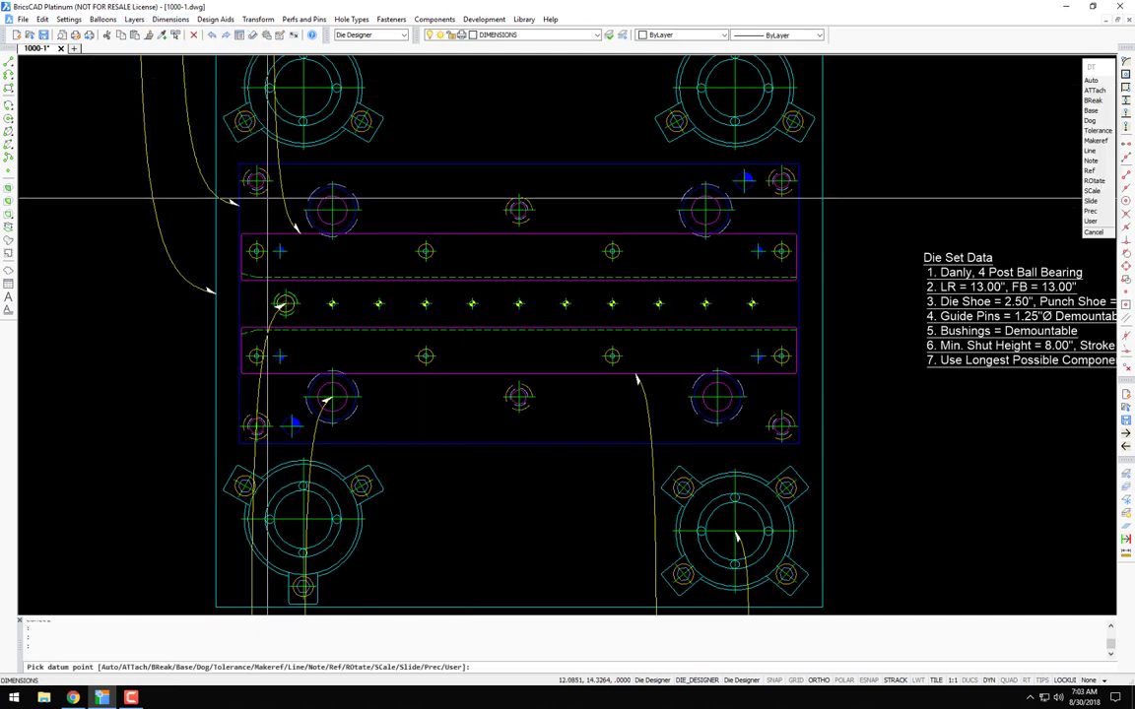
pyautogui.write('b')
pyautogui.press('Return')
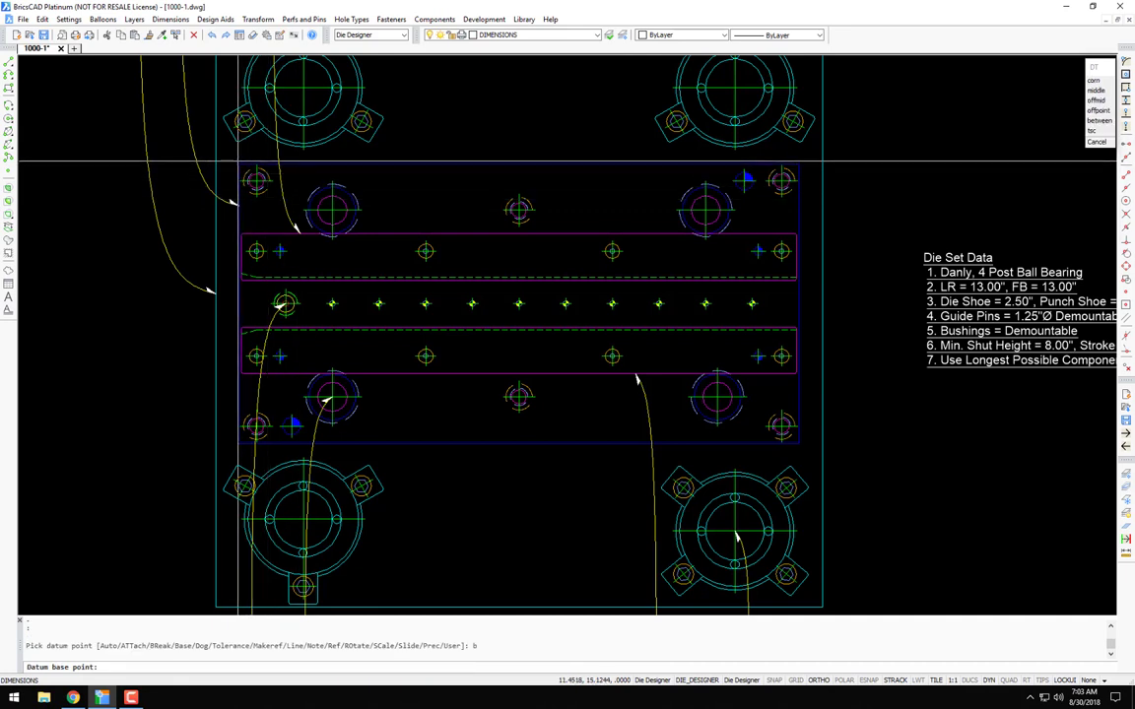
pyautogui.click(238, 163)
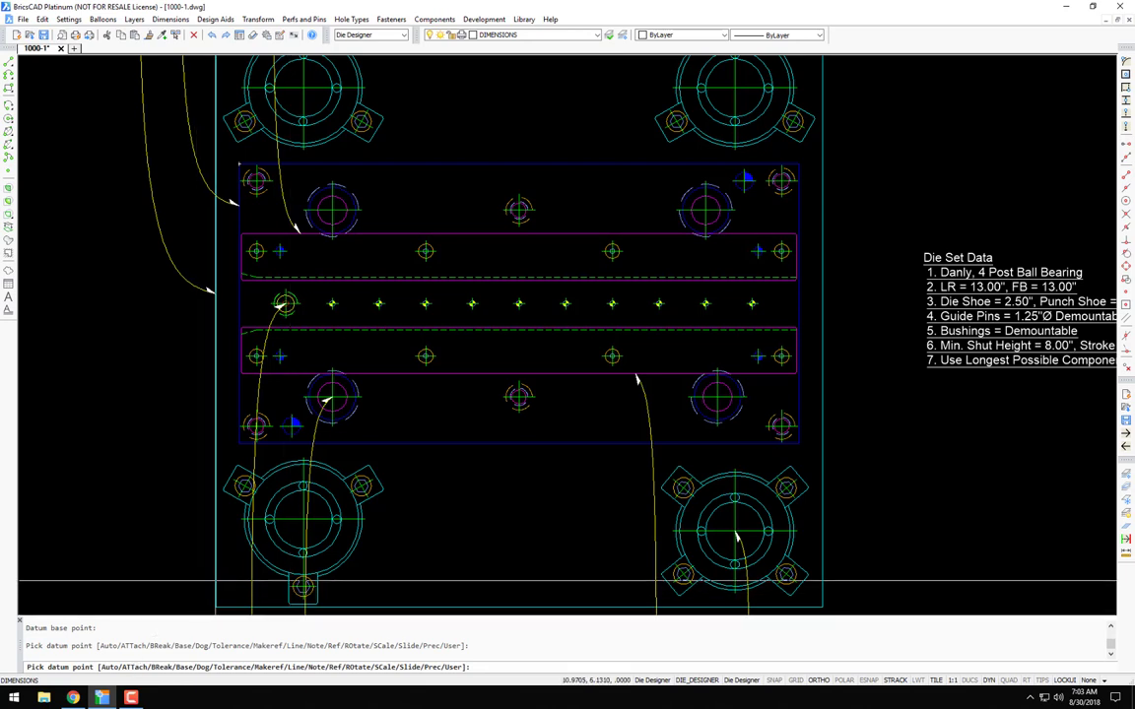
# Step: Attach the datum to all the die set geometry with the ATTach option and finish the Datum command
pyautogui.write('tt')
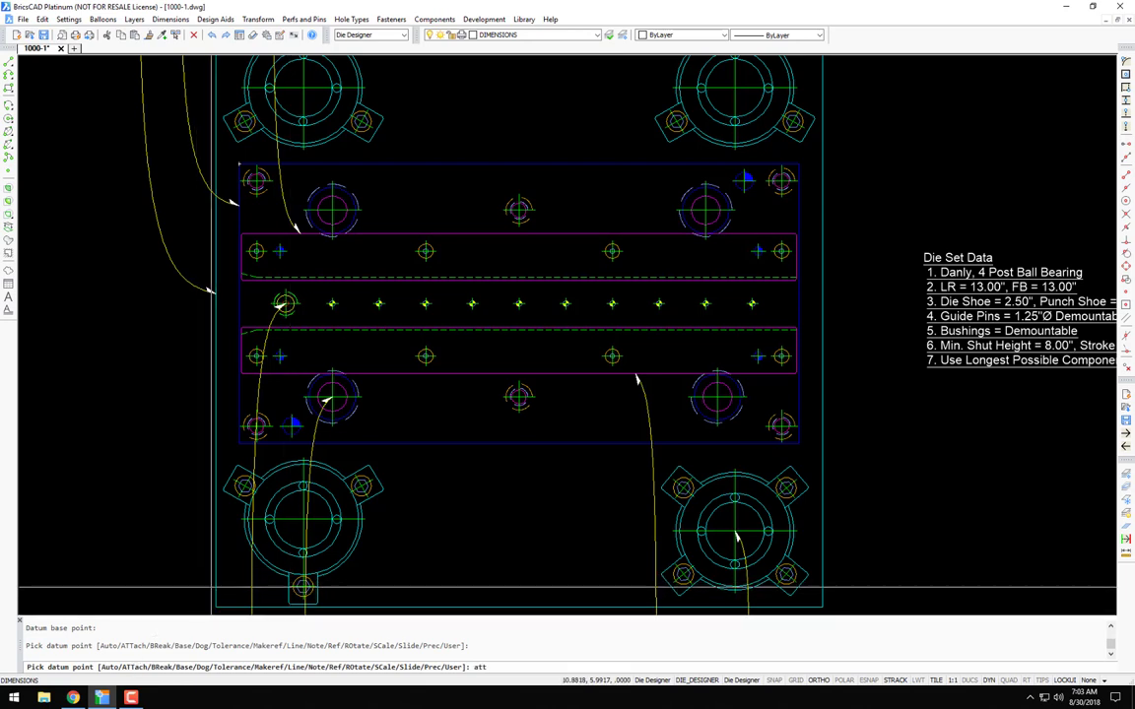
pyautogui.press('Return')
pyautogui.scroll(-2, 203, 554)
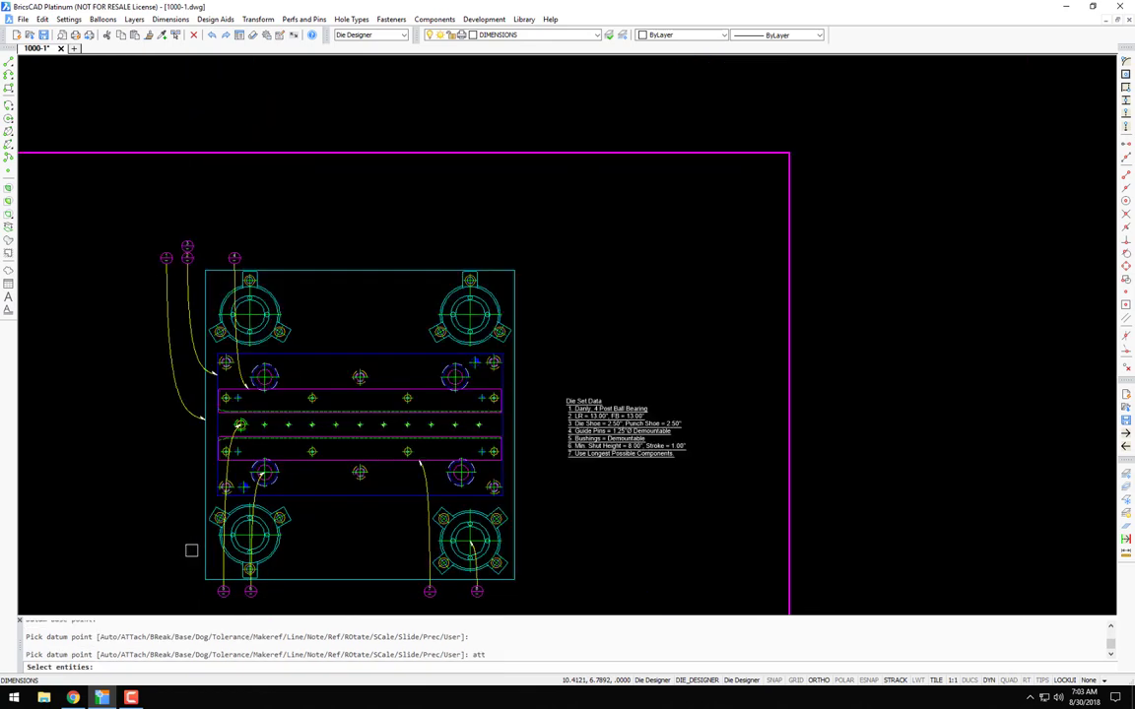
pyautogui.click(158, 529)
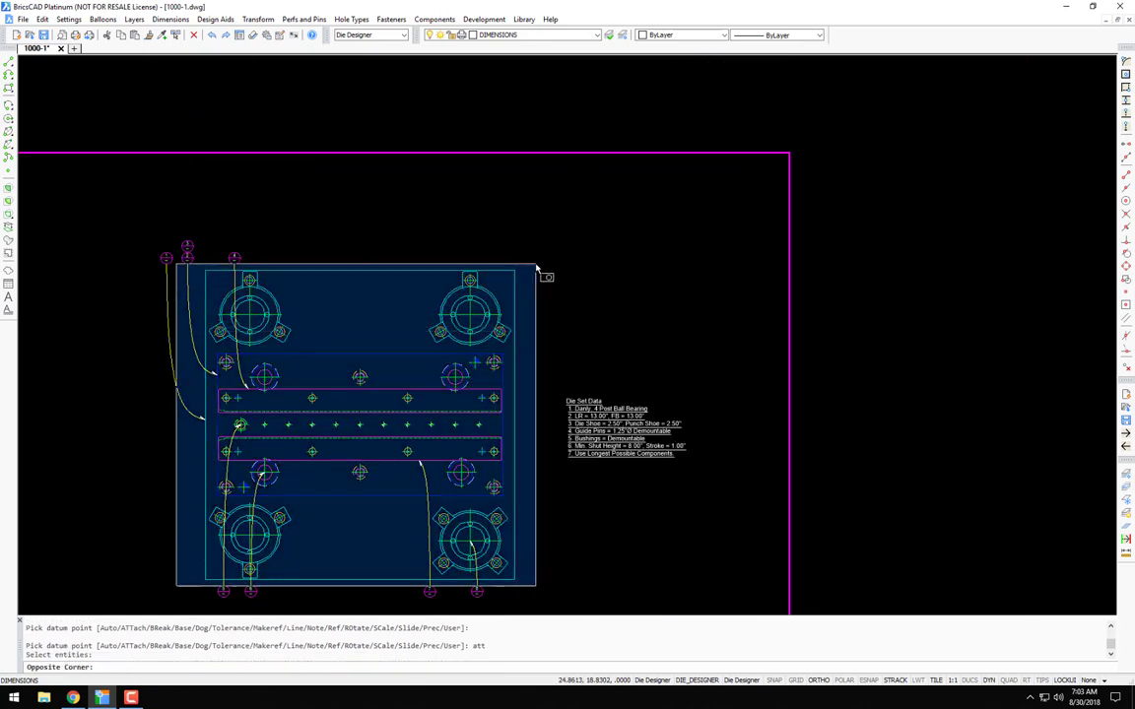
pyautogui.click(535, 265)
pyautogui.press('Return')
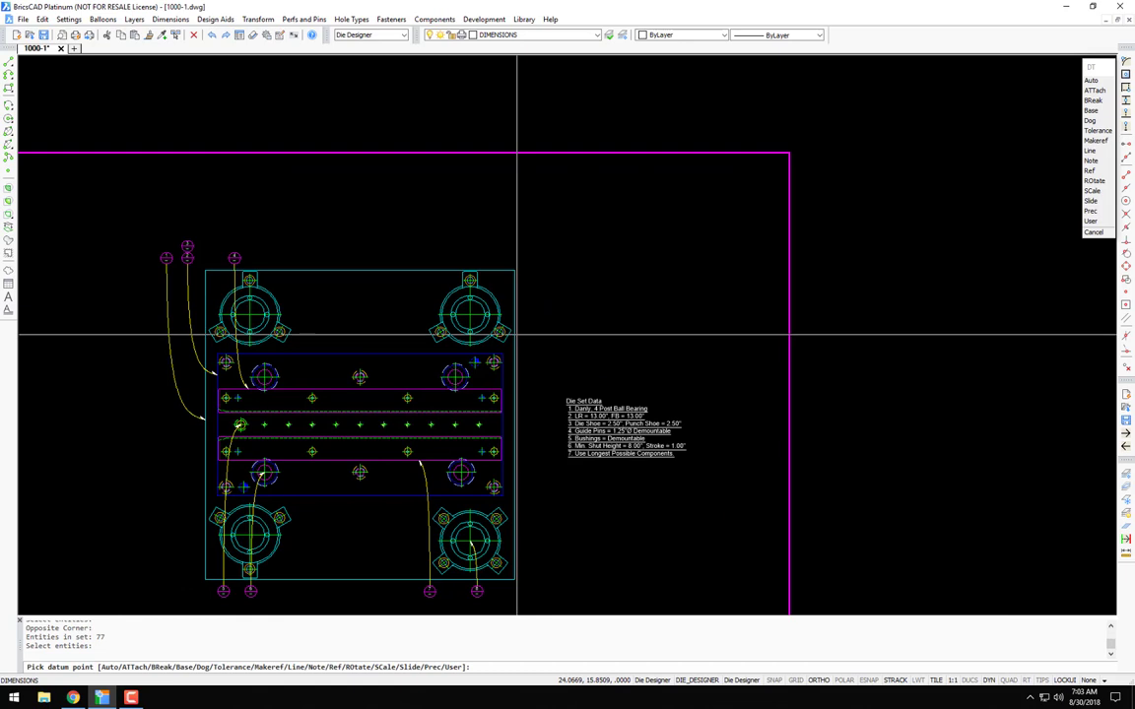
pyautogui.click(517, 334)
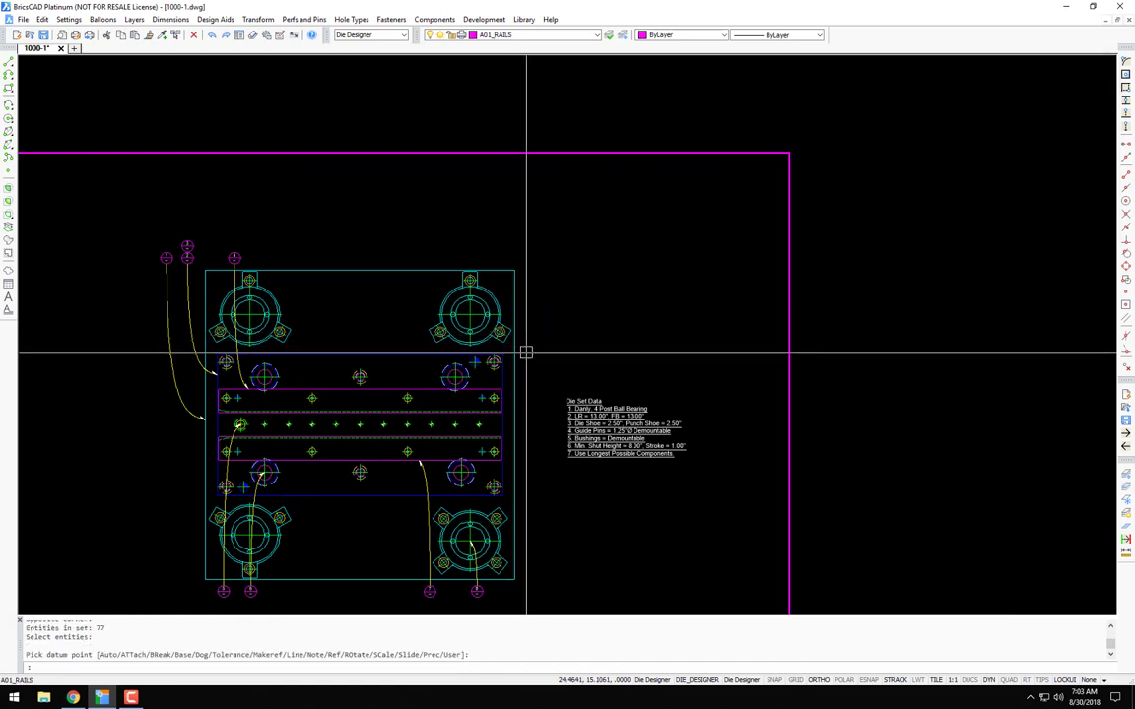
# Step: Save the drawing 1000-1.dwg with the whole sheet in view
pyautogui.write('z')
pyautogui.press('Return')
pyautogui.write('e')
pyautogui.press('Return')
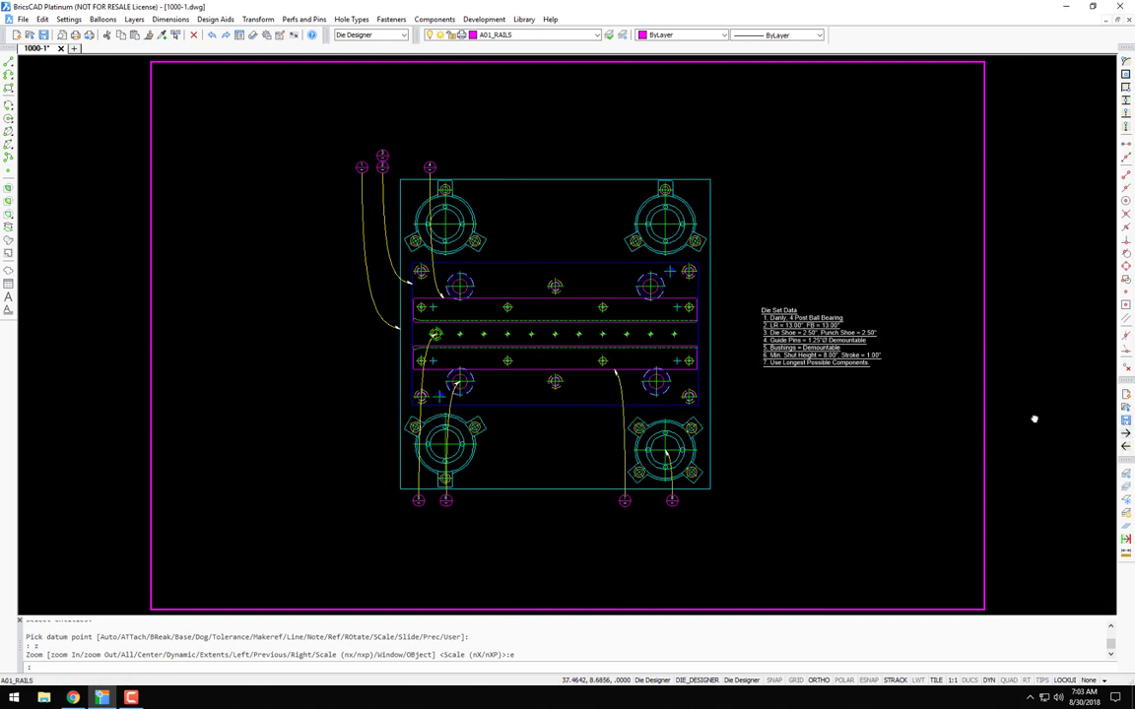
pyautogui.moveTo(1033, 418); pyautogui.dragTo(970, 417, button='middle')
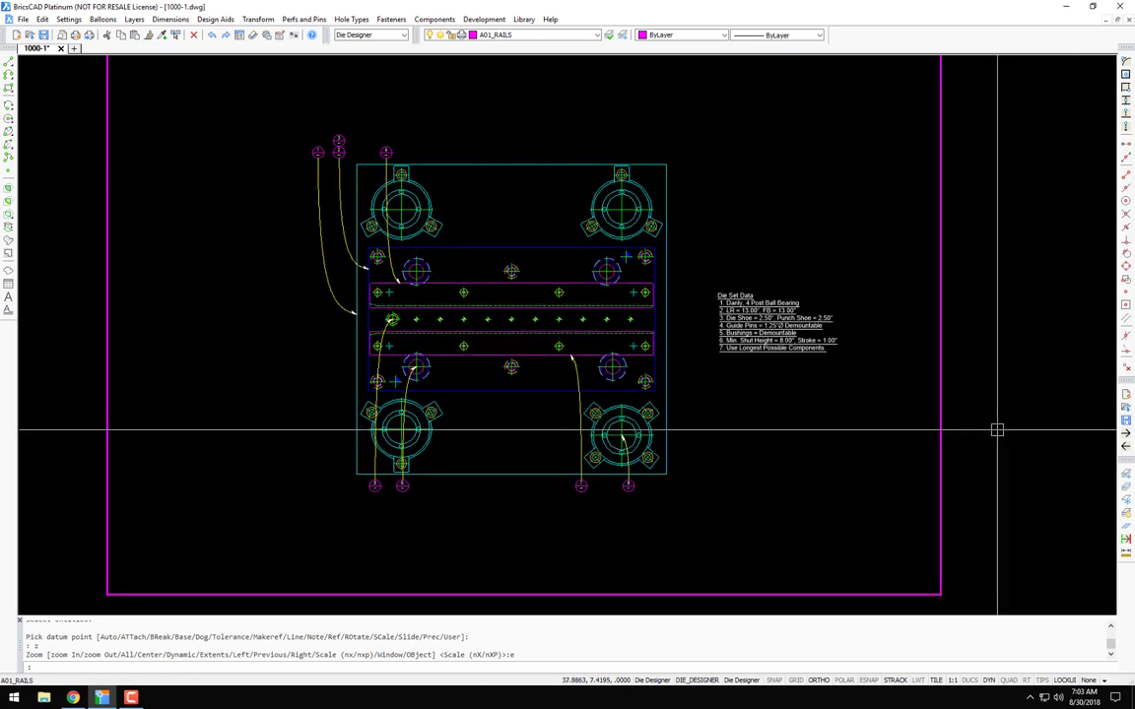
pyautogui.write('z')
pyautogui.press('Return')
pyautogui.write('e')
pyautogui.press('Return')
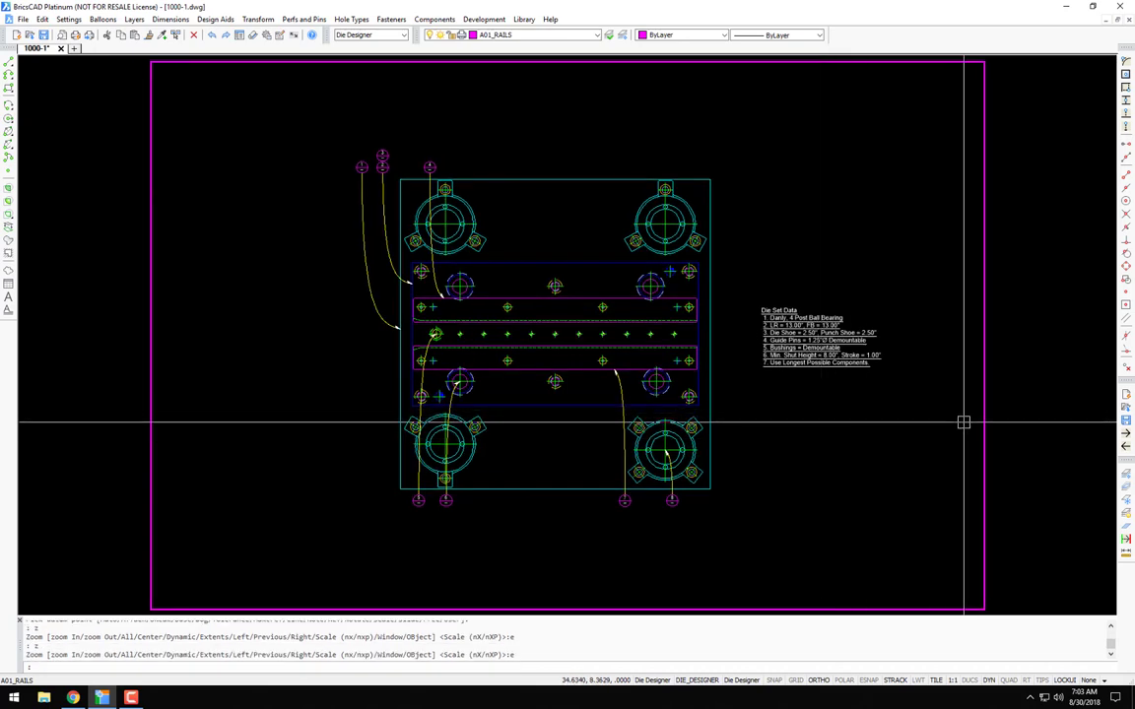
pyautogui.click(1126, 421)
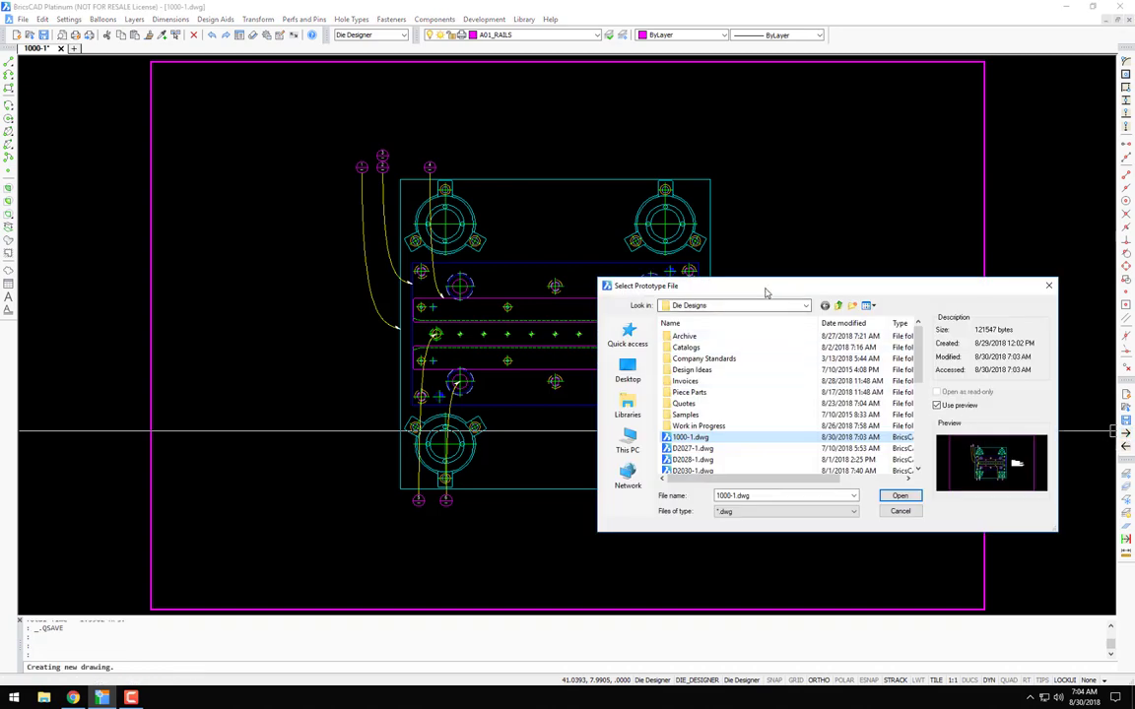
# Step: Create the new drawing 1000-2 using 1000-1.dwg from the Die Designs folder as the prototype file
pyautogui.moveTo(765, 292); pyautogui.dragTo(561, 234)
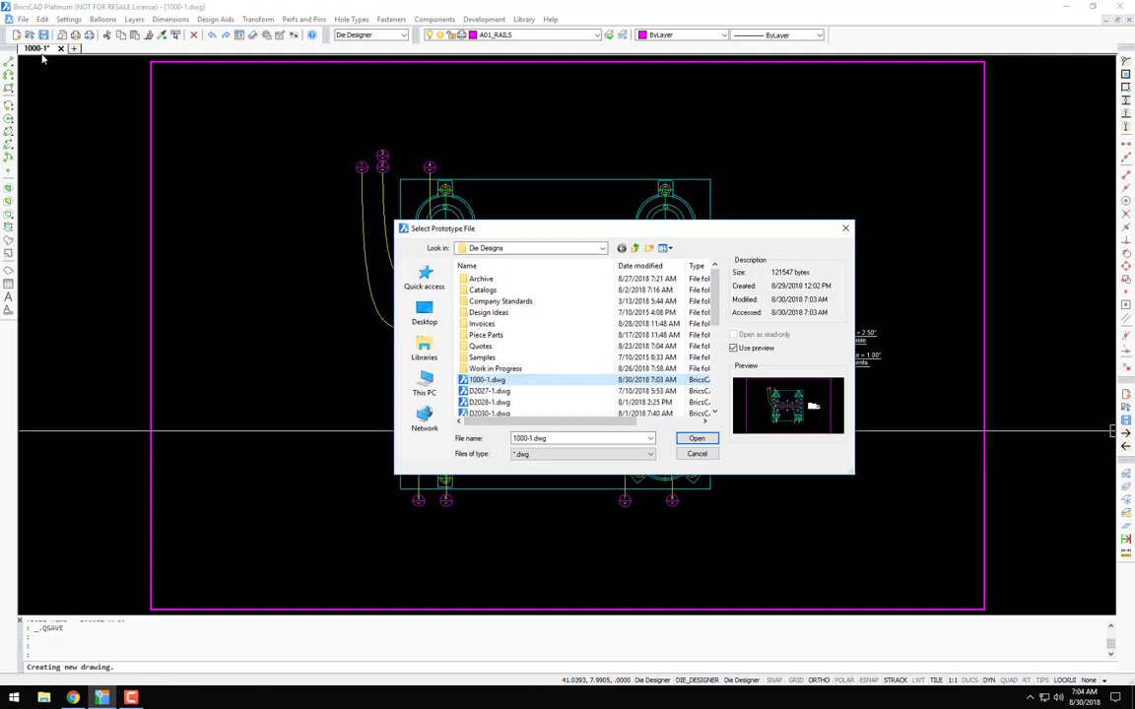
pyautogui.click(698, 439)
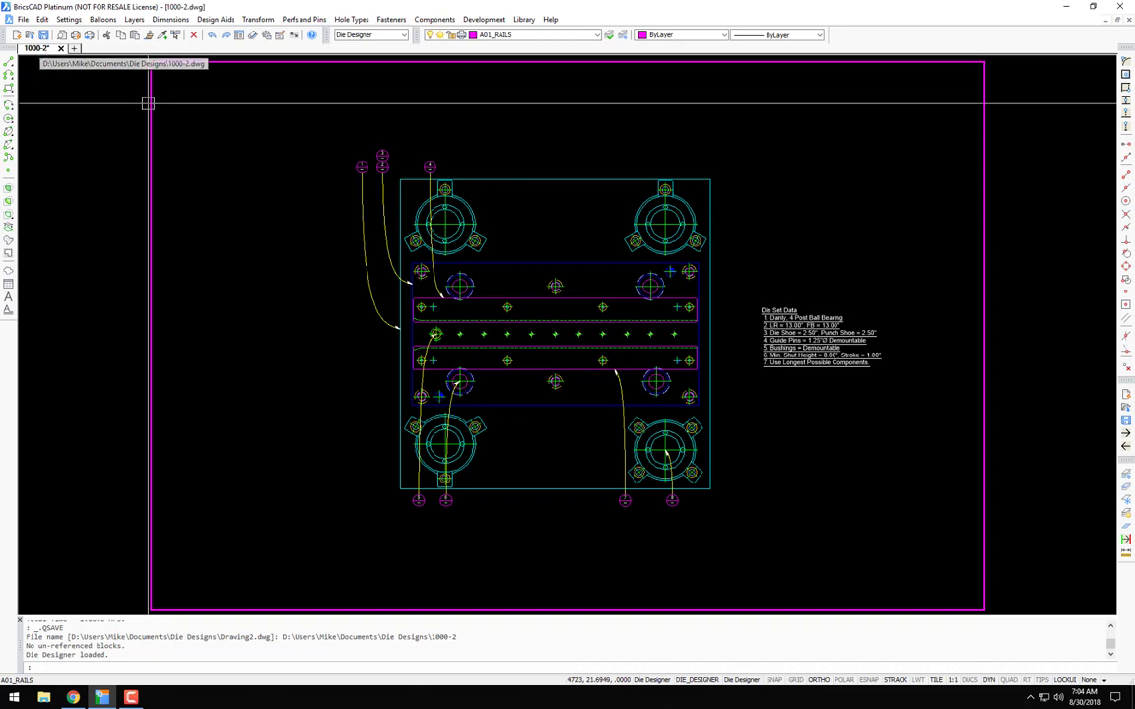
# Step: Erase the Die Set Data notes beside the die set
pyautogui.scroll(1, 545, 298)
pyautogui.scroll(-1, 545, 298)
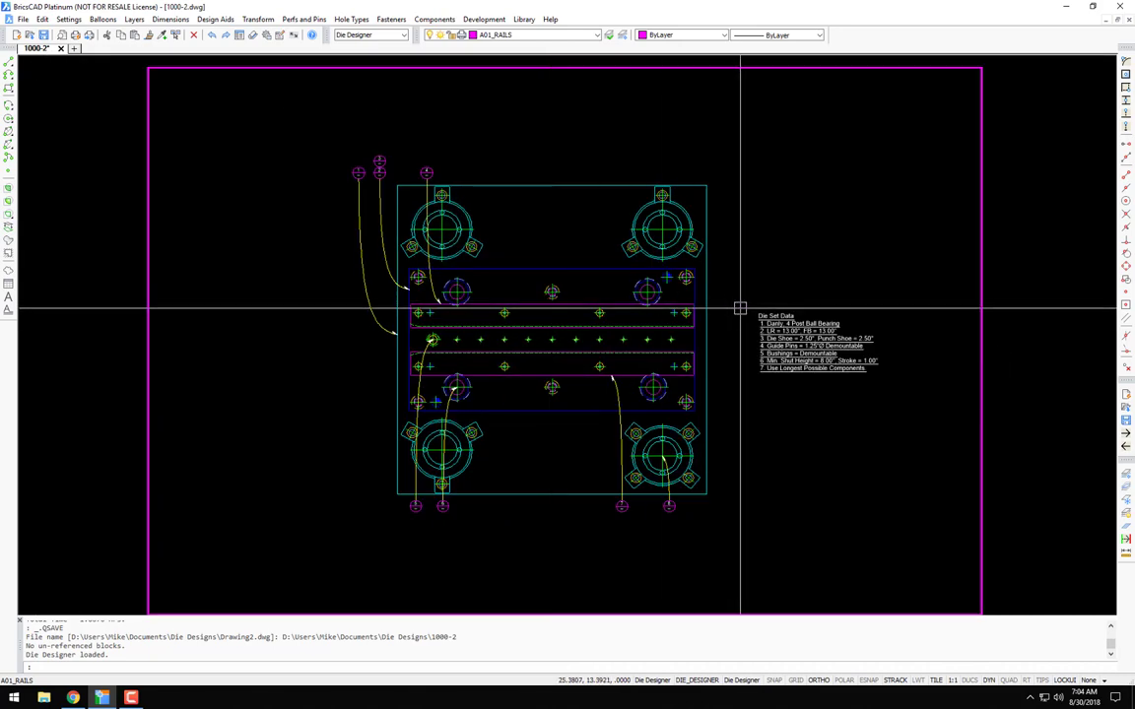
pyautogui.write('e')
pyautogui.press('Return')
pyautogui.click(811, 267)
pyautogui.click(749, 443)
pyautogui.press('Return')
# Step: Isolate the BALLOONS layer by picking a balloon and erase all the leader balloons around the die set
pyautogui.press('Return')
pyautogui.press('Escape')
pyautogui.write('ss')
pyautogui.press('Return')
pyautogui.click(581, 508)
pyautogui.press('Return')
pyautogui.write('e')
pyautogui.press('Return')
pyautogui.click(813, 129)
pyautogui.click(303, 511)
# Step: Copy the whole die set horizontally to the right, outside the magenta sheet border
pyautogui.press('Return')
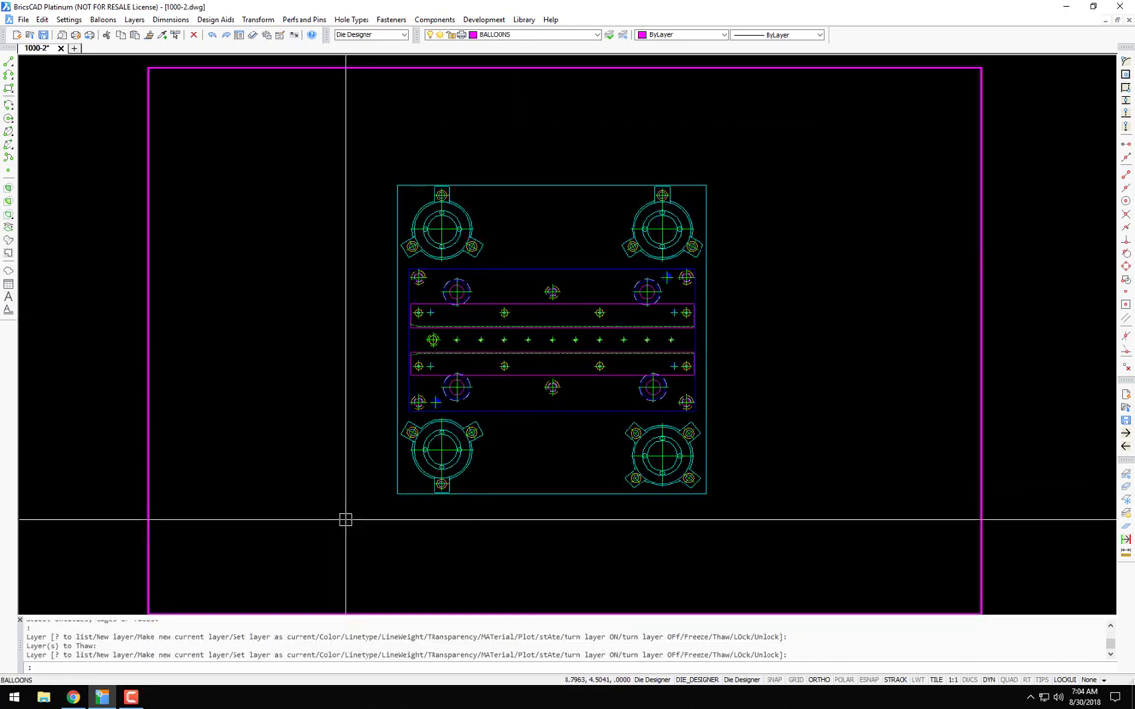
pyautogui.moveTo(481, 446); pyautogui.dragTo(430, 449, button='middle')
pyautogui.write('co')
pyautogui.press('Return')
pyautogui.click(329, 529)
pyautogui.click(718, 159)
pyautogui.press('Return')
pyautogui.click(492, 370)
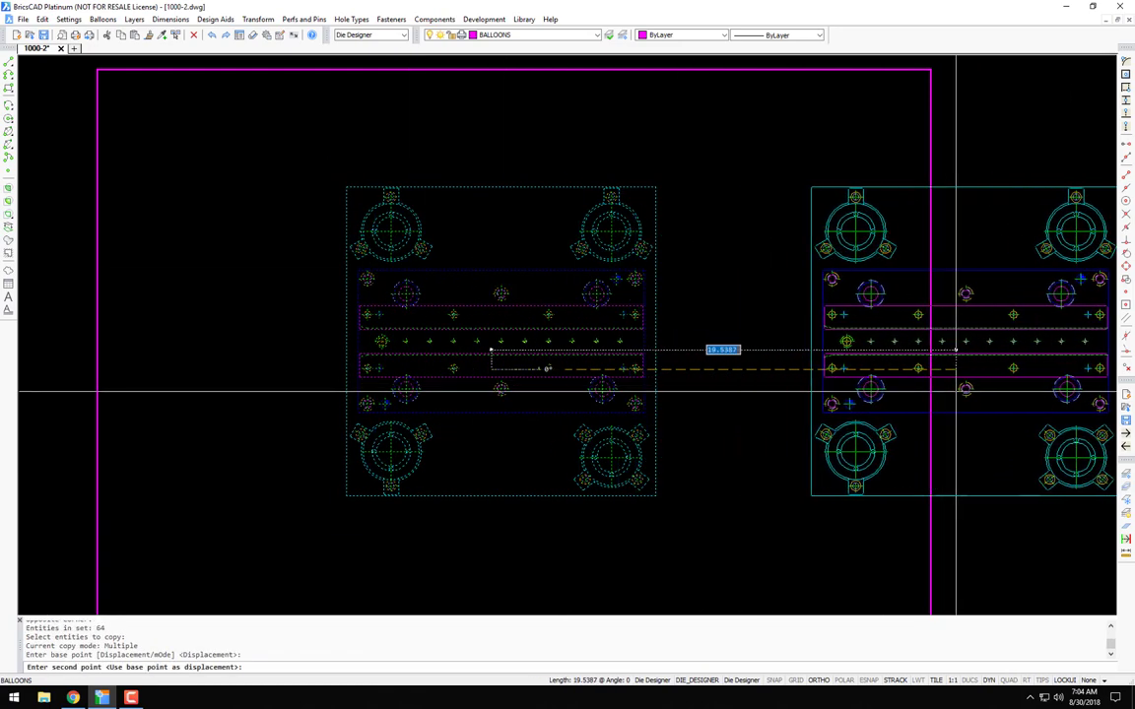
pyautogui.moveTo(1000, 389); pyautogui.dragTo(707, 390, button='middle')
pyautogui.click(884, 388)
pyautogui.moveTo(427, 407); pyautogui.dragTo(694, 380, button='middle')
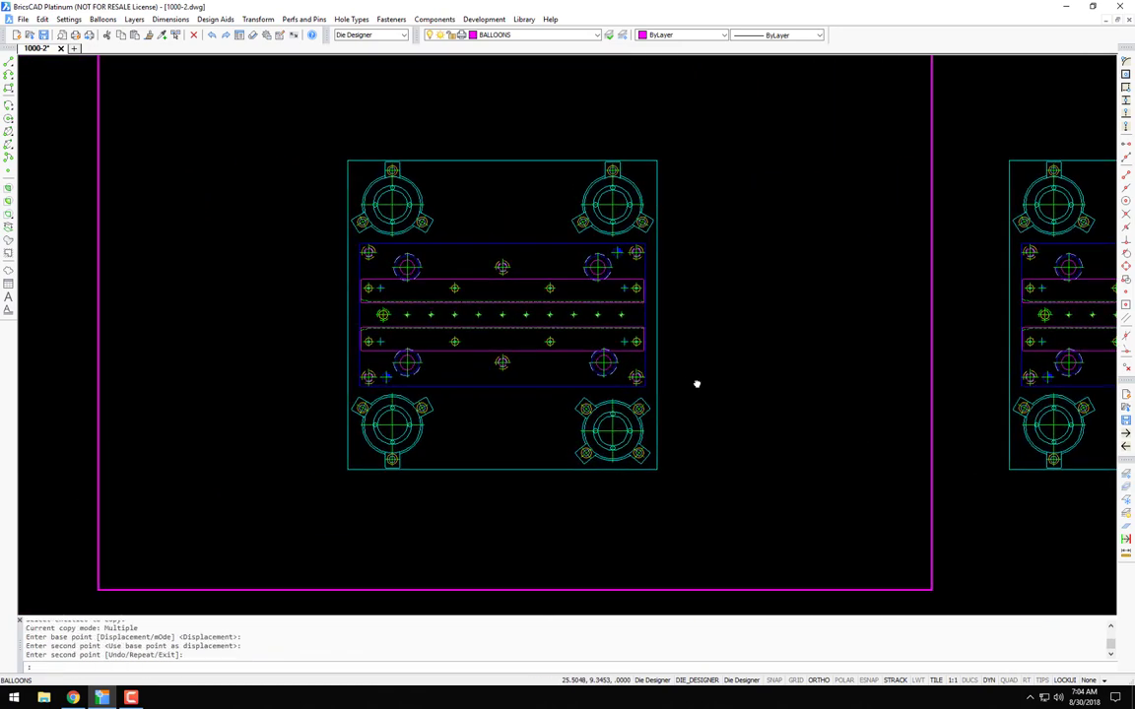
pyautogui.press('Escape')
# Step: Erase the guide posts and the die shoe outline from the die set inside the border, keeping the blue plate and rails
pyautogui.click(700, 132)
pyautogui.click(324, 223)
pyautogui.press('Delete')
pyautogui.click(272, 488)
pyautogui.press('Return')
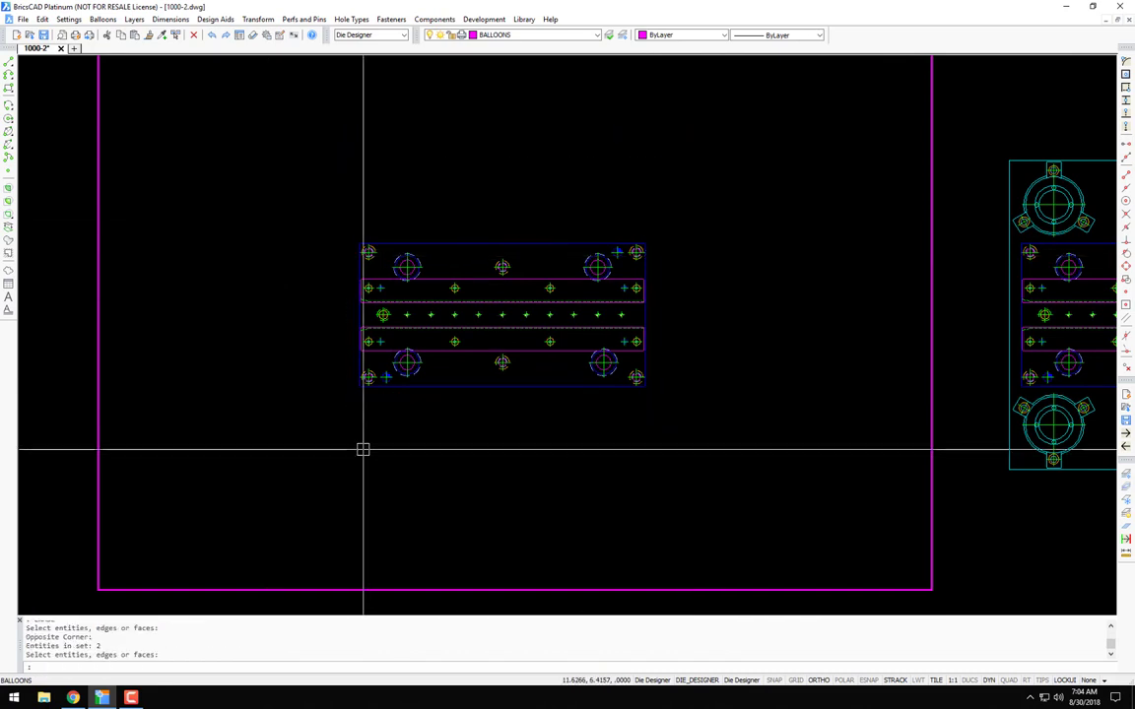
# Step: Move the remaining plate and rail layout into the upper-left corner of the sheet border with ortho turned off
pyautogui.write('2')
pyautogui.press('Return')
pyautogui.click(314, 476)
pyautogui.click(765, 171)
pyautogui.press('Return')
pyautogui.click(529, 392)
pyautogui.scroll(-3, 534, 300)
pyautogui.press('F8')
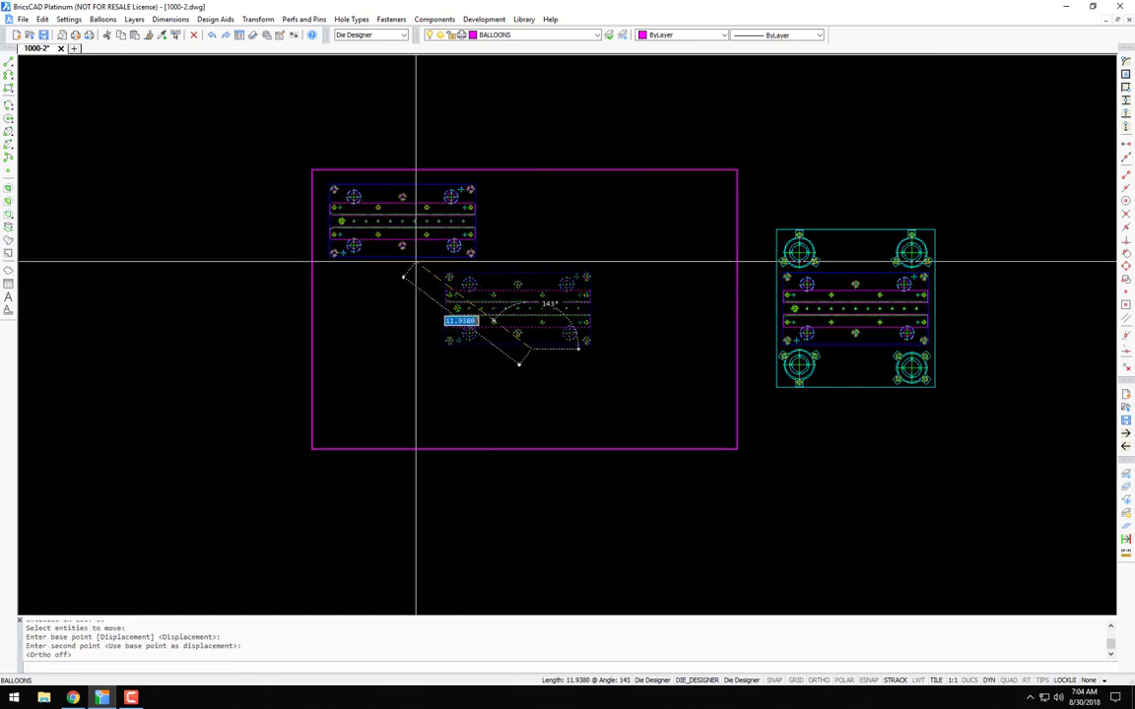
pyautogui.scroll(3, 453, 335)
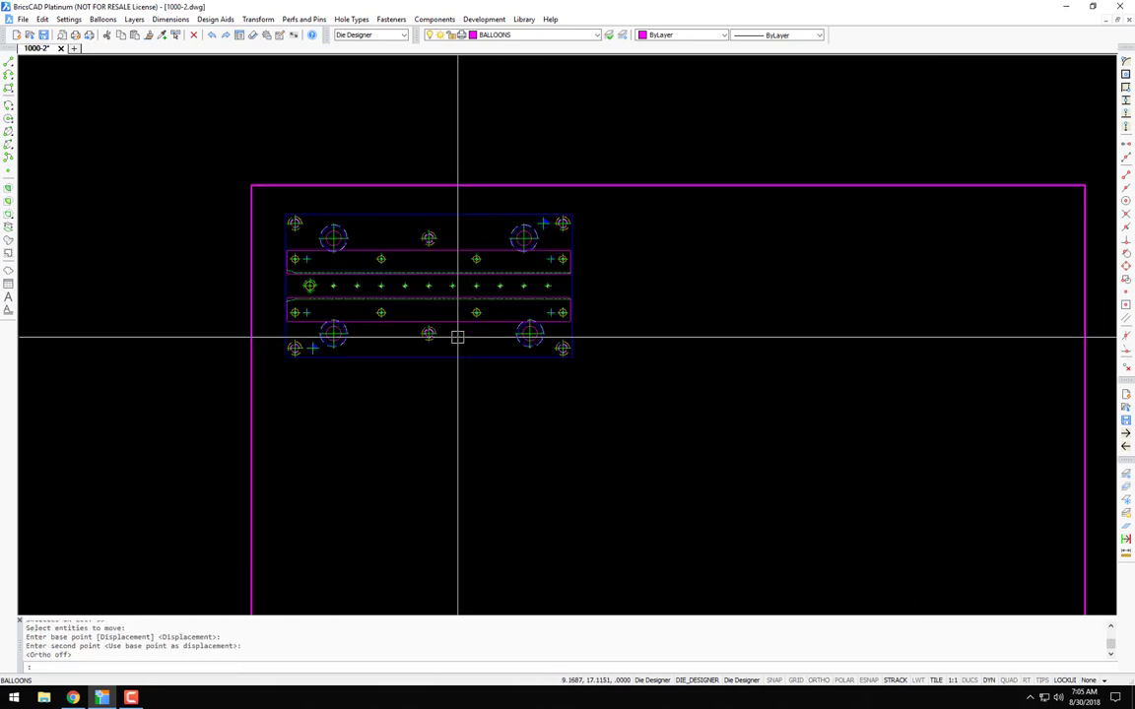
# Step: Copy the plate and rail layout twice straight down with ortho on, about 7.35 and 14.05 units below the original
pyautogui.moveTo(451, 340); pyautogui.dragTo(419, 335, button='middle')
pyautogui.write('c')
pyautogui.press('Return')
pyautogui.click(165, 413)
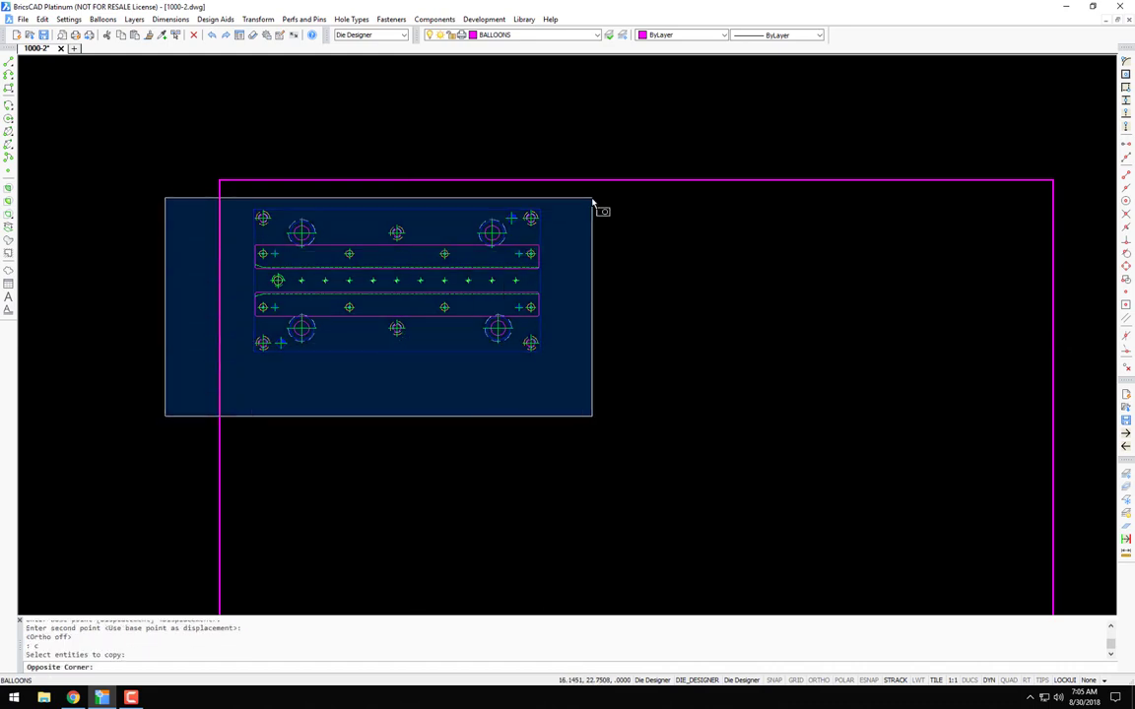
pyautogui.click(594, 198)
pyautogui.press('Return')
pyautogui.click(547, 280)
pyautogui.press('F8')
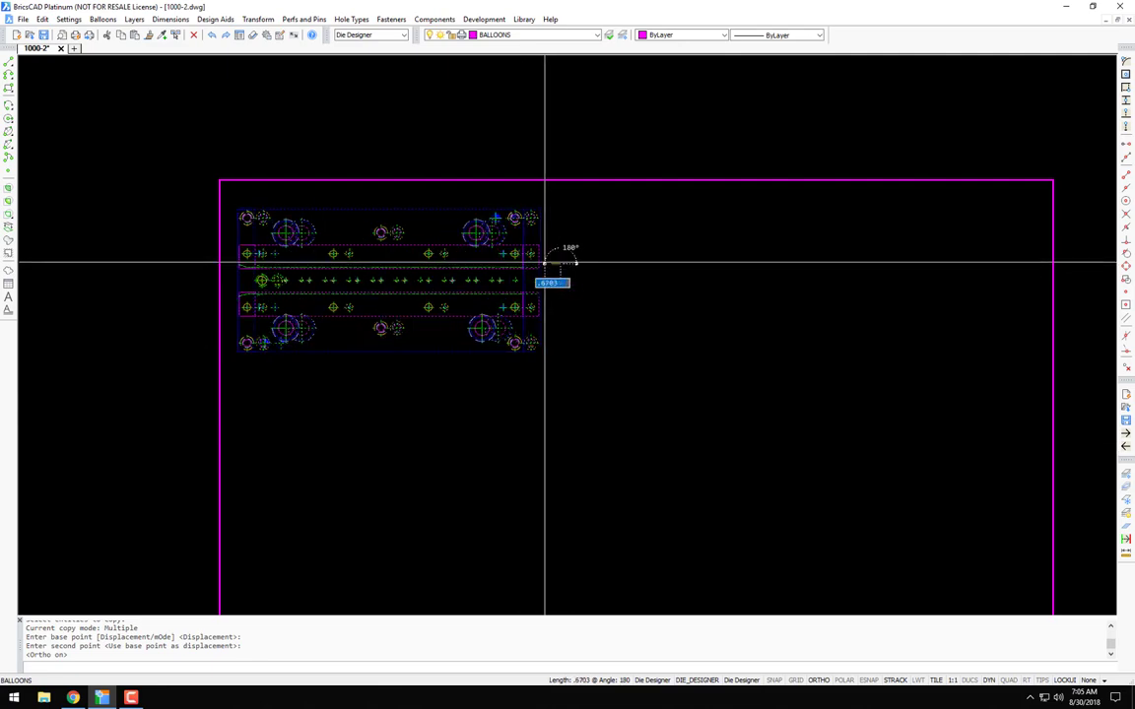
pyautogui.click(579, 439)
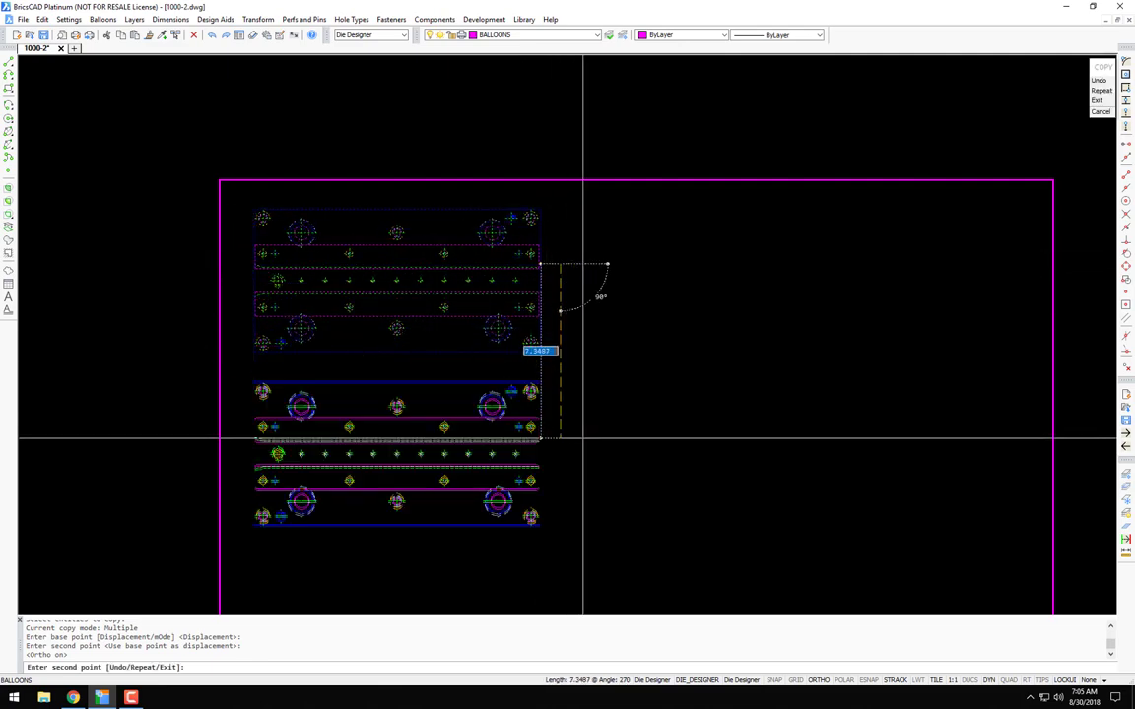
pyautogui.moveTo(594, 483); pyautogui.dragTo(600, 281, button='middle')
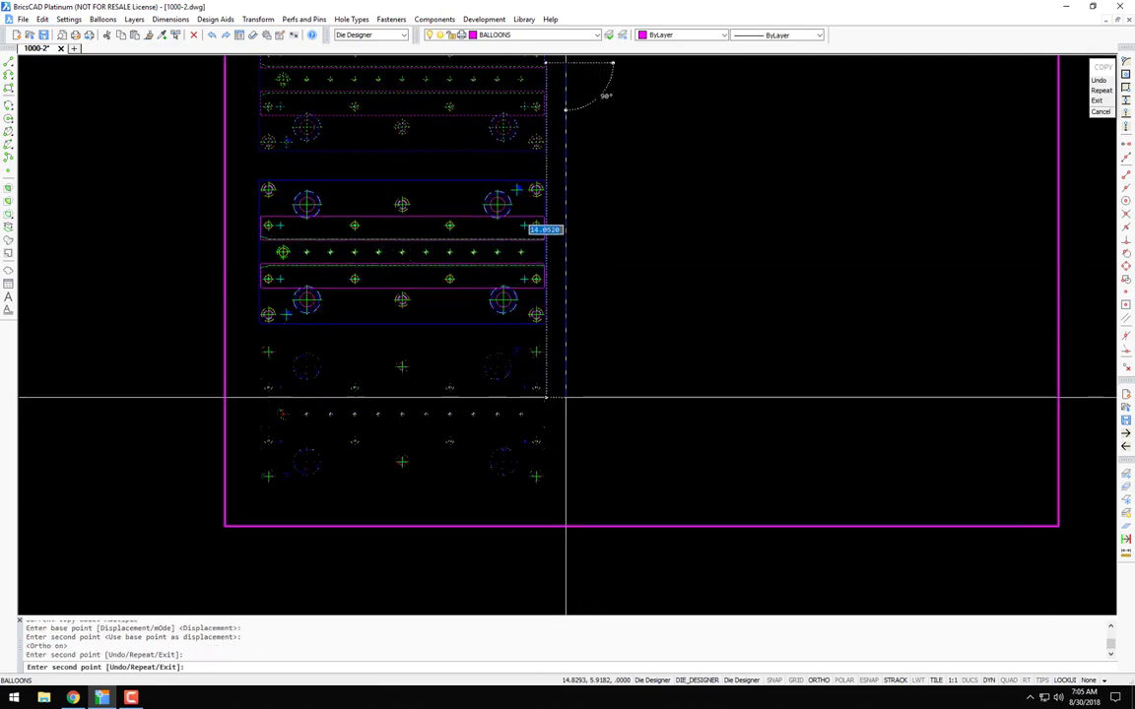
pyautogui.click(562, 398)
pyautogui.press('Return')
# Step: Transform the four large guide components in the top plate copy with Object Transform
pyautogui.moveTo(538, 236); pyautogui.dragTo(564, 423, button='middle')
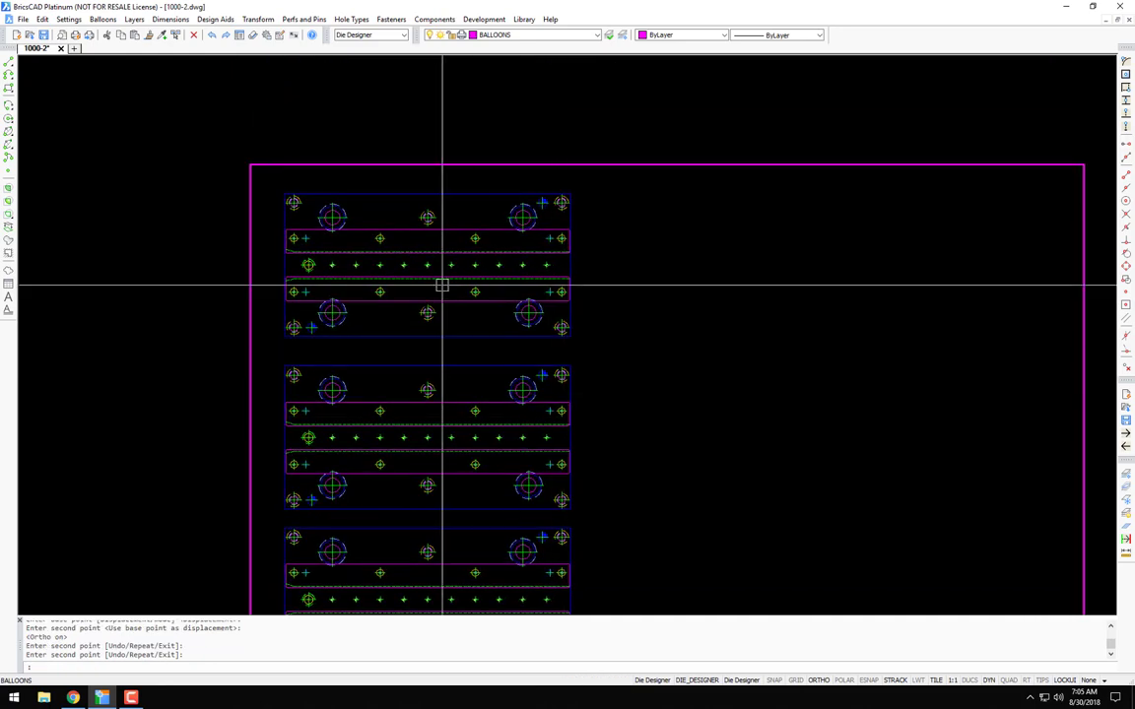
pyautogui.scroll(3, 416, 261)
pyautogui.scroll(2, 458, 282)
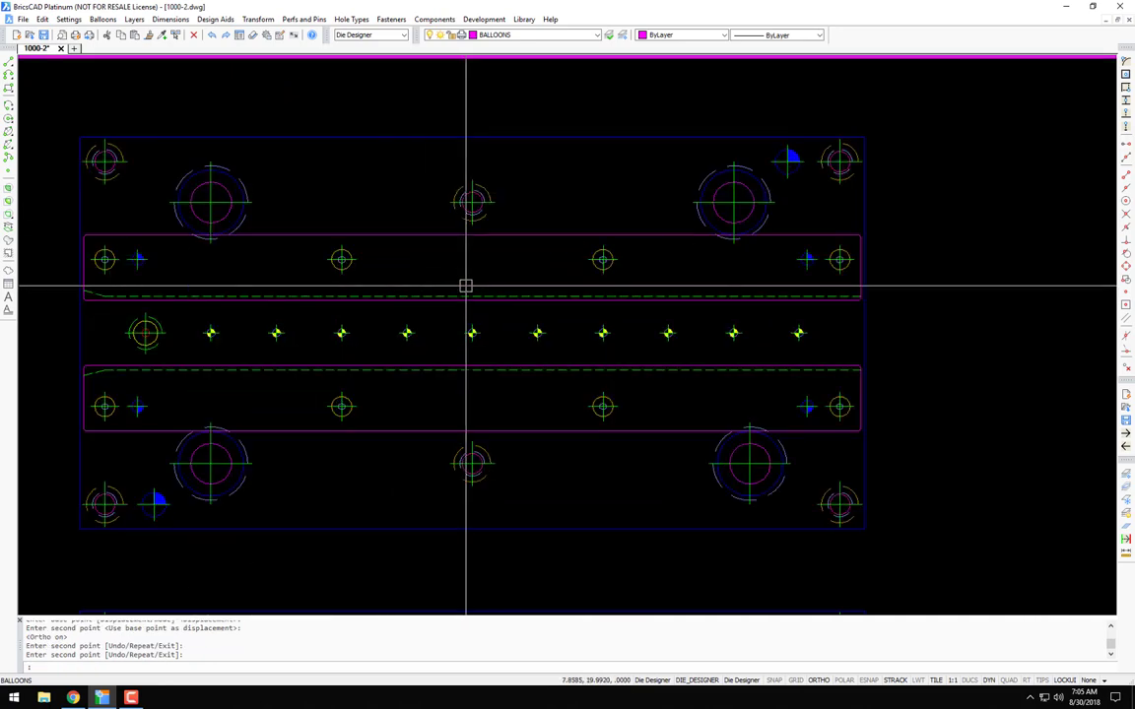
pyautogui.scroll(-2, 471, 292)
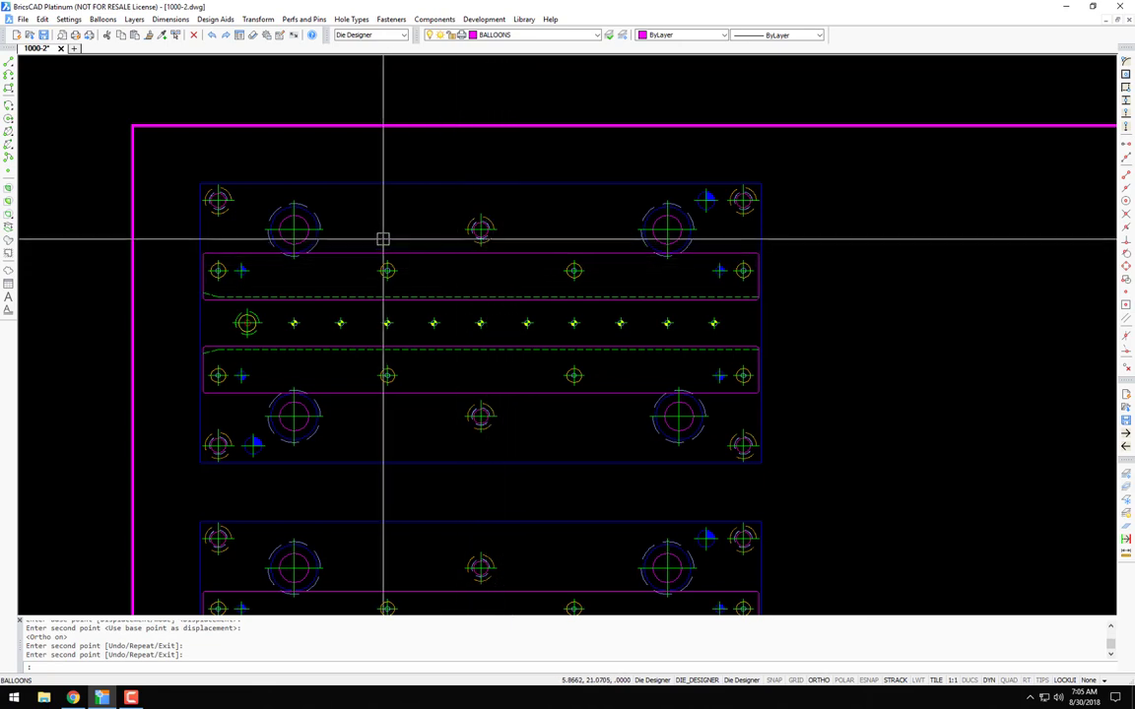
pyautogui.click(260, 20)
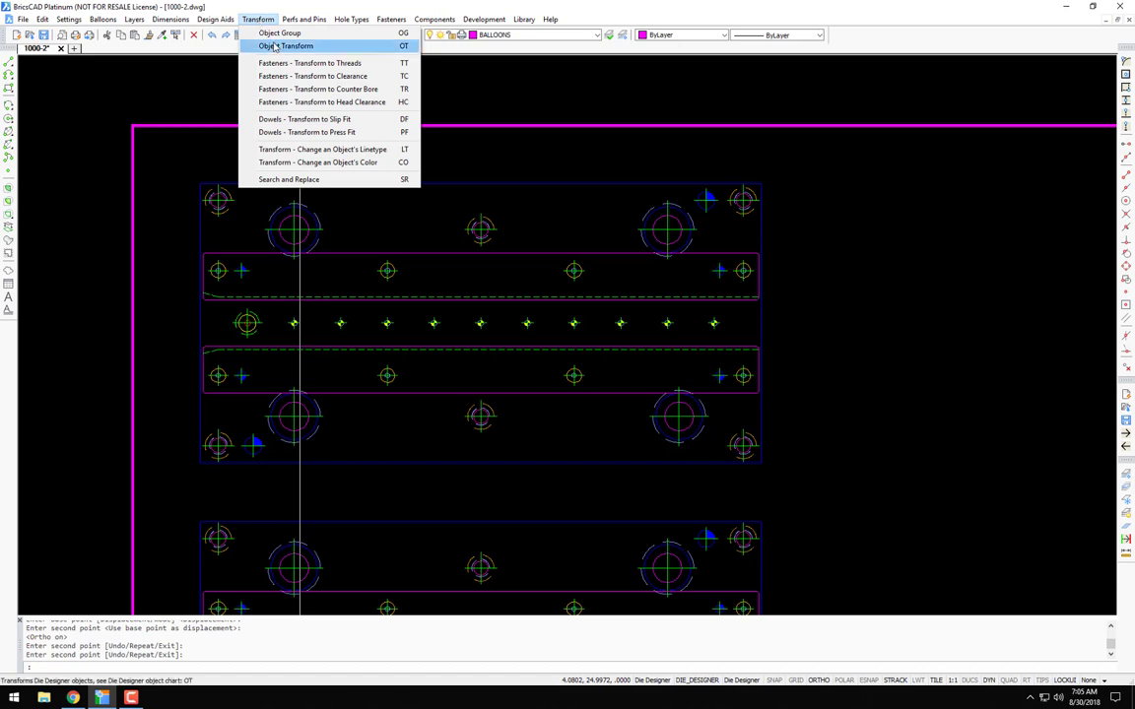
pyautogui.click(281, 46)
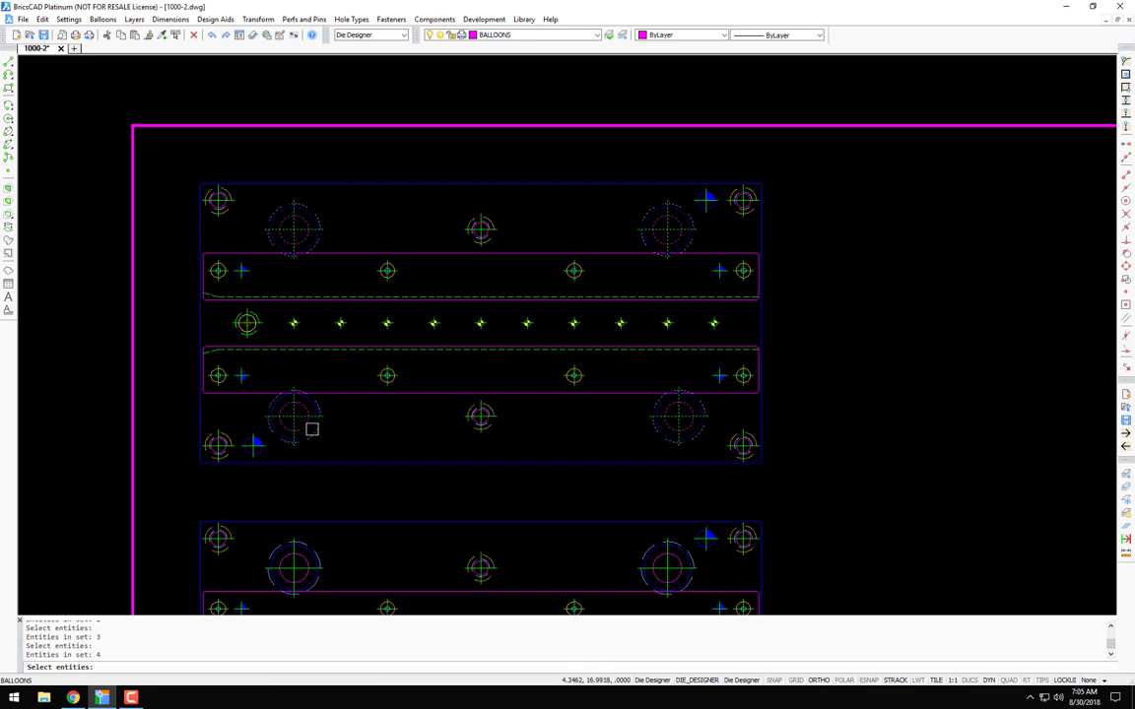
# Step: Try to apply Object Transform to the concentric-circle component at the left end of the top copy's center row
pyautogui.scroll(5, 258, 312)
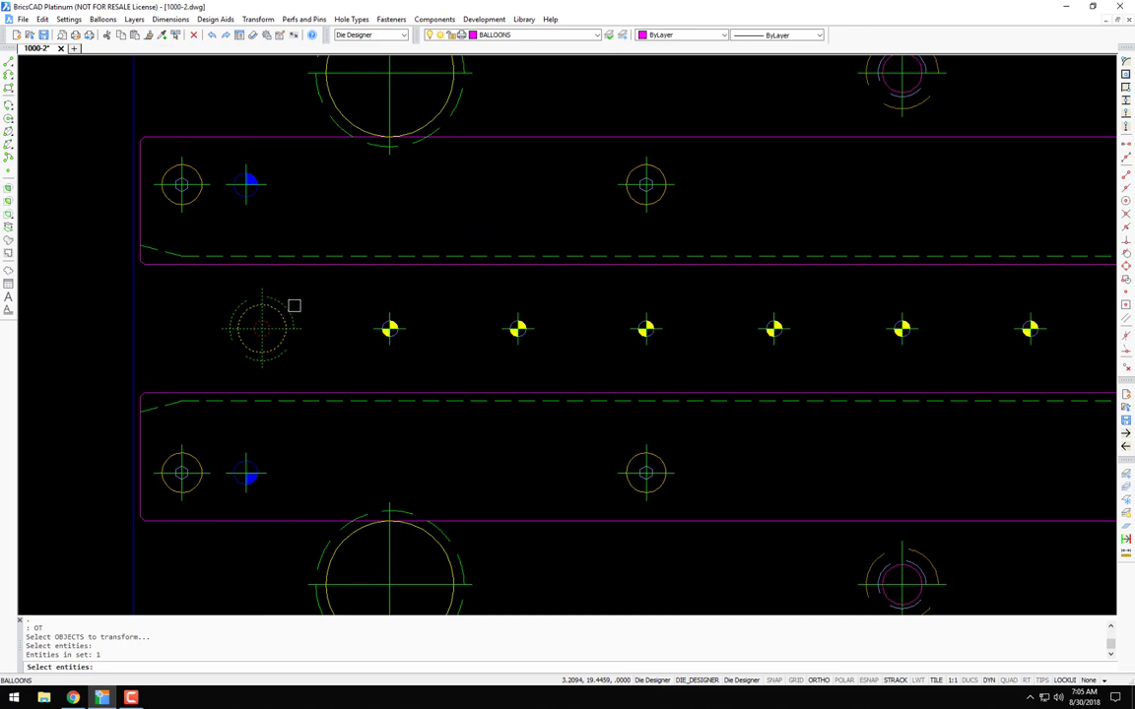
pyautogui.press('Return')
pyautogui.scroll(-5, 341, 291)
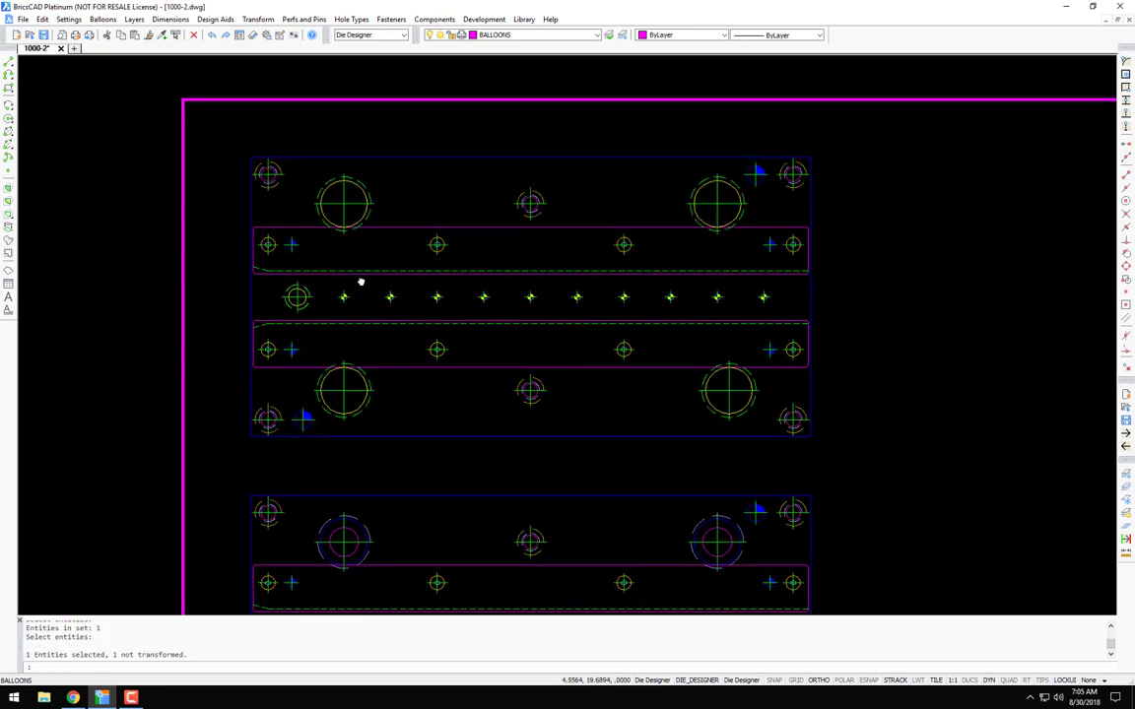
# Step: Transform all plate and rail fasteners in the top copy to threaded holes
pyautogui.click(217, 20)
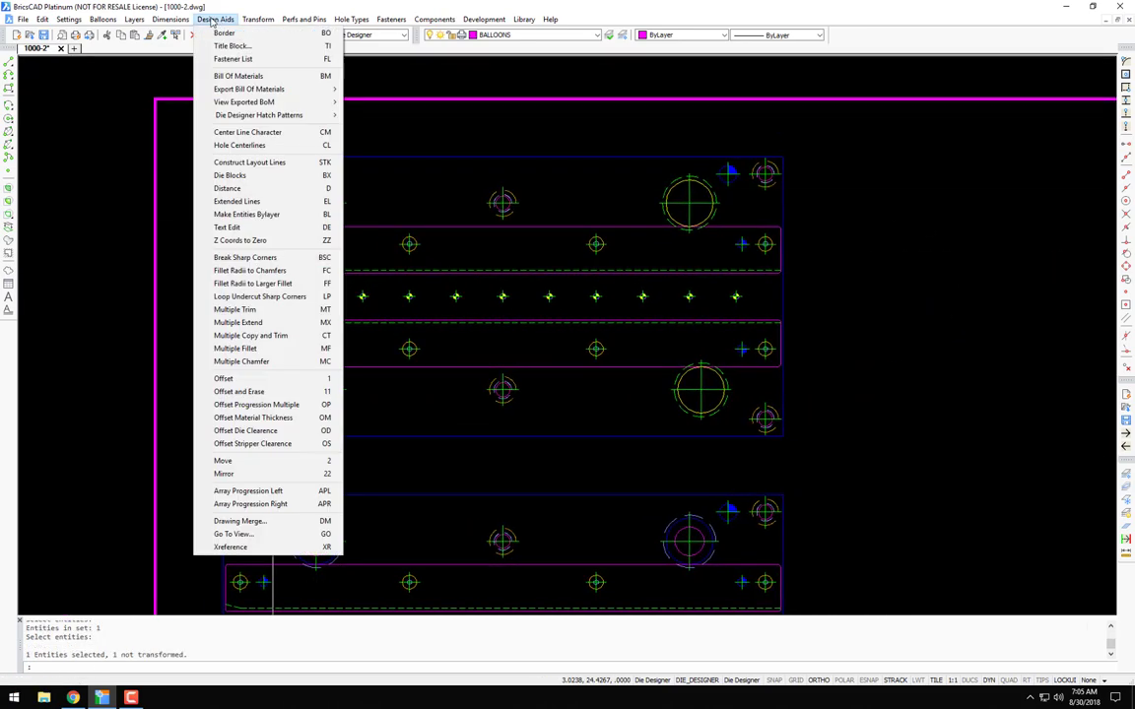
pyautogui.moveTo(252, 22)
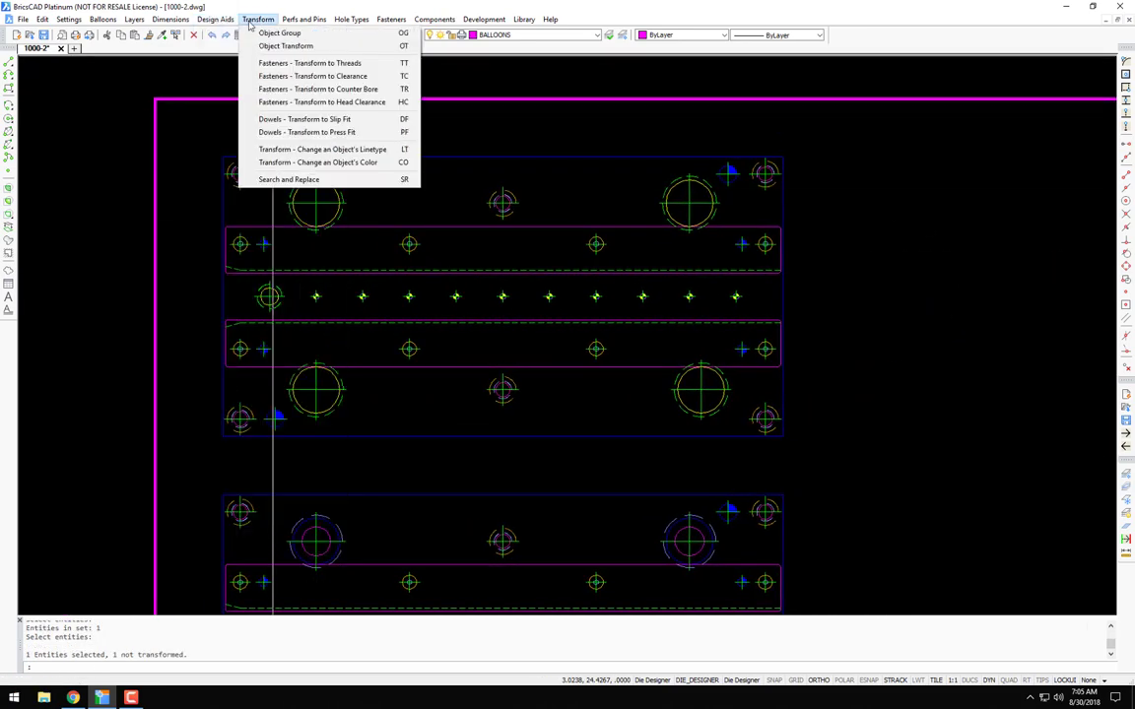
pyautogui.click(303, 65)
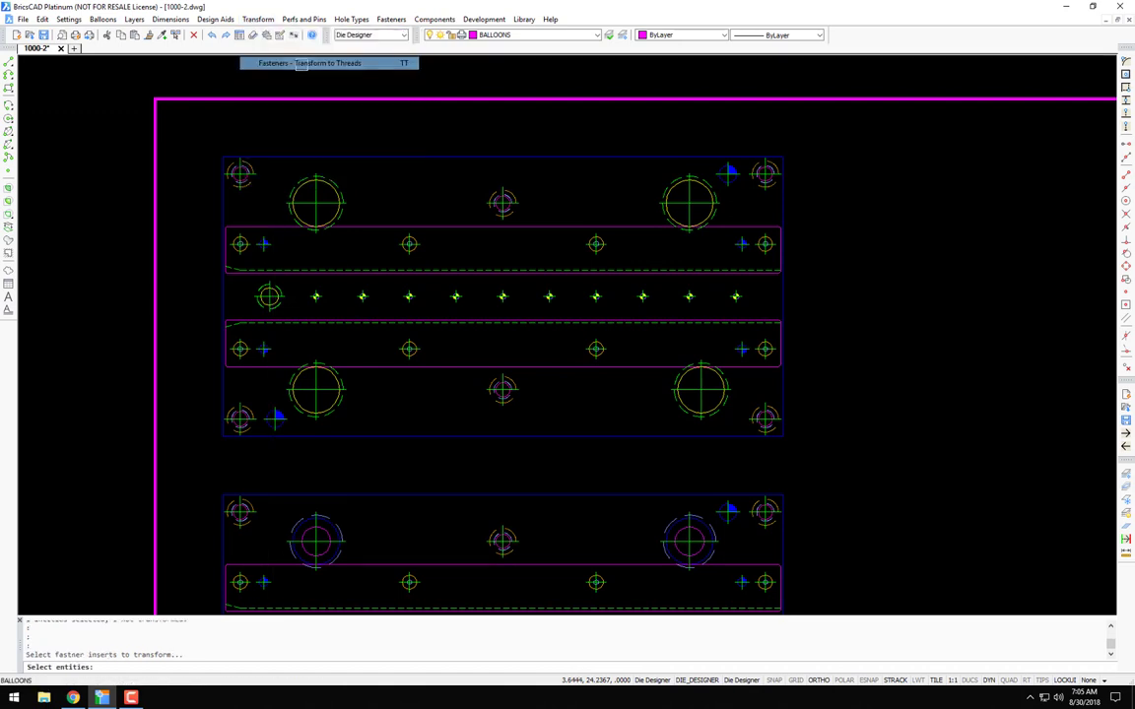
pyautogui.click(743, 147)
pyautogui.click(138, 208)
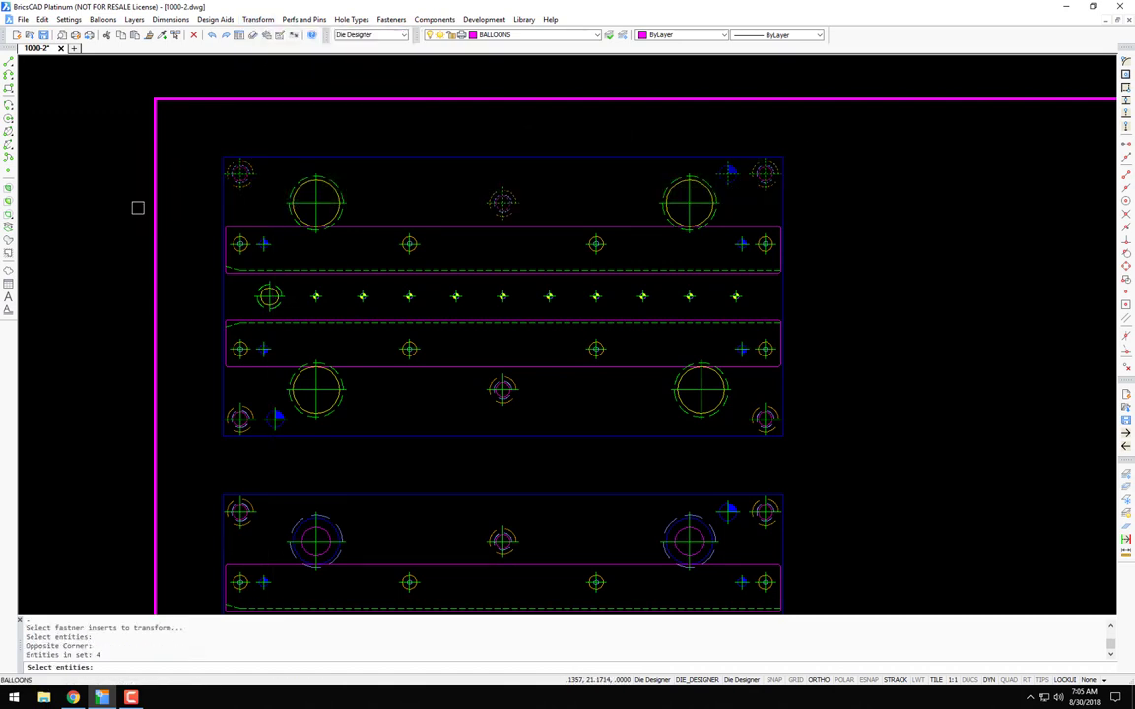
pyautogui.click(822, 371)
pyautogui.click(227, 461)
pyautogui.click(831, 223)
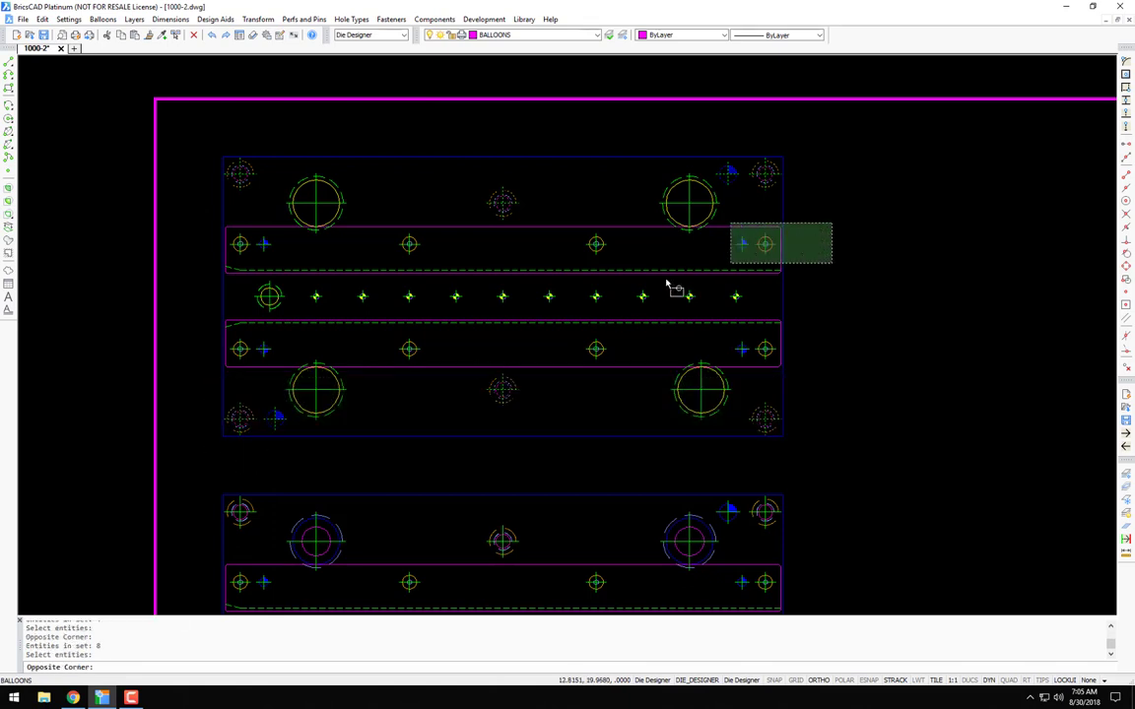
pyautogui.click(213, 365)
pyautogui.press('Return')
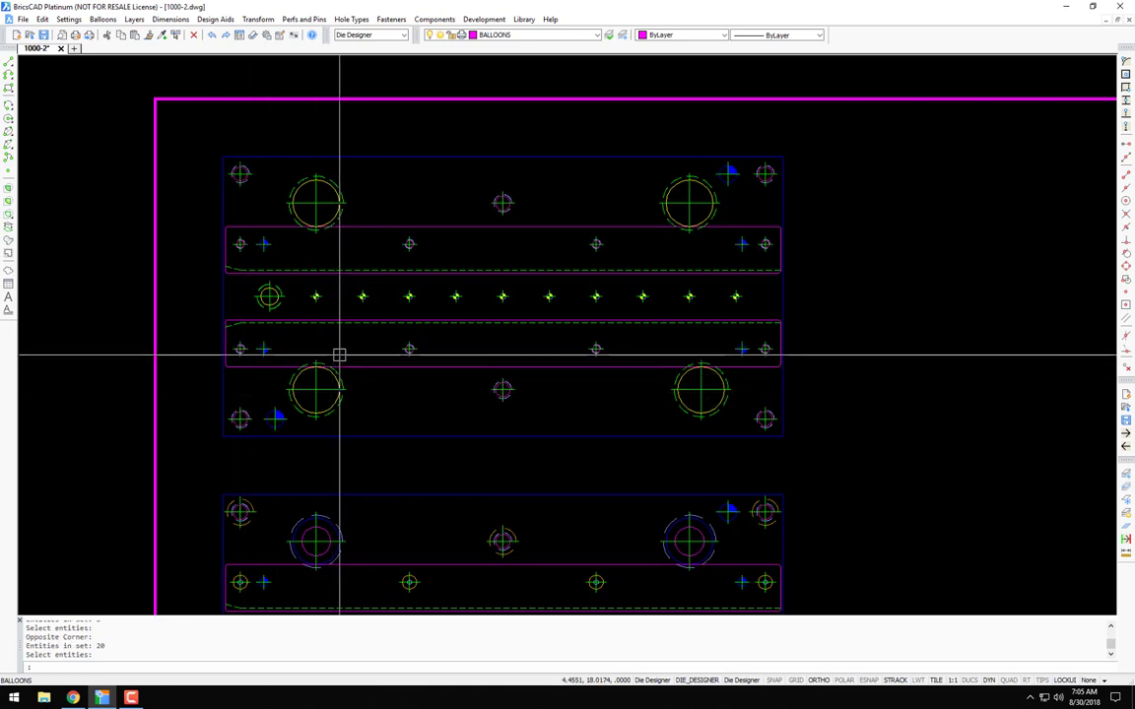
# Step: Isolate the layers of the magenta rail outlines and their dashed hidden lines
pyautogui.write('ss')
pyautogui.press('Return')
pyautogui.click(325, 319)
pyautogui.press('Return')
# Step: Erase both rail outlines and their hidden lines from the top plate copy, and restore the other layers
pyautogui.write('e')
pyautogui.press('Return')
pyautogui.click(202, 395)
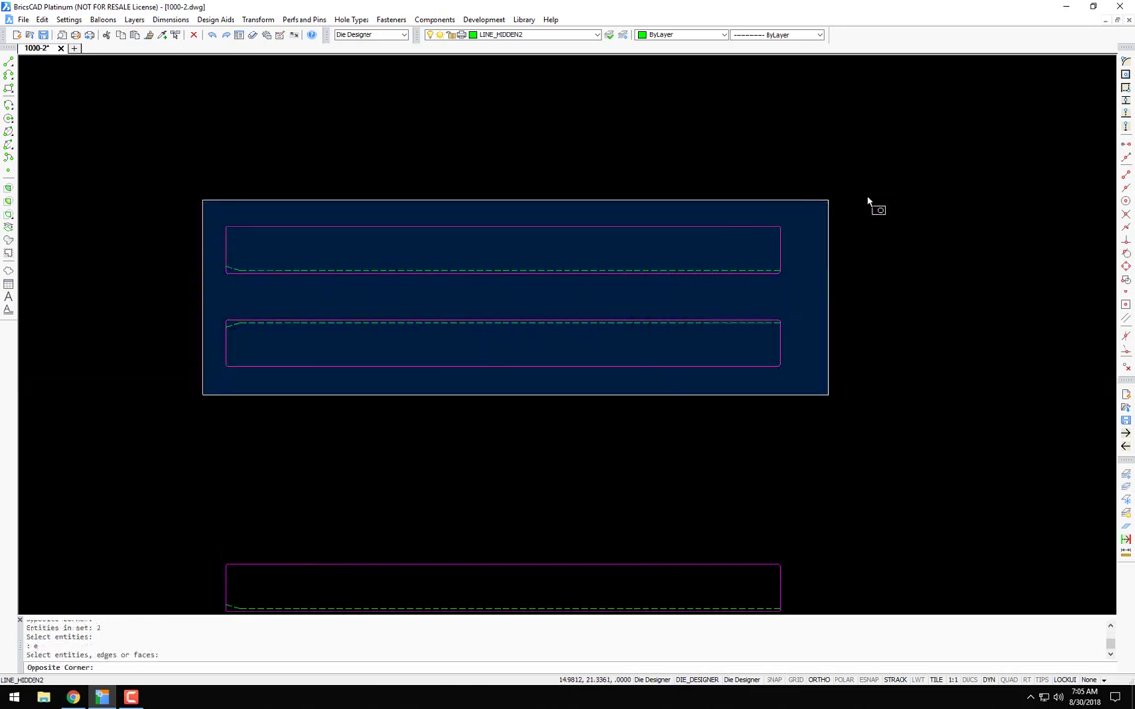
pyautogui.click(869, 200)
pyautogui.press('Return')
pyautogui.press('Return')
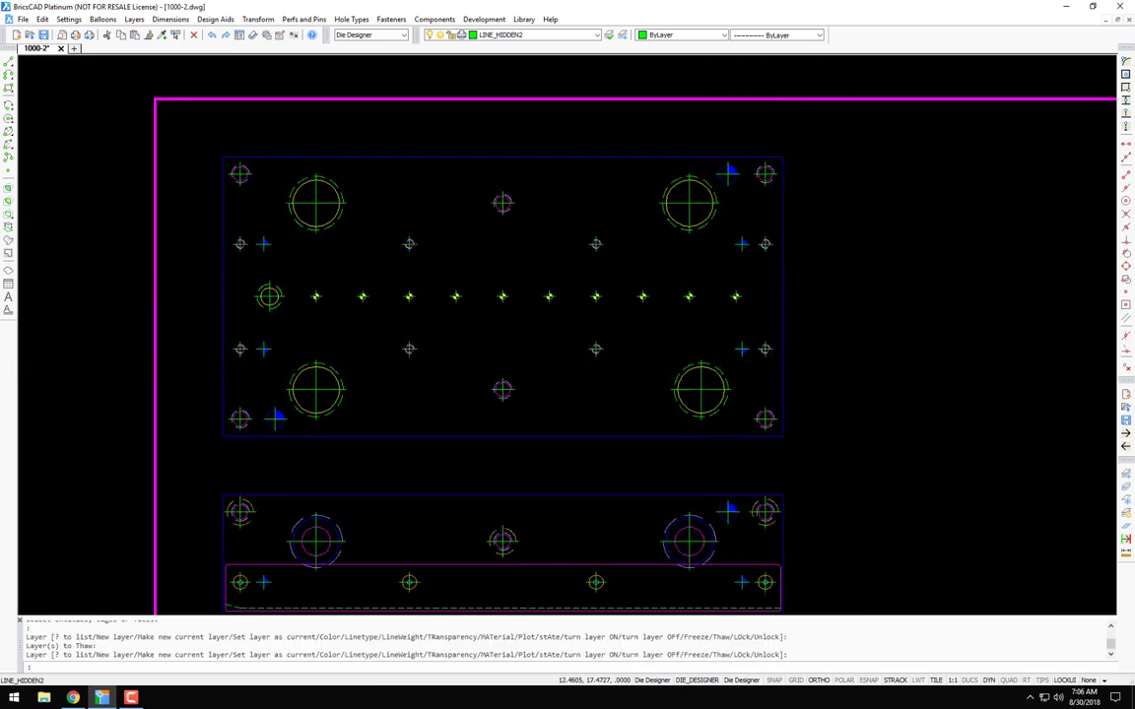
# Step: Transform the six large fasteners outside the rails in the middle plate copy to clearance holes
pyautogui.scroll(-3, 667, 382)
pyautogui.moveTo(663, 385)
pyautogui.mouseDown(button='middle')
pyautogui.moveTo(666, 314)
pyautogui.moveTo(643, 253)
pyautogui.mouseUp(button='middle')
pyautogui.moveTo(646, 312)
pyautogui.mouseDown(button='middle')
pyautogui.moveTo(630, 331)
pyautogui.moveTo(616, 234)
pyautogui.mouseUp(button='middle')
pyautogui.scroll(4, 537, 287)
pyautogui.moveTo(481, 316)
pyautogui.mouseDown(button='middle')
pyautogui.moveTo(516, 307)
pyautogui.moveTo(504, 288)
pyautogui.mouseUp(button='middle')
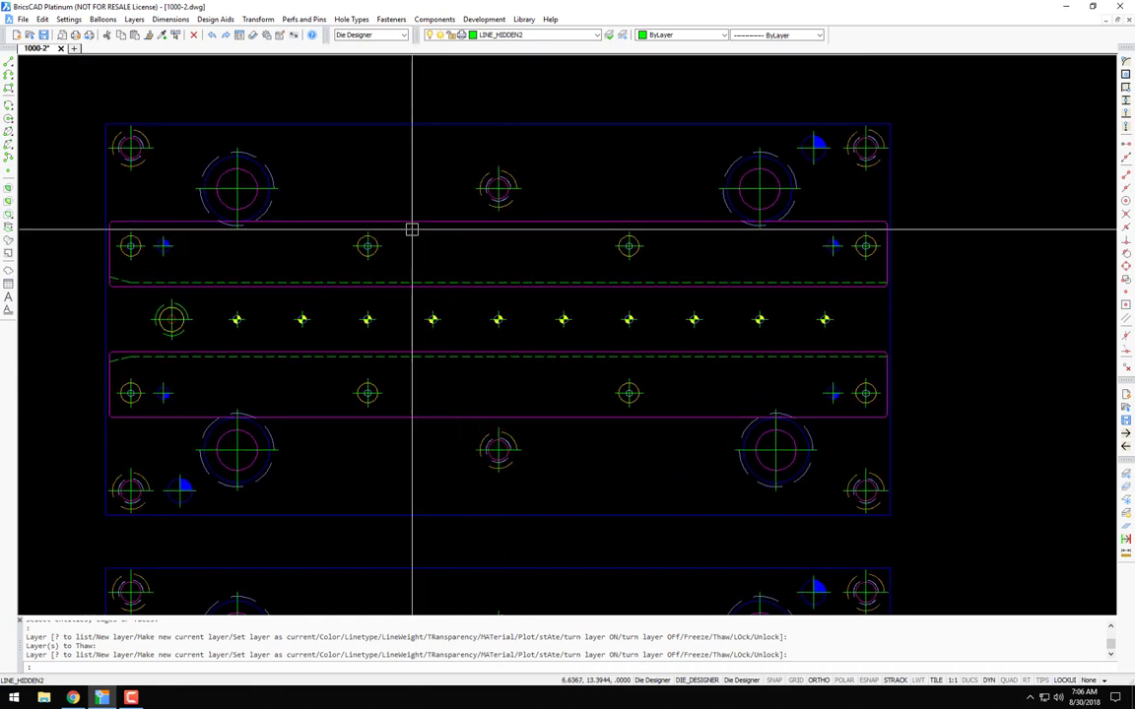
pyautogui.click(255, 19)
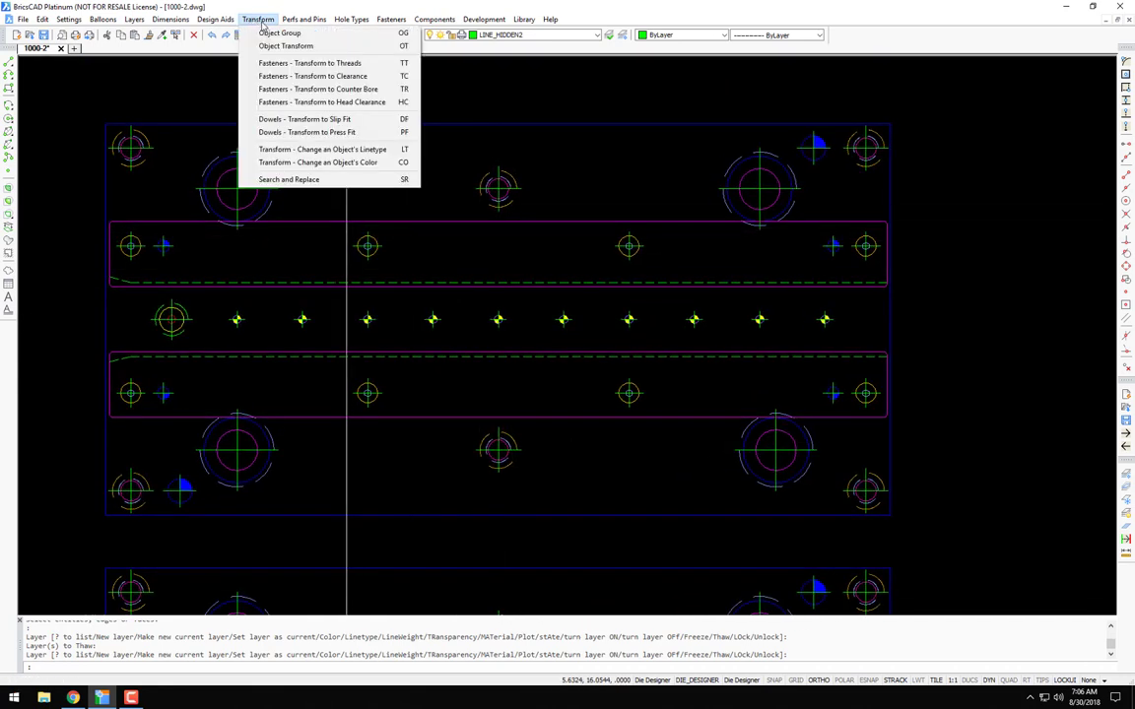
pyautogui.click(295, 77)
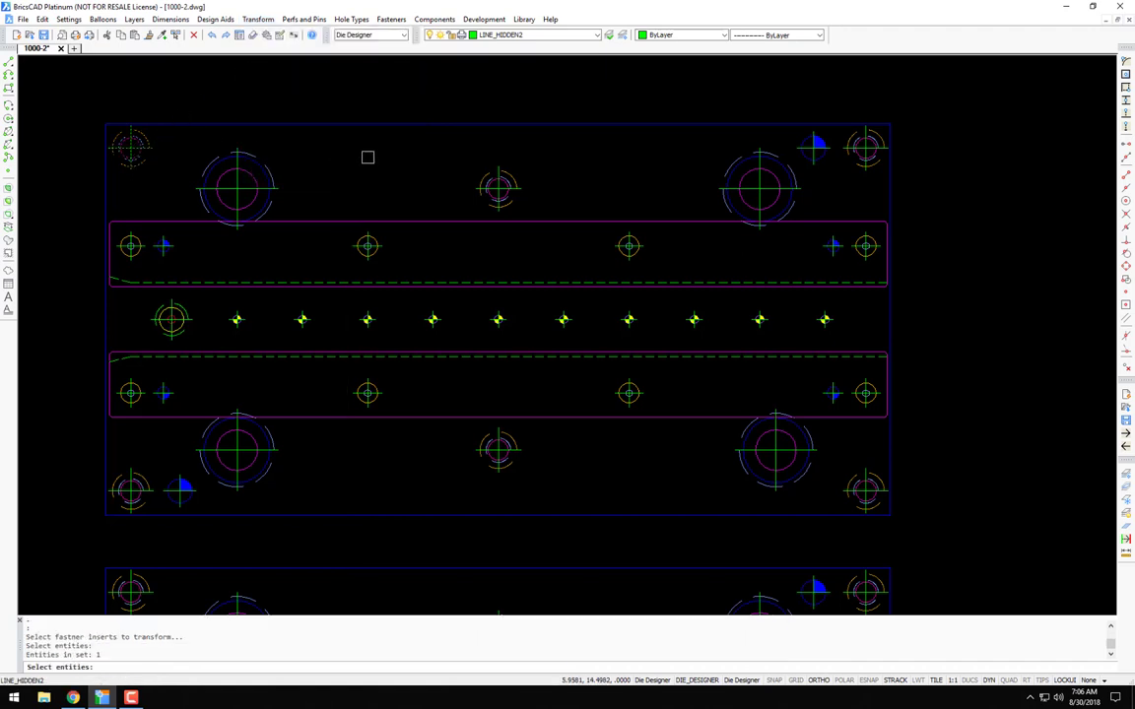
pyautogui.click(953, 448)
pyautogui.click(116, 514)
pyautogui.press('Return')
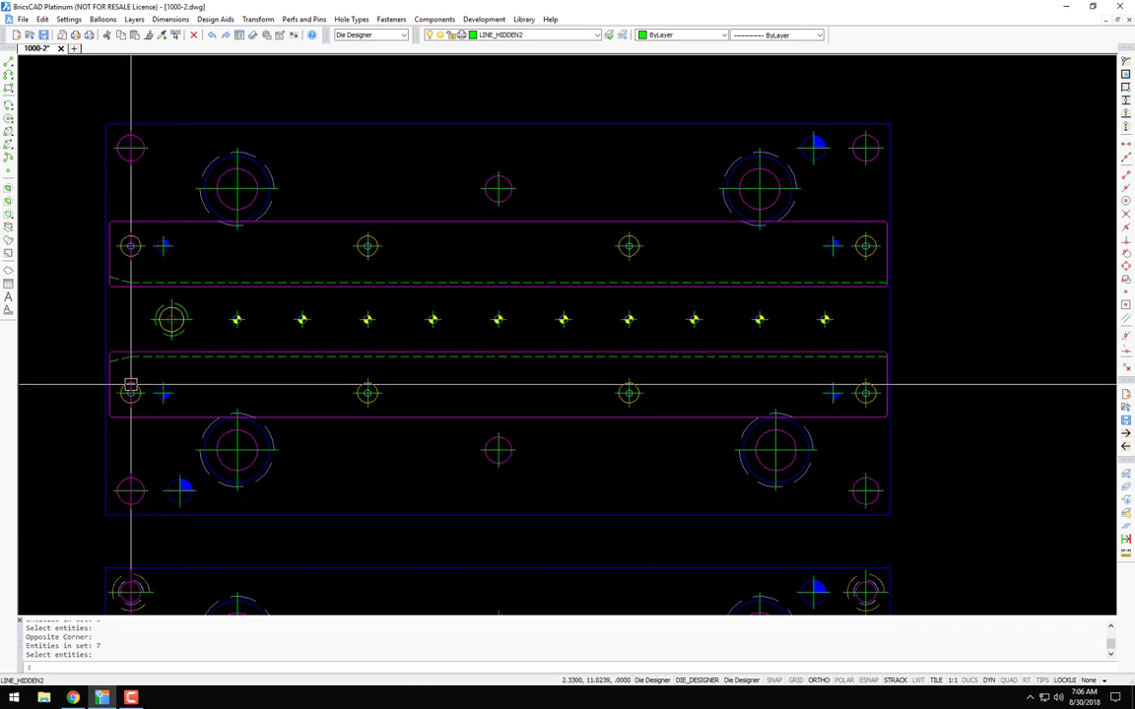
# Step: Erase the eight small screws inside the two rails of the middle plate copy
pyautogui.write('e')
pyautogui.press('Return')
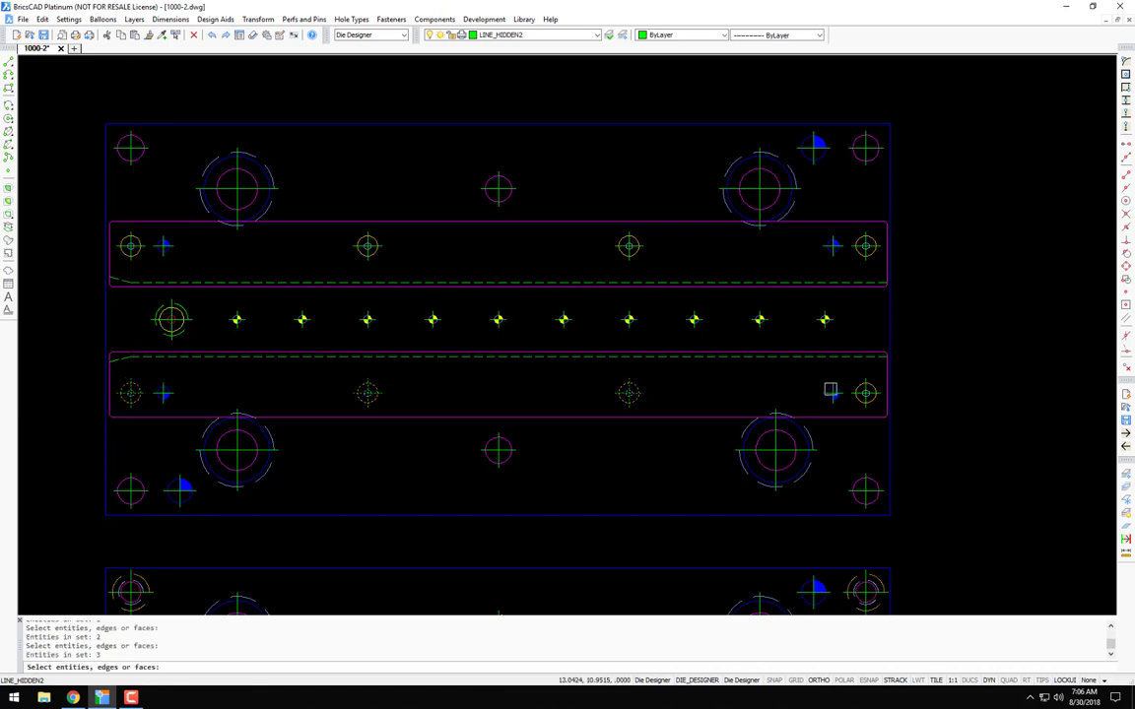
pyautogui.press('Return')
pyautogui.press('Return')
pyautogui.click(689, 242)
pyautogui.click(342, 258)
pyautogui.press('Return')
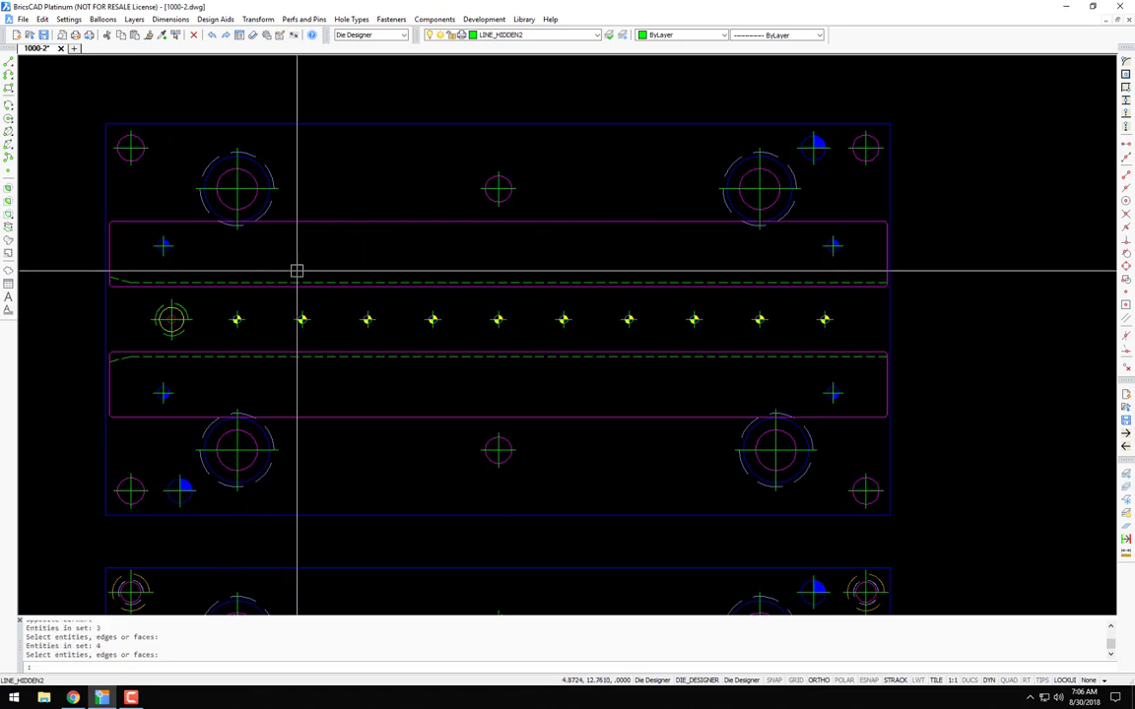
# Step: Measure the inner magenta circle of the upper-left guide component in the middle plate copy
pyautogui.scroll(3, 247, 178)
pyautogui.moveTo(243, 169); pyautogui.dragTo(421, 210, button='middle')
pyautogui.scroll(3, 419, 209)
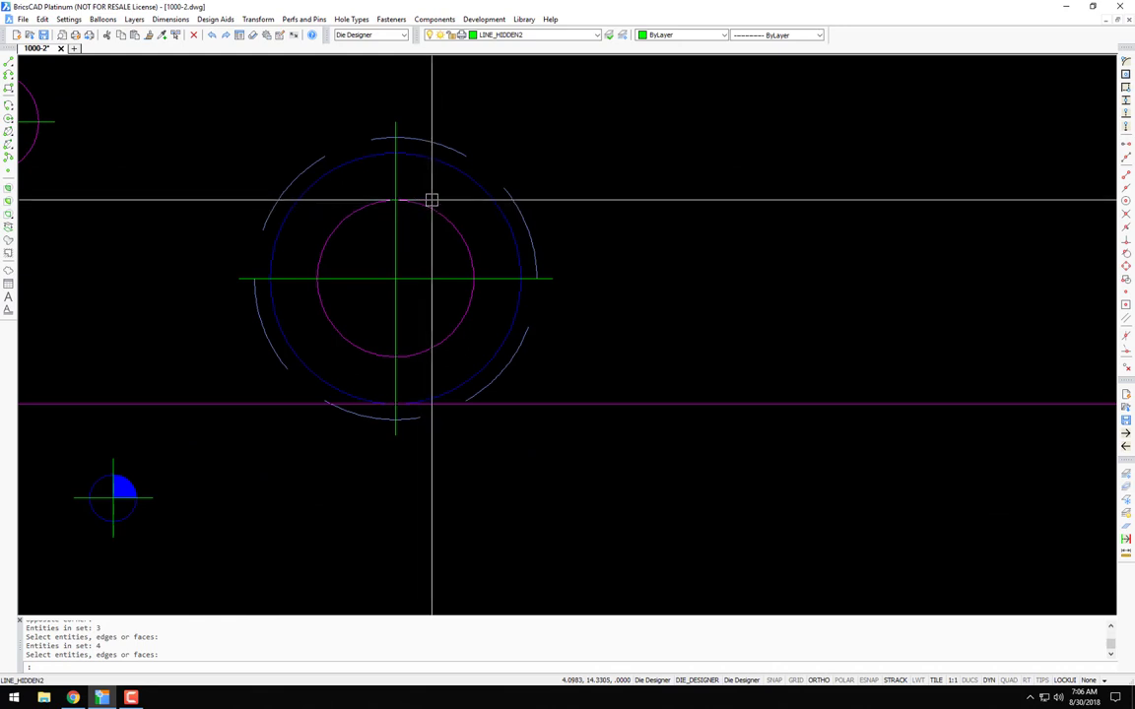
pyautogui.write('d')
pyautogui.press('Return')
pyautogui.press('Return')
pyautogui.click(428, 209)
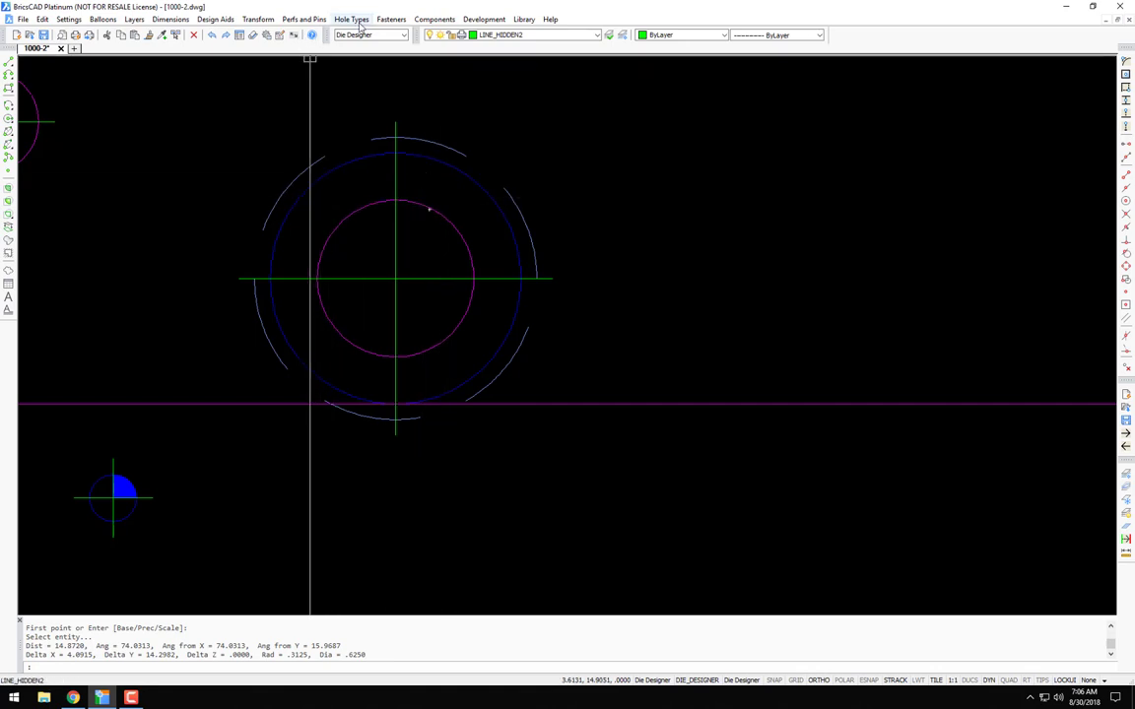
pyautogui.scroll(-5, 538, 115)
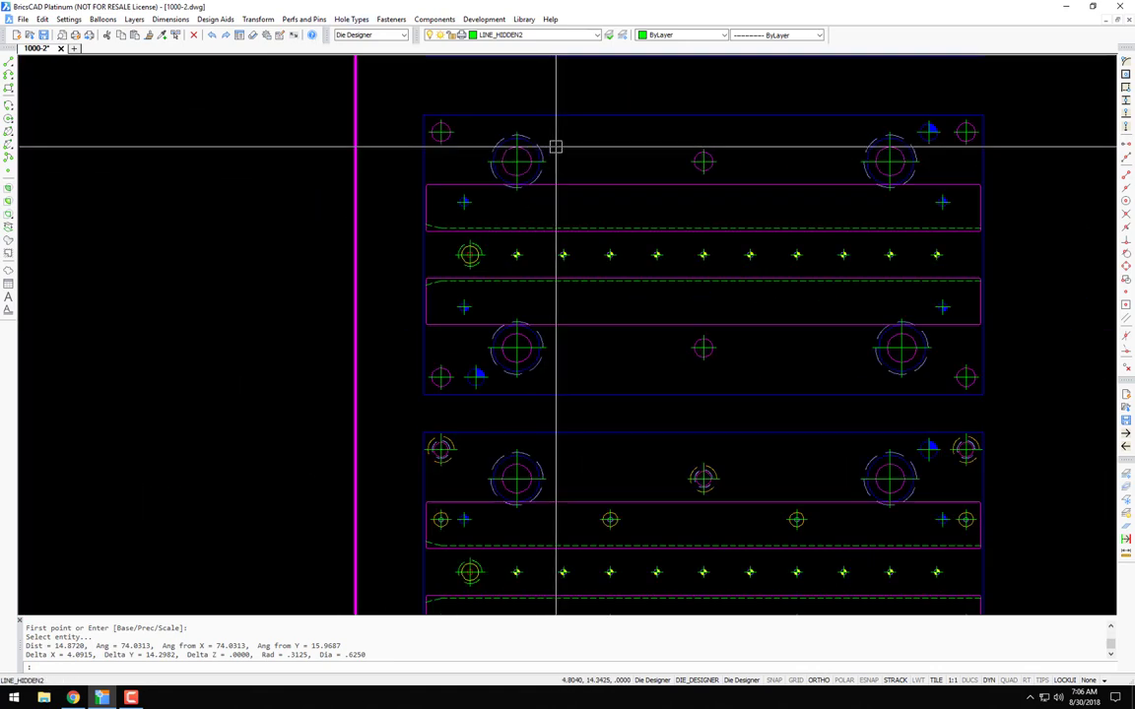
pyautogui.moveTo(591, 108); pyautogui.dragTo(541, 367, button='middle')
pyautogui.scroll(3, 488, 267)
pyautogui.scroll(-4, 486, 266)
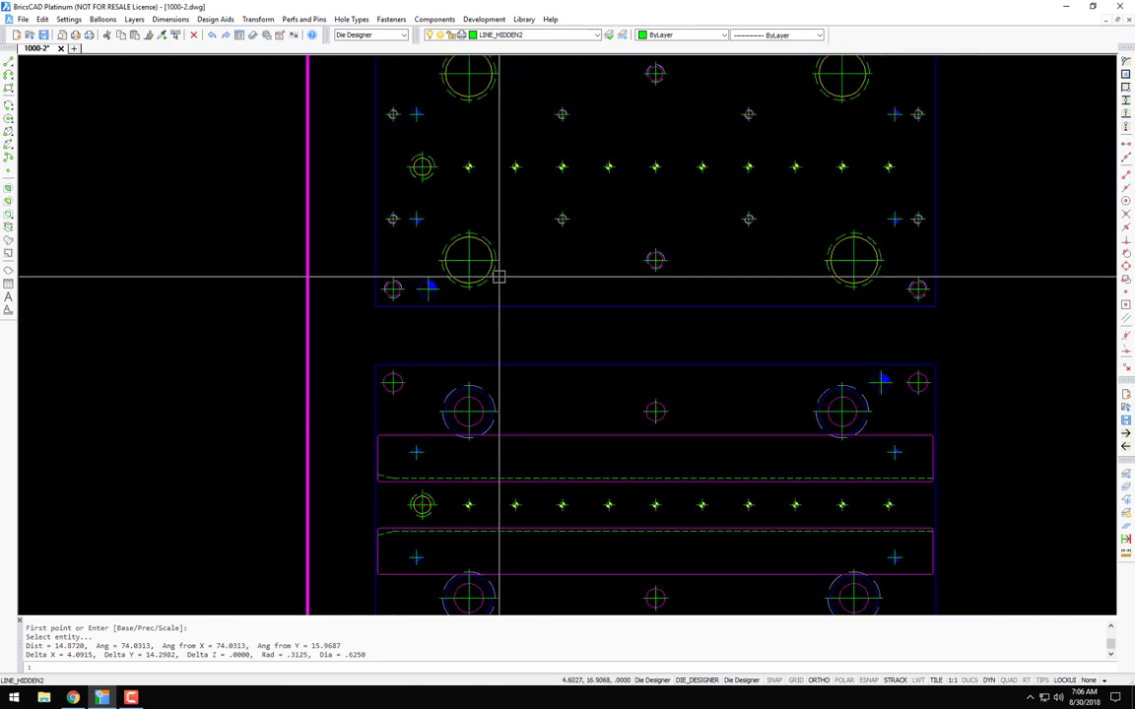
pyautogui.scroll(5, 464, 302)
pyautogui.moveTo(464, 301); pyautogui.dragTo(316, 281, button='middle')
pyautogui.click(257, 20)
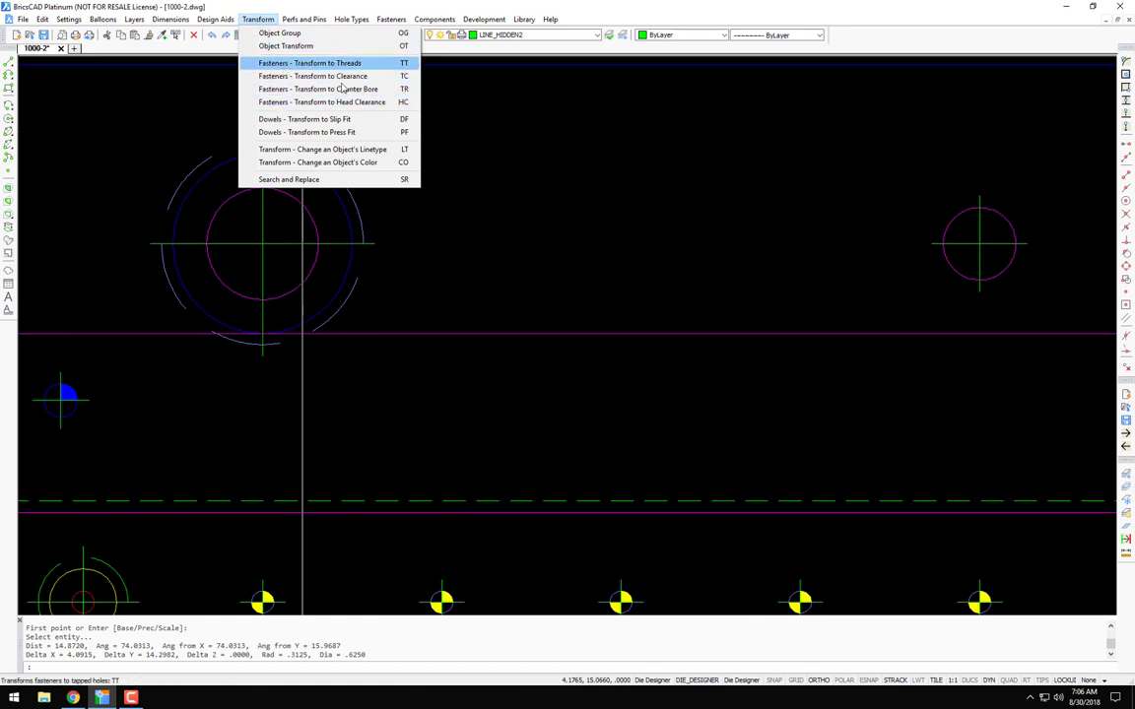
pyautogui.click(295, 76)
pyautogui.click(496, 185)
pyautogui.moveTo(394, 215); pyautogui.dragTo(493, 208, button='middle')
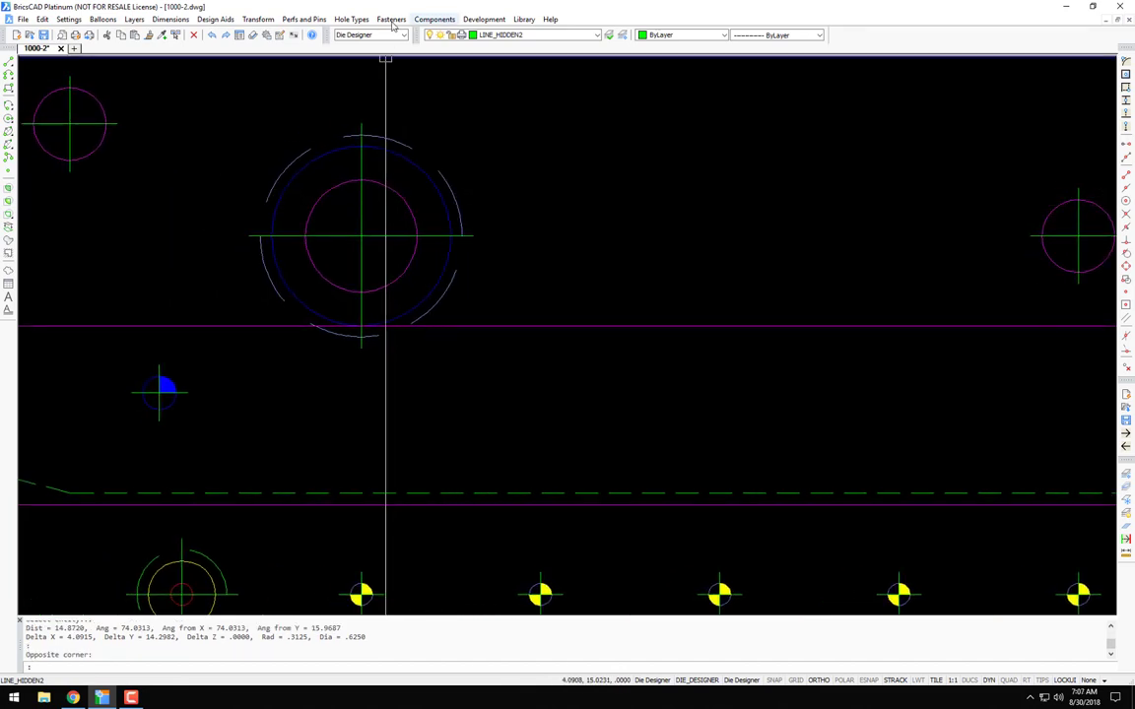
# Step: Insert a .75 diameter drilled hole at the center of the middle copy's upper-left guide component
pyautogui.click(349, 19)
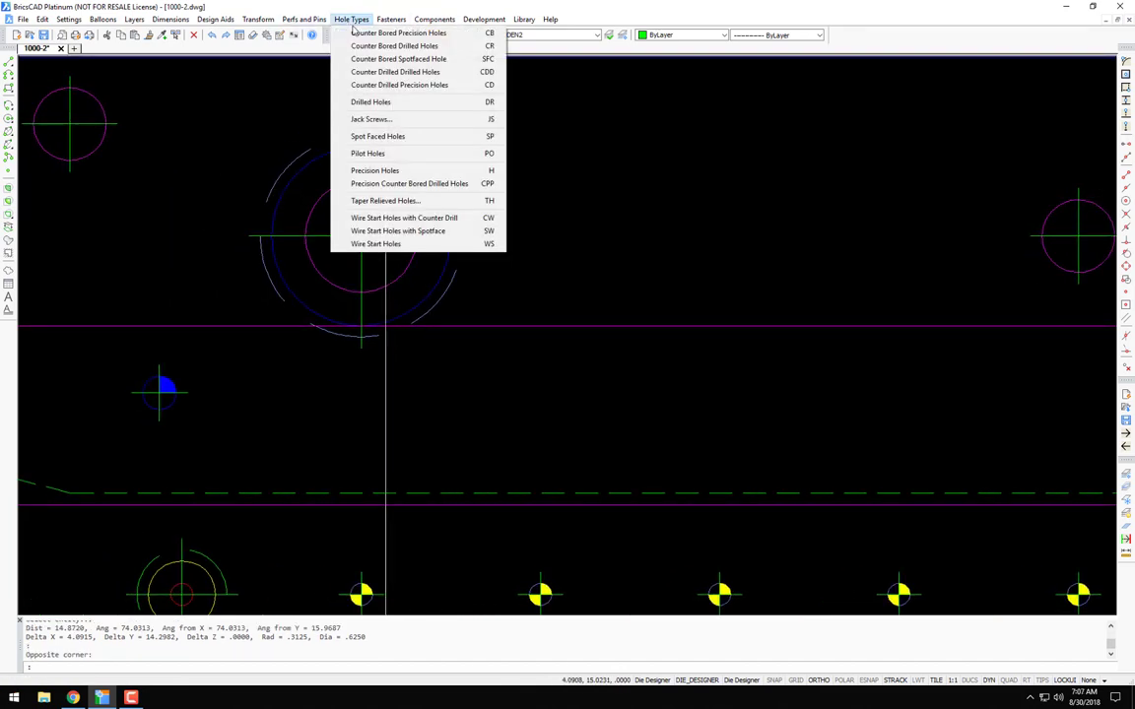
pyautogui.click(388, 105)
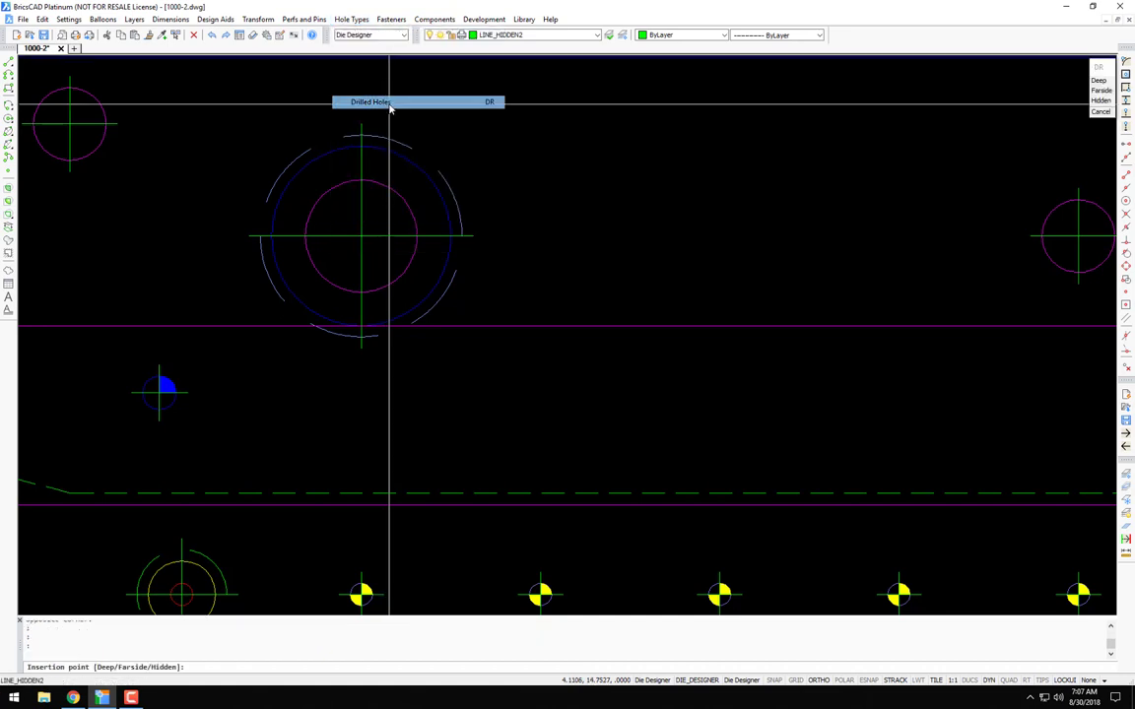
pyautogui.click(341, 235)
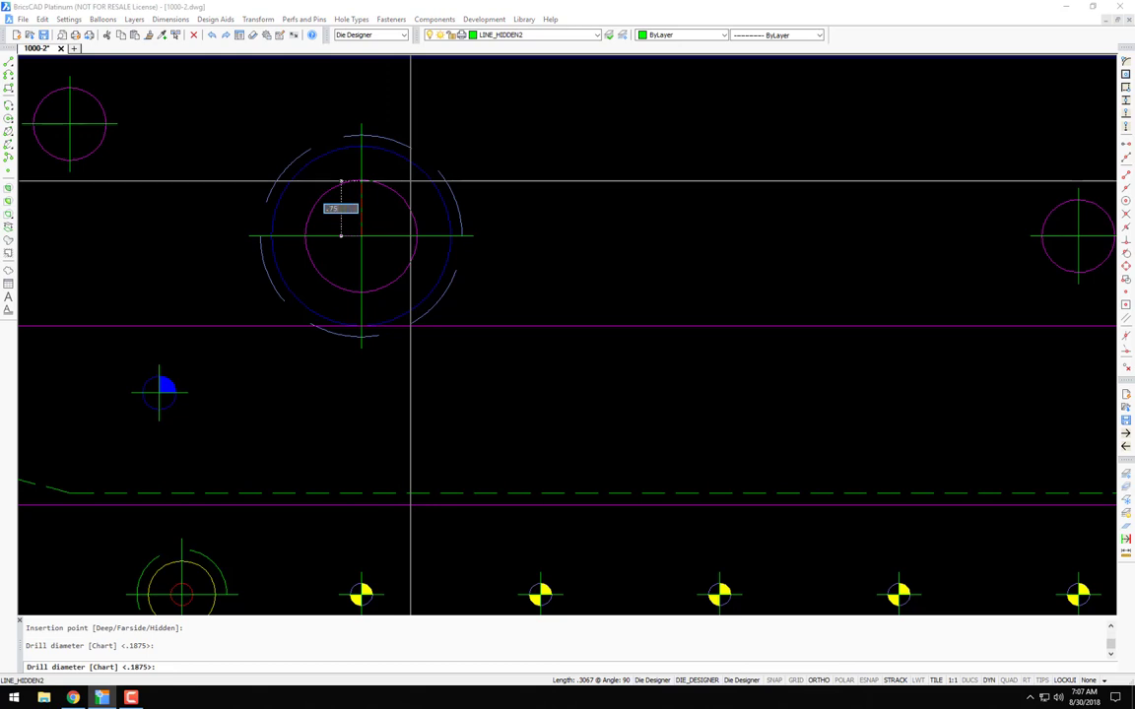
pyautogui.press('Return')
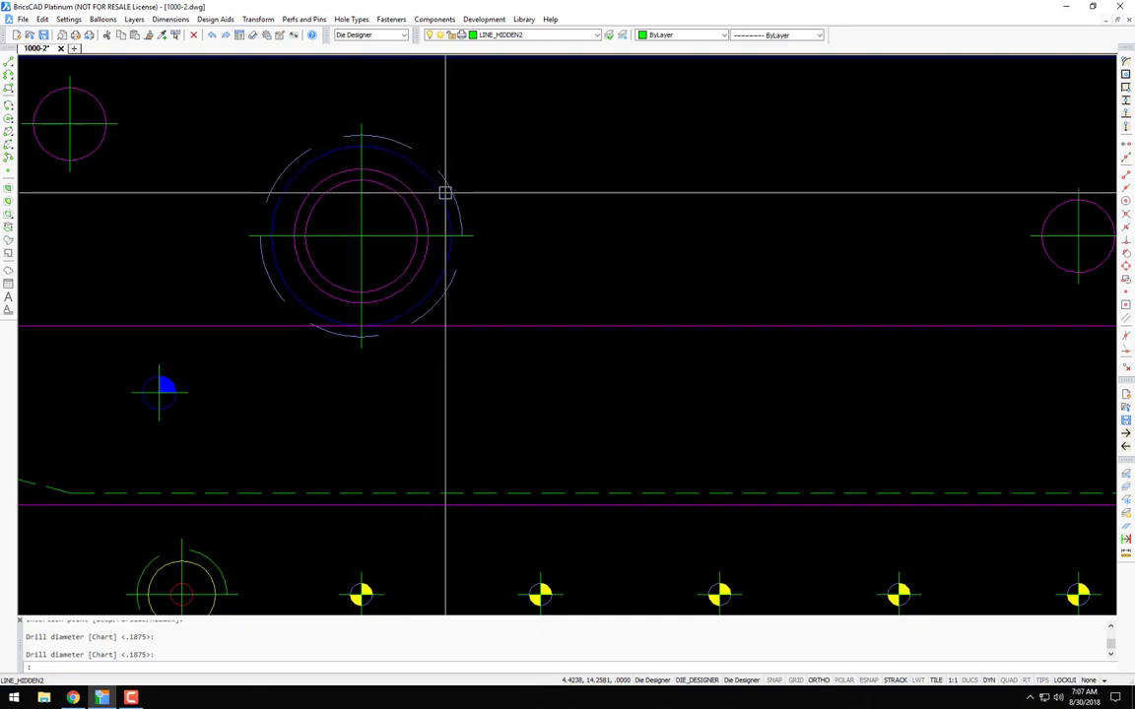
# Step: Erase the original guide component around the new drilled hole, keeping the hole
pyautogui.press('Return')
pyautogui.write('e')
pyautogui.press('Return')
pyautogui.click(443, 192)
# Step: Search and replace the remaining guide components in the middle plate copy and the original layout with the .75 drilled hole, based at its center
pyautogui.scroll(-5, 443, 192)
pyautogui.moveTo(467, 205); pyautogui.dragTo(400, 202, button='middle')
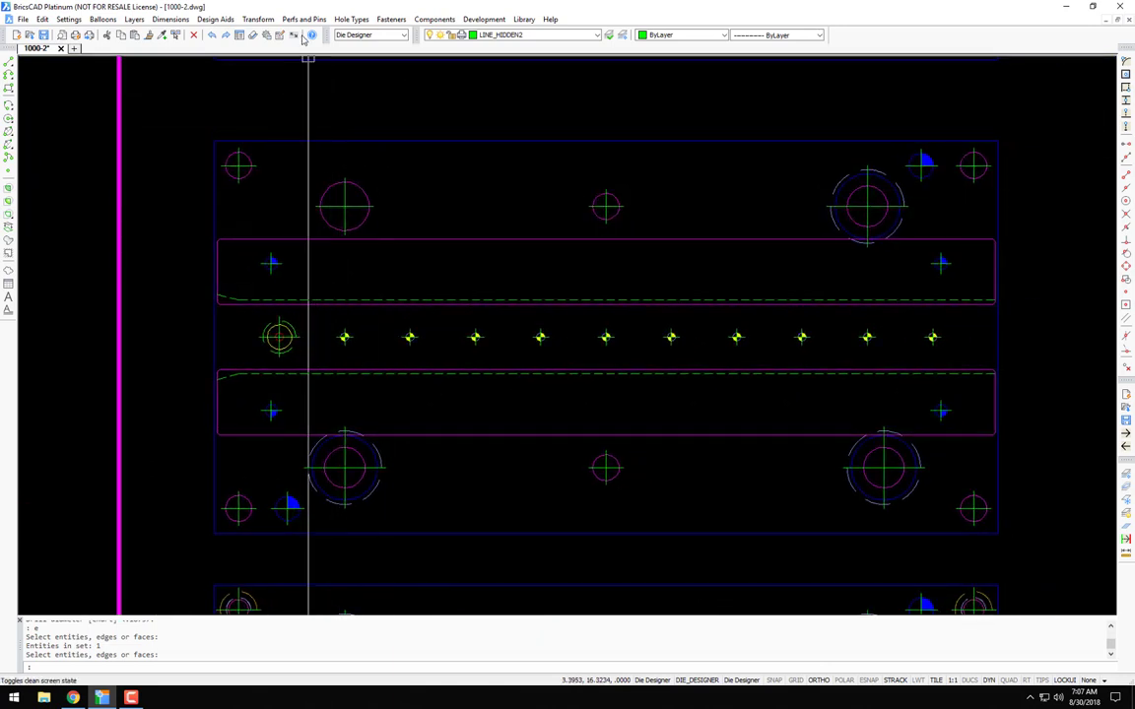
pyautogui.click(257, 19)
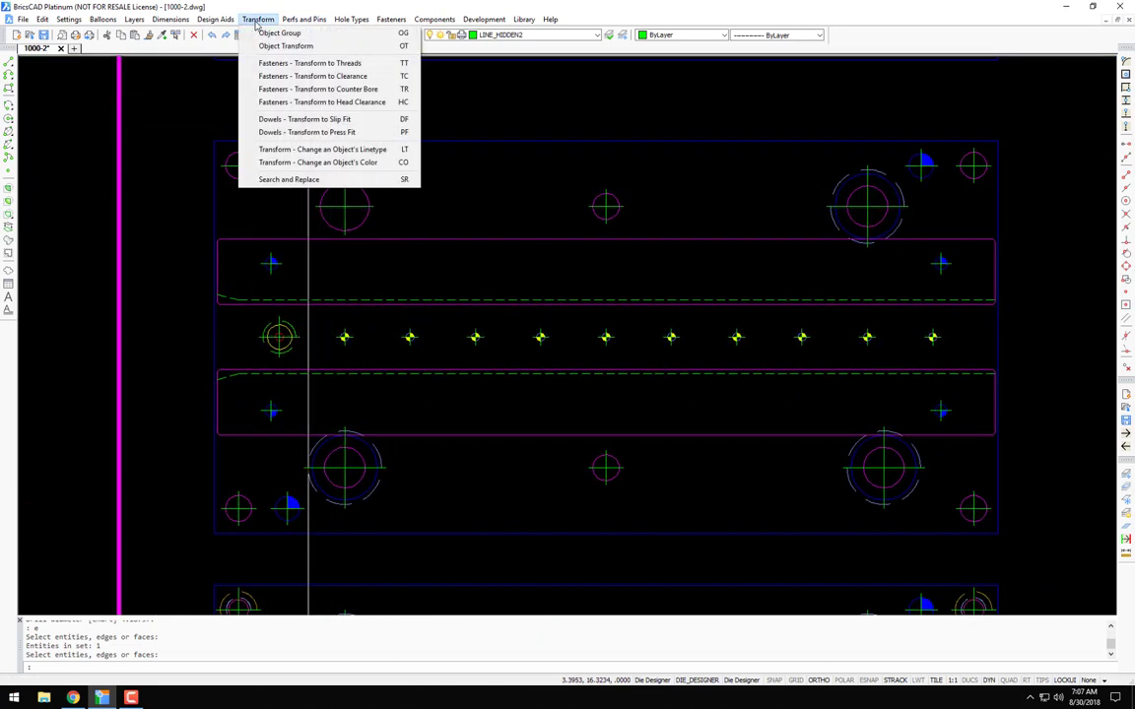
pyautogui.click(296, 179)
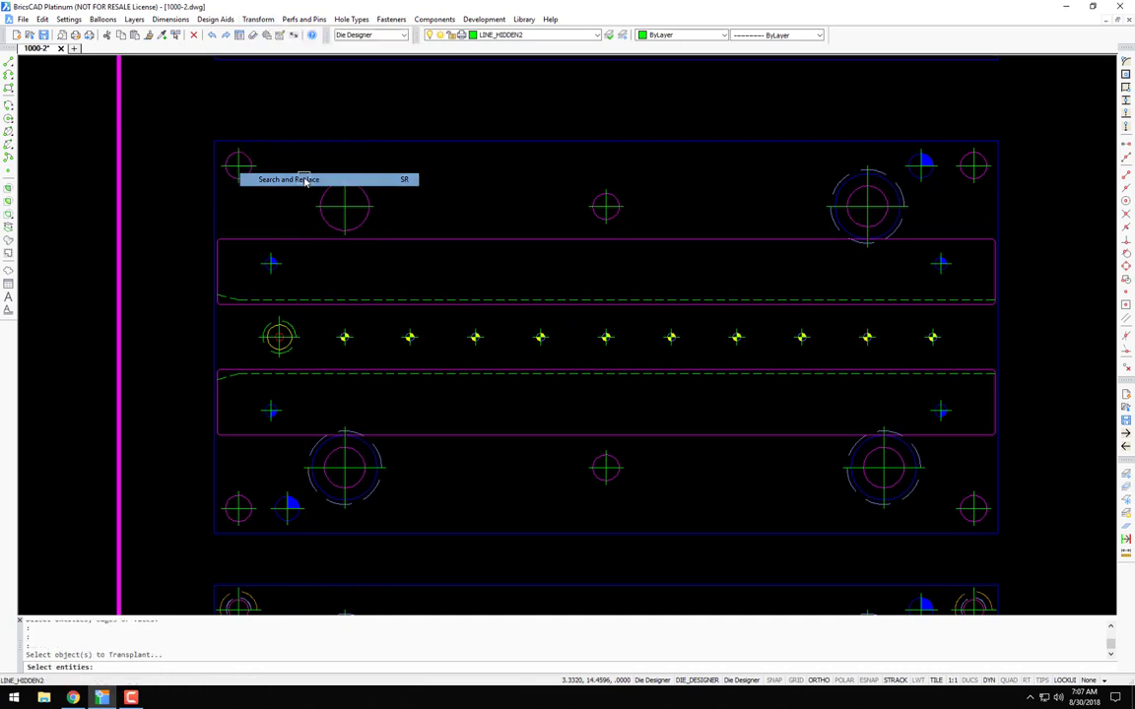
pyautogui.rightClick(358, 190)
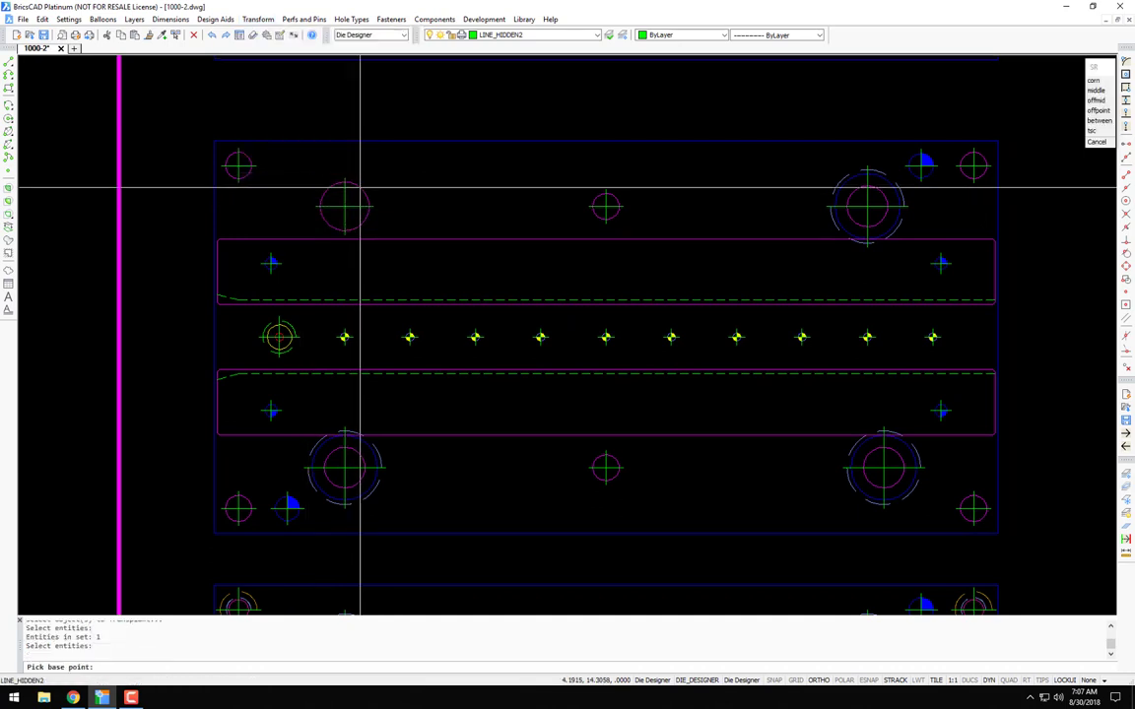
pyautogui.click(359, 186)
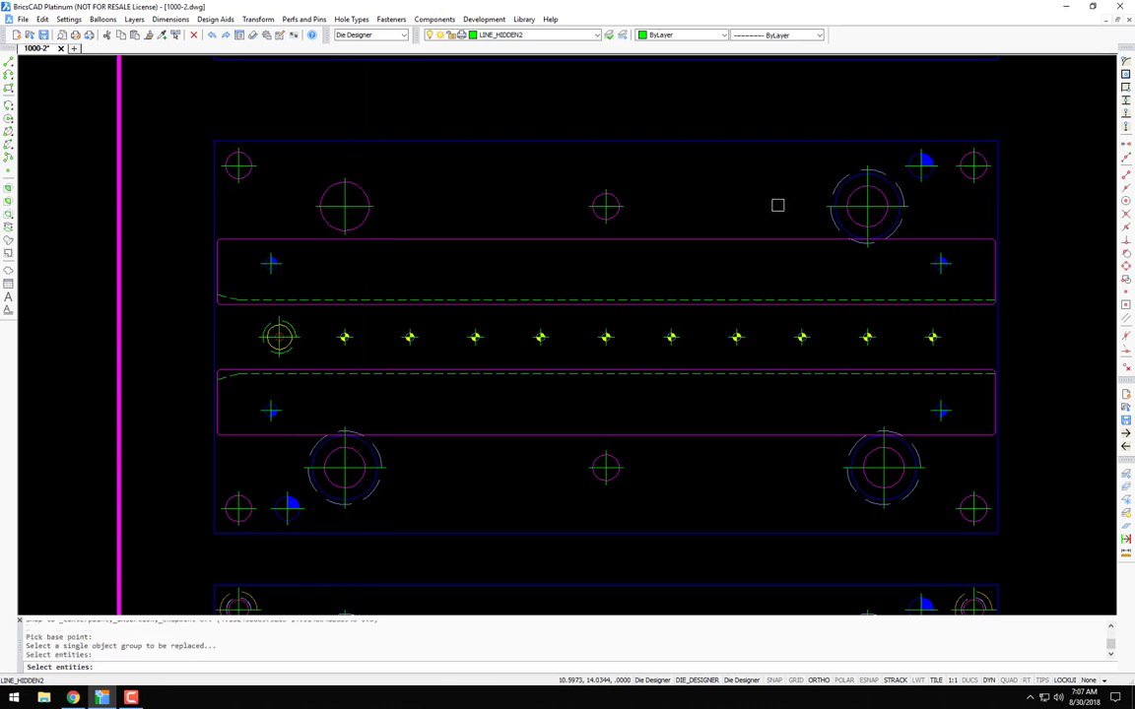
pyautogui.rightClick(843, 206)
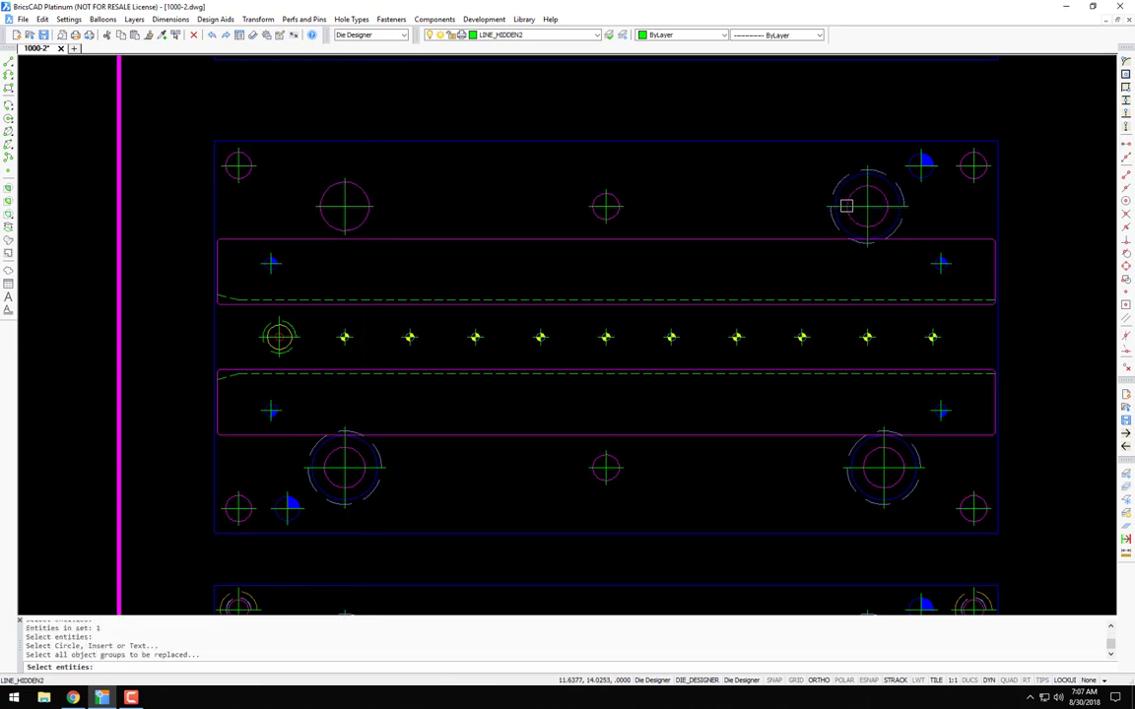
pyautogui.scroll(-4, 846, 206)
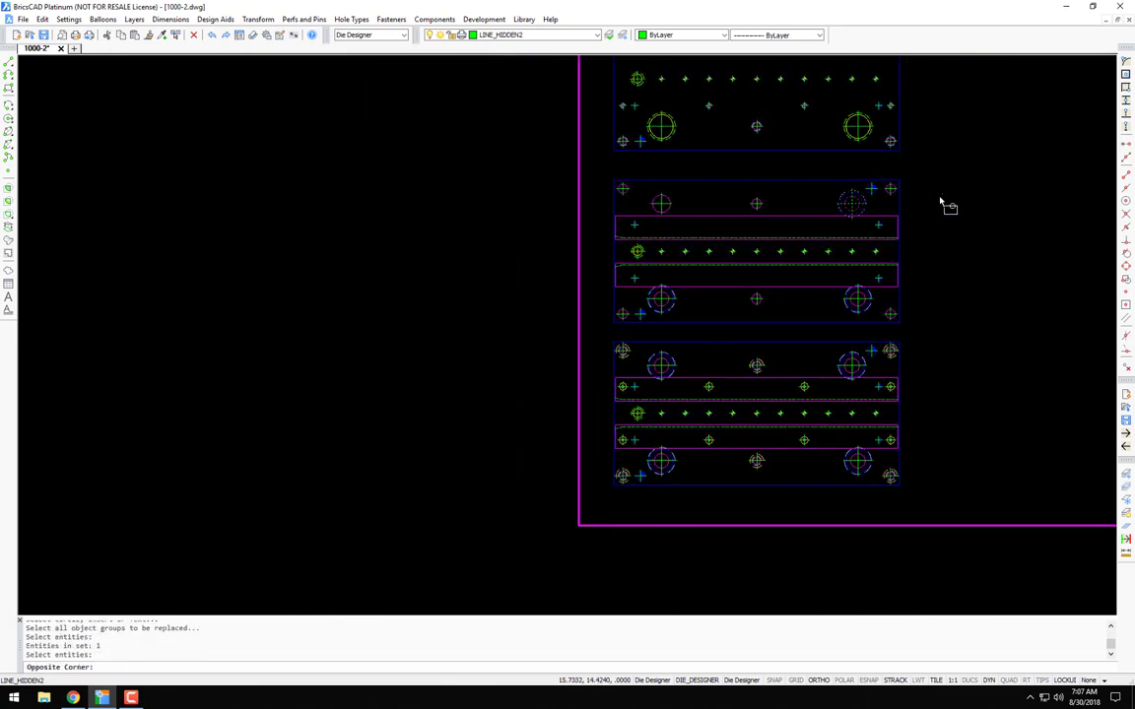
pyautogui.click(640, 301)
pyautogui.moveTo(888, 238); pyautogui.dragTo(272, 269, button='middle')
pyautogui.moveTo(784, 258); pyautogui.dragTo(304, 229, button='middle')
pyautogui.scroll(4, 621, 208)
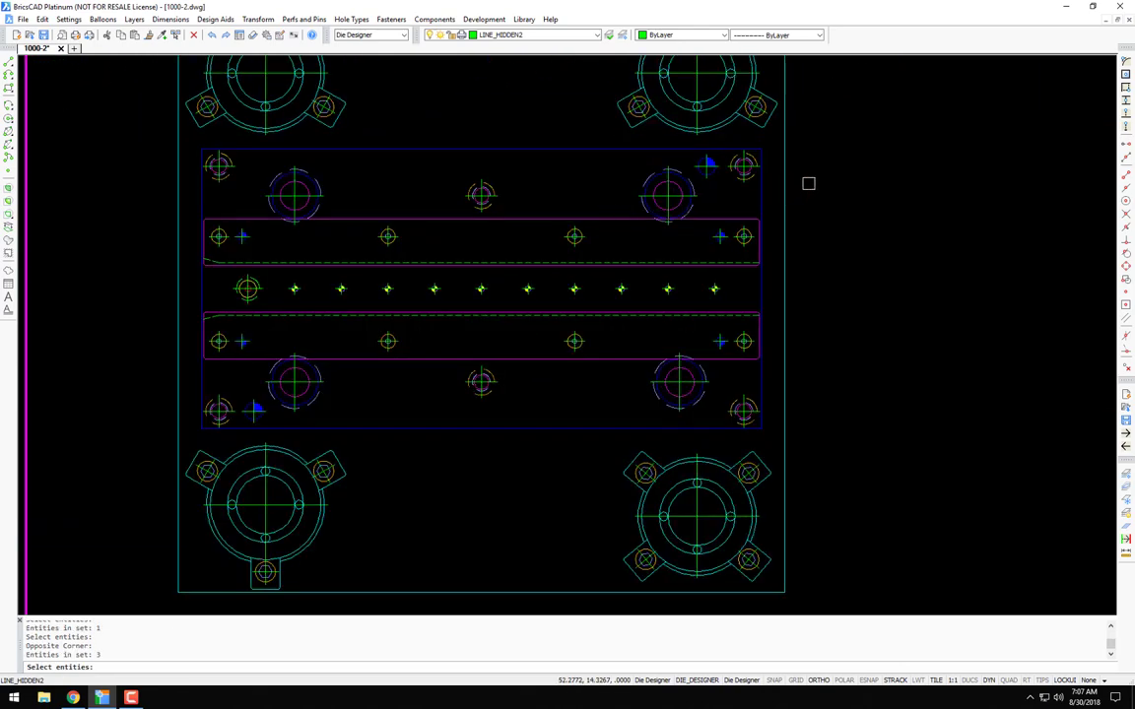
pyautogui.click(808, 183)
pyautogui.click(246, 382)
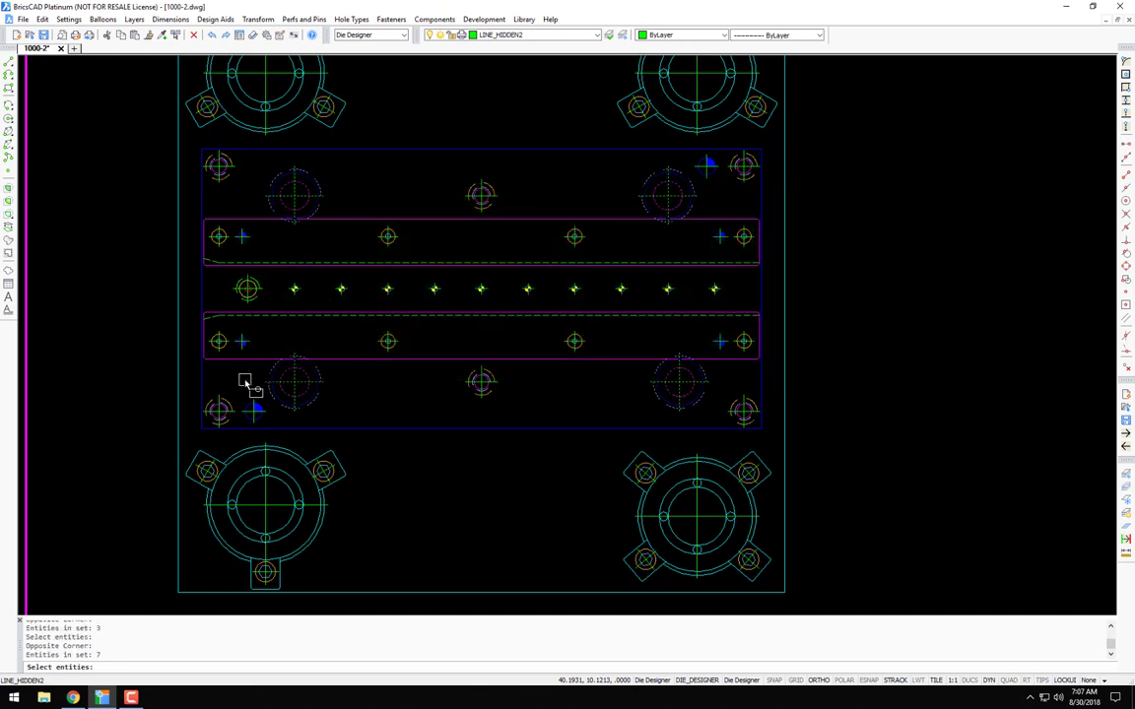
pyautogui.press('Return')
# Step: Isolate the layers of the rail outline and its hidden line in the middle plate copy
pyautogui.scroll(-5, 274, 352)
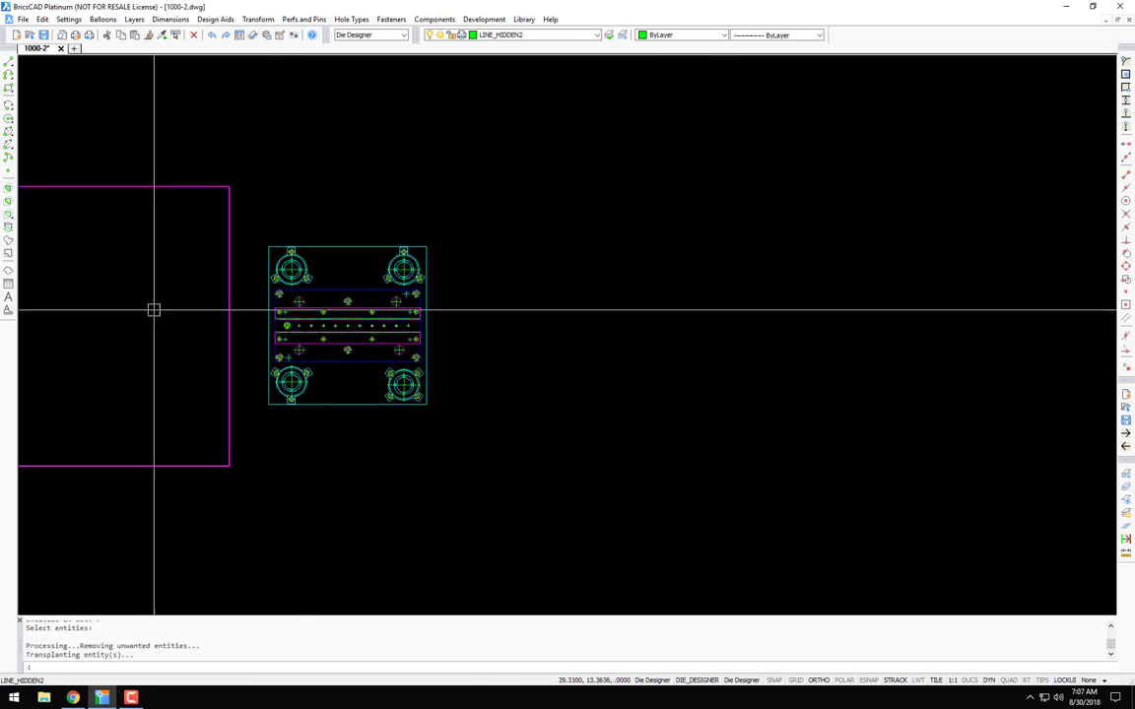
pyautogui.moveTo(182, 315); pyautogui.dragTo(713, 311, button='middle')
pyautogui.scroll(5, 439, 332)
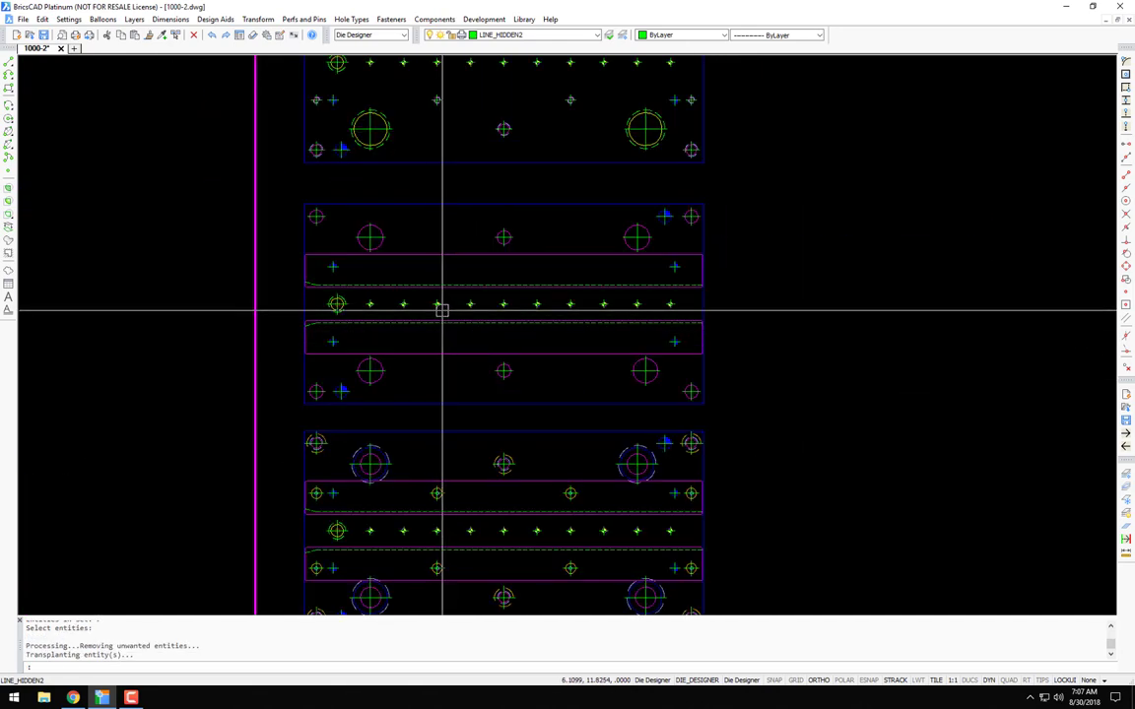
pyautogui.scroll(2, 499, 330)
pyautogui.write('ss')
pyautogui.press('Return')
pyautogui.click(475, 320)
pyautogui.click(461, 351)
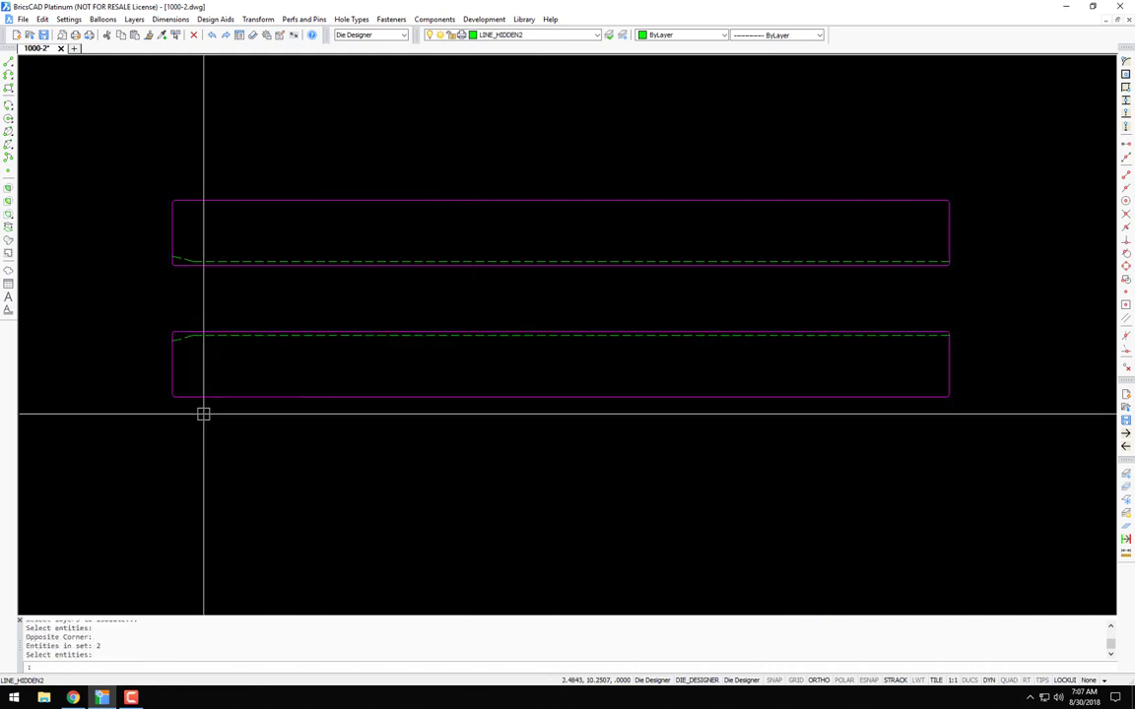
# Step: Erase both rails with their hidden lines from the middle plate copy, and restore the other layers
pyautogui.click(147, 422)
pyautogui.click(967, 186)
pyautogui.press('Return')
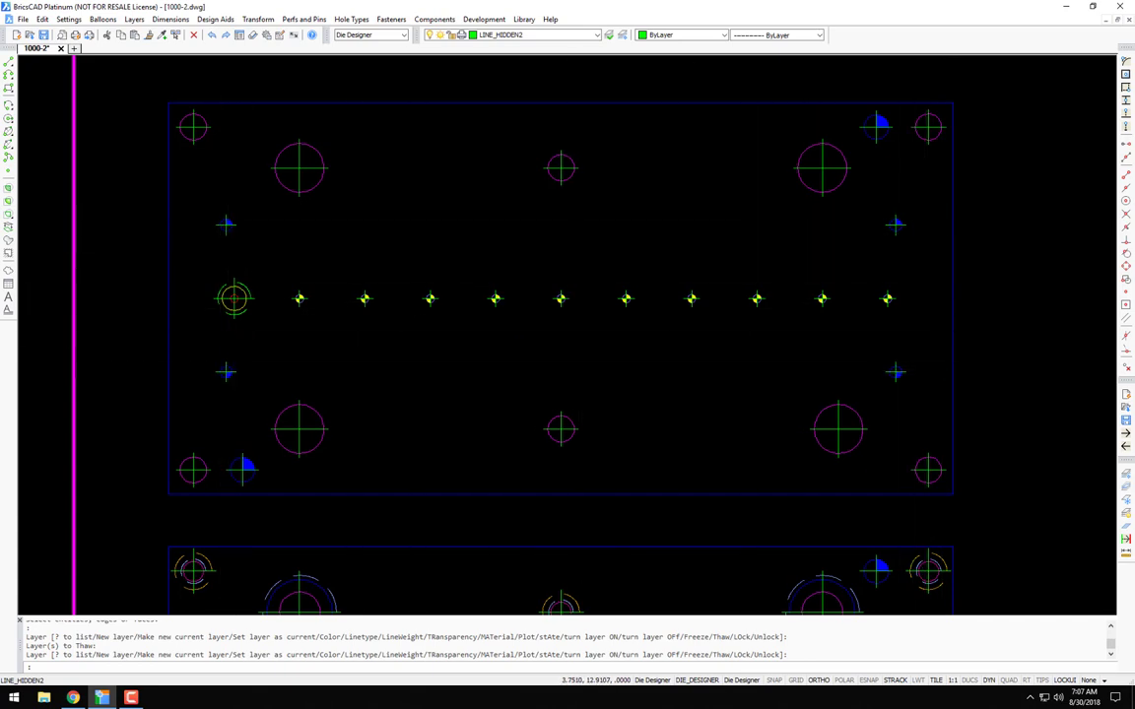
# Step: Apply Object Transform to the four small dowels of the middle plate copy to turn them into holes
pyautogui.click(258, 20)
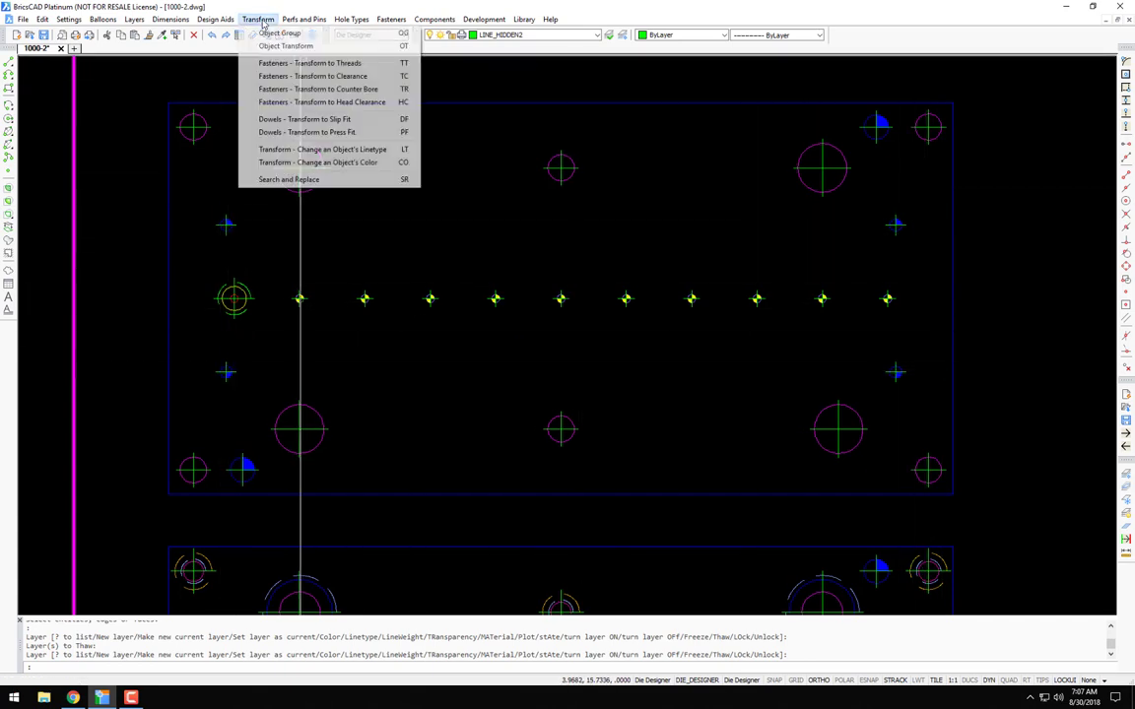
pyautogui.click(279, 46)
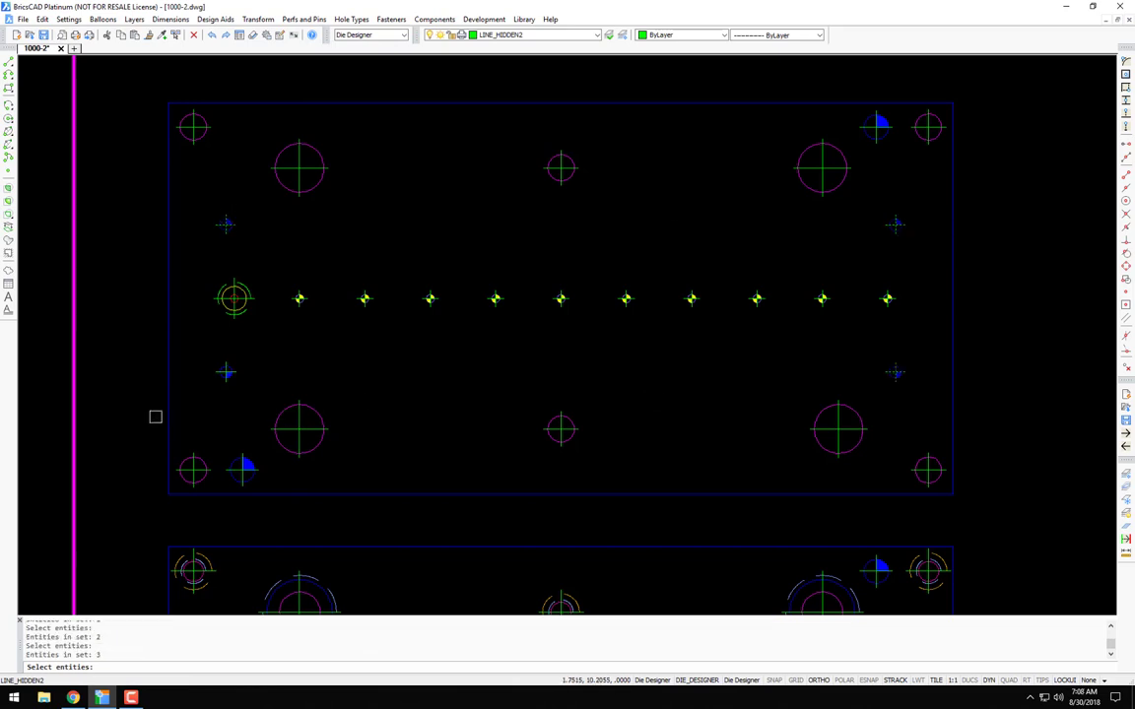
pyautogui.press('Return')
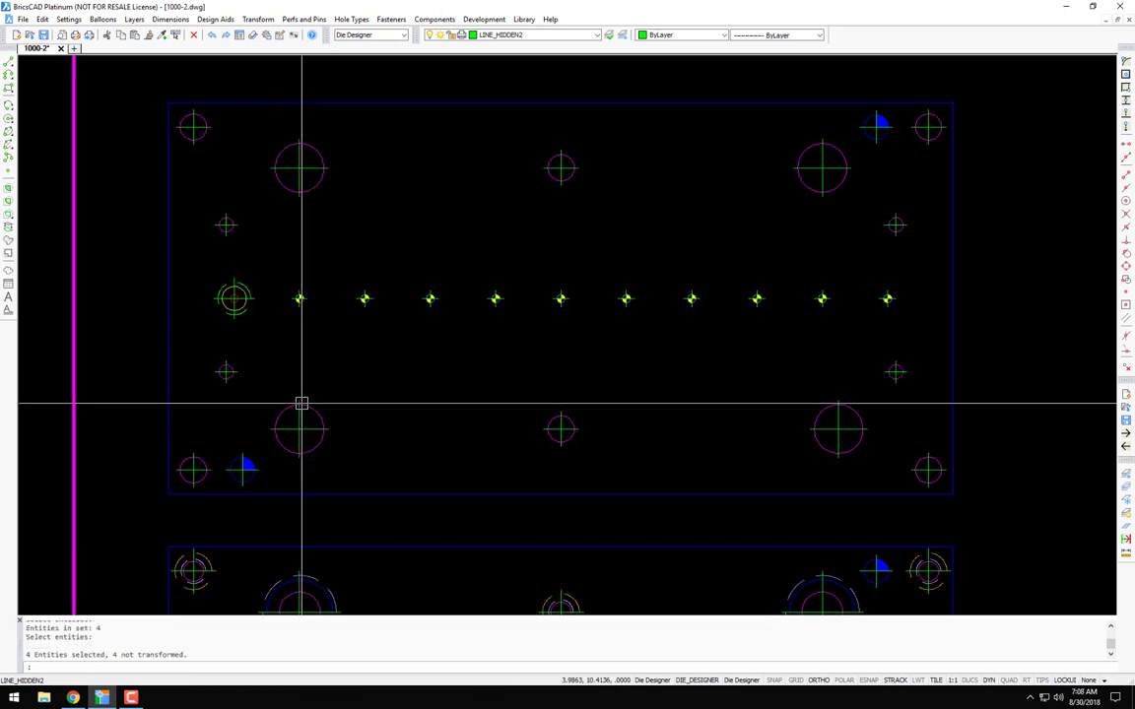
# Step: Measure the inner red circle of the component that starts the center row of the middle plate copy
pyautogui.scroll(5, 233, 295)
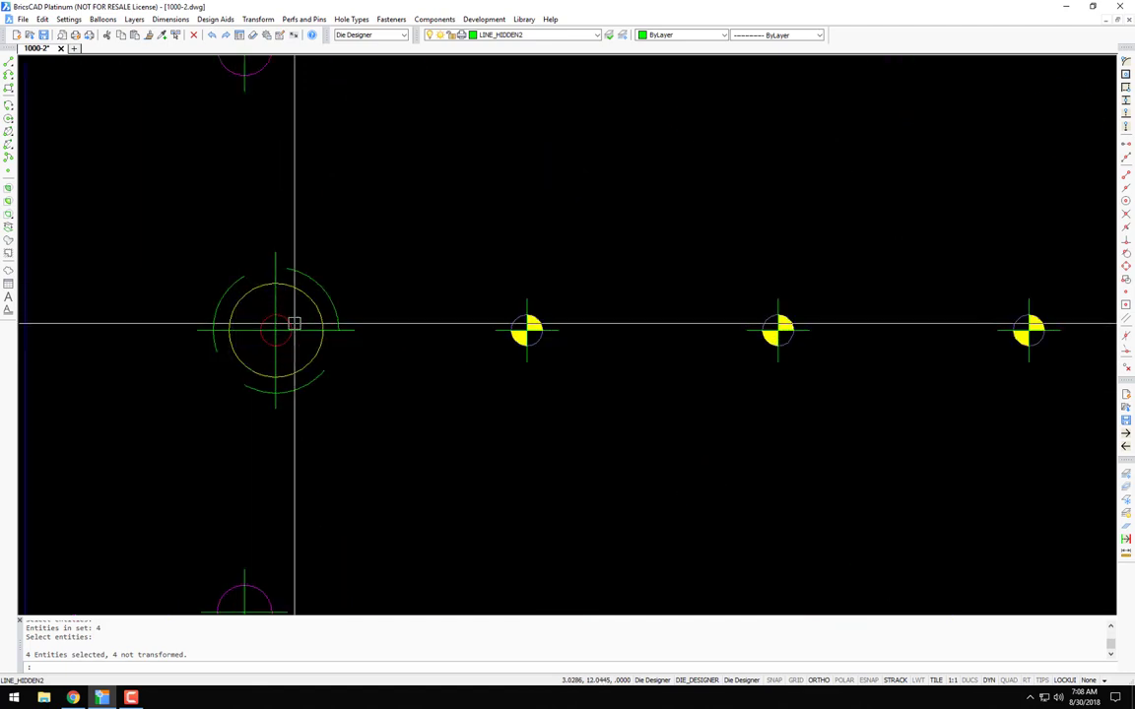
pyautogui.scroll(4, 289, 322)
pyautogui.write('d')
pyautogui.press('Return')
pyautogui.click(457, 284)
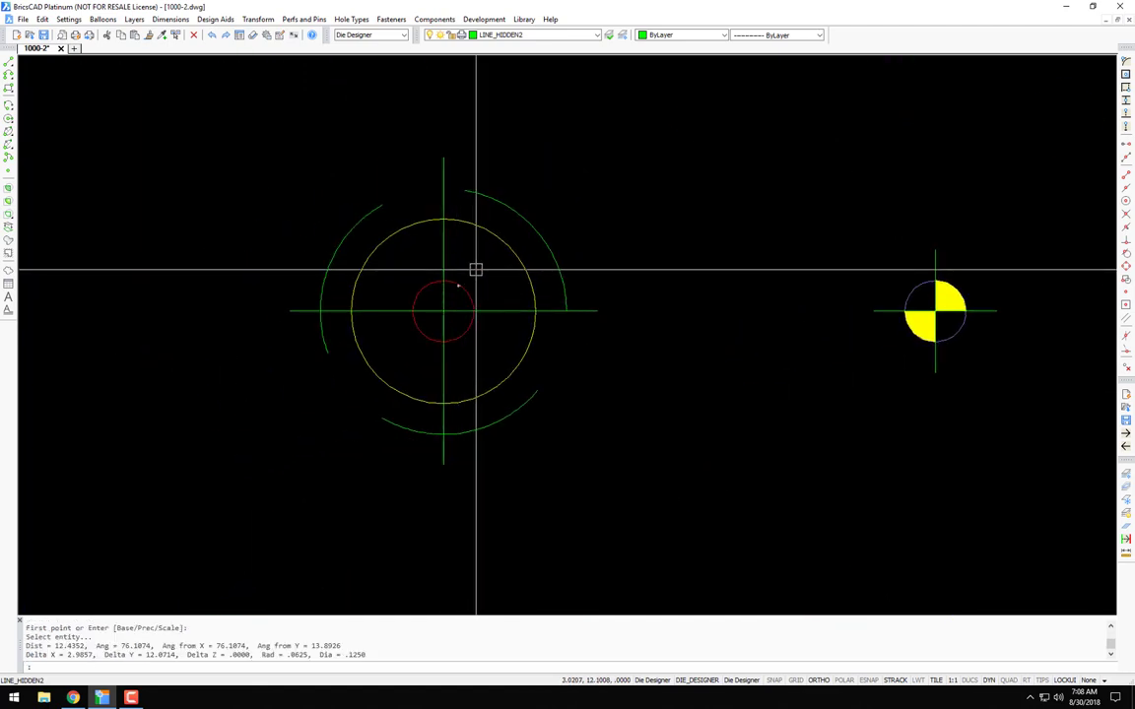
# Step: Insert a 3/16 drilled hole, chosen from the fraction drill chart, at the center of the center row's leftmost component
pyautogui.write('dr')
pyautogui.press('Return')
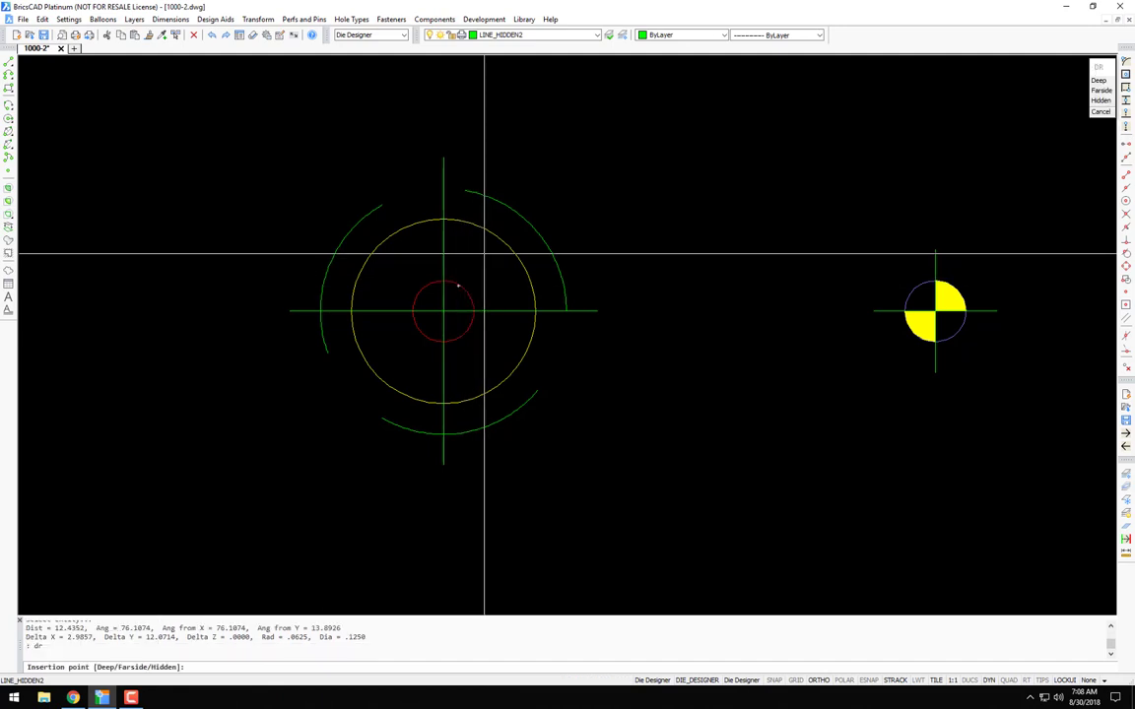
pyautogui.click(444, 312)
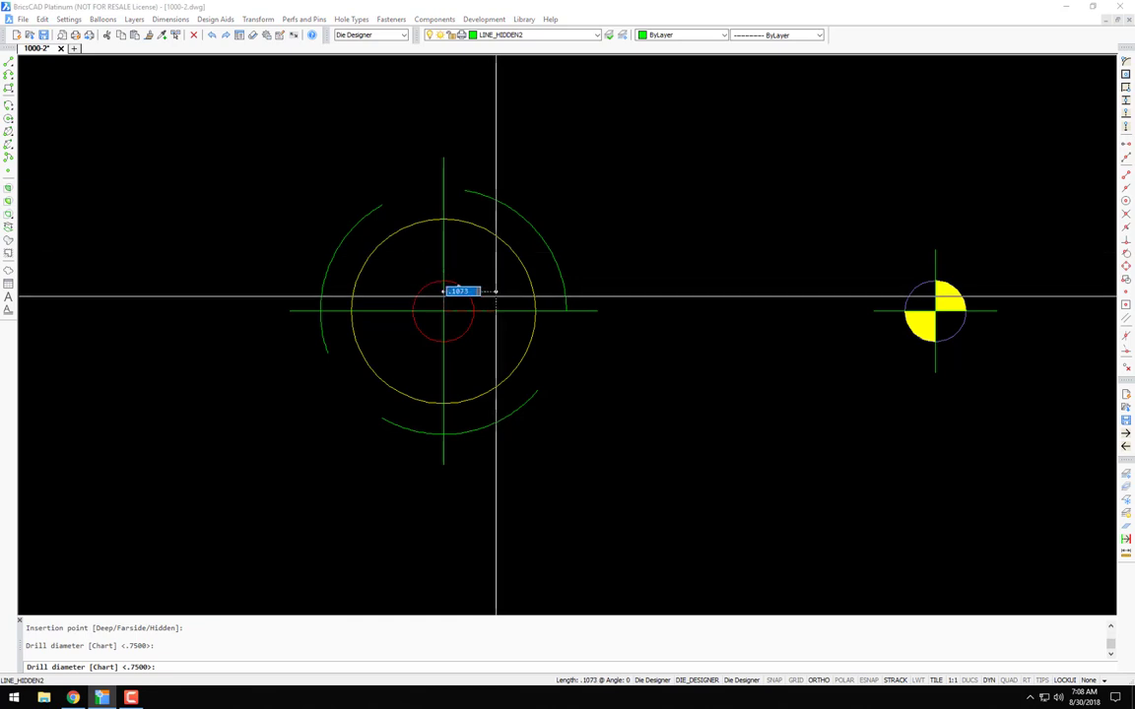
pyautogui.write('c')
pyautogui.press('Return')
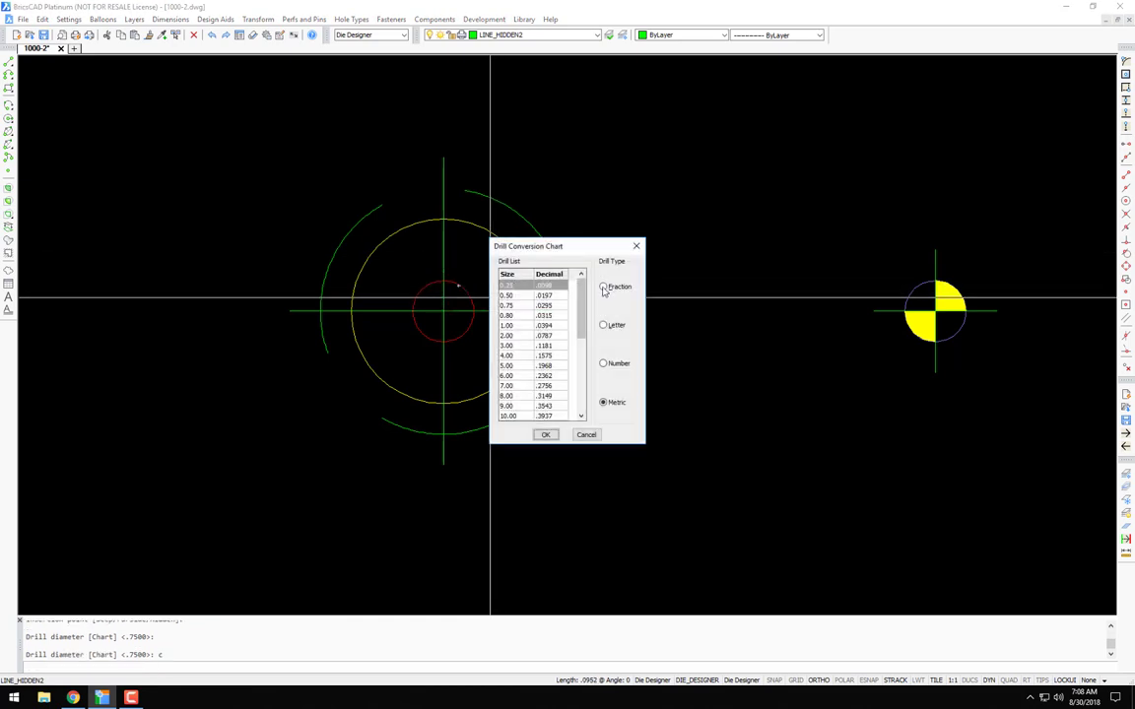
pyautogui.click(604, 288)
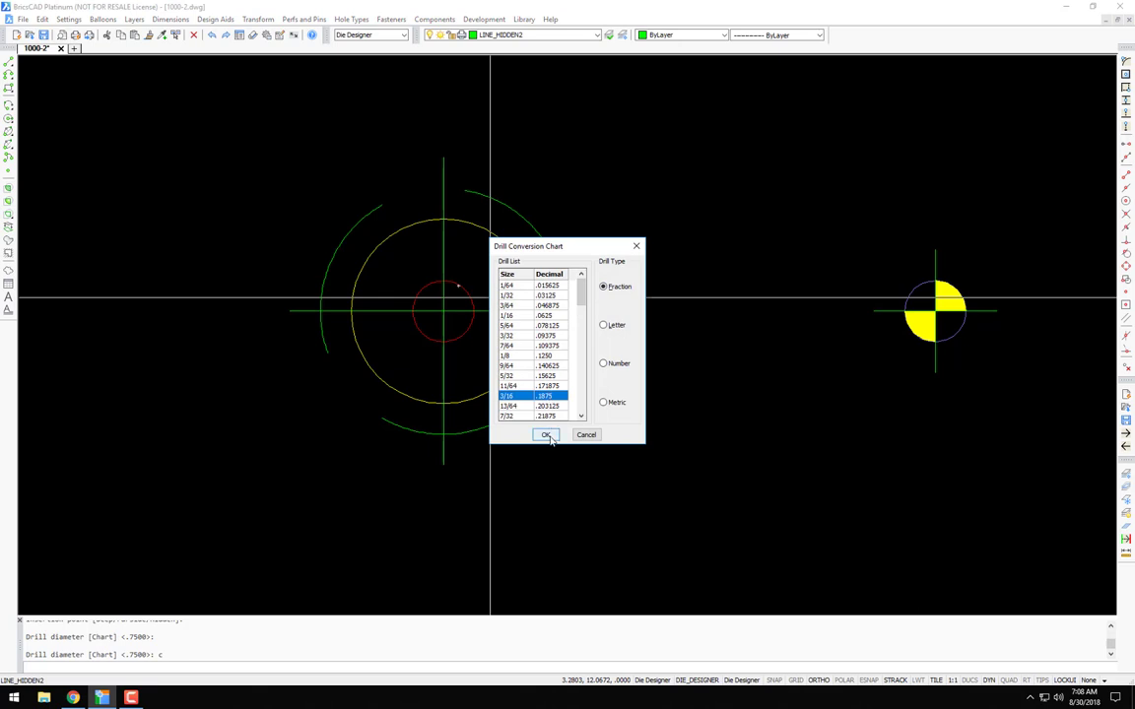
pyautogui.click(546, 435)
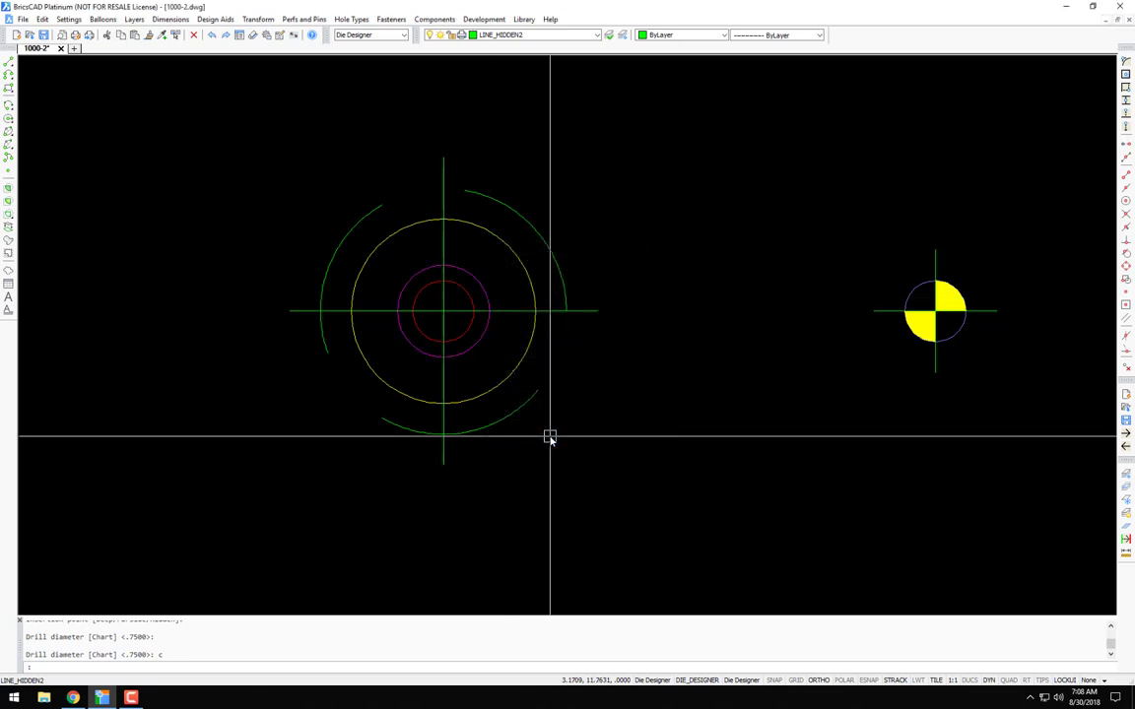
# Step: Erase the original component around the new 3/16 hole, keeping the hole
pyautogui.write('e')
pyautogui.press('Return')
pyautogui.click(505, 379)
pyautogui.press('Return')
# Step: Apply Object Transform to the first yellow-marked symbol beside the 3/16 hole in the center row
pyautogui.scroll(-4, 493, 371)
pyautogui.moveTo(666, 405); pyautogui.dragTo(475, 379, button='middle')
pyautogui.scroll(5, 422, 321)
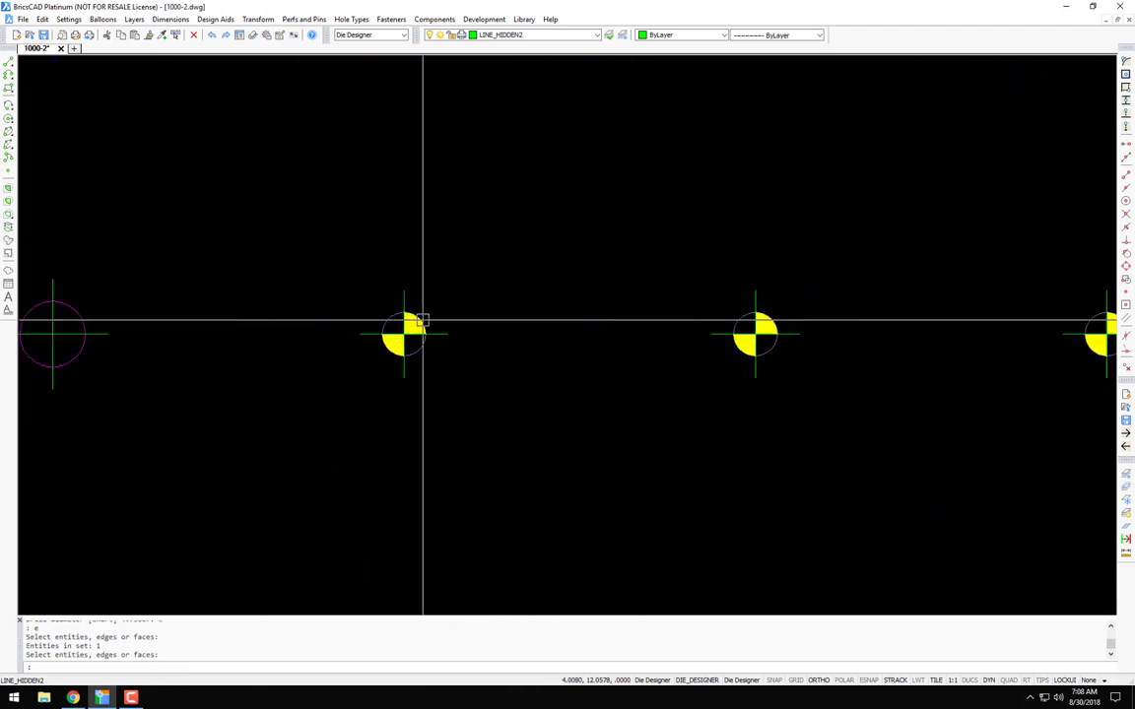
pyautogui.click(258, 20)
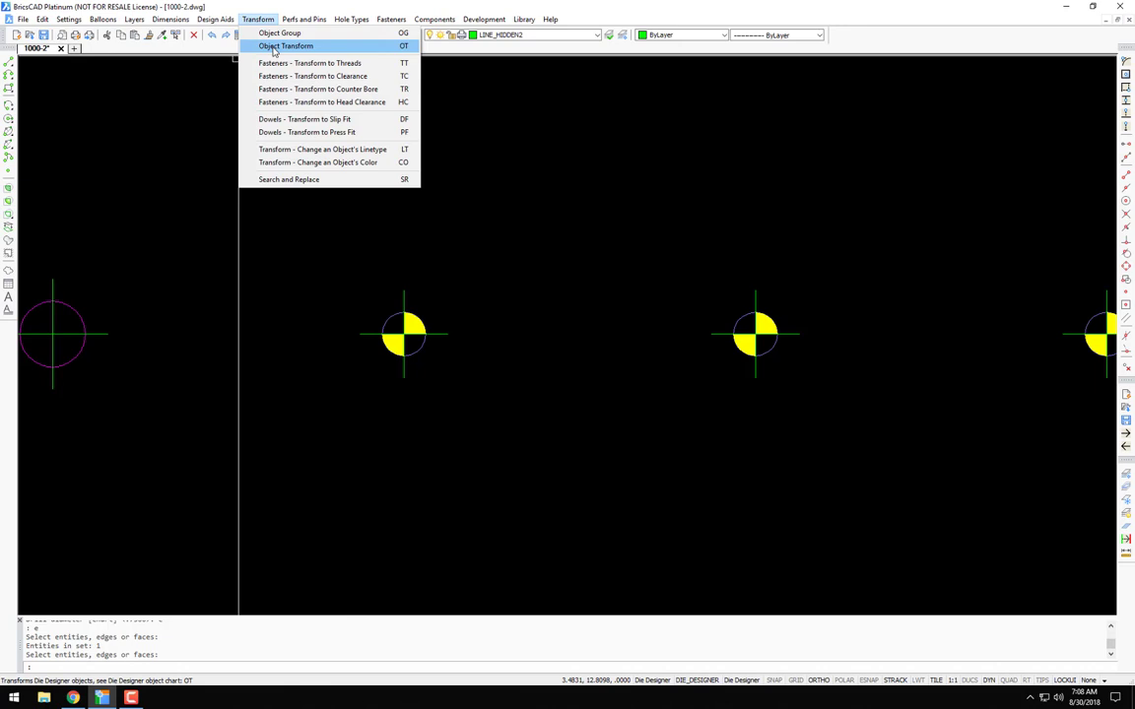
pyautogui.click(275, 47)
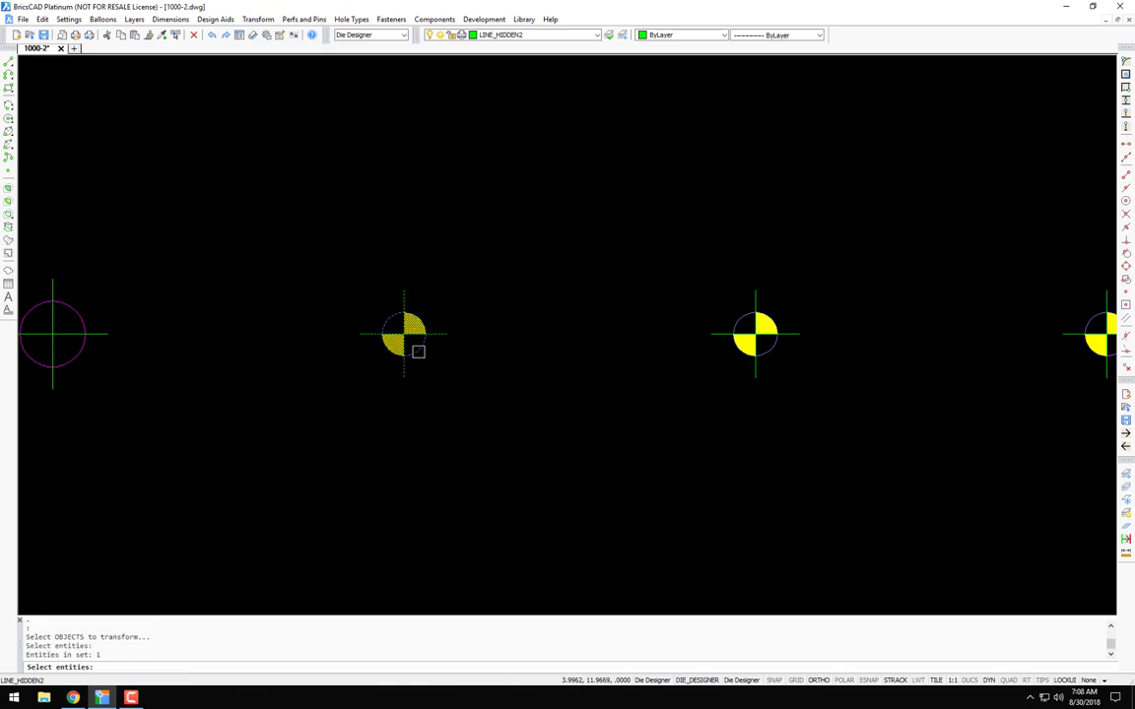
pyautogui.press('Return')
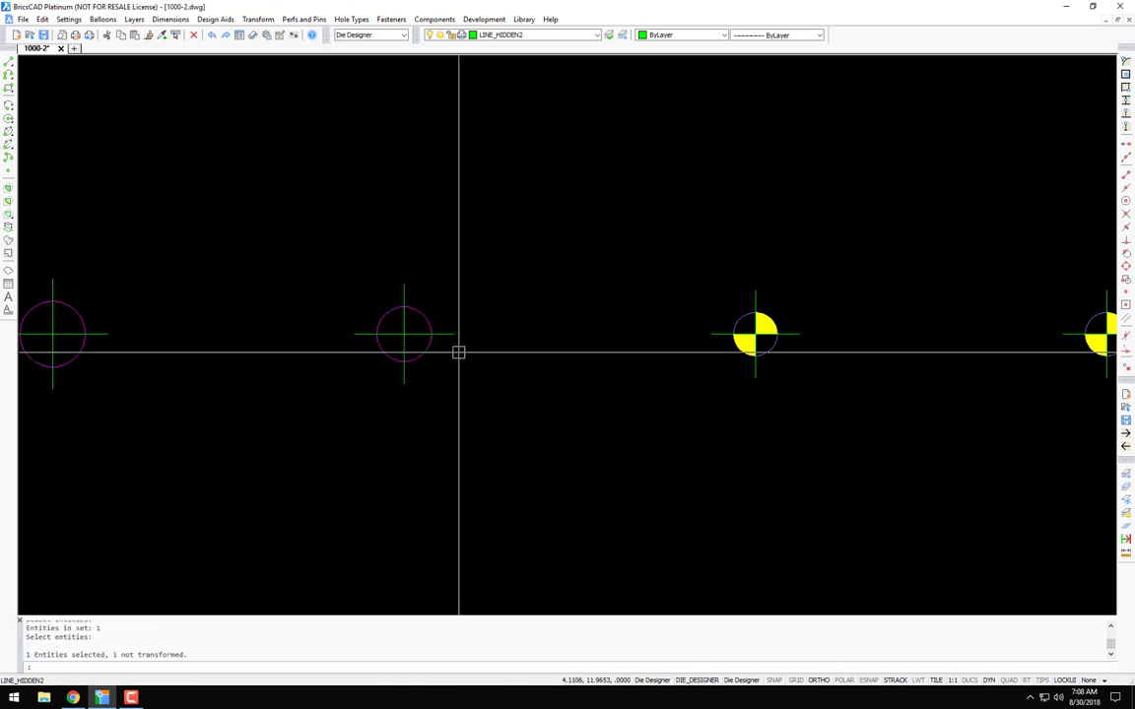
# Step: Apply Object Transform to the nine remaining yellow-marked symbols in the middle plate copy's center row
pyautogui.scroll(-6, 600, 336)
pyautogui.write('OT')
pyautogui.press('Return')
pyautogui.click(993, 313)
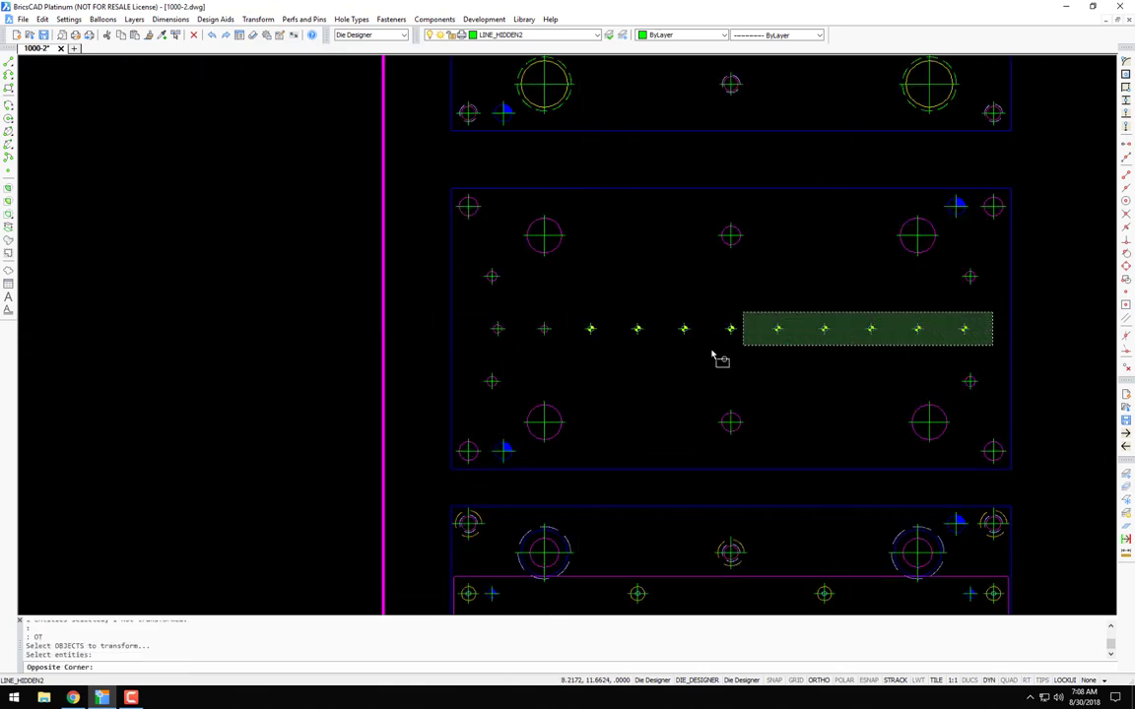
pyautogui.click(574, 347)
pyautogui.press('Return')
# Step: Erase the plate outline, guide components, outer fasteners and center row from the bottom copy, keeping the two rails with their screws and dowels
pyautogui.moveTo(661, 357)
pyautogui.mouseDown(button='middle')
pyautogui.moveTo(534, 266)
pyautogui.moveTo(557, 305)
pyautogui.moveTo(524, 297)
pyautogui.mouseUp(button='middle')
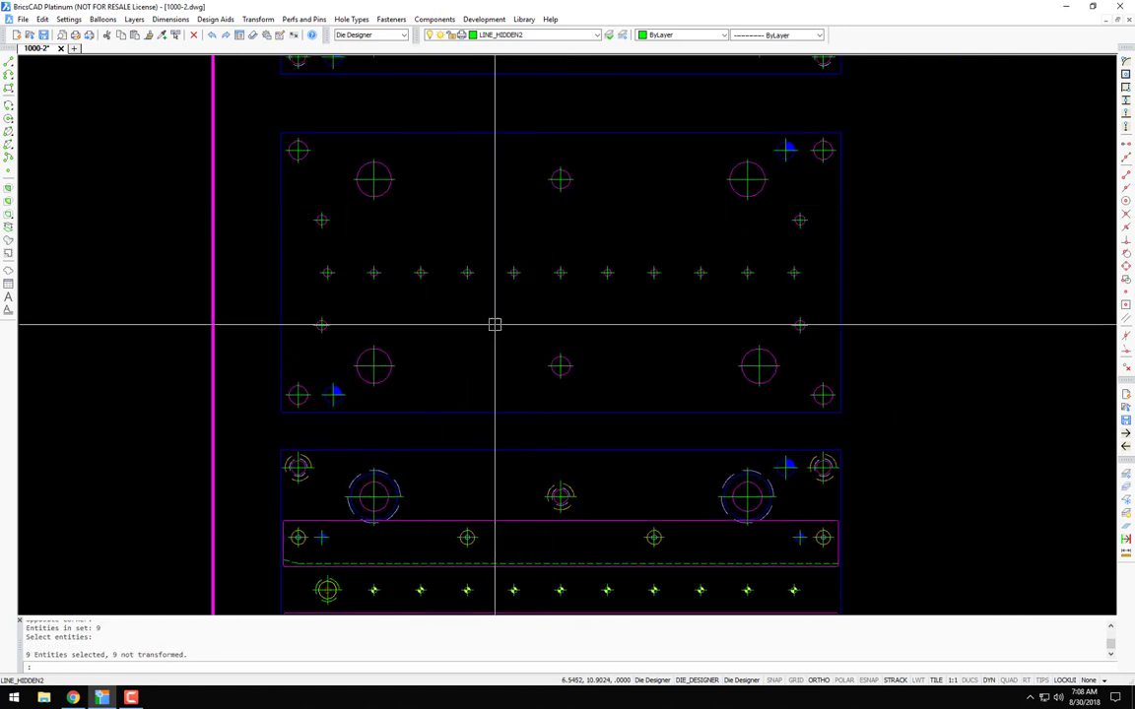
pyautogui.scroll(-3, 505, 309)
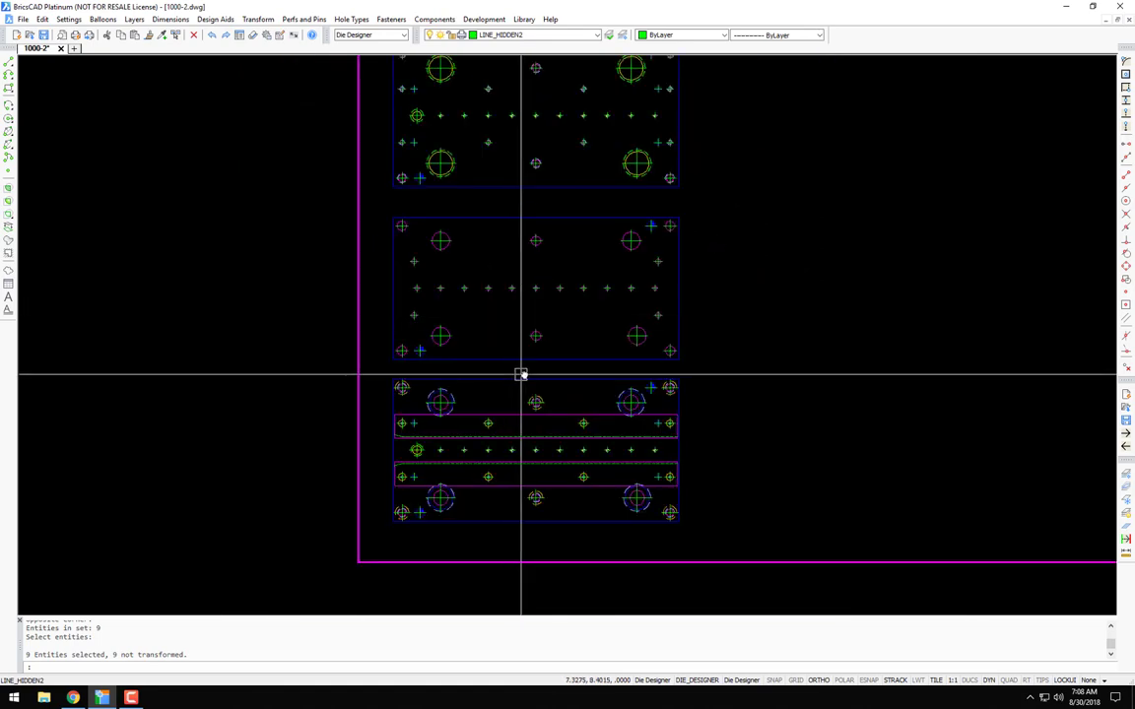
pyautogui.moveTo(524, 368)
pyautogui.mouseDown(button='middle')
pyautogui.moveTo(468, 261)
pyautogui.moveTo(500, 327)
pyautogui.moveTo(496, 299)
pyautogui.mouseUp(button='middle')
pyautogui.scroll(3, 448, 304)
pyautogui.scroll(-1, 482, 226)
pyautogui.scroll(3, 474, 276)
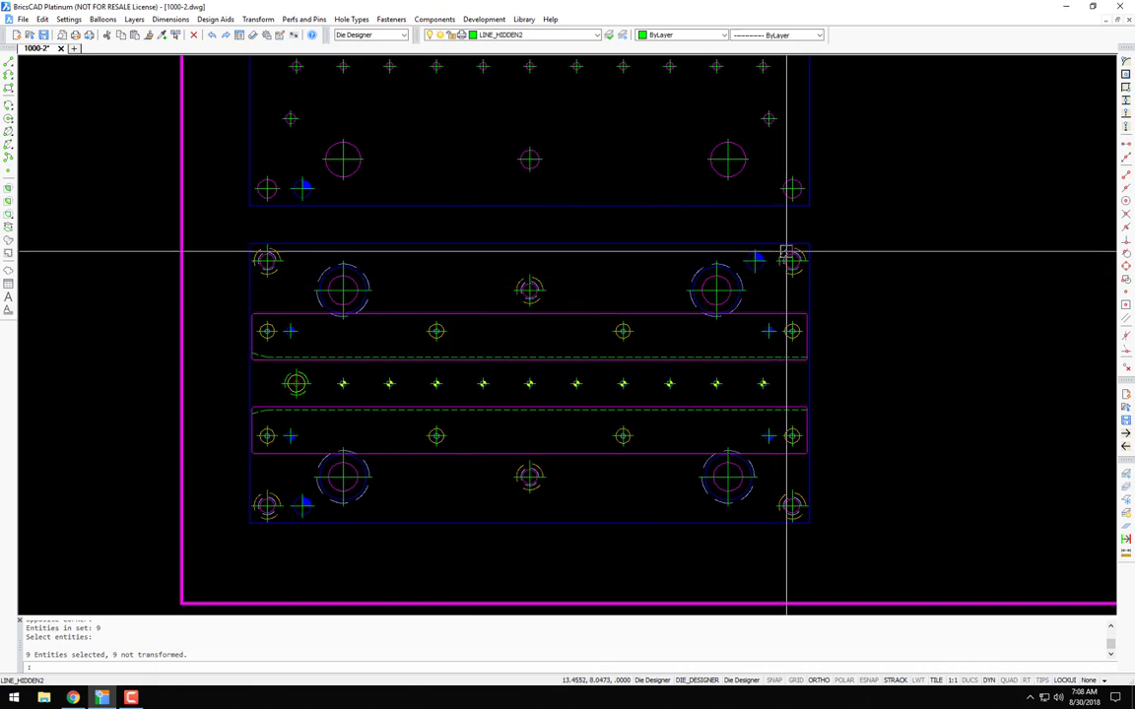
pyautogui.write('e')
pyautogui.press('Return')
pyautogui.click(274, 291)
pyautogui.press('Return')
pyautogui.press('Return')
pyautogui.click(264, 529)
pyautogui.press('Return')
# Step: Move the lower rail with its screws and dowels to .5 directly below the upper rail, using an Off Point reference
pyautogui.press('Return')
pyautogui.click(277, 391)
pyautogui.press('Return')
pyautogui.write('m')
pyautogui.press('Return')
pyautogui.click(224, 385)
pyautogui.click(818, 488)
pyautogui.press('Return')
pyautogui.scroll(5, 813, 406)
pyautogui.click(771, 408)
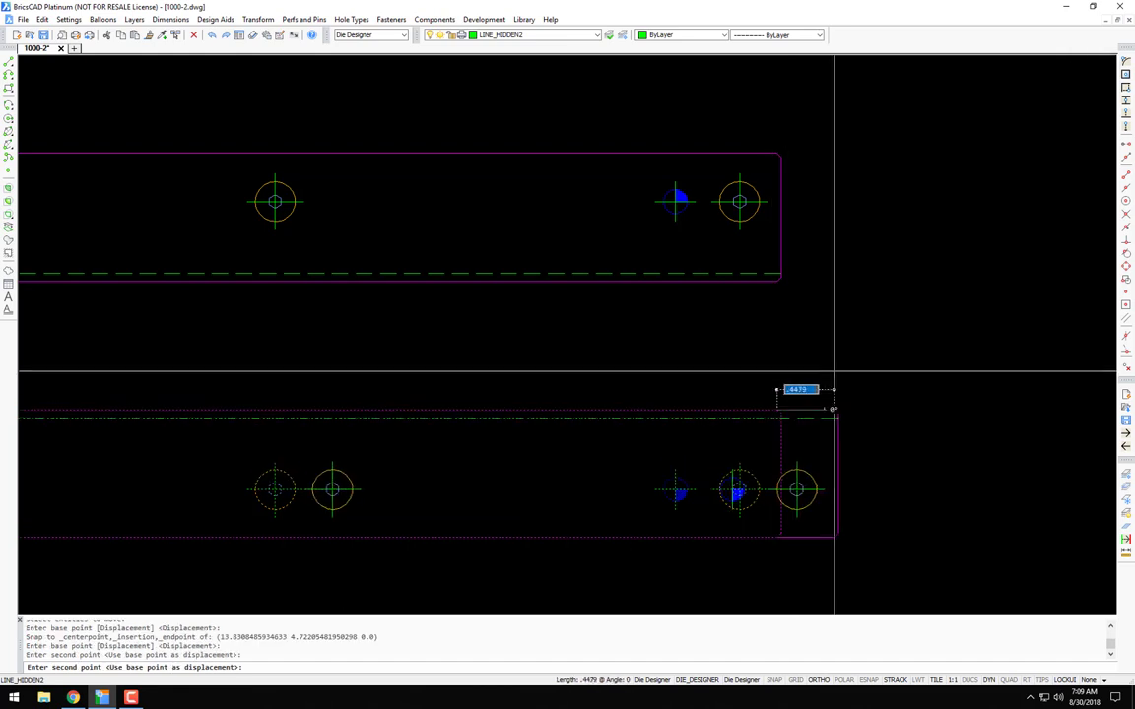
pyautogui.keyDown('shift'); pyautogui.rightClick(832, 370); pyautogui.keyUp('shift')
pyautogui.click(875, 420)
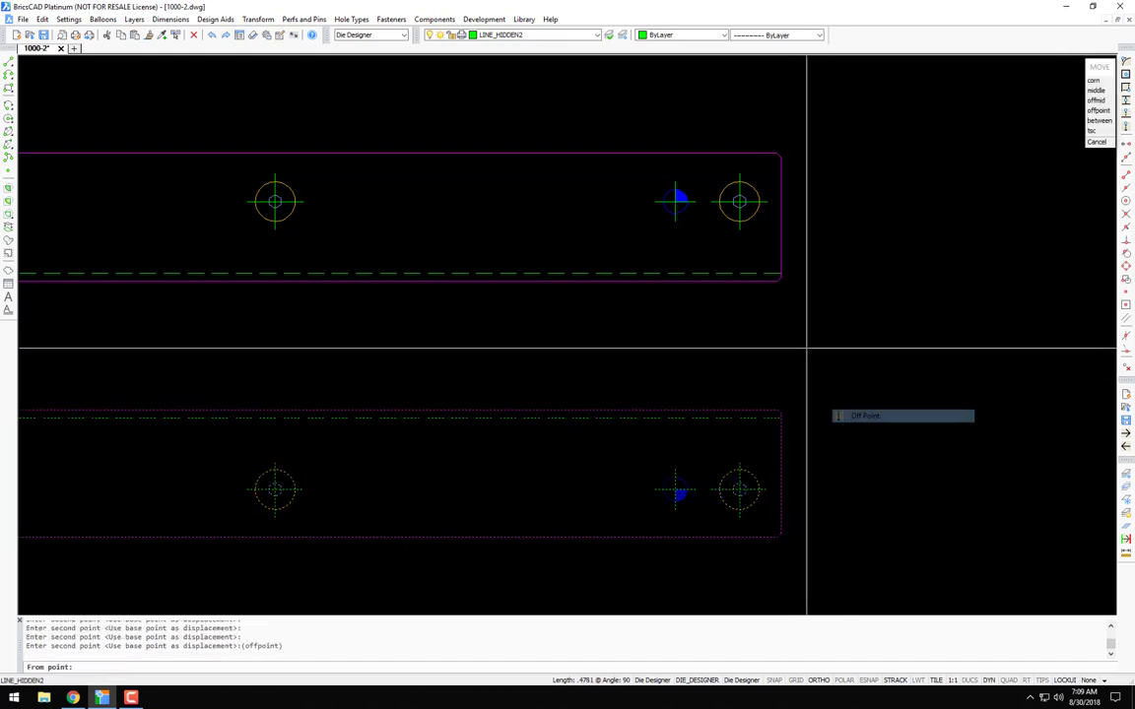
pyautogui.click(777, 283)
pyautogui.click(775, 326)
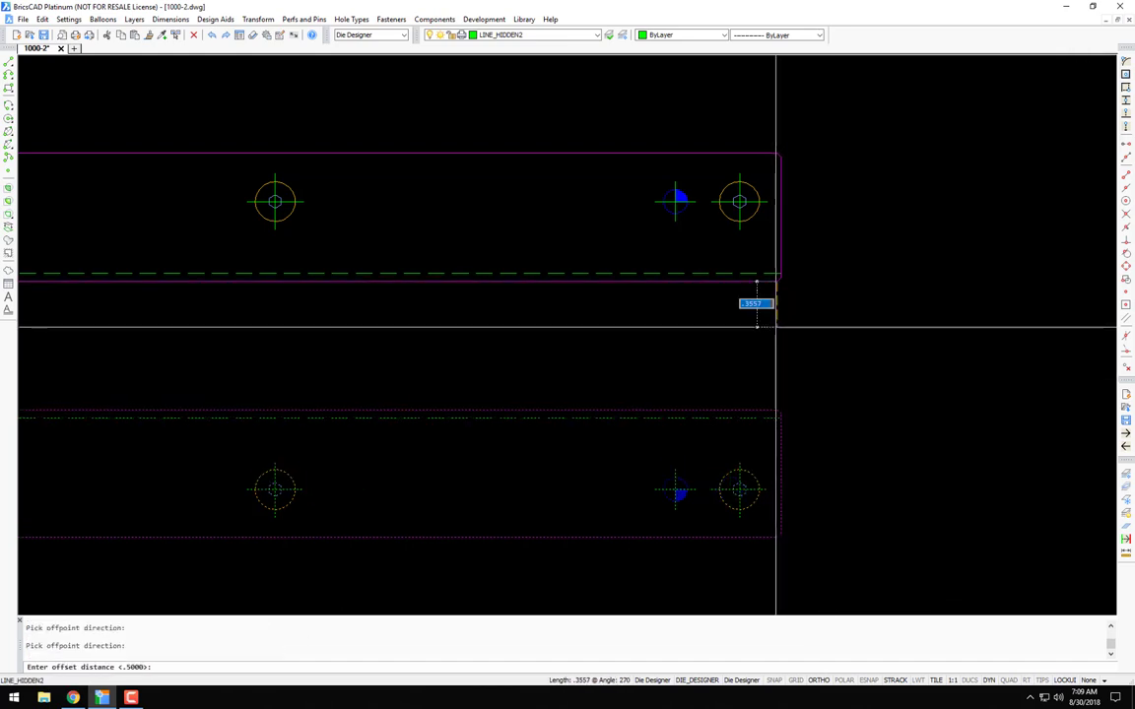
pyautogui.press('Return')
pyautogui.scroll(2, 773, 323)
pyautogui.scroll(-6, 767, 327)
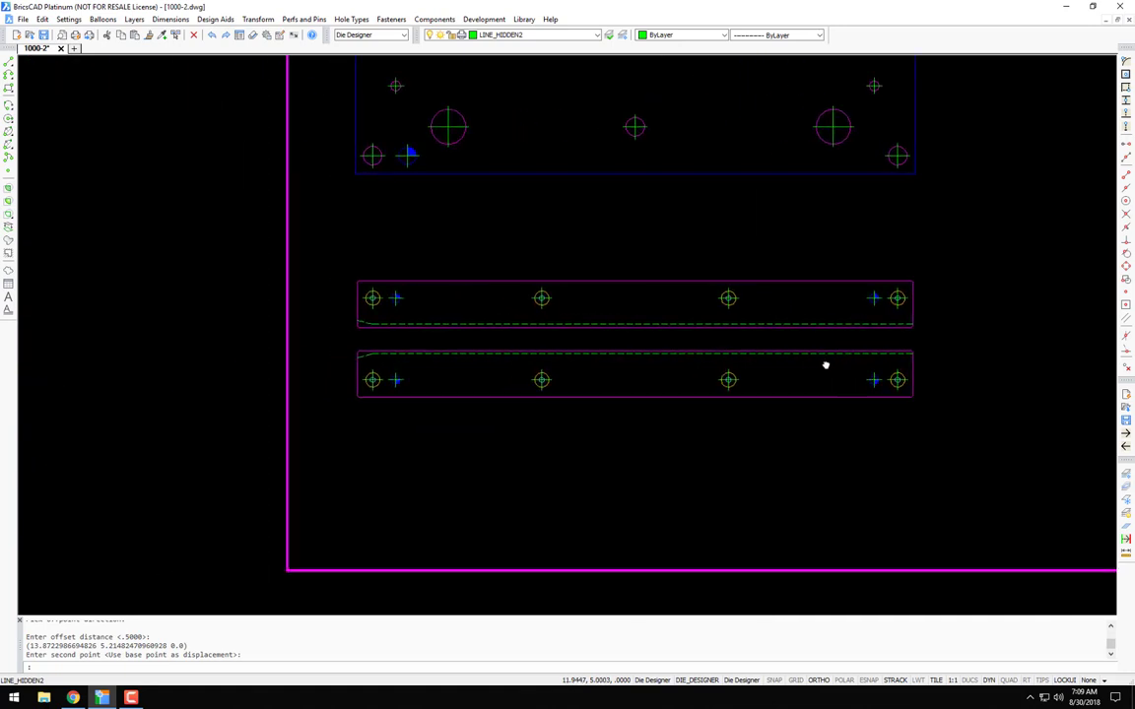
# Step: Transform all the fasteners in the two separated rails to counterbored holes
pyautogui.moveTo(825, 365); pyautogui.dragTo(677, 376, button='middle')
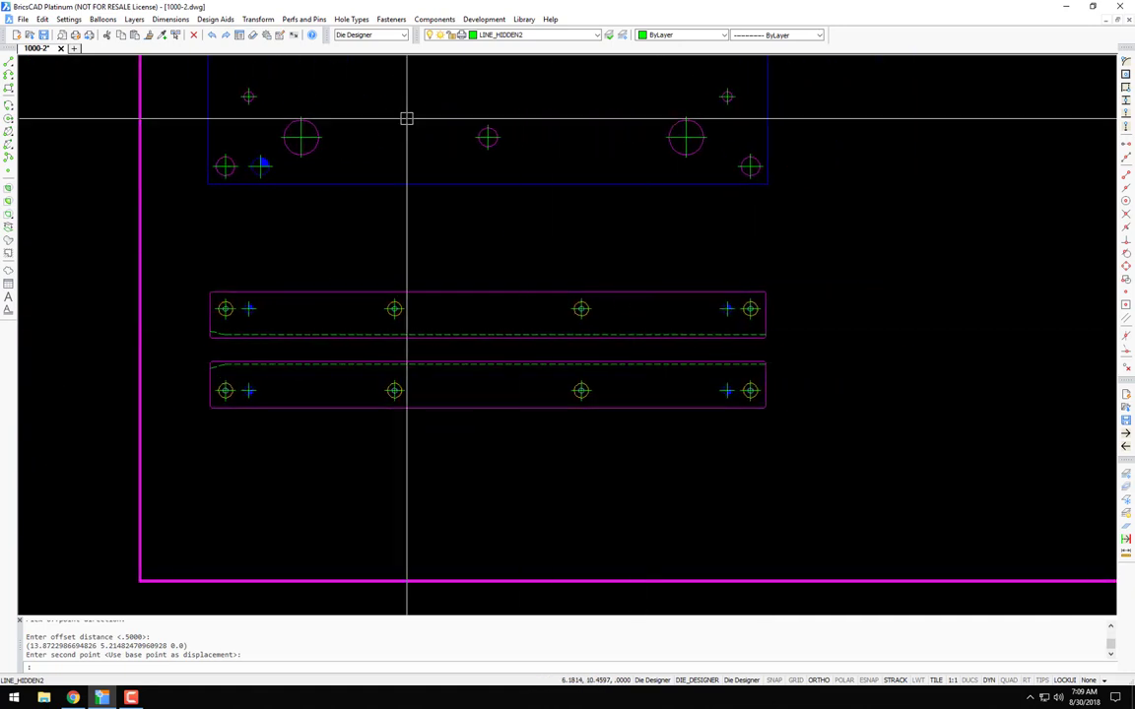
pyautogui.click(255, 19)
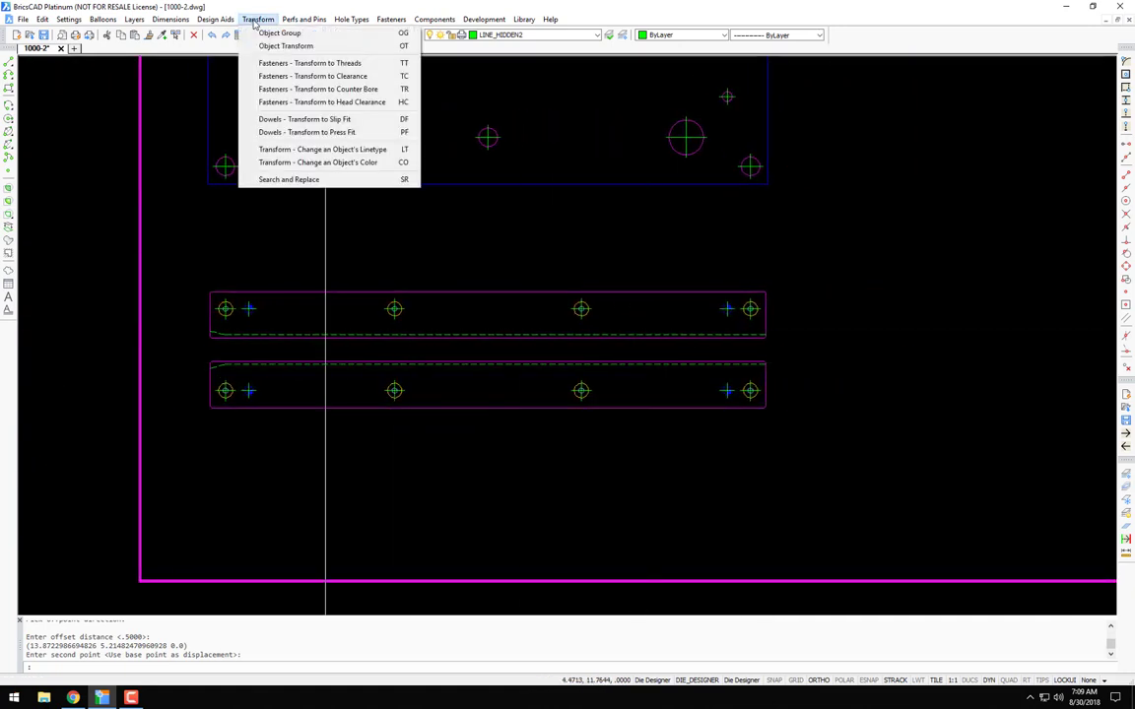
pyautogui.click(282, 91)
pyautogui.click(806, 264)
pyautogui.click(205, 418)
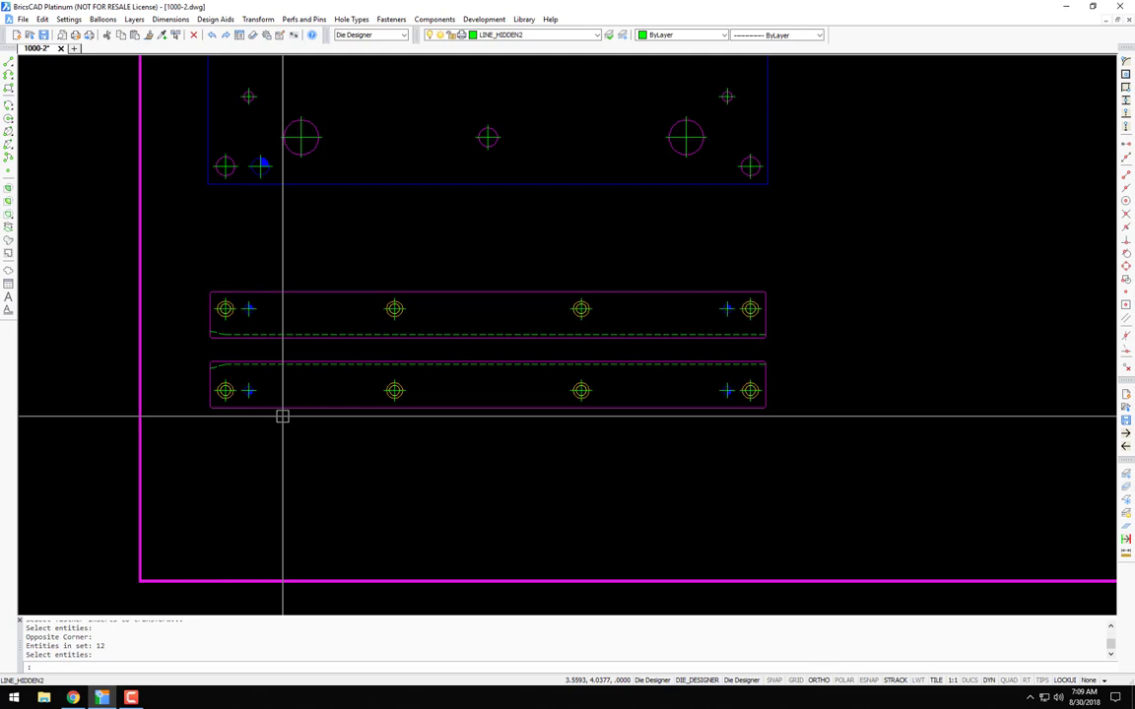
# Step: Change the four outline edges of the plate in the die set layout beside the sheet to layer LINE_PHANTOM3
pyautogui.scroll(-5, 425, 343)
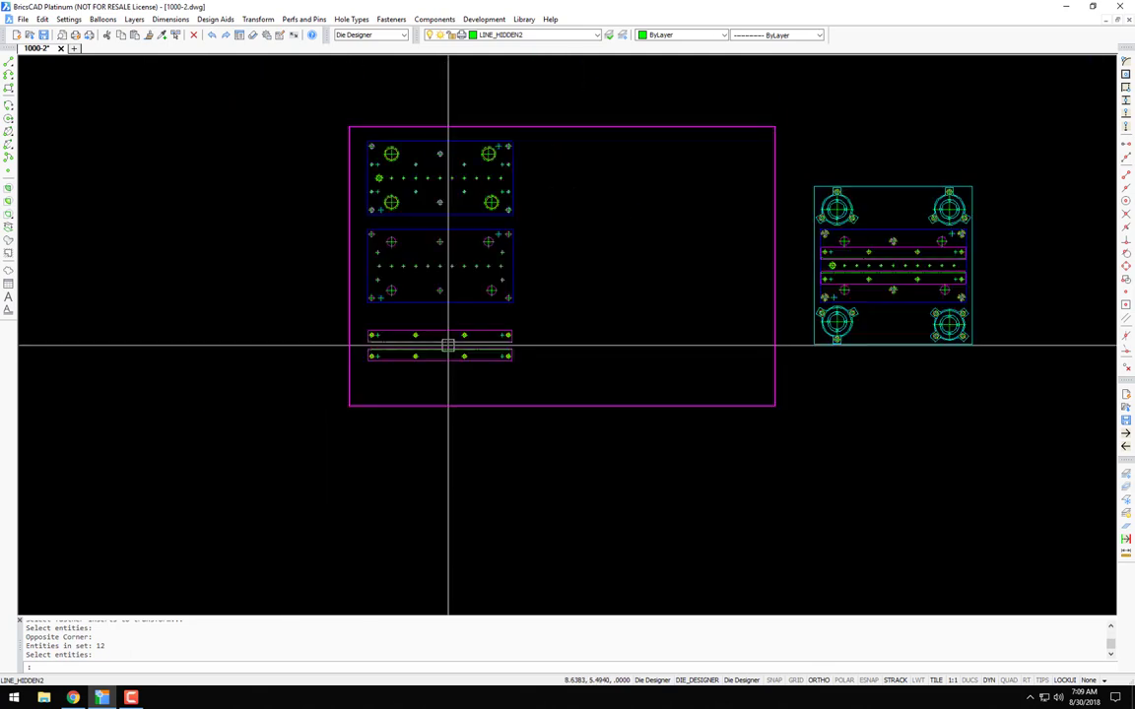
pyautogui.moveTo(698, 301); pyautogui.dragTo(405, 258, button='middle')
pyautogui.scroll(1, 466, 244)
pyautogui.scroll(2, 464, 247)
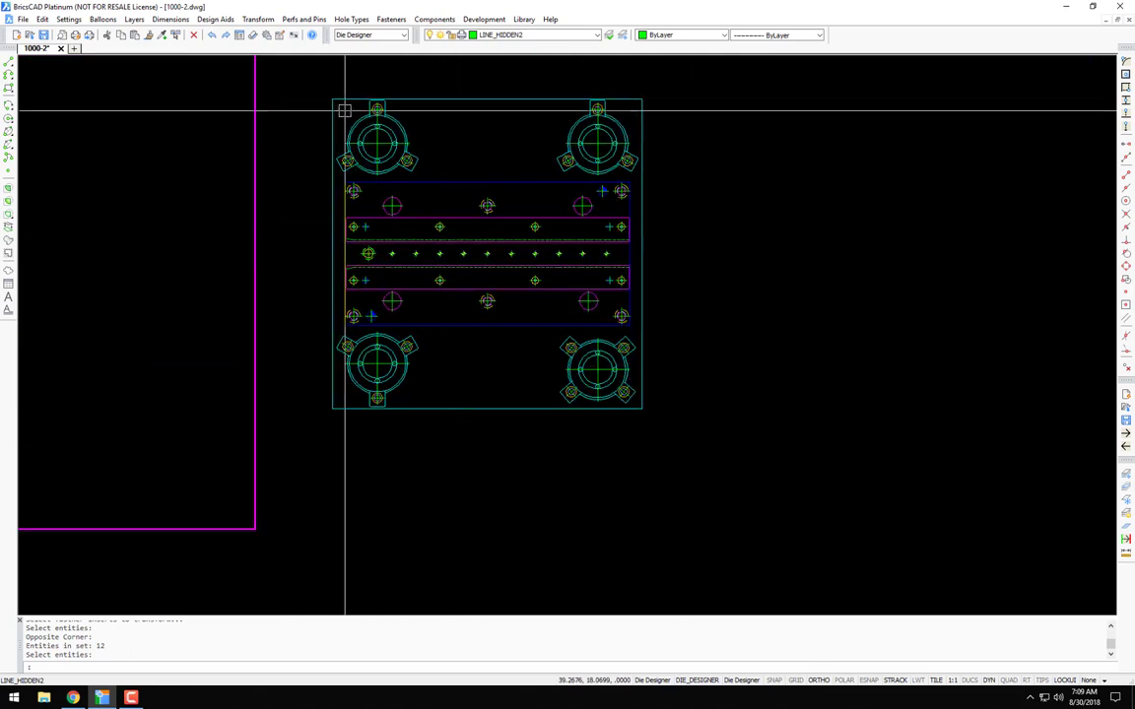
pyautogui.click(597, 37)
pyautogui.click(548, 131)
pyautogui.scroll(4, 501, 152)
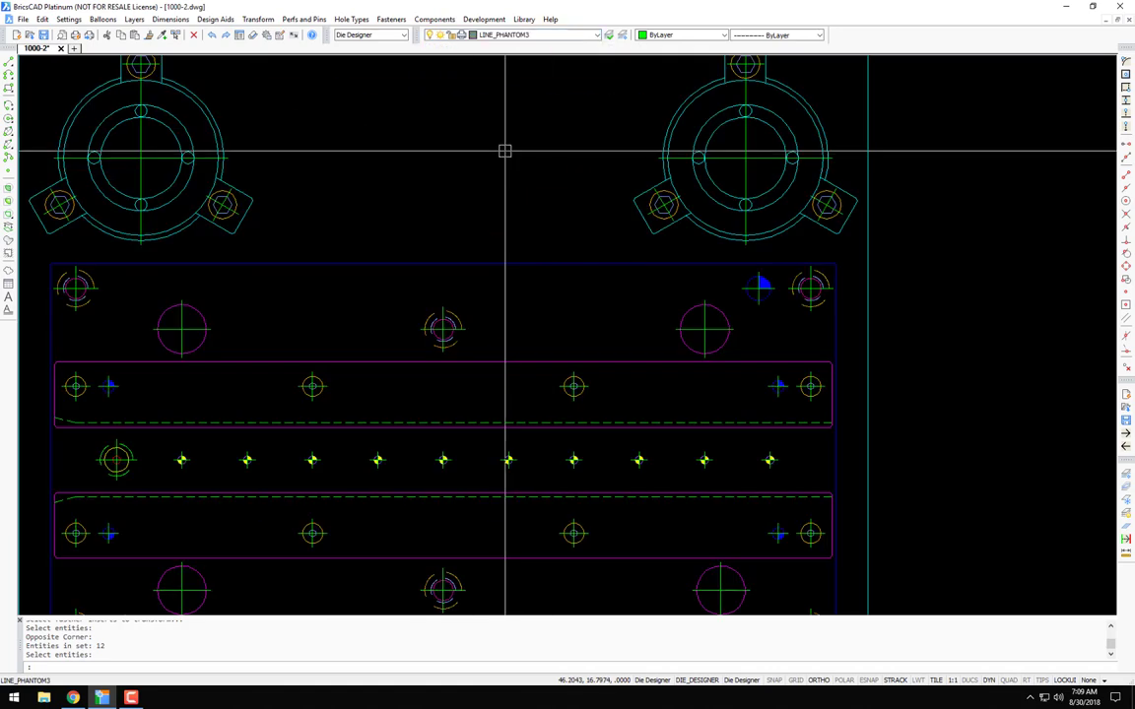
pyautogui.scroll(-3, 532, 176)
pyautogui.scroll(2, 519, 153)
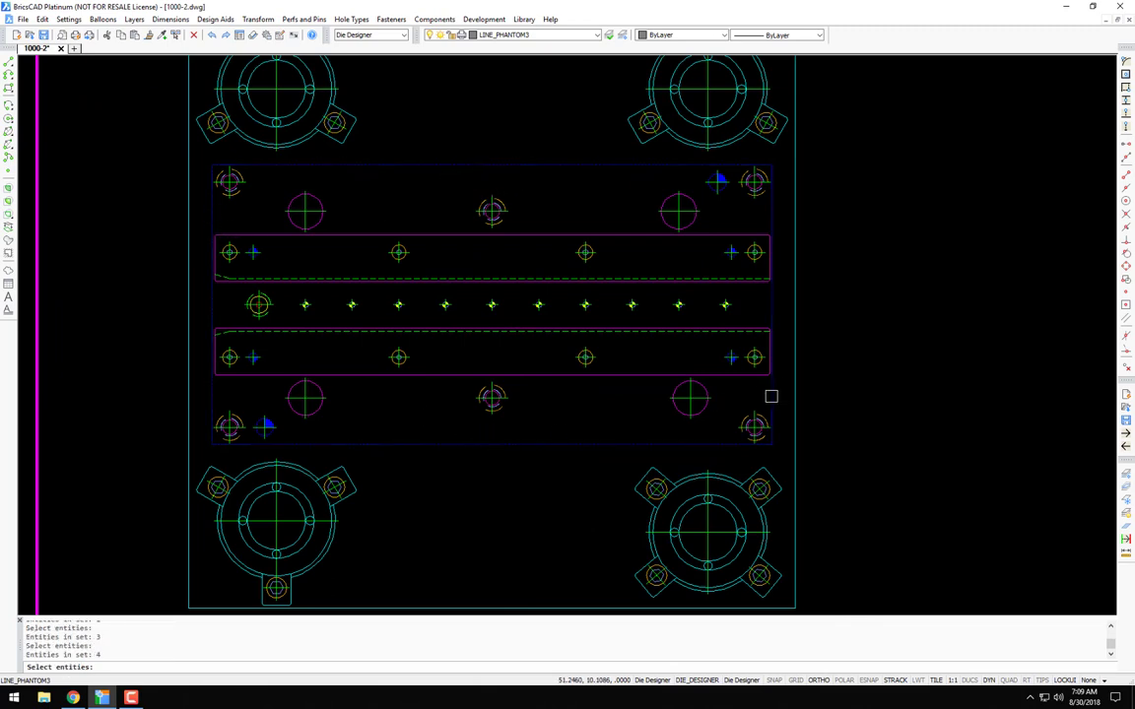
pyautogui.press('Return')
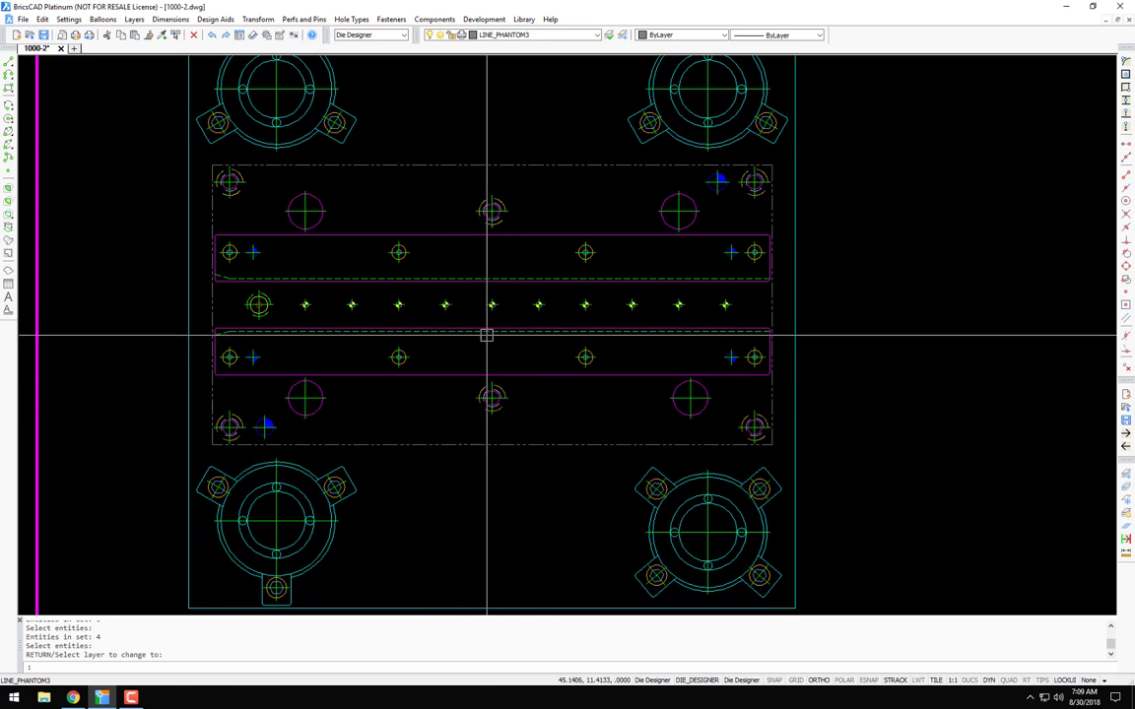
# Step: Isolate the rail layers in the die set layout, erase both rails with their hidden lines, and restore the other layers
pyautogui.write('ss')
pyautogui.press('Return')
pyautogui.press('Return')
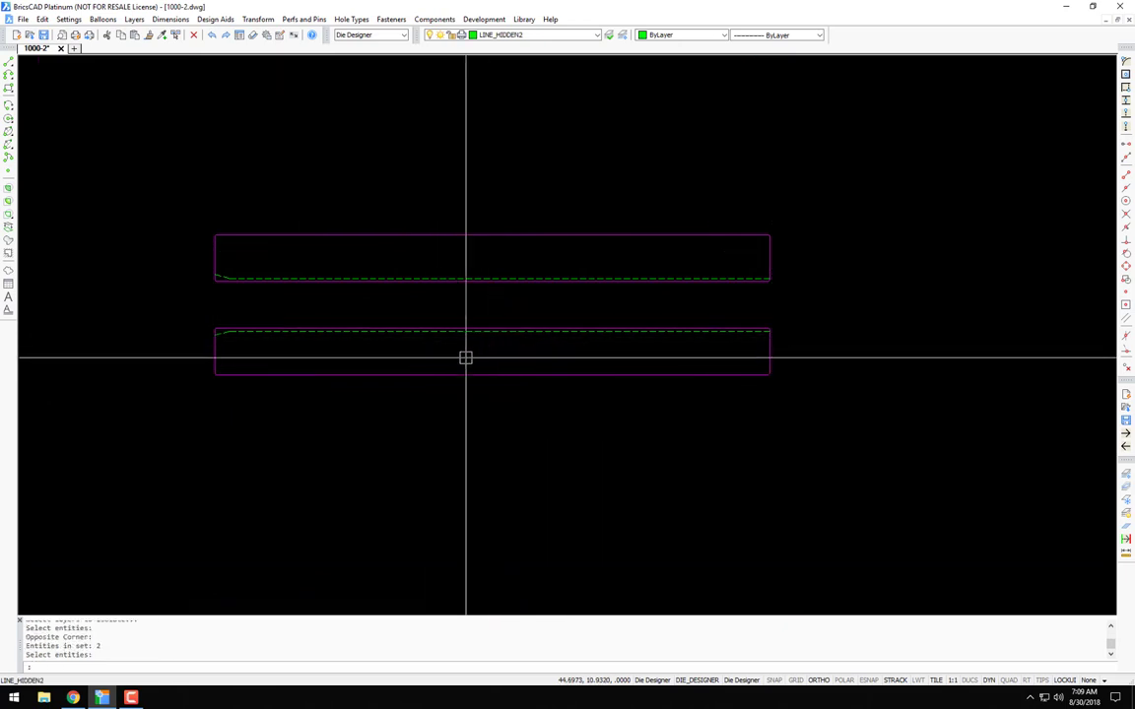
pyautogui.write('e')
pyautogui.press('Return')
pyautogui.click(161, 392)
pyautogui.click(788, 215)
pyautogui.press('Return')
# Step: Erase the eight leftover rail screws from the die set layout
pyautogui.press('Return')
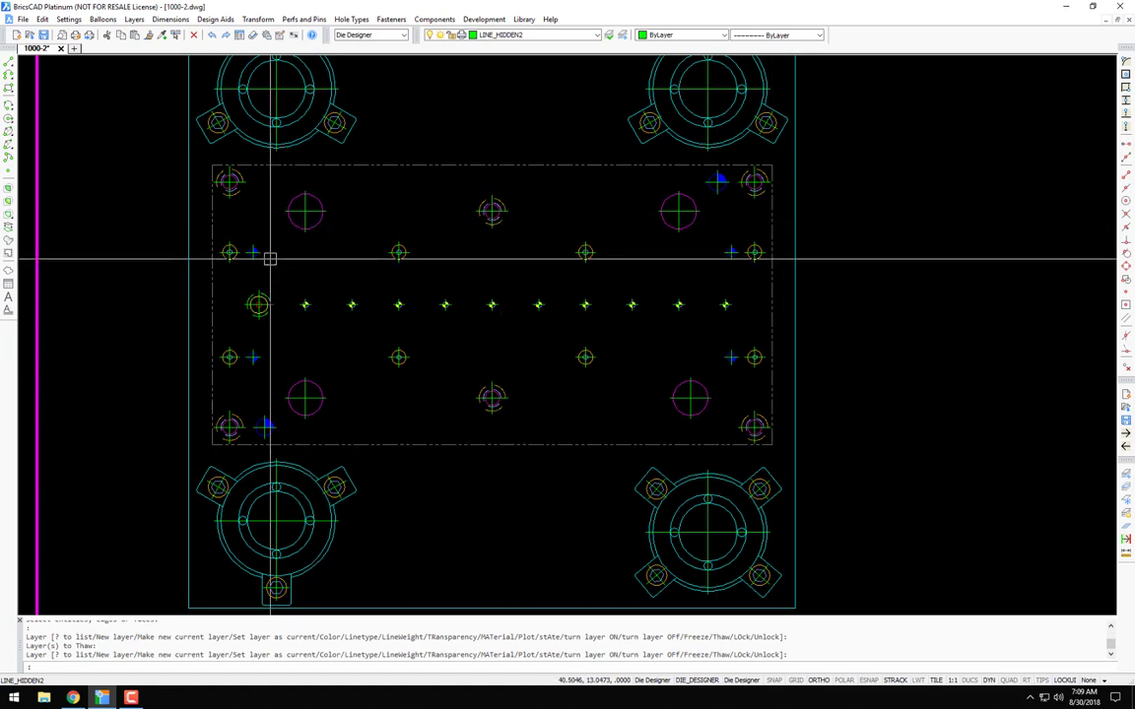
pyautogui.write('e')
pyautogui.press('Return')
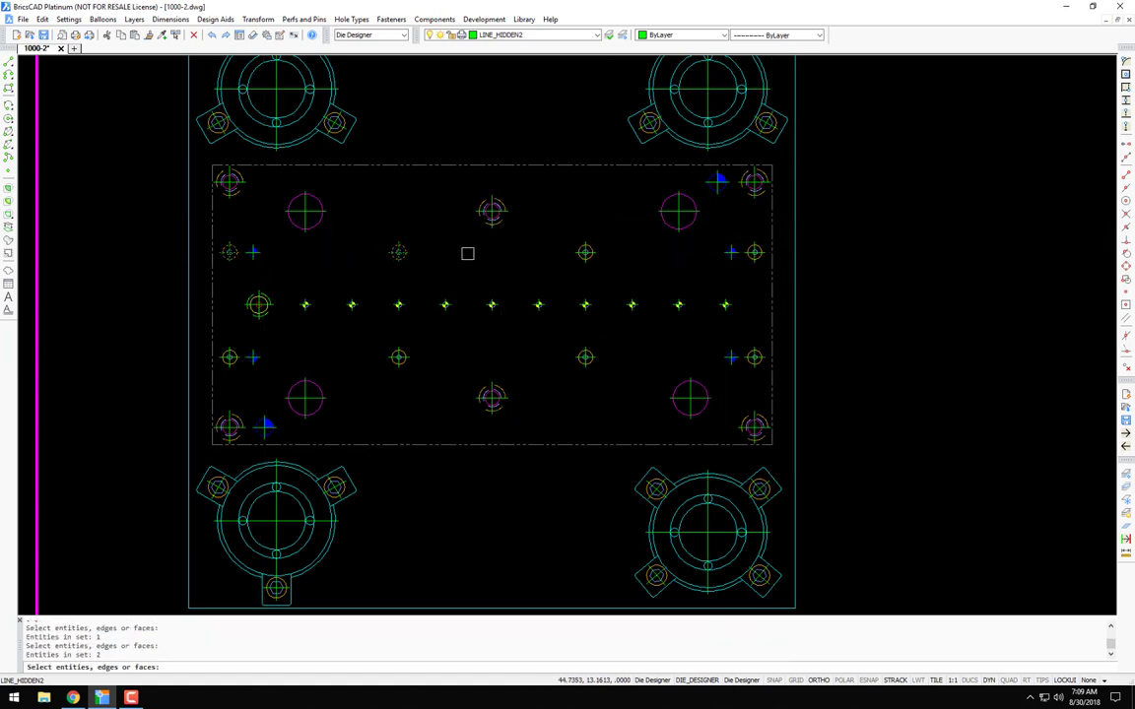
pyautogui.press('Return')
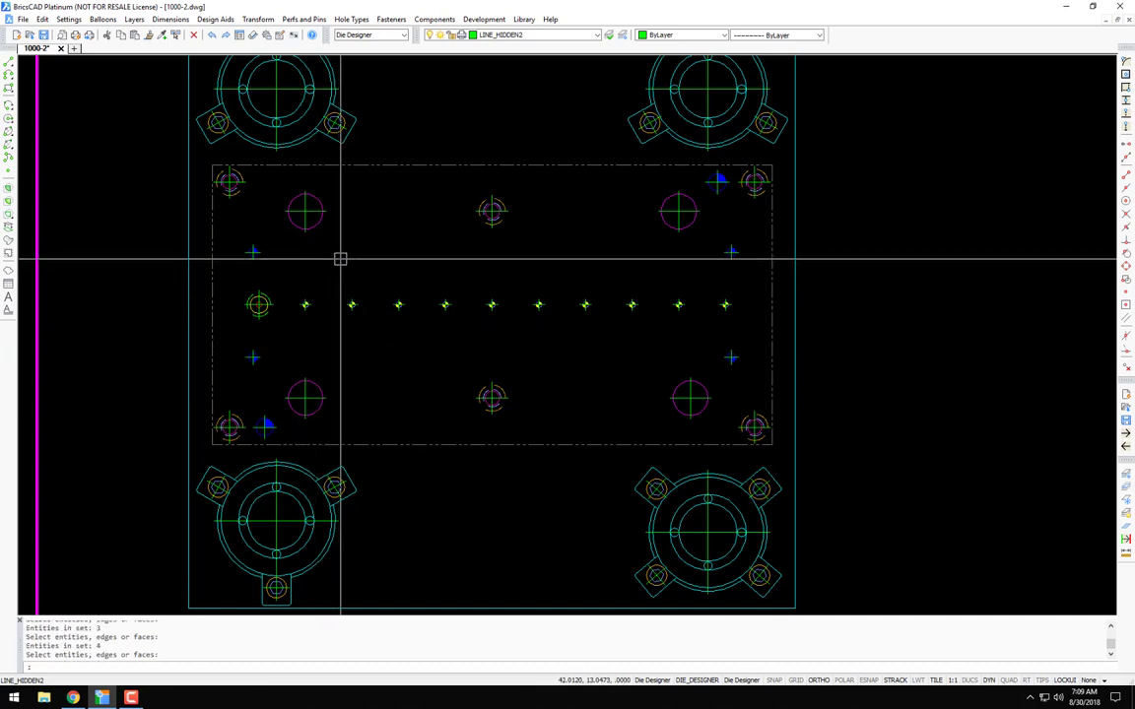
# Step: Apply Object Transform to the four small rail dowels in the die set layout
pyautogui.click(258, 20)
pyautogui.click(275, 50)
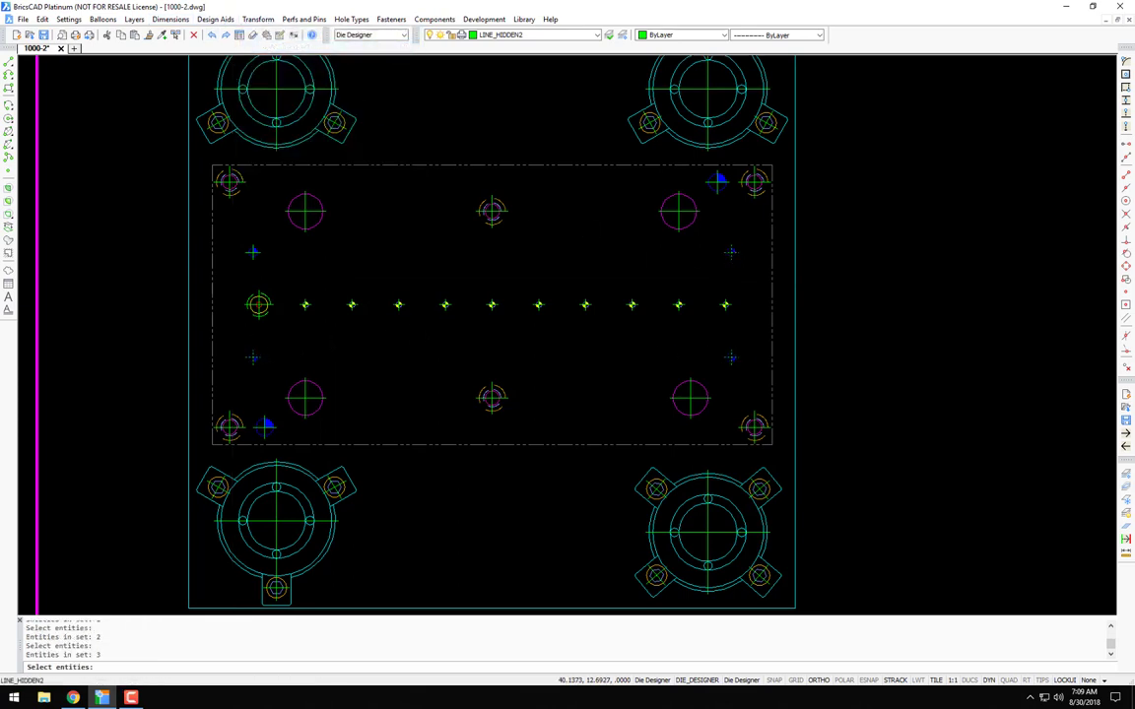
pyautogui.press('Return')
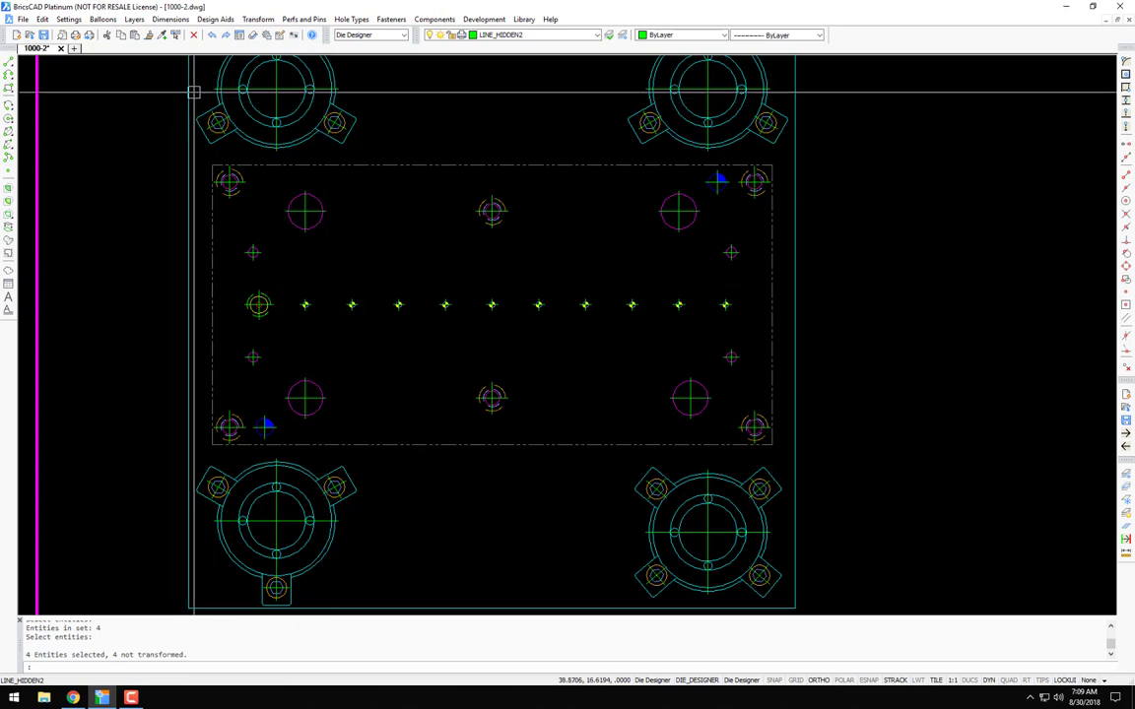
# Step: Transform the six 3/8-16 plate fasteners in the die set layout to counterbores, accepting the .4400 depth
pyautogui.click(256, 20)
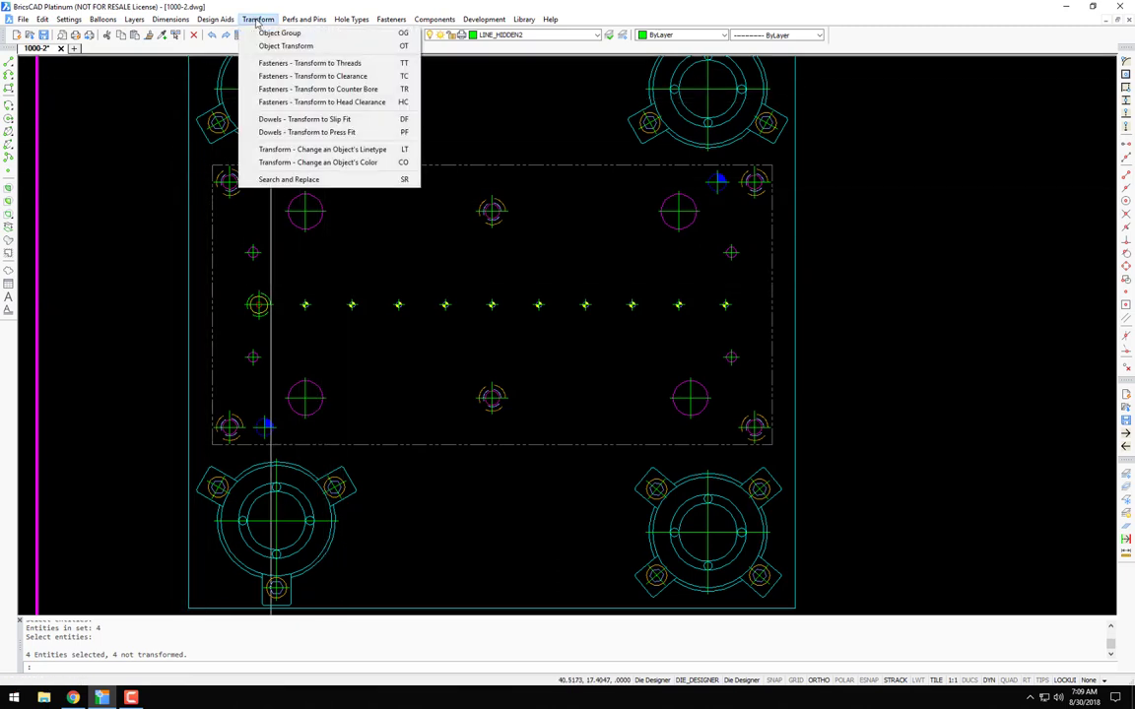
pyautogui.click(296, 90)
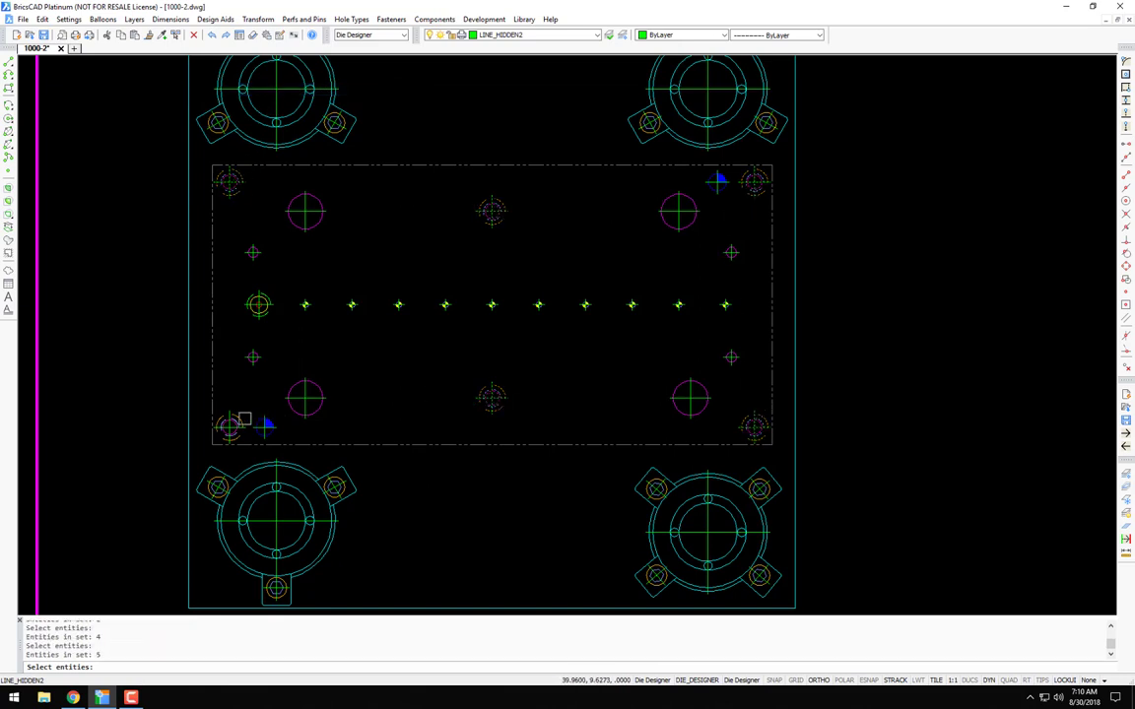
pyautogui.press('Return')
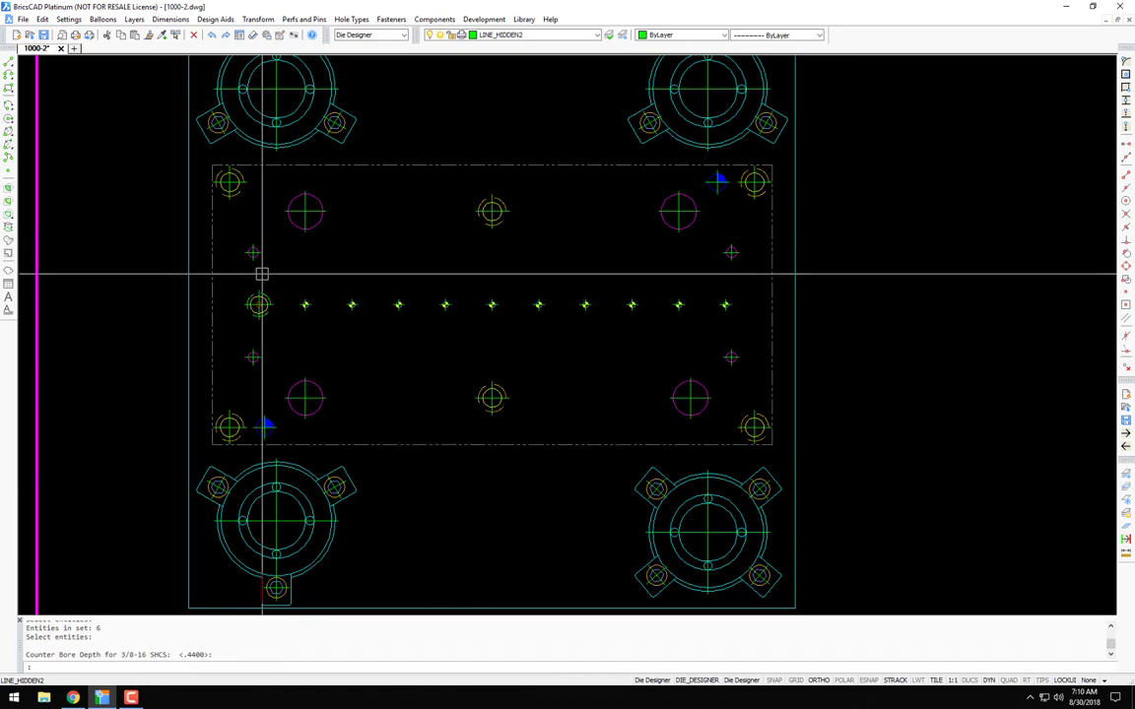
# Step: Copy the first two center-row holes of the middle plate copy onto the matching components in the die set layout, center to center
pyautogui.scroll(-3, 193, 291)
pyautogui.scroll(-1, 193, 291)
pyautogui.moveTo(193, 291); pyautogui.dragTo(785, 294, button='middle')
pyautogui.scroll(6, 236, 293)
pyautogui.moveTo(135, 270)
pyautogui.mouseDown(button='middle')
pyautogui.moveTo(167, 279)
pyautogui.moveTo(395, 256)
pyautogui.mouseUp(button='middle')
pyautogui.write('c')
pyautogui.press('Return')
pyautogui.click(458, 234)
pyautogui.click(264, 337)
pyautogui.press('Return')
pyautogui.click(311, 293)
pyautogui.scroll(-6, 466, 296)
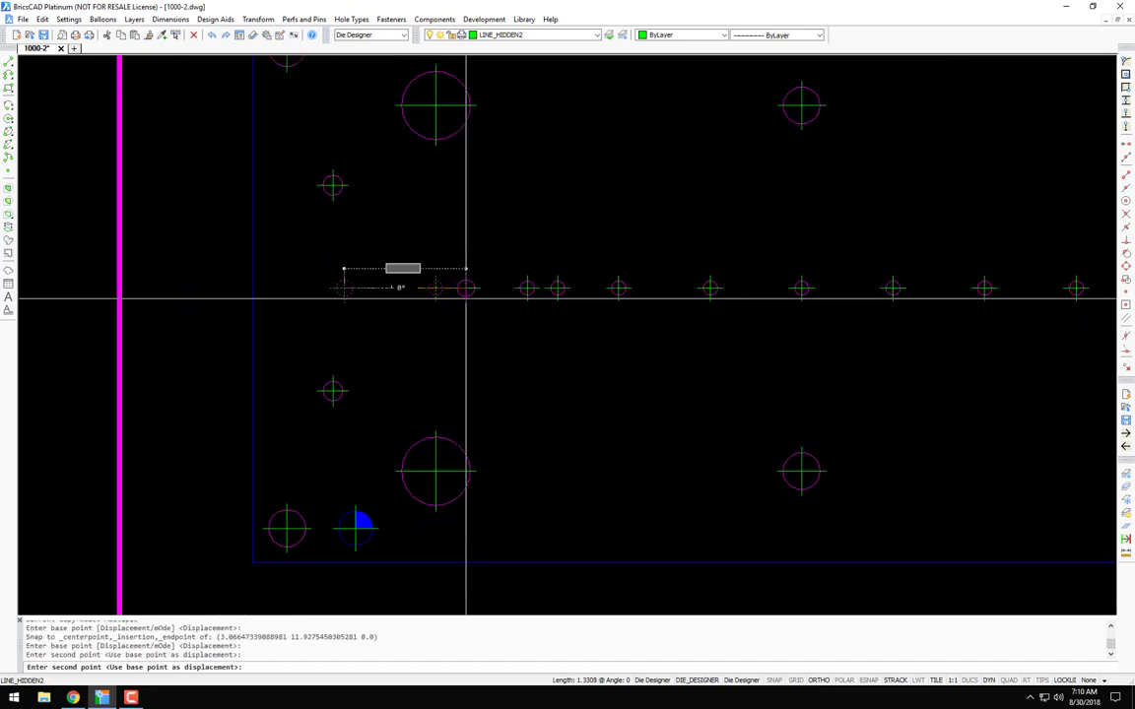
pyautogui.scroll(-2, 767, 336)
pyautogui.moveTo(767, 336); pyautogui.dragTo(377, 329, button='middle')
pyautogui.scroll(10, 378, 306)
pyautogui.click(429, 309)
pyautogui.press('Return')
# Step: Apply Object Transform to each of the two copied holes in the die set layout's center row
pyautogui.scroll(1, 429, 277)
pyautogui.scroll(3, 432, 276)
pyautogui.scroll(2, 365, 265)
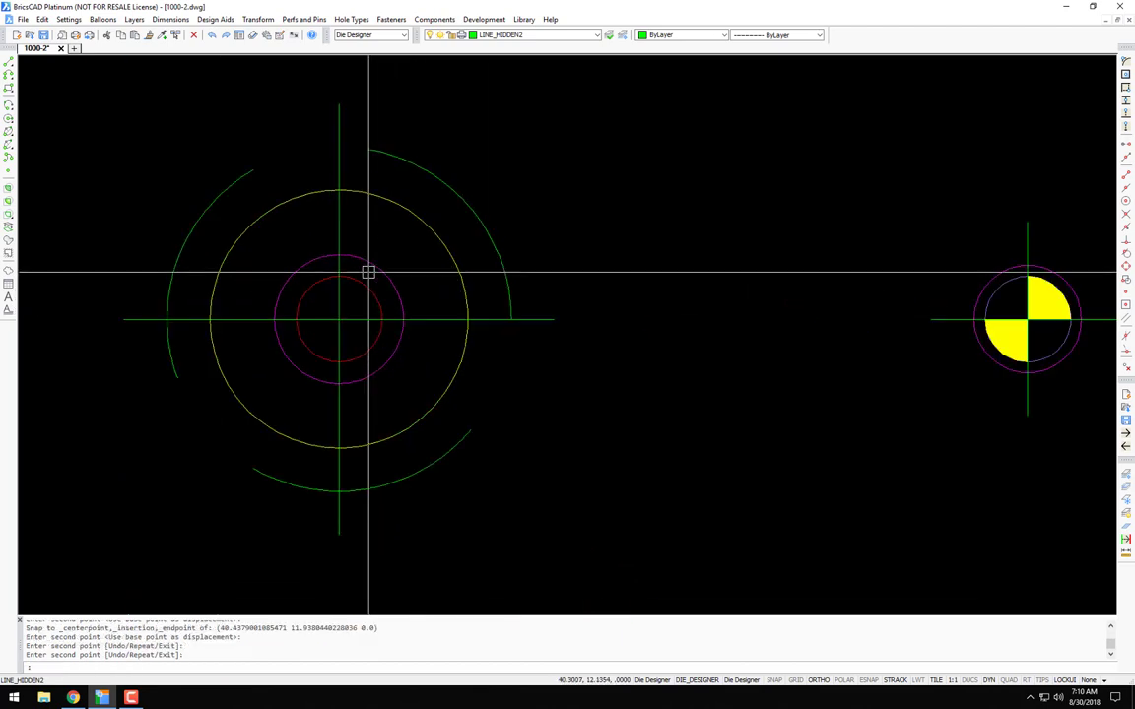
pyautogui.click(375, 264)
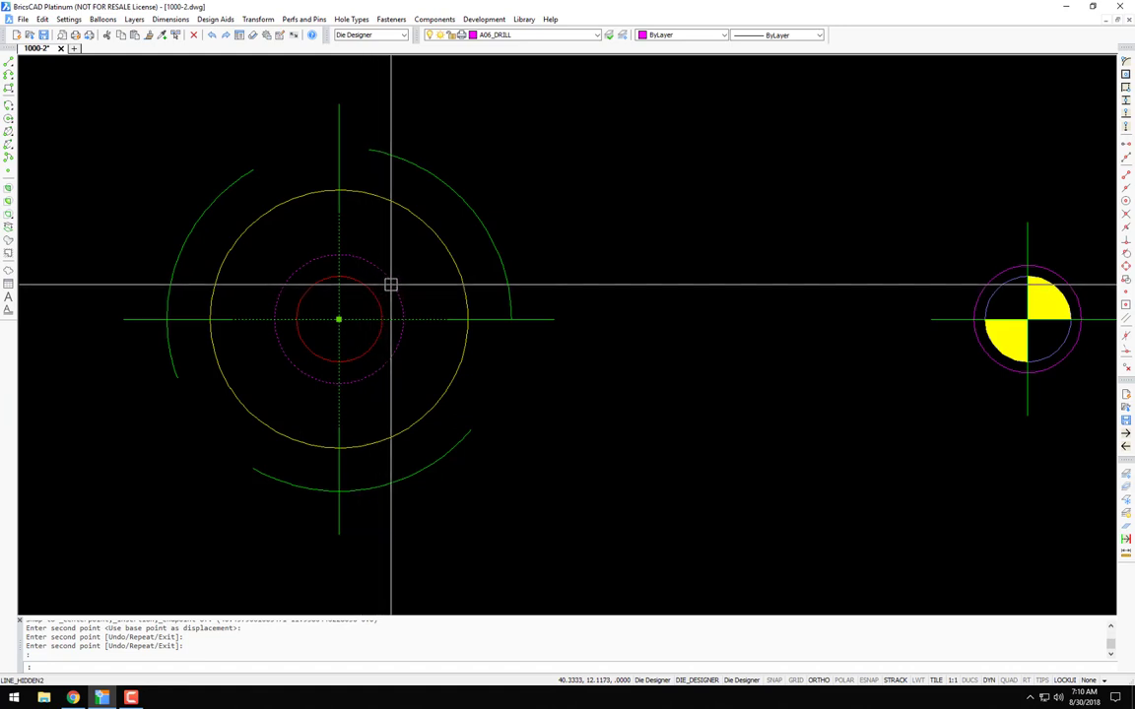
pyautogui.click(261, 20)
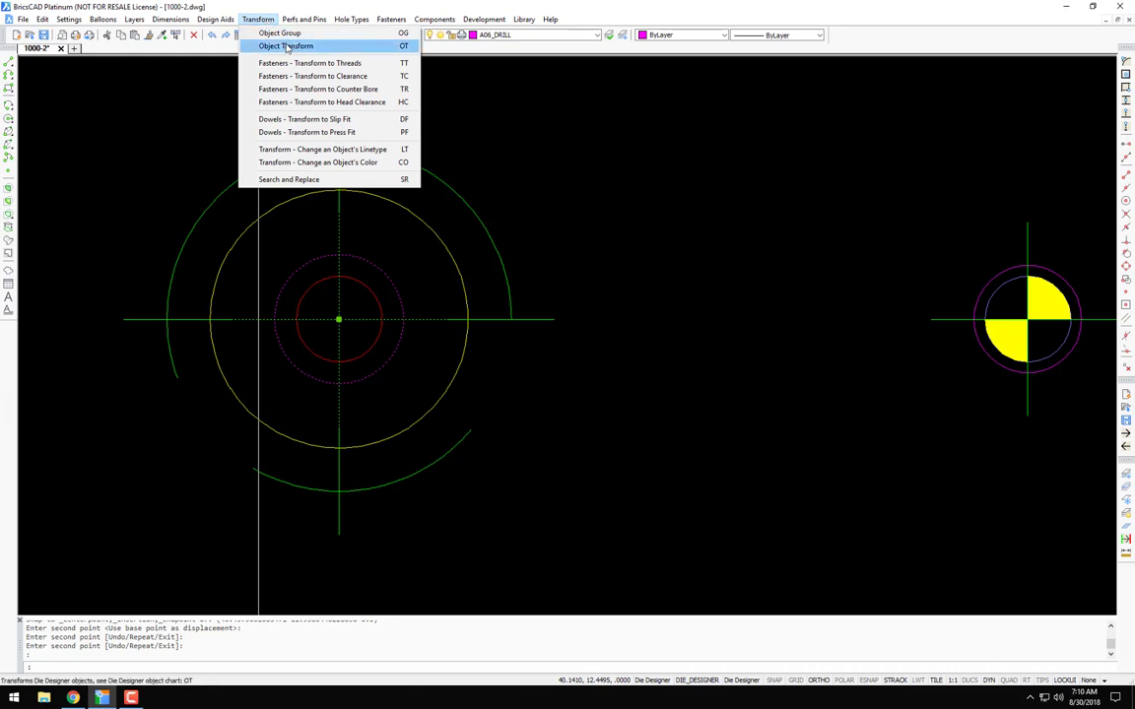
pyautogui.click(261, 45)
pyautogui.press('Return')
pyautogui.moveTo(909, 255); pyautogui.dragTo(385, 221, button='middle')
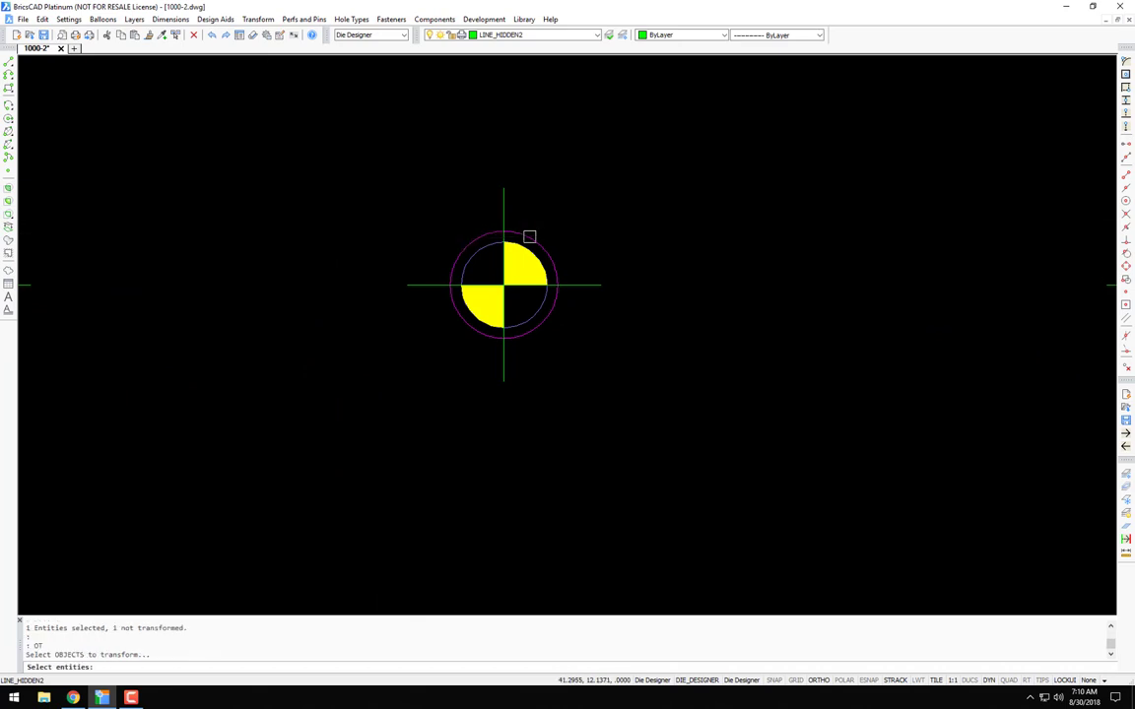
pyautogui.press('Return')
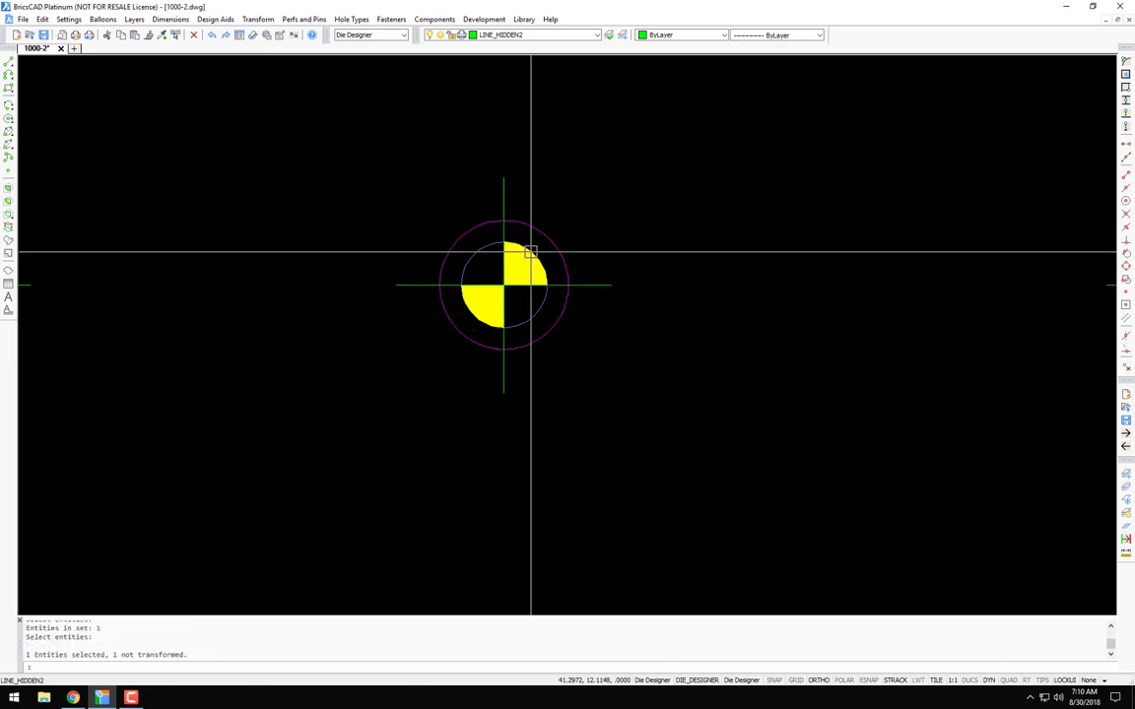
# Step: Erase the yellow-marked symbol and the larger circular component around the two transformed center-row holes
pyautogui.write('e')
pyautogui.press('Return')
pyautogui.click(530, 252)
pyautogui.scroll(-3, 541, 244)
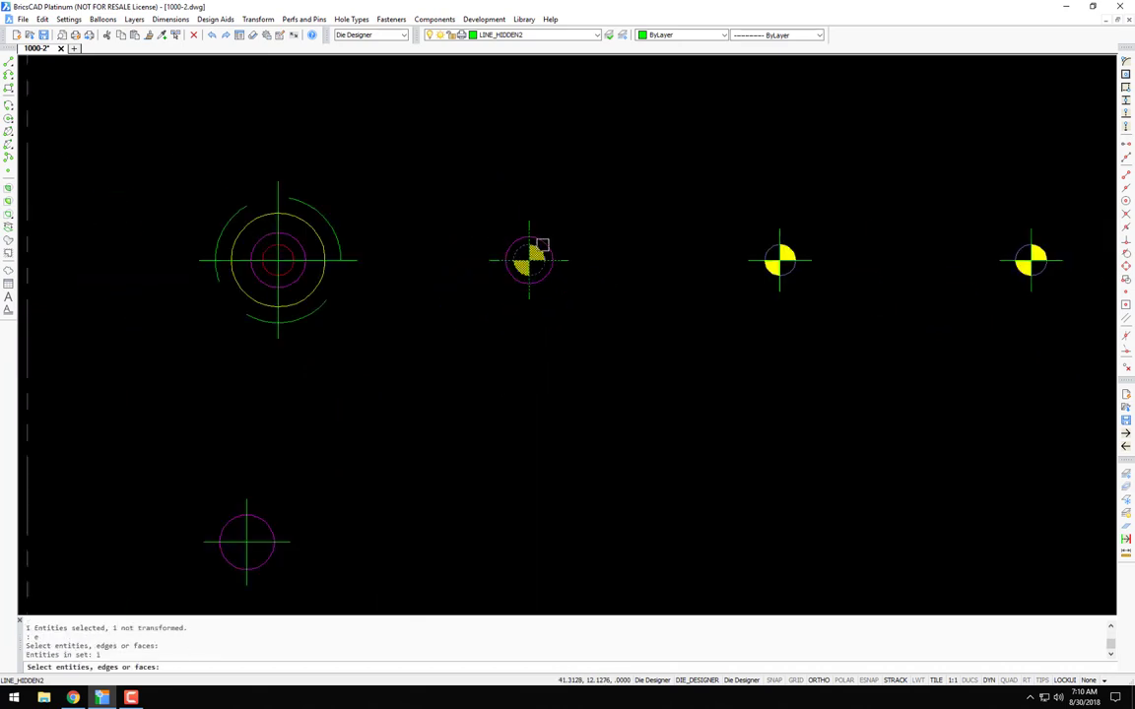
pyautogui.click(309, 224)
pyautogui.press('Return')
# Step: Use Search and Replace to swap the nine remaining yellow-marked symbols for the second transformed hole, based at its center
pyautogui.moveTo(623, 205); pyautogui.dragTo(342, 234, button='middle')
pyautogui.scroll(-3, 342, 235)
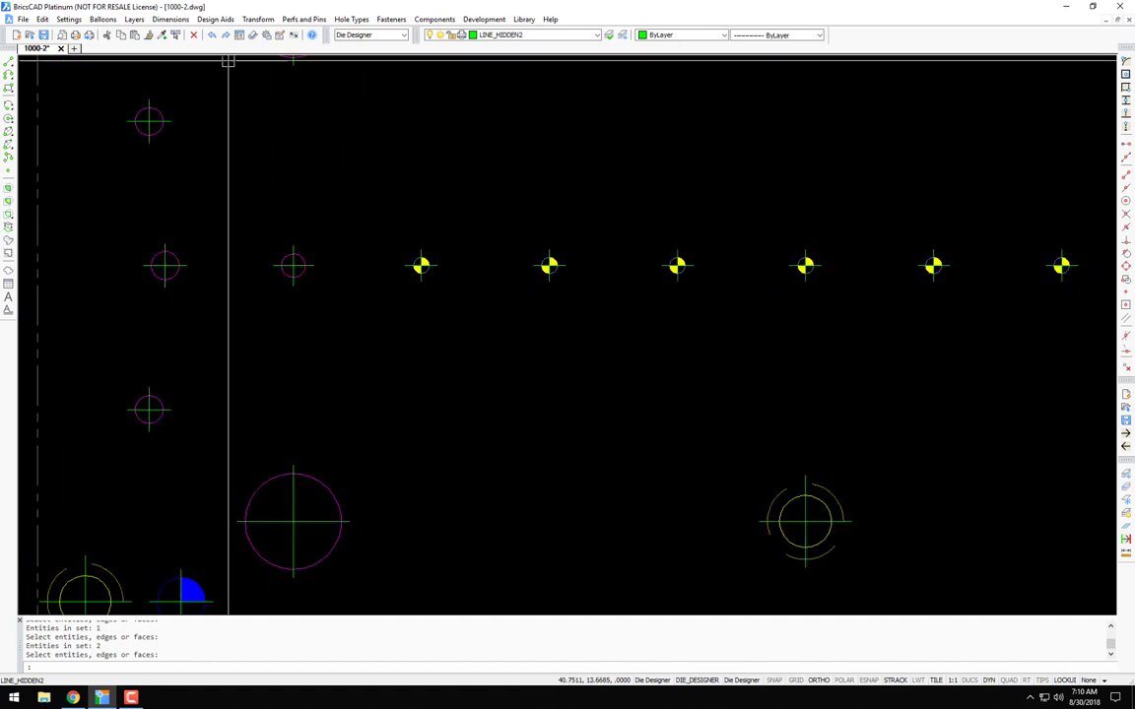
pyautogui.click(261, 20)
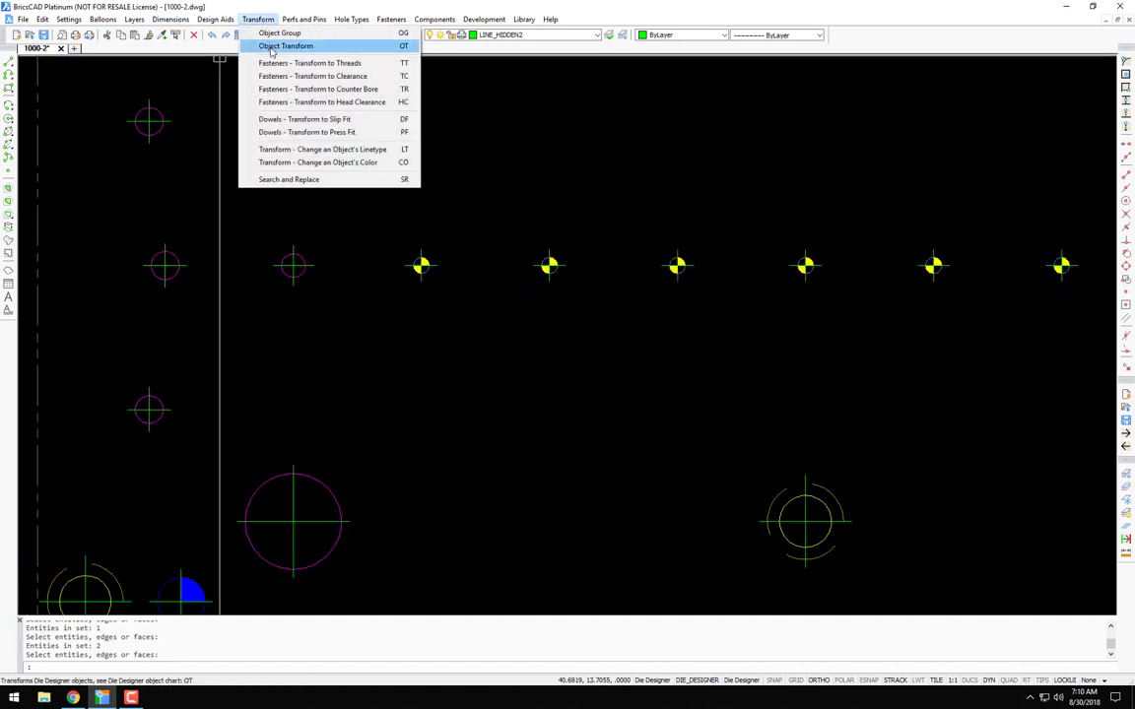
pyautogui.click(289, 179)
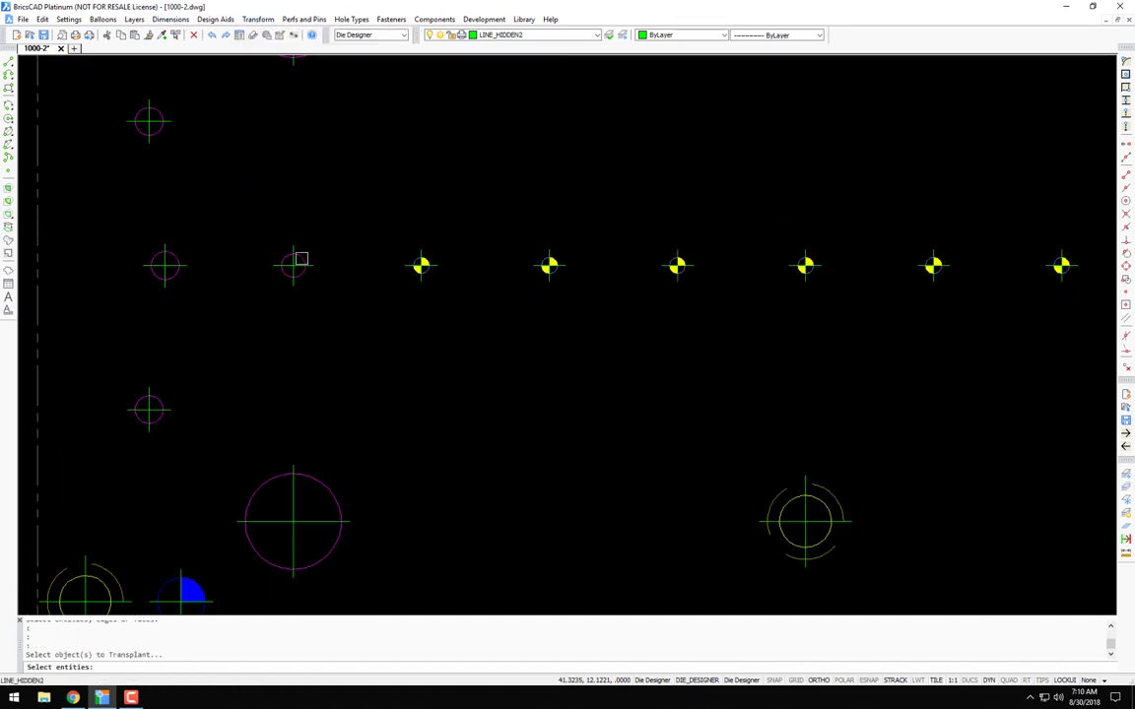
pyautogui.click(300, 259)
pyautogui.press('Return')
pyautogui.write('cen')
pyautogui.press('Return')
pyautogui.click(295, 264)
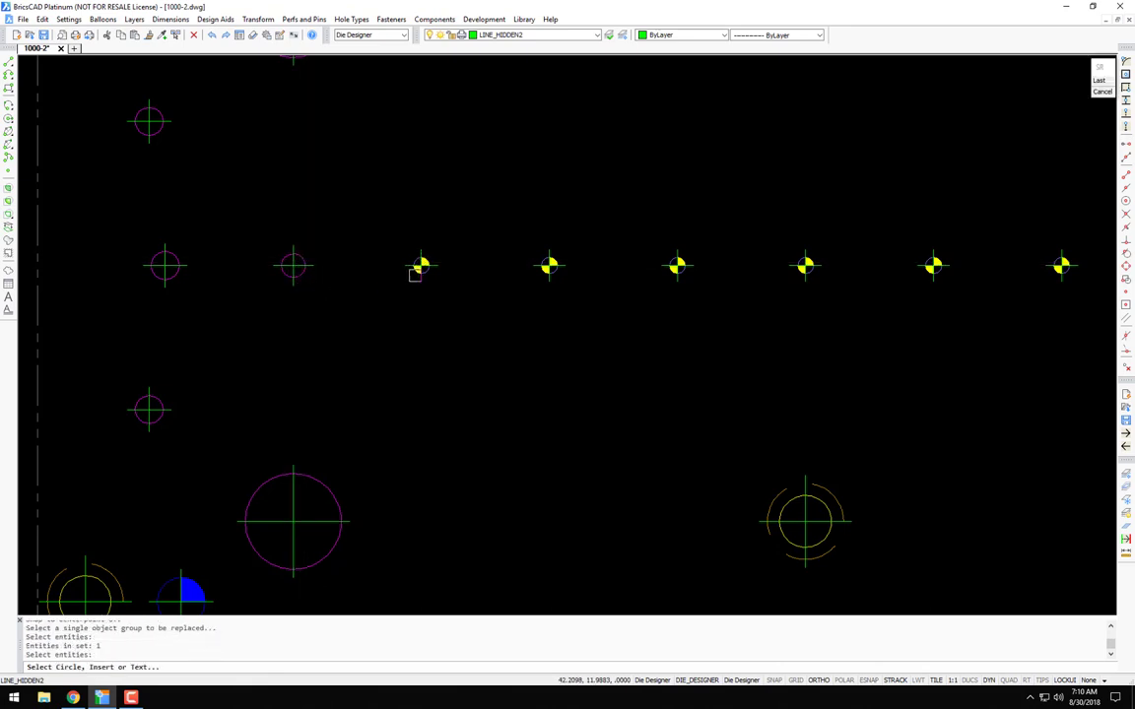
pyautogui.click(418, 268)
pyautogui.scroll(-4, 424, 261)
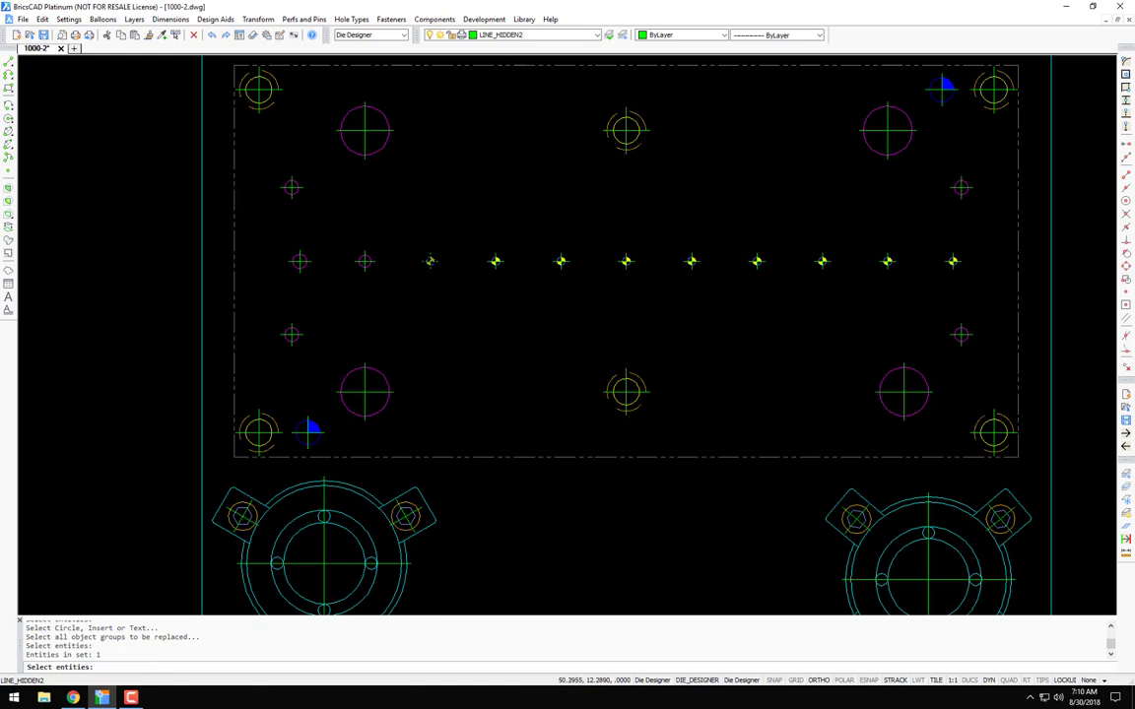
pyautogui.click(971, 245)
pyautogui.click(411, 289)
pyautogui.press('Return')
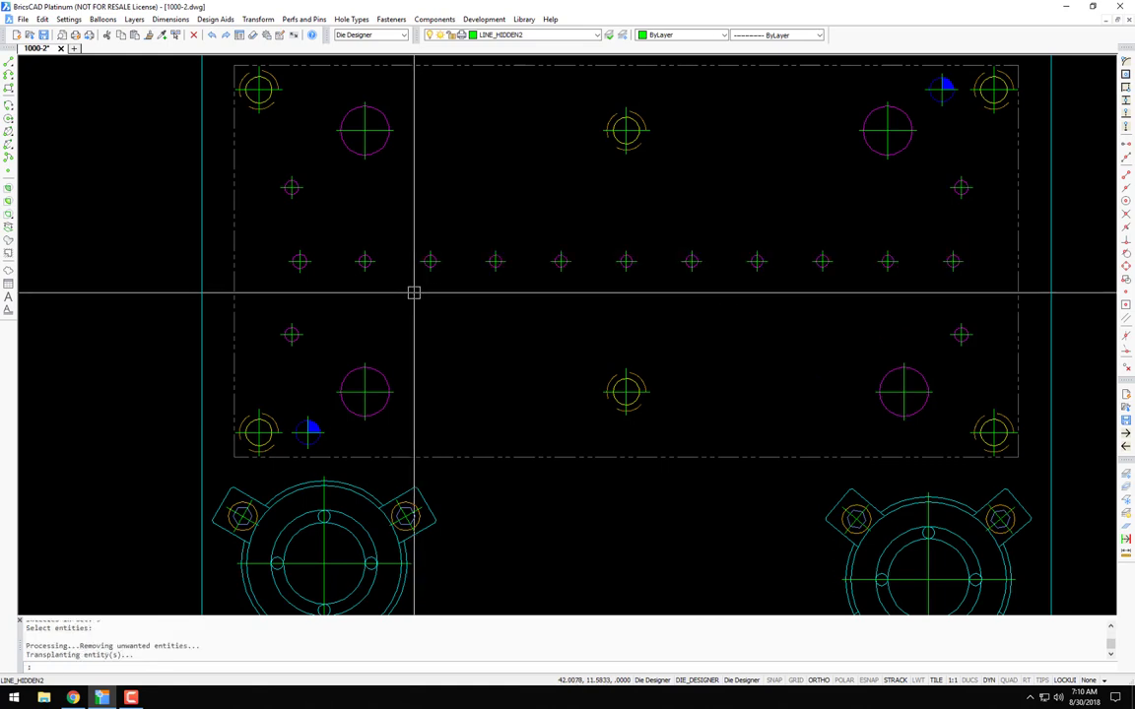
# Step: Apply Object Transform to the four corner guide components in the die set layout
pyautogui.scroll(-6, 415, 292)
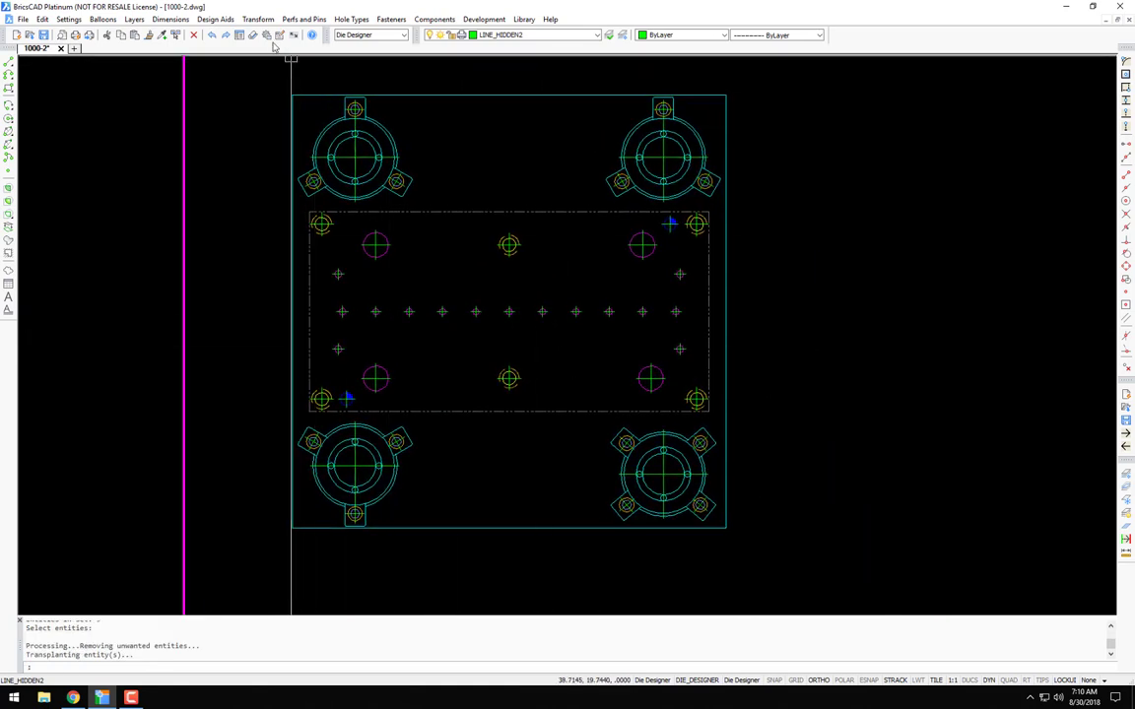
pyautogui.click(258, 18)
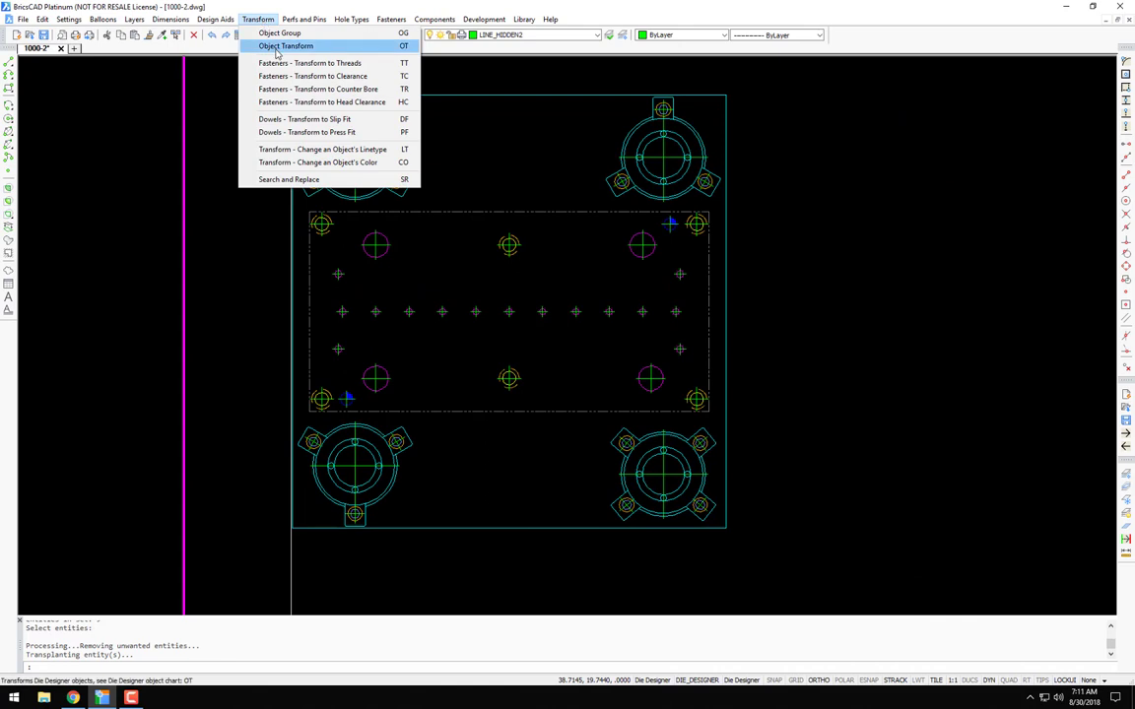
pyautogui.click(281, 47)
pyautogui.scroll(2, 649, 166)
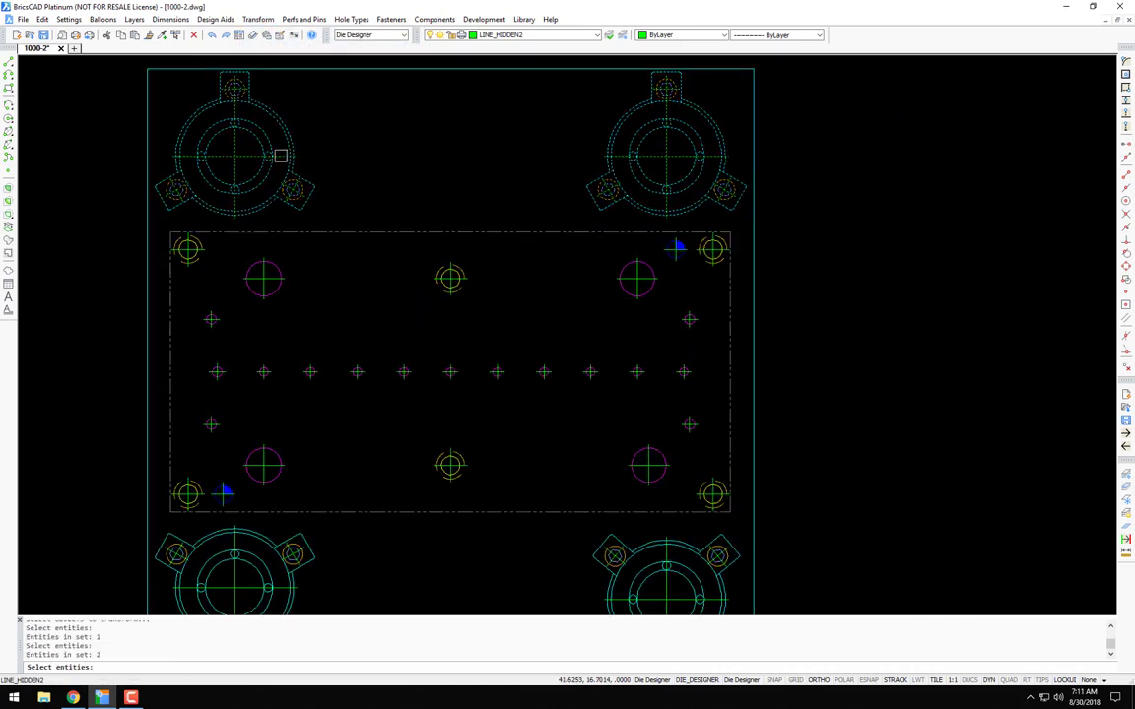
pyautogui.scroll(-2, 404, 217)
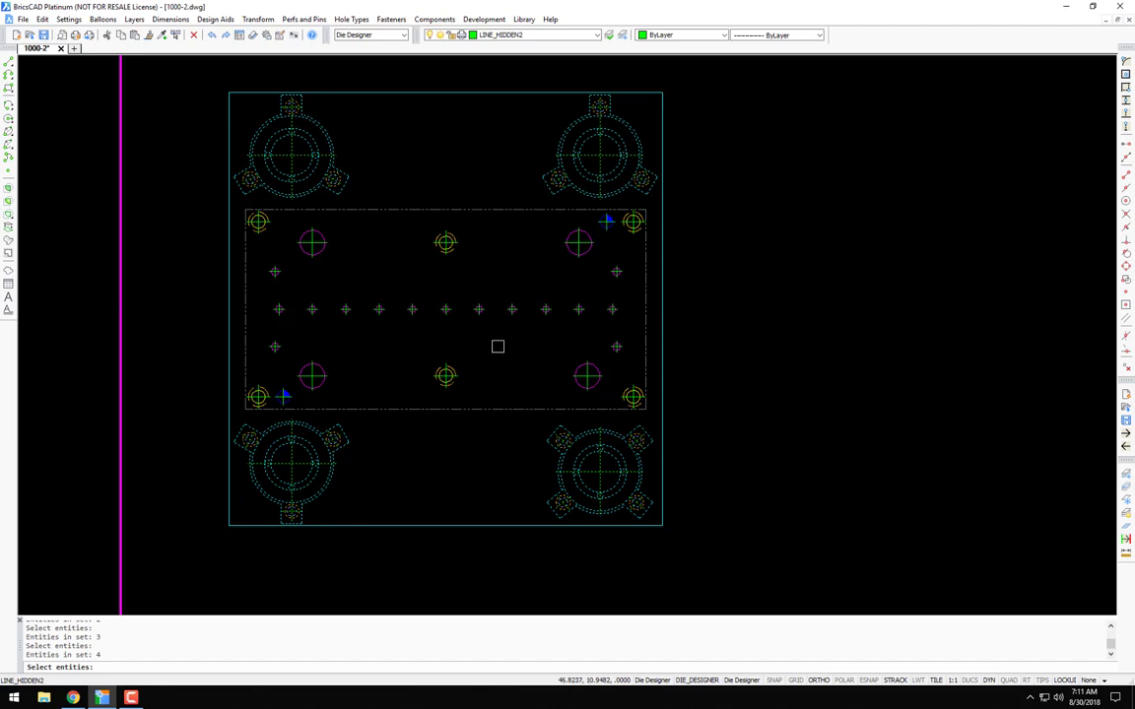
pyautogui.press('Return')
pyautogui.scroll(-3, 596, 366)
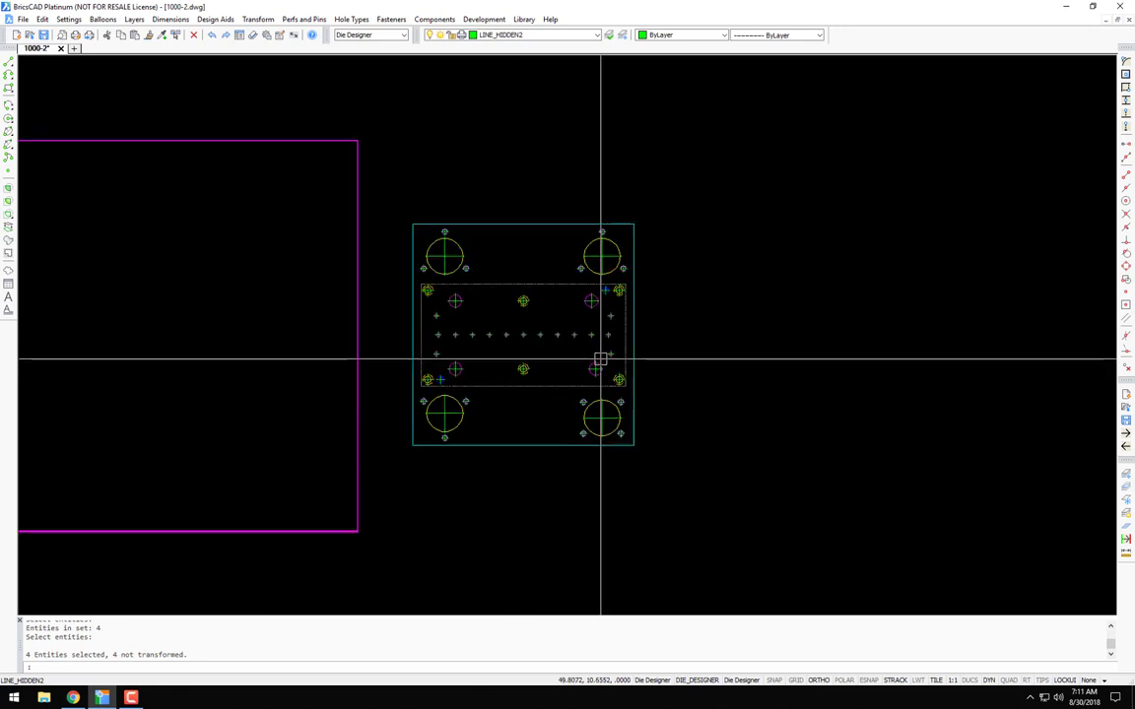
# Step: Move the whole die set layout slightly upward beside the sheet border
pyautogui.scroll(-2, 600, 359)
pyautogui.moveTo(537, 379); pyautogui.dragTo(616, 364, button='middle')
pyautogui.write('2')
pyautogui.press('Return')
pyautogui.click(508, 400)
pyautogui.click(766, 271)
pyautogui.press('Return')
pyautogui.click(752, 344)
pyautogui.press('F8')
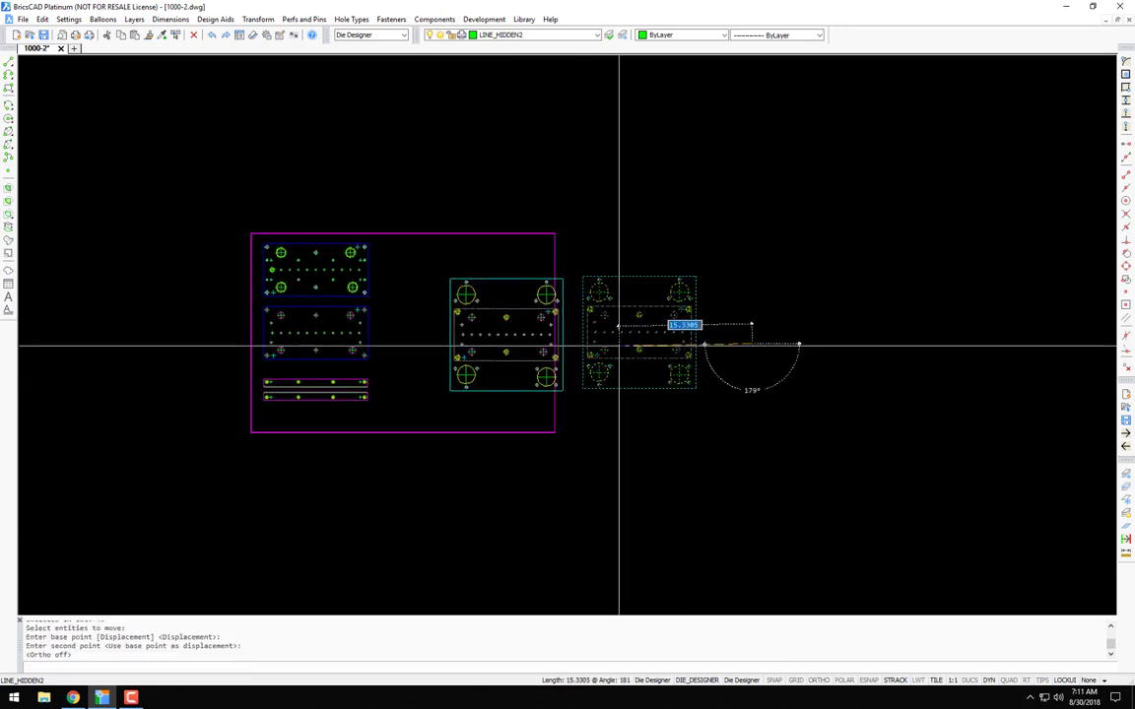
pyautogui.click(753, 330)
# Step: Move both plates and the two rails together to the right inside the sheet border, leaving room for side views
pyautogui.scroll(3, 327, 281)
pyautogui.moveTo(429, 291); pyautogui.dragTo(582, 281, button='middle')
pyautogui.press('Escape')
pyautogui.press('Escape')
pyautogui.write('2')
pyautogui.press('Return')
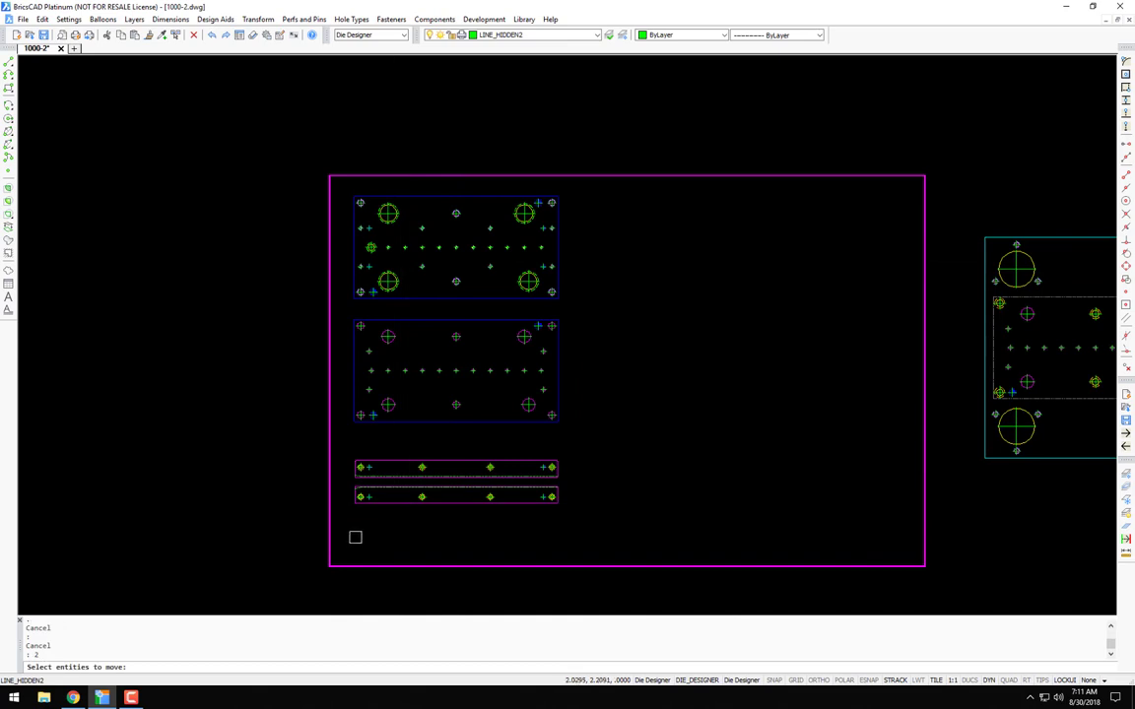
pyautogui.click(356, 535)
pyautogui.click(585, 169)
pyautogui.press('Return')
pyautogui.click(614, 306)
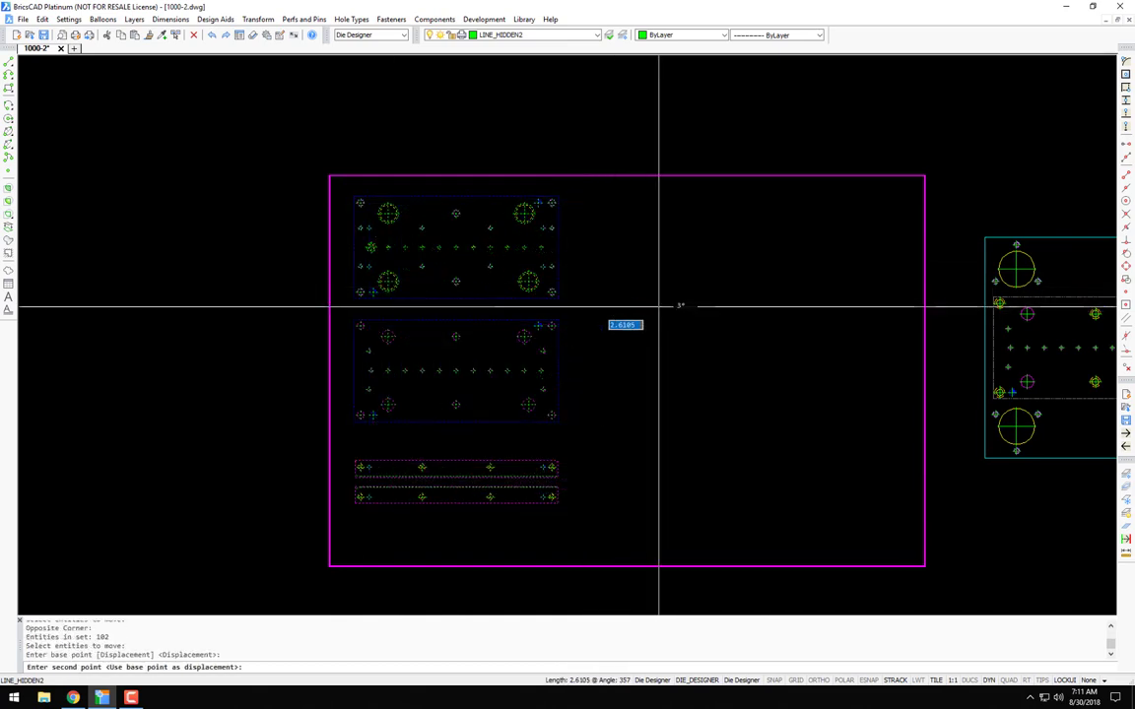
# Step: Move the two rails from below the plates to the open area right of the upper plate
pyautogui.press('Return')
pyautogui.click(626, 445)
pyautogui.click(402, 517)
pyautogui.press('Return')
pyautogui.click(474, 533)
pyautogui.click(747, 307)
# Step: Offset the upper plate's left edge outward by 1, and offset the resulting line by 1 again
pyautogui.scroll(3, 416, 220)
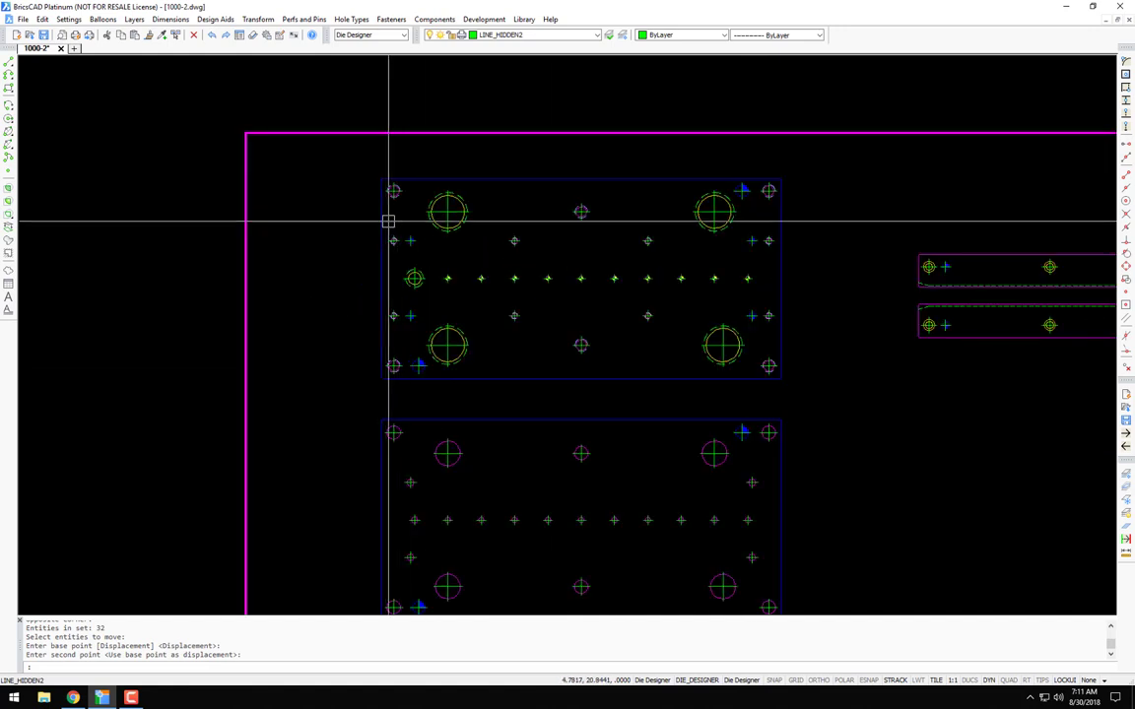
pyautogui.write('o')
pyautogui.press('Return')
pyautogui.write('1')
pyautogui.press('Return')
pyautogui.click(382, 228)
pyautogui.click(349, 225)
pyautogui.click(347, 226)
pyautogui.click(311, 228)
# Step: Draw the top and bottom lines joining the two offset lines into a closed side view of the upper plate
pyautogui.click(310, 193)
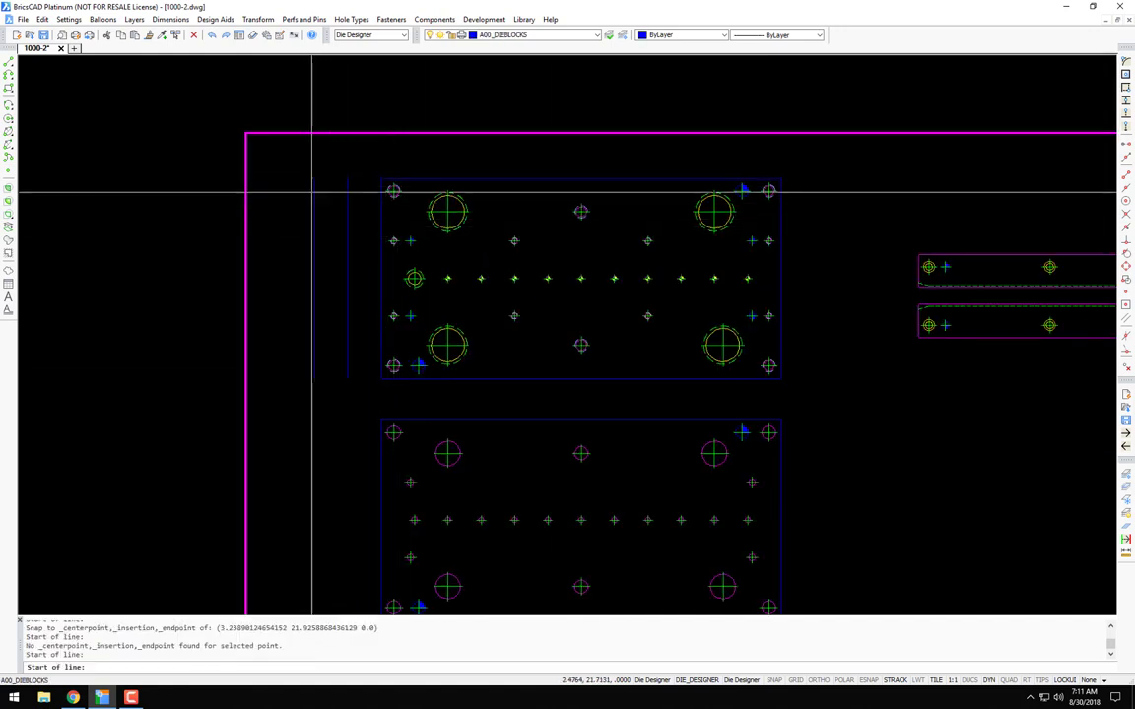
pyautogui.click(313, 190)
pyautogui.click(344, 188)
pyautogui.press('Return')
pyautogui.press('Return')
pyautogui.click(341, 318)
pyautogui.click(347, 319)
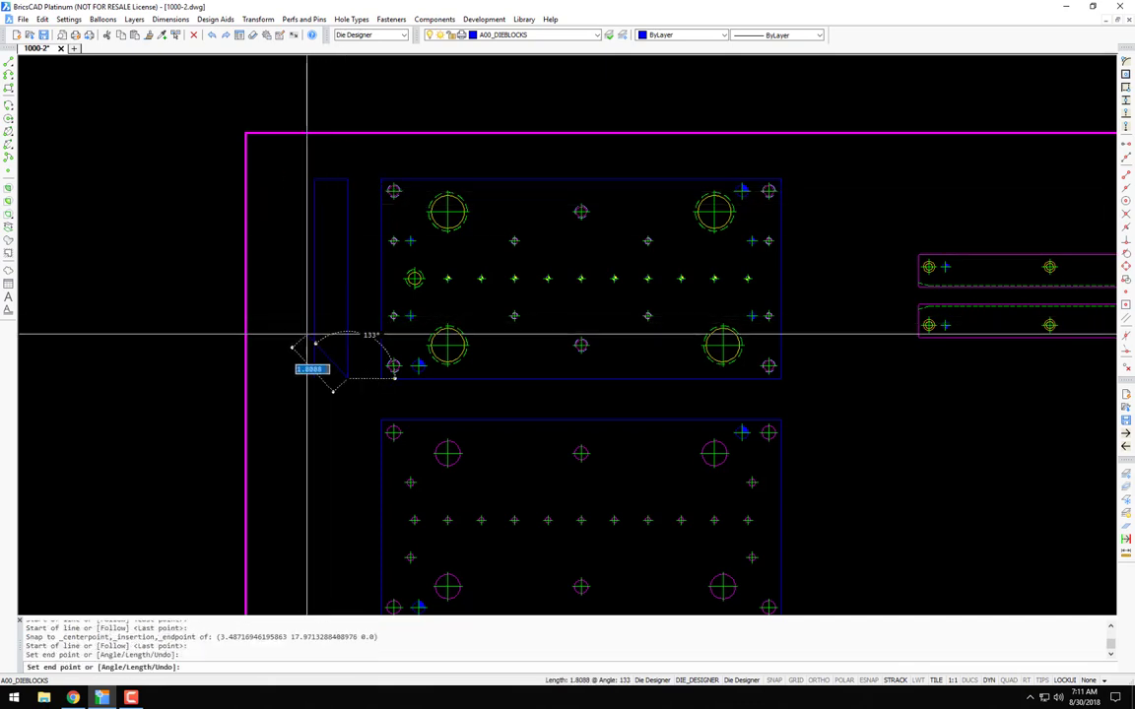
pyautogui.click(314, 377)
pyautogui.press('Return')
# Step: Copy the side view beside the lower plate, using the two plates' upper-left corners as base and destination points
pyautogui.write('c')
pyautogui.press('Return')
pyautogui.click(305, 412)
pyautogui.click(366, 163)
pyautogui.press('Return')
pyautogui.click(381, 179)
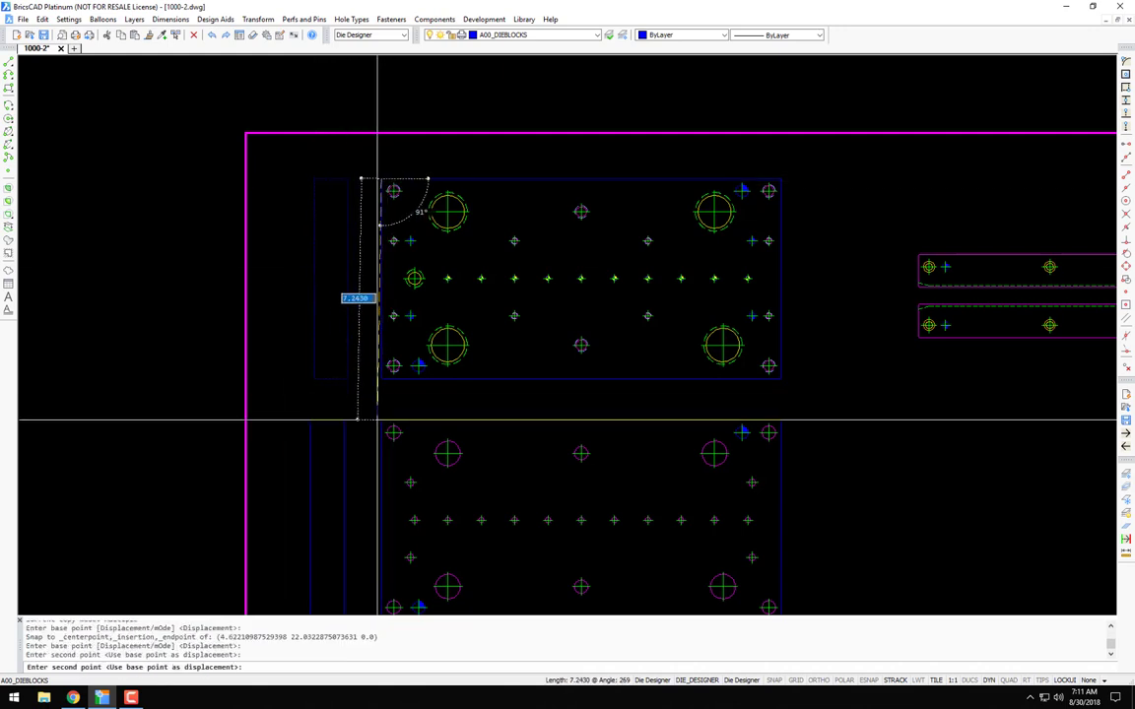
pyautogui.click(379, 420)
pyautogui.press('Return')
# Step: Stretch the left edge of the lower plate's side view to the right, making it about half as wide
pyautogui.moveTo(400, 405); pyautogui.dragTo(408, 252, button='middle')
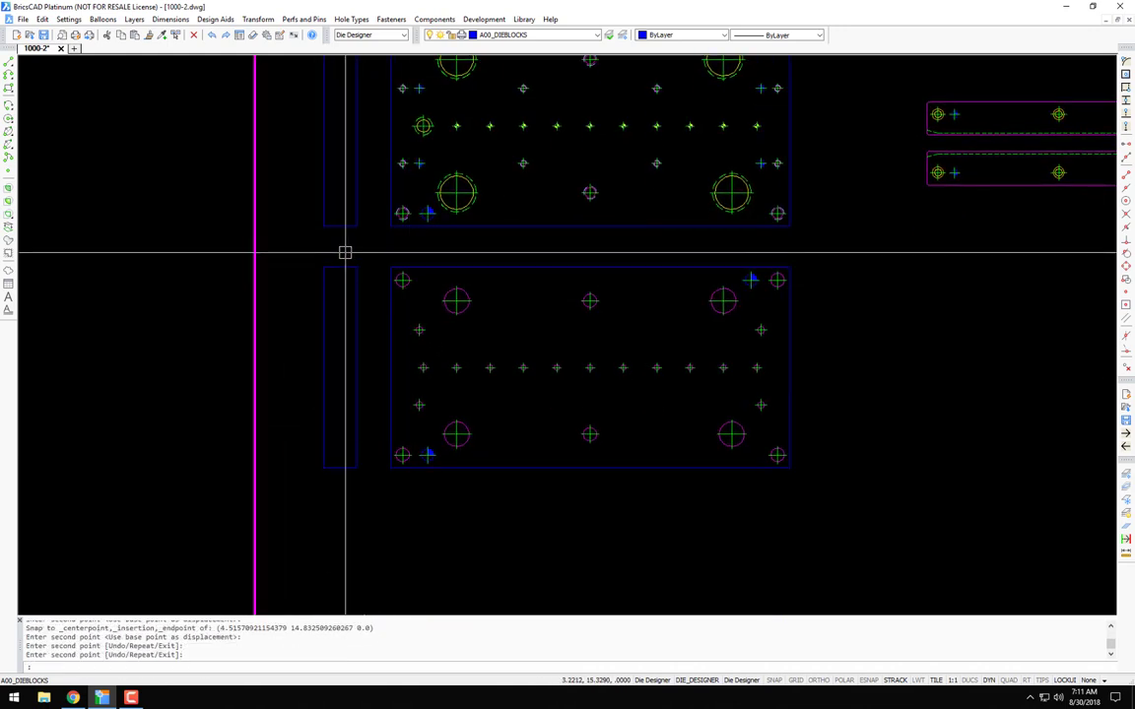
pyautogui.write('s')
pyautogui.press('Return')
pyautogui.click(314, 454)
pyautogui.press('Return')
pyautogui.click(401, 454)
pyautogui.press('F8')
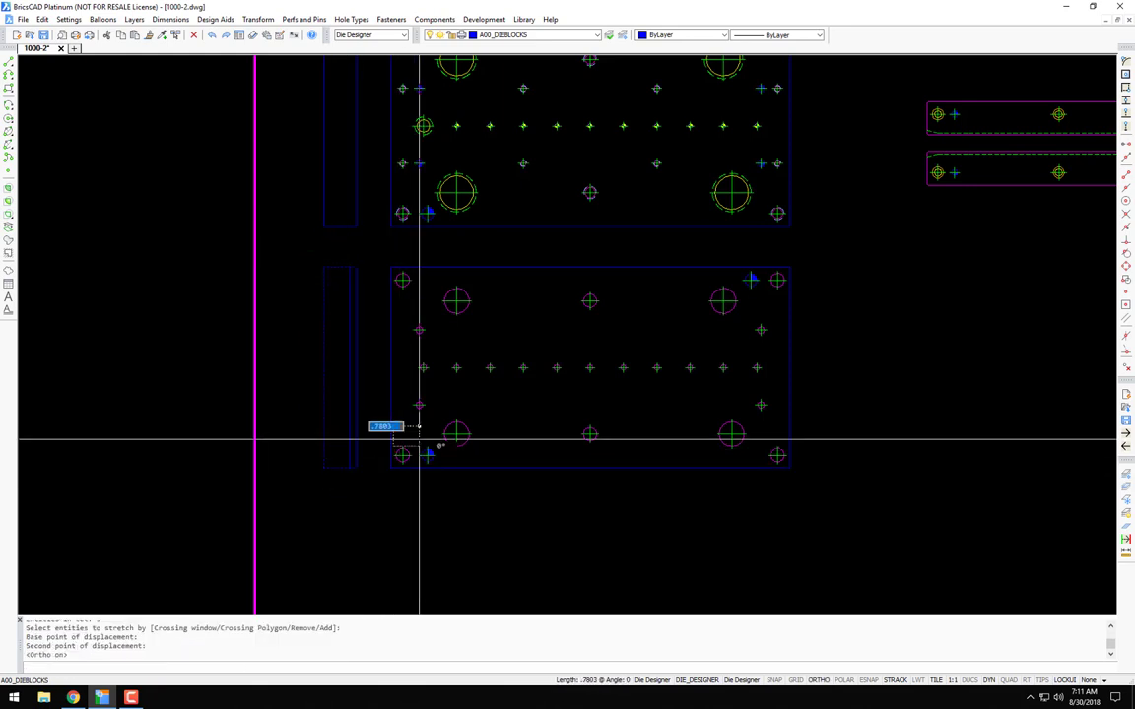
# Step: Move the lower plate and its side view straight down to widen the gap below the upper plate
pyautogui.scroll(-3, 427, 380)
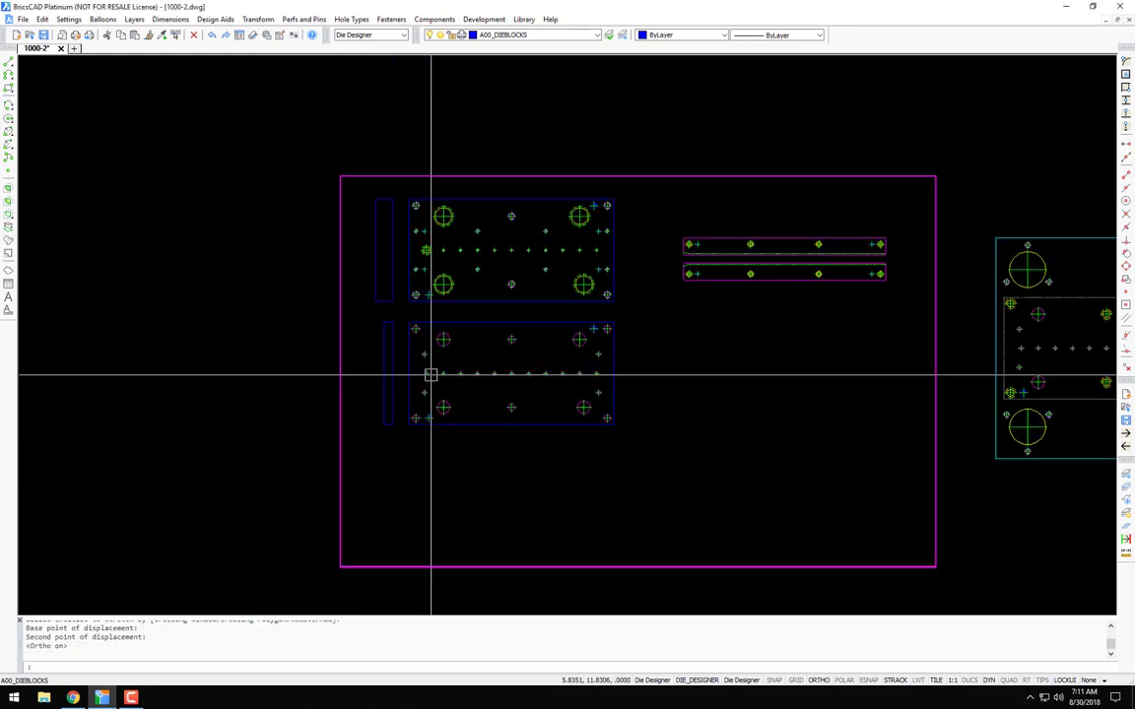
pyautogui.press('Return')
pyautogui.write('m')
pyautogui.press('Return')
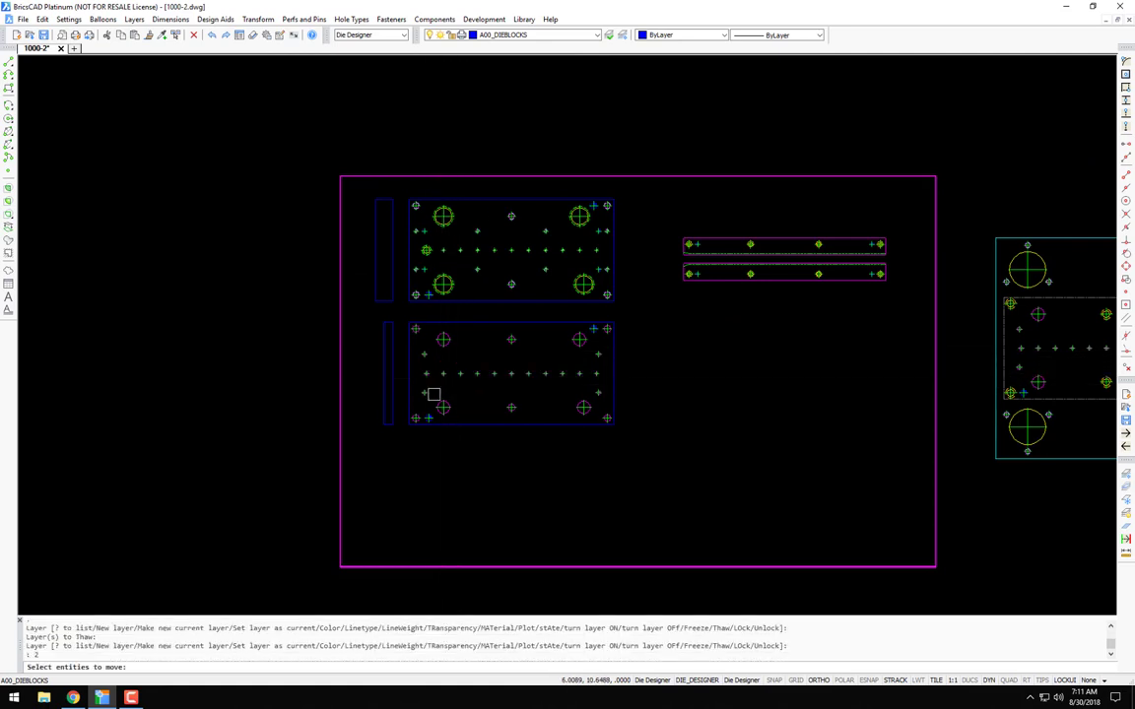
pyautogui.click(361, 455)
pyautogui.click(654, 313)
pyautogui.press('Return')
pyautogui.click(627, 314)
pyautogui.click(627, 375)
# Step: Move the upper plate and its side view slightly down from the sheet's top border
pyautogui.press('Return')
pyautogui.click(244, 351)
pyautogui.click(675, 157)
pyautogui.press('Return')
pyautogui.click(643, 174)
pyautogui.click(644, 182)
# Step: Start datum dimensioning with the upper plate's top edge as reference and its upper-left corner as base point
pyautogui.scroll(3, 514, 208)
pyautogui.moveTo(514, 207); pyautogui.dragTo(393, 209, button='middle')
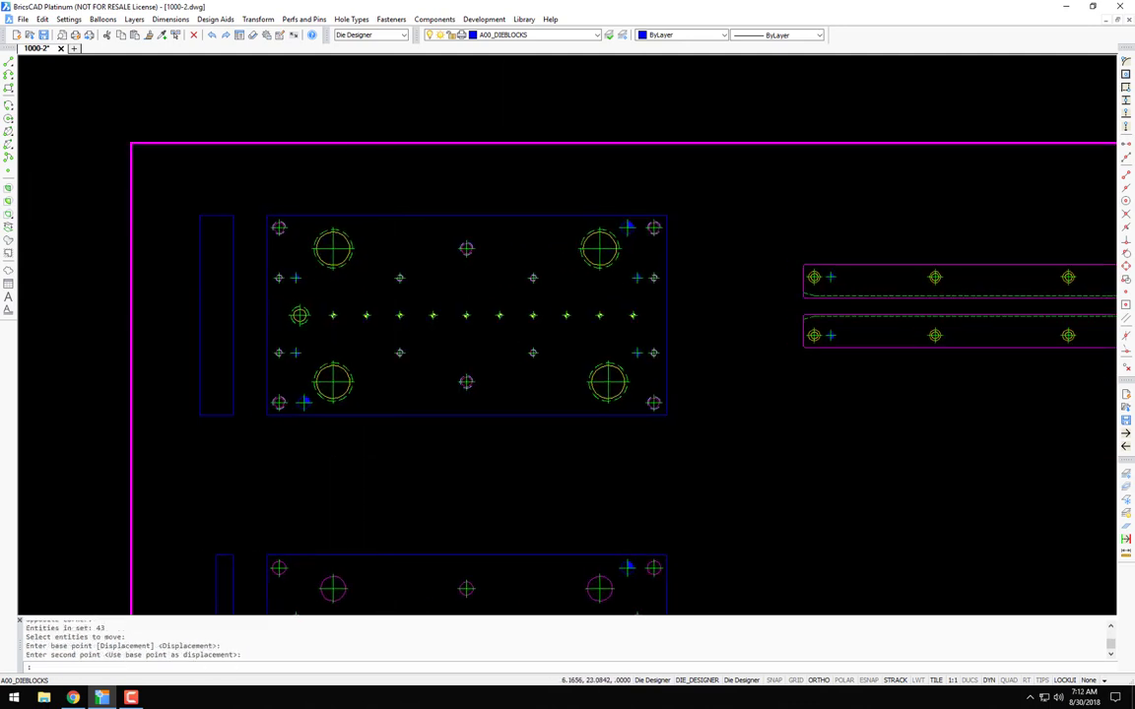
pyautogui.click(167, 20)
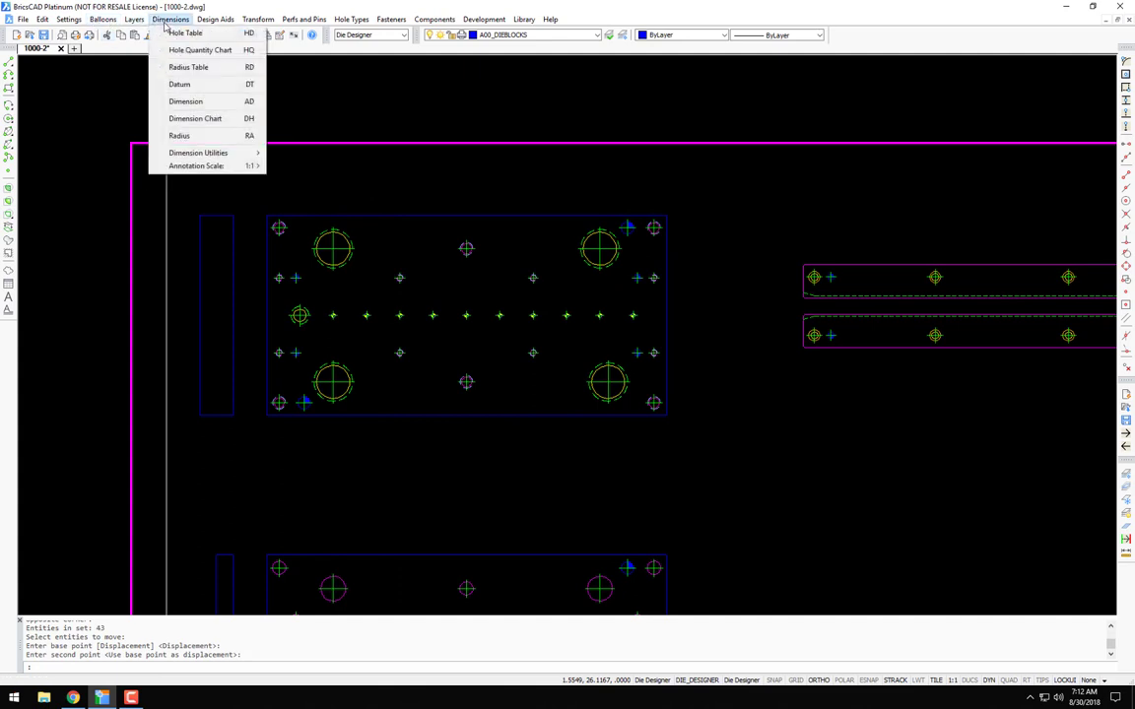
pyautogui.click(179, 85)
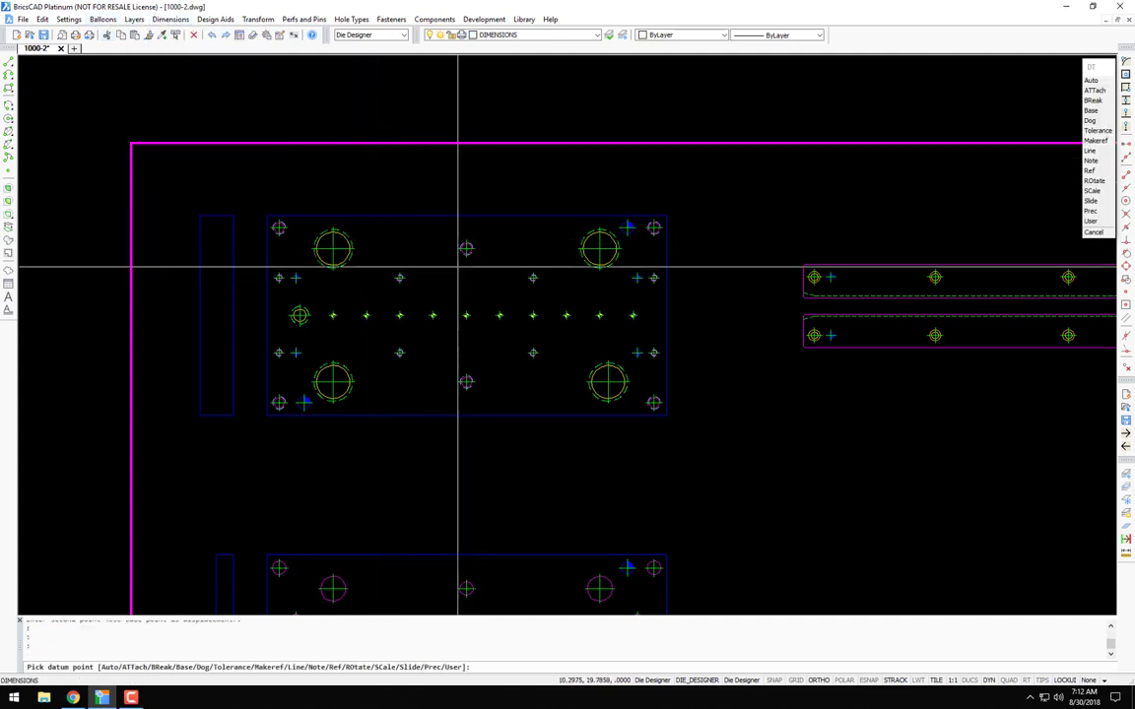
pyautogui.scroll(2, 387, 219)
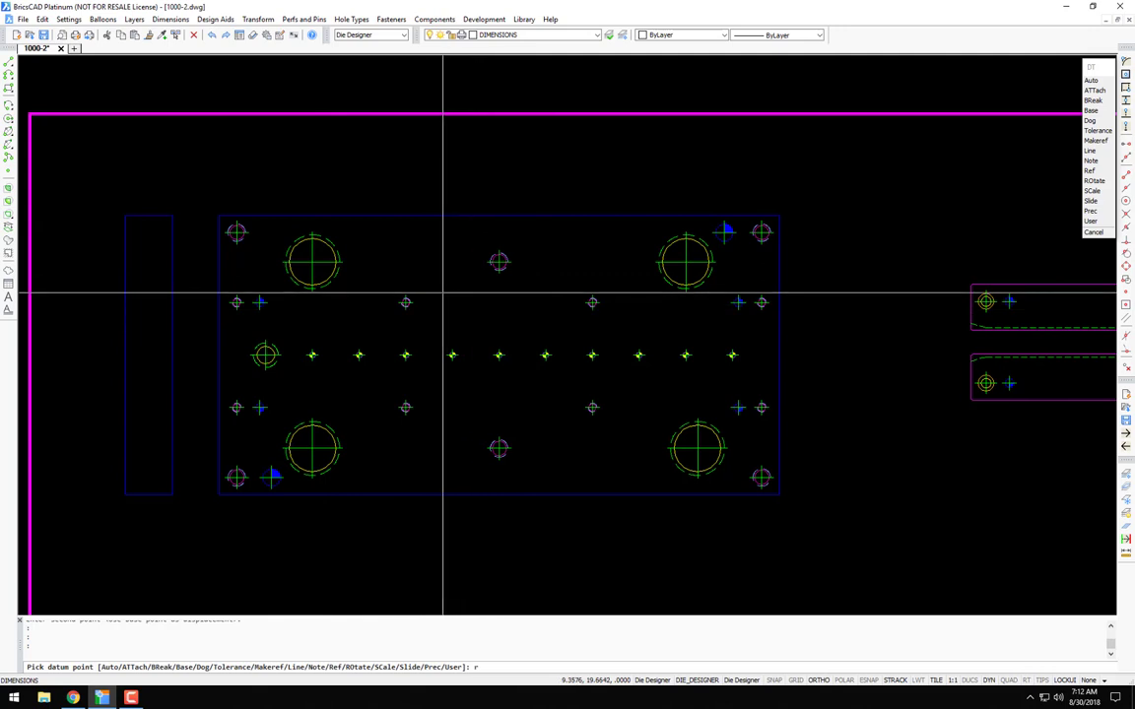
pyautogui.press('Return')
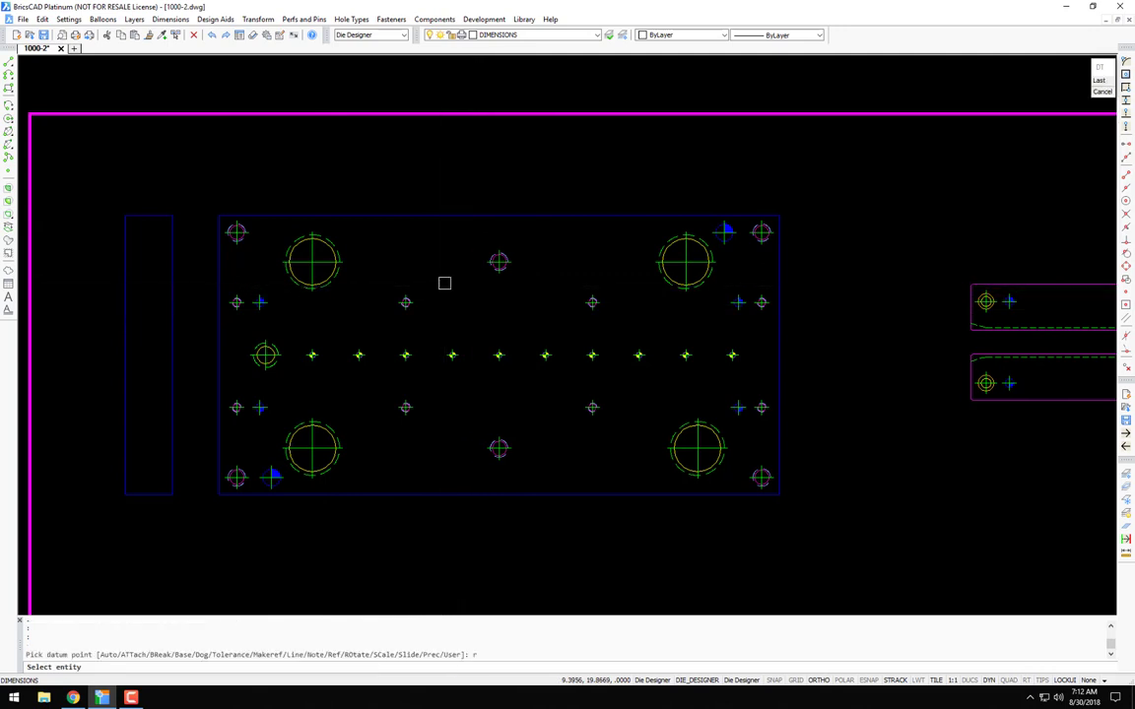
pyautogui.click(422, 215)
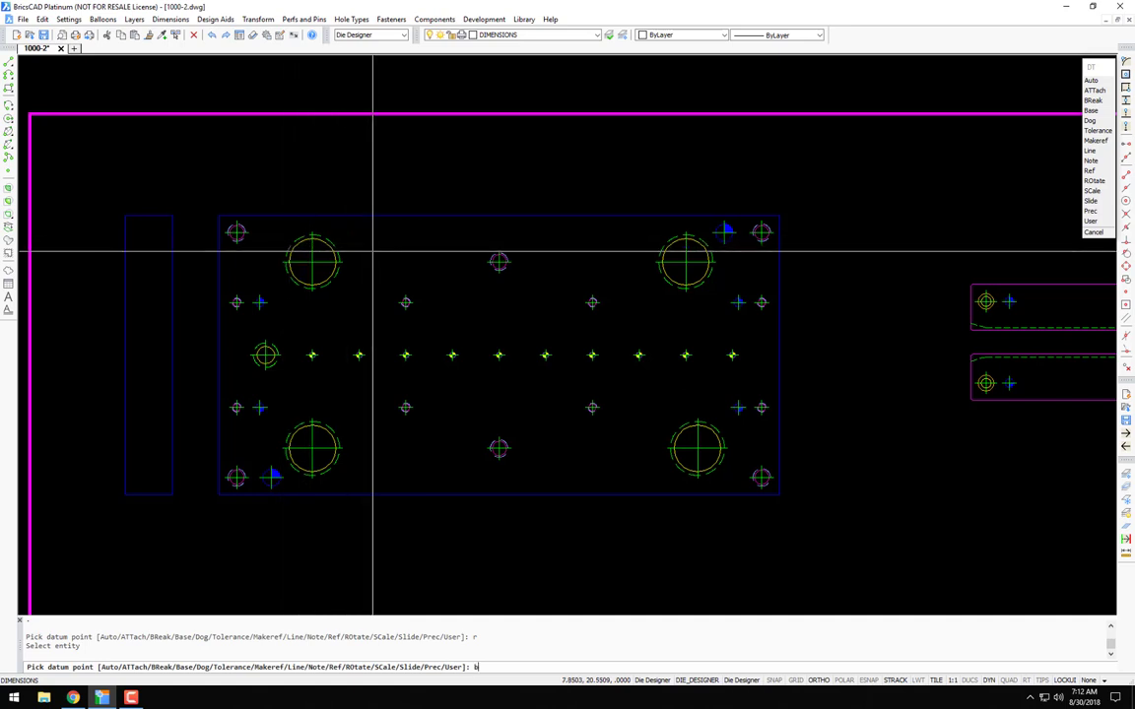
pyautogui.write('b')
pyautogui.press('Return')
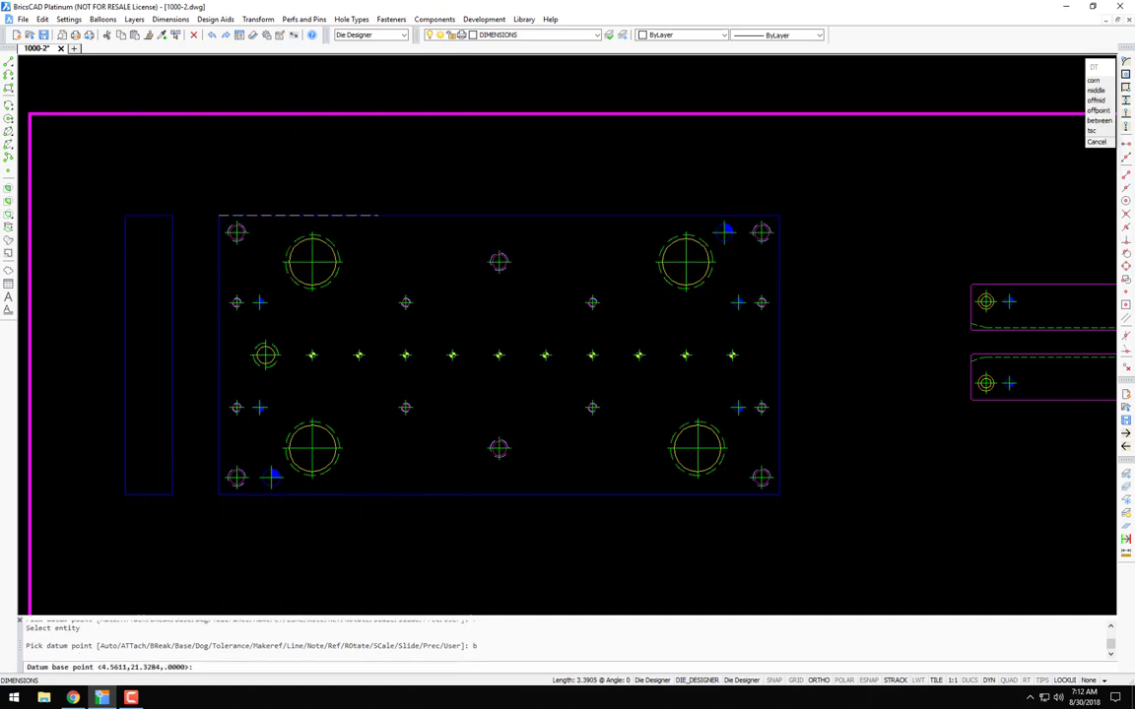
pyautogui.press('F8')
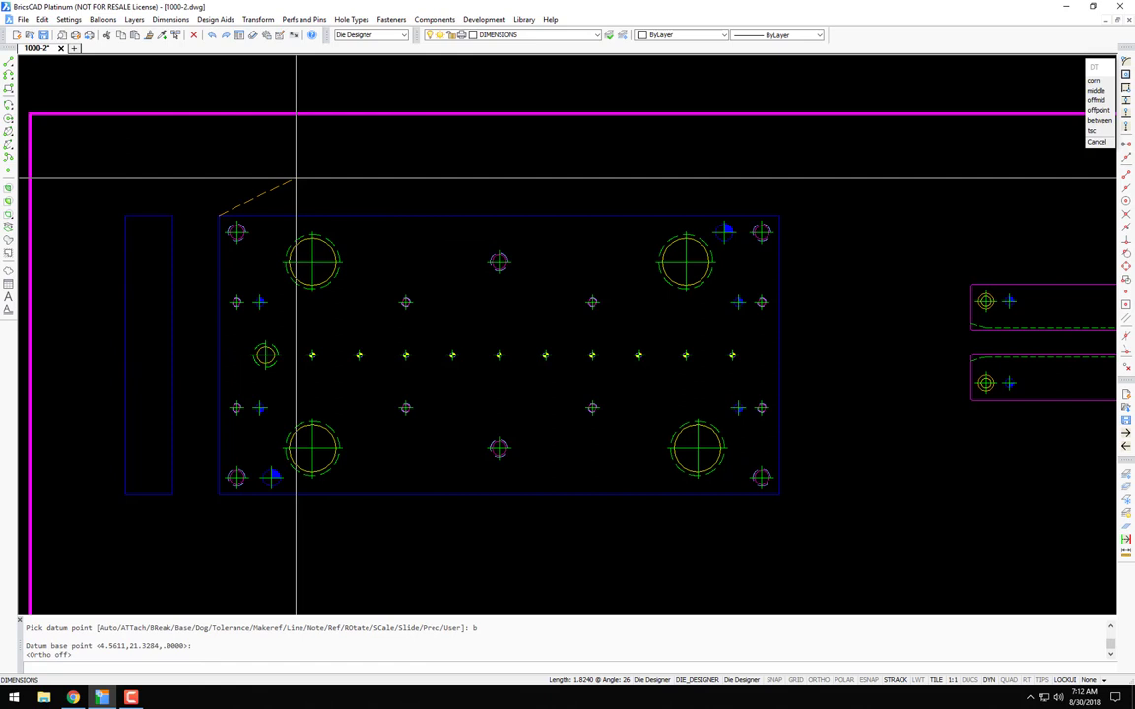
pyautogui.click(304, 263)
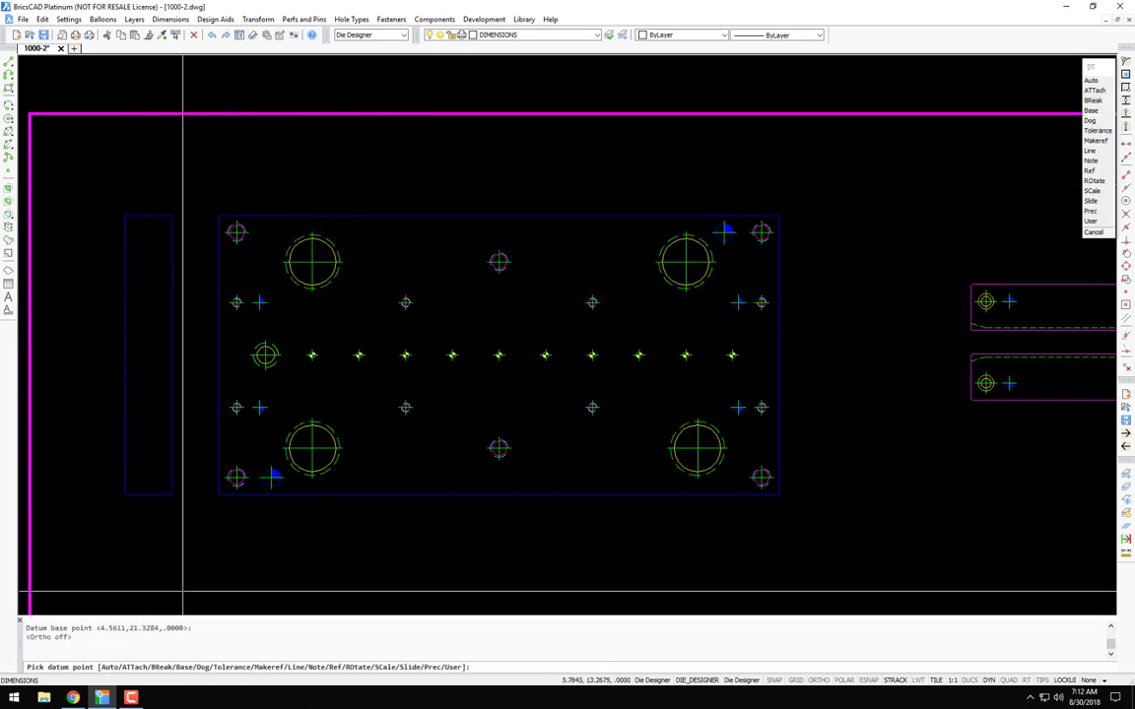
# Step: Auto-dimension all holes of the upper plate, with the plate's lower-left and upper-right corners as boundaries
pyautogui.write('a')
pyautogui.press('Return')
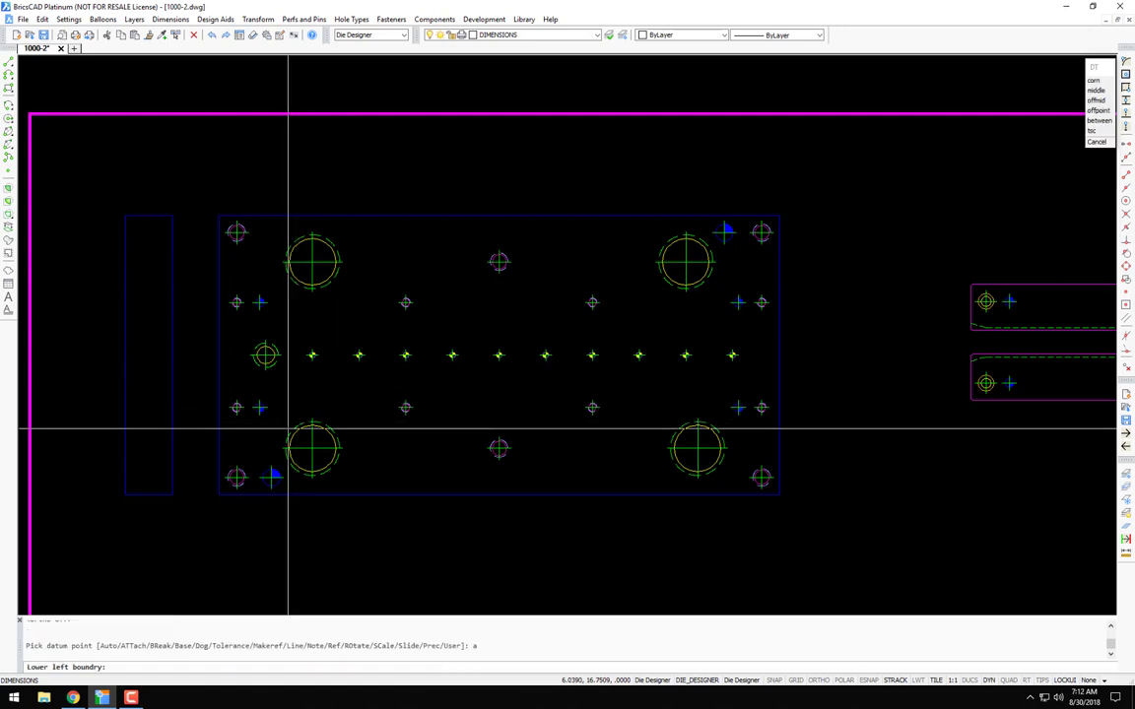
pyautogui.click(220, 495)
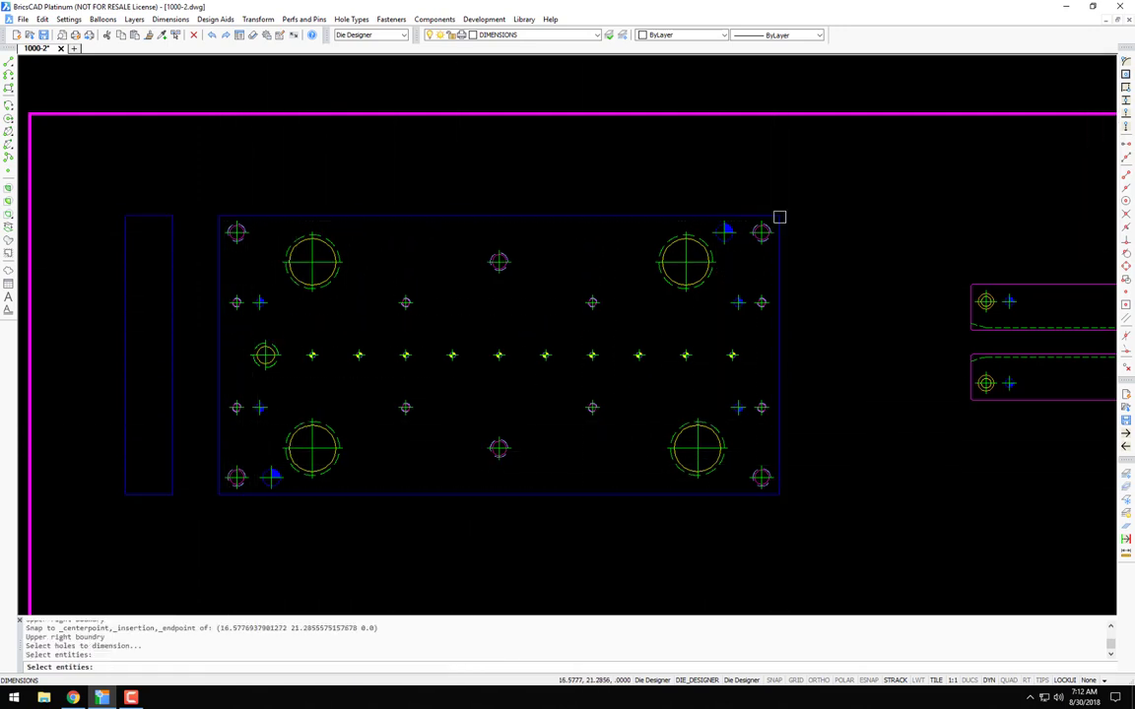
pyautogui.click(796, 195)
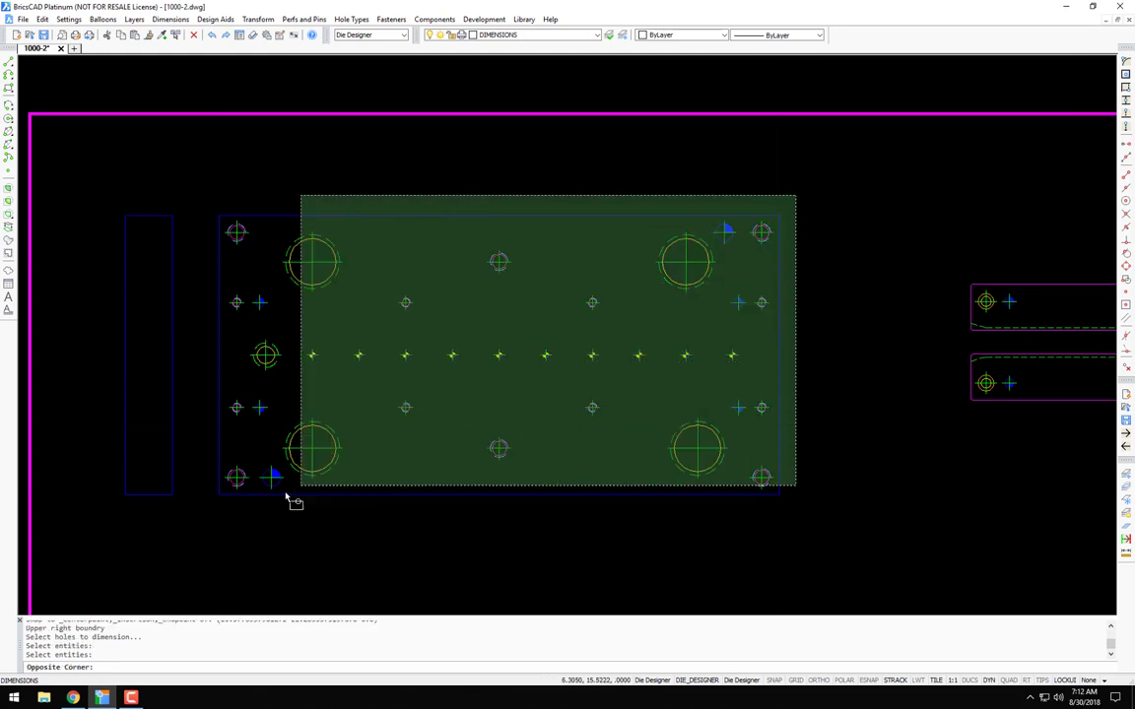
pyautogui.click(203, 533)
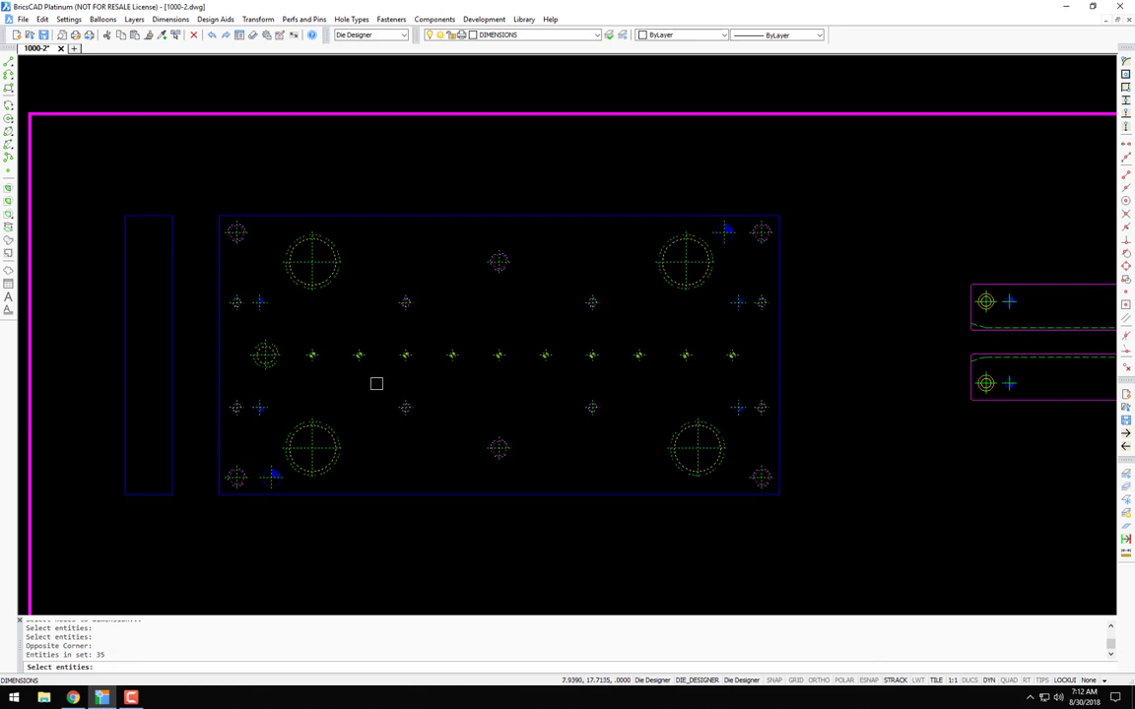
pyautogui.press('Return')
pyautogui.press('Escape')
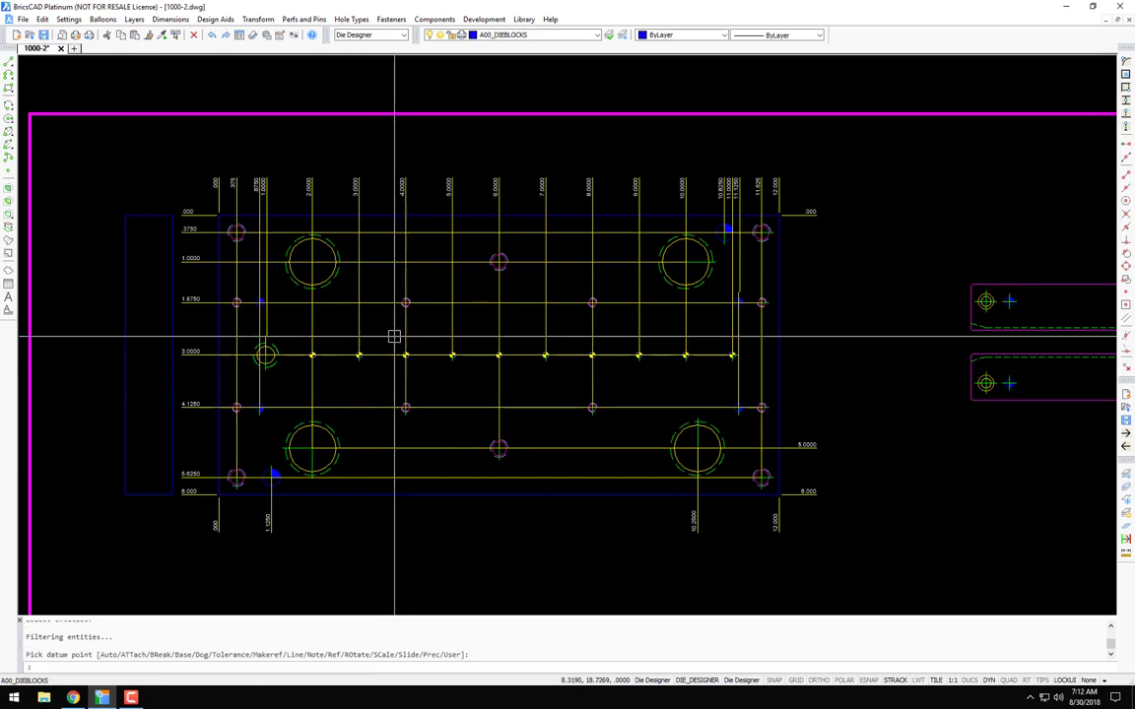
# Step: Dimension the width of the upper plate's side view, placing the dimension above it
pyautogui.moveTo(395, 342); pyautogui.dragTo(550, 316, button='middle')
pyautogui.scroll(5, 390, 215)
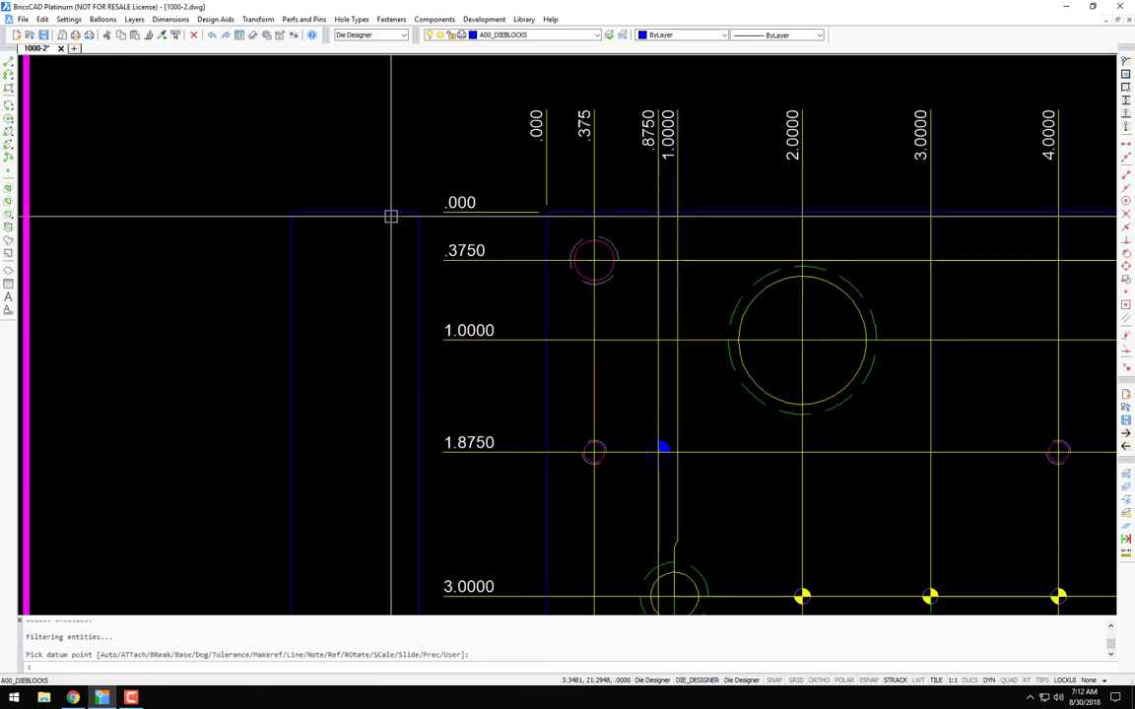
pyautogui.write('ad')
pyautogui.press('Return')
pyautogui.click(395, 211)
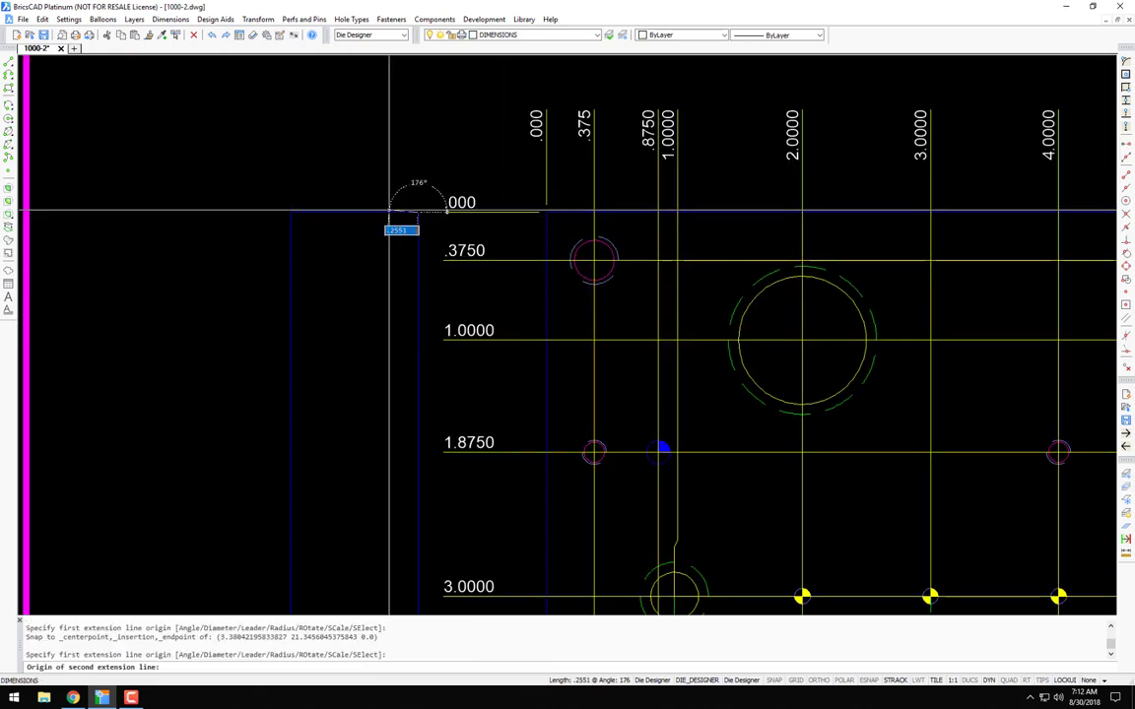
pyautogui.click(291, 211)
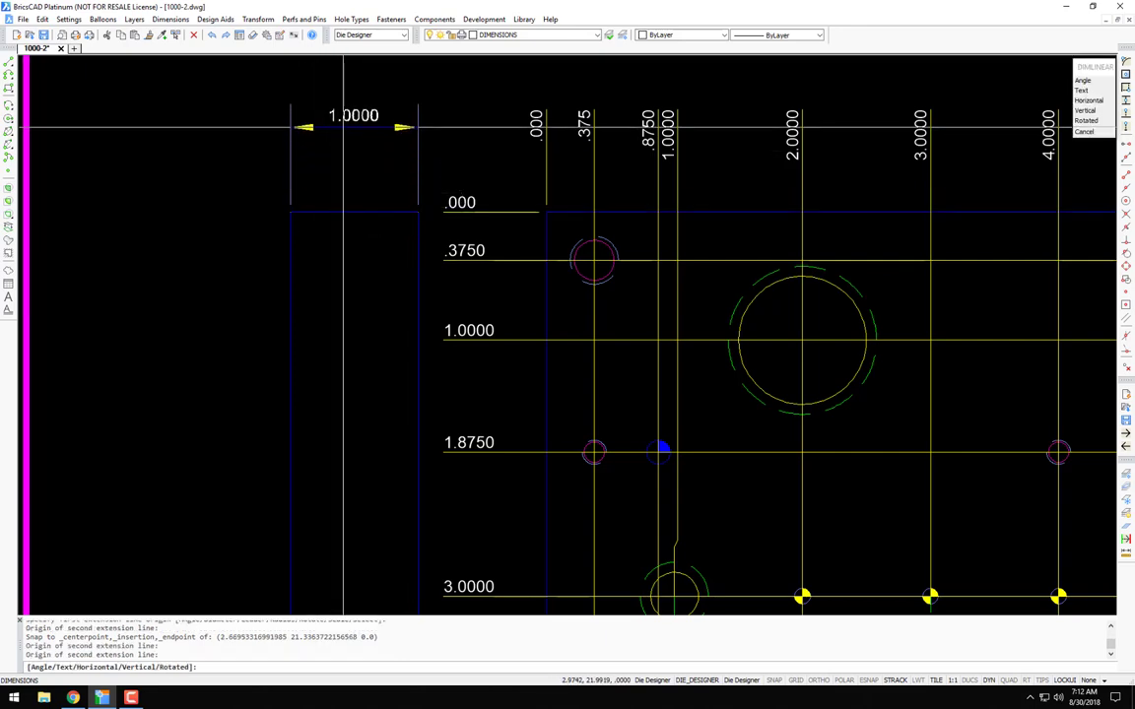
pyautogui.click(342, 124)
pyautogui.press('Escape')
# Step: Stretch the left ends of the upper plate's left-hand .000 and 6.000 datum lines out to the side view
pyautogui.scroll(-3, 341, 155)
pyautogui.scroll(5, 348, 175)
pyautogui.press('Escape')
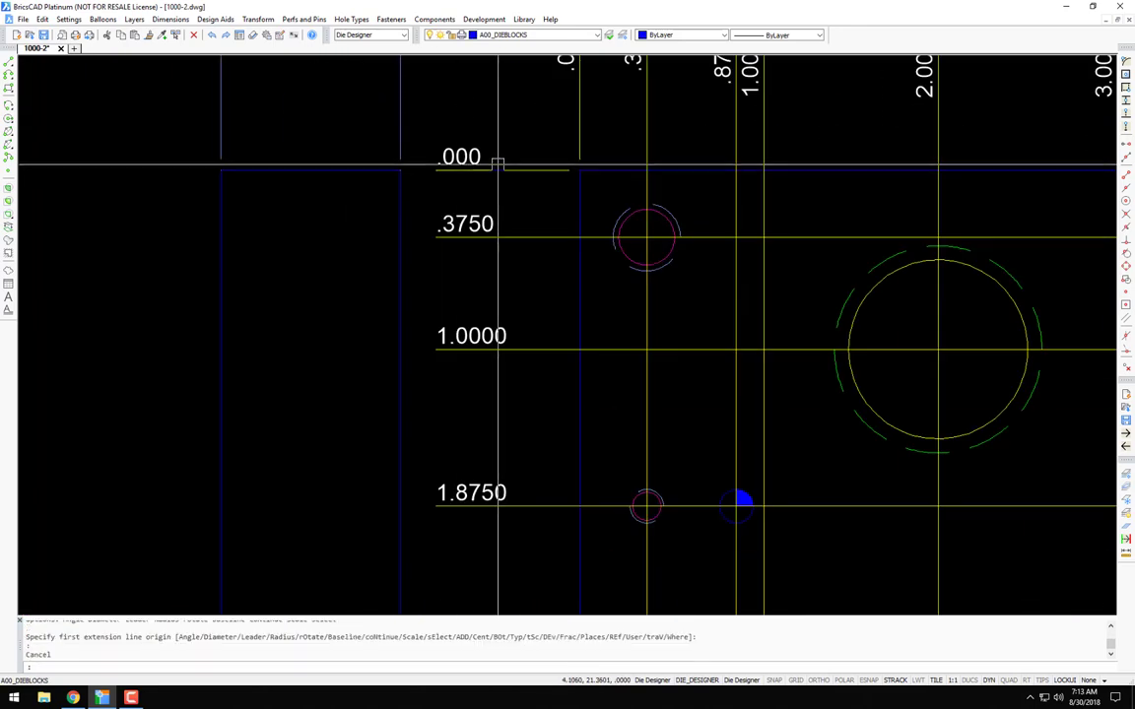
pyautogui.click(435, 169)
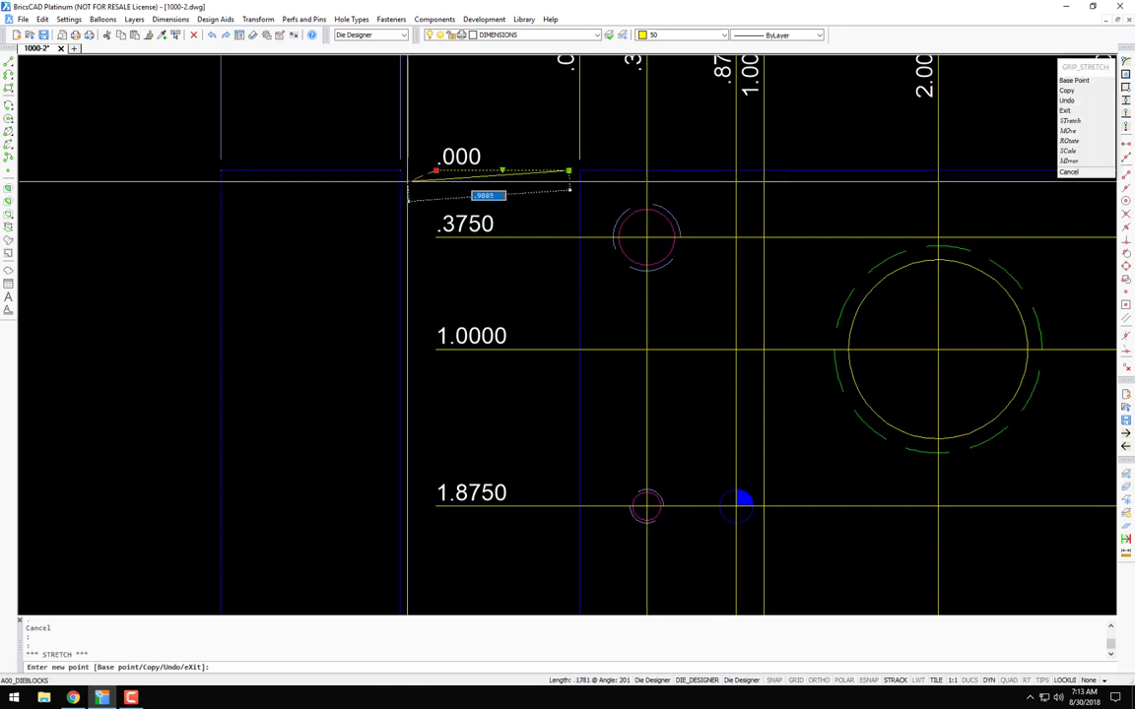
pyautogui.press('F8')
pyautogui.scroll(-4, 418, 195)
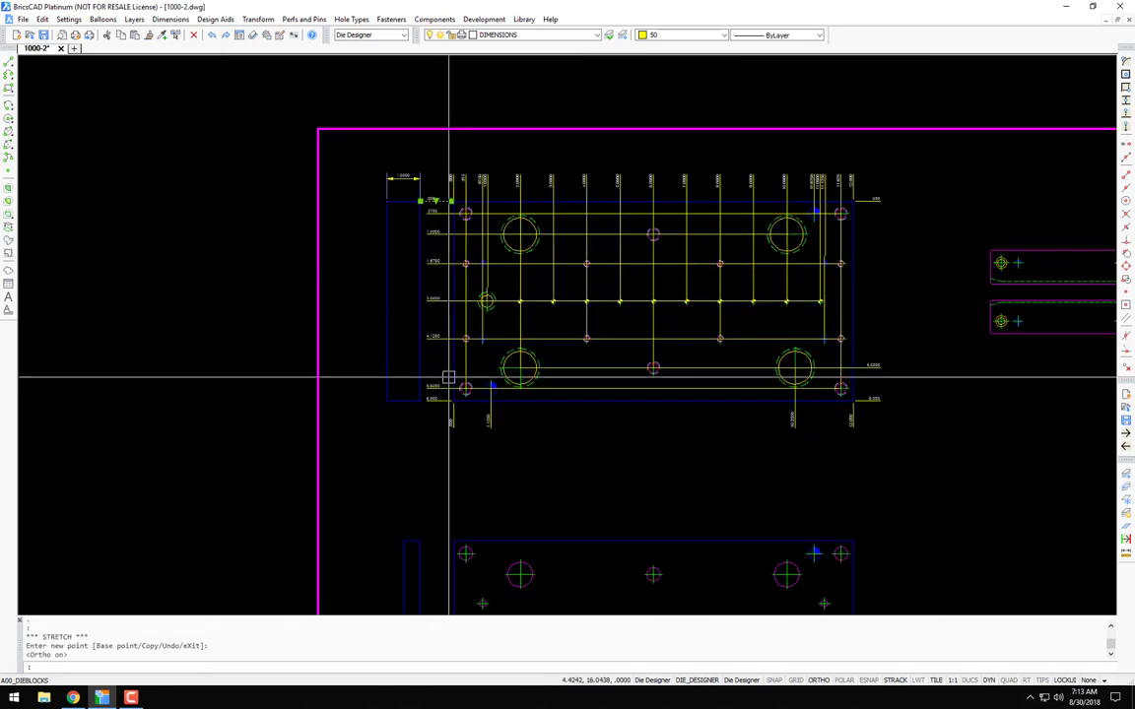
pyautogui.scroll(5, 453, 452)
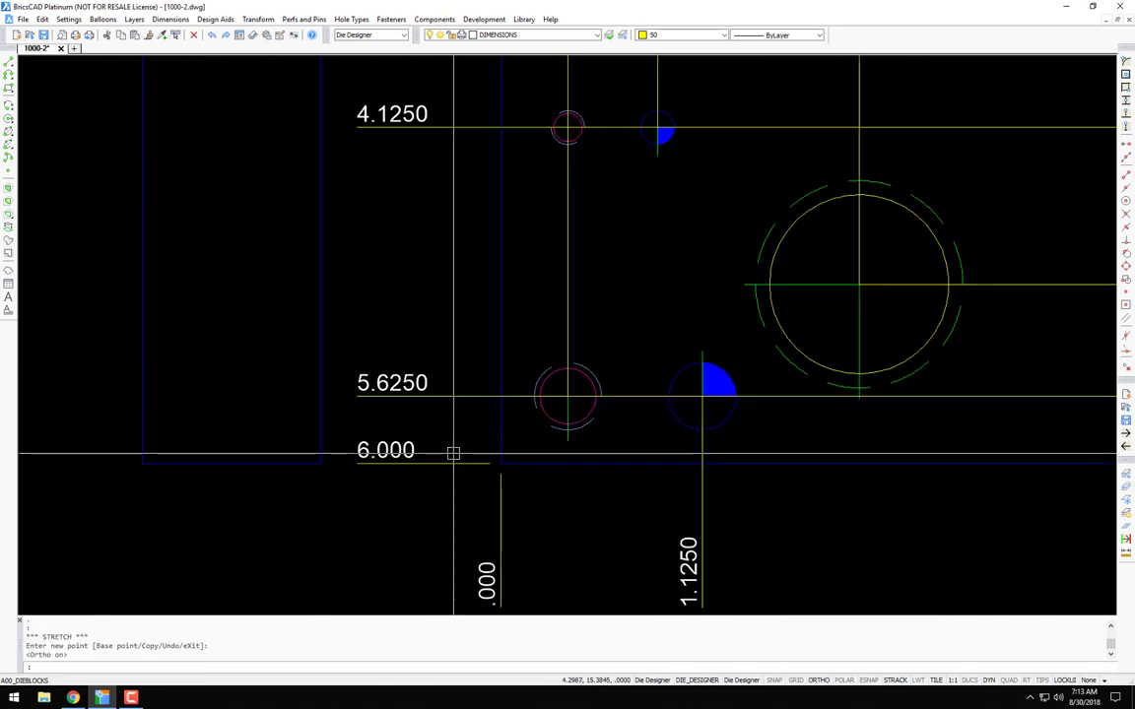
pyautogui.click(329, 463)
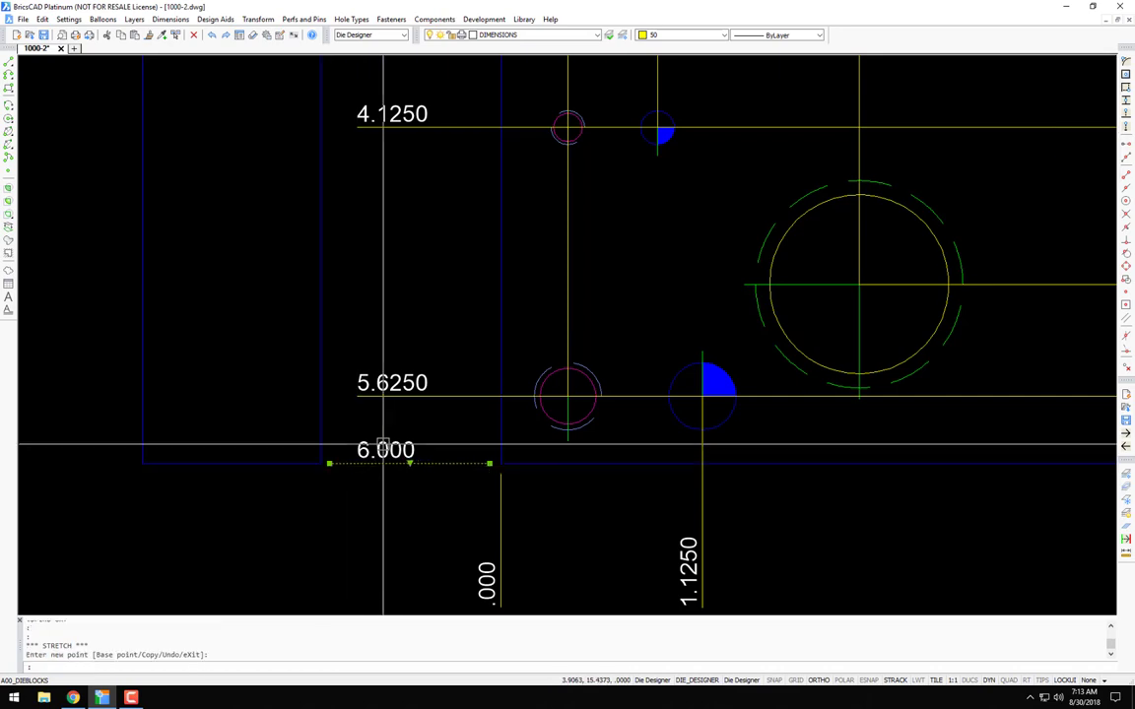
# Step: Start datum dimensioning on the lower plate with its top edge as the reference
pyautogui.scroll(-5, 451, 418)
pyautogui.scroll(-3, 625, 443)
pyautogui.moveTo(625, 444); pyautogui.dragTo(537, 203, button='middle')
pyautogui.scroll(3, 517, 233)
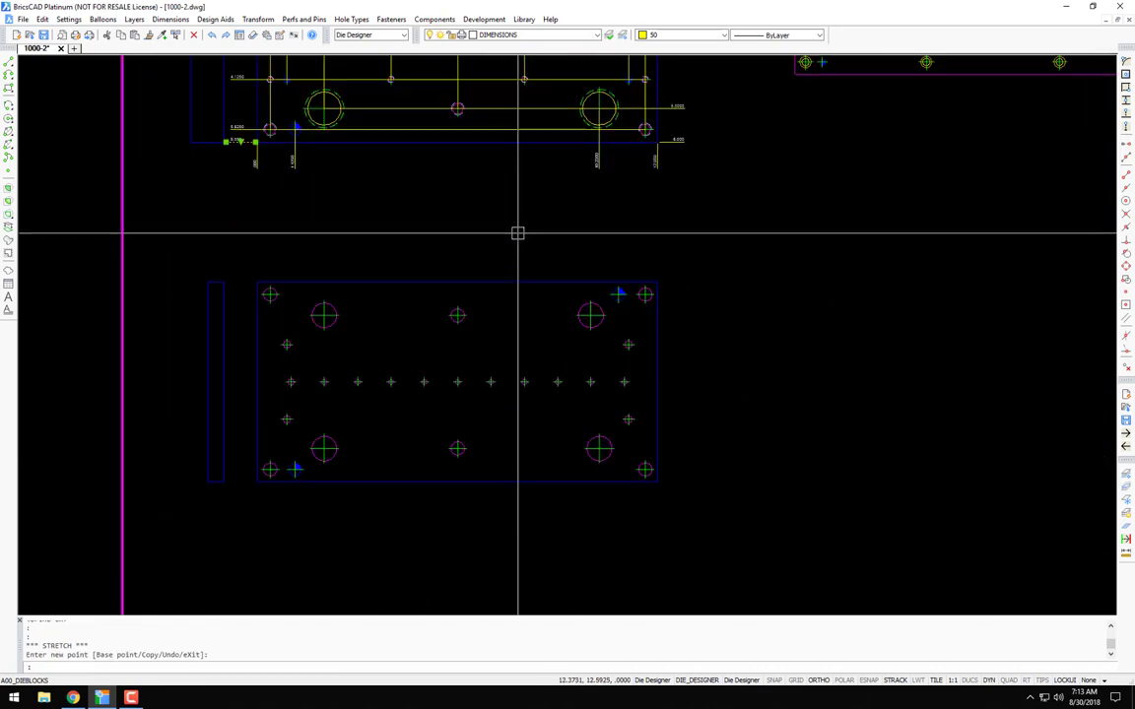
pyautogui.write('dt')
pyautogui.press('Return')
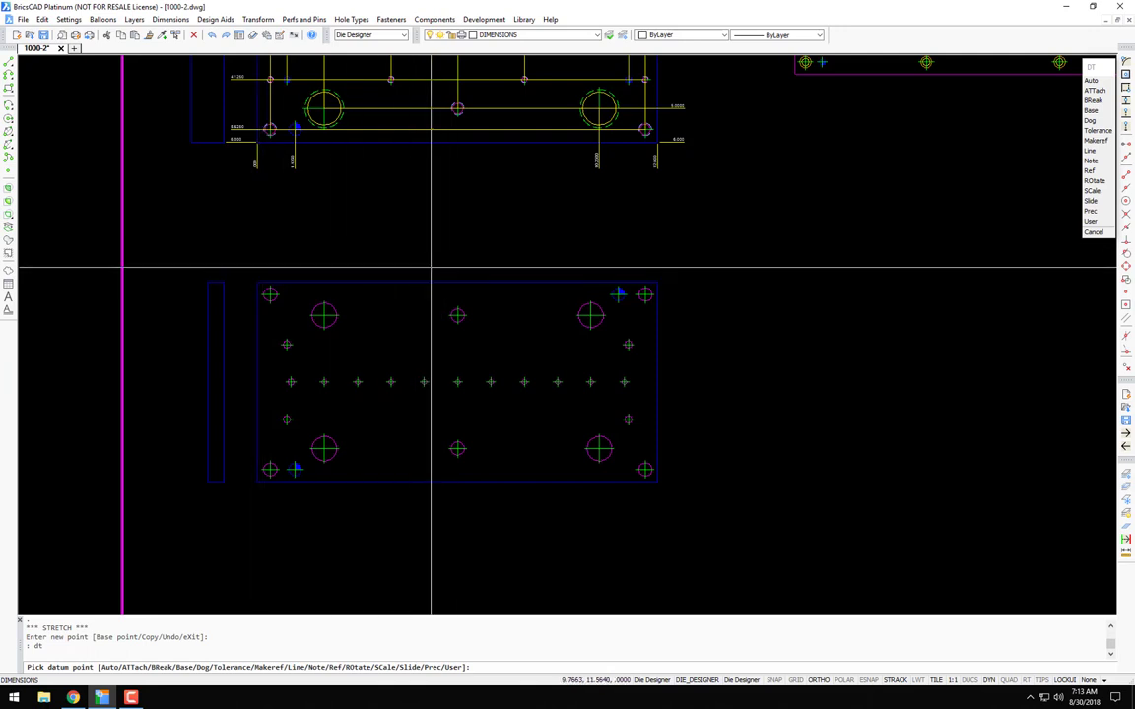
pyautogui.write('r')
pyautogui.press('Return')
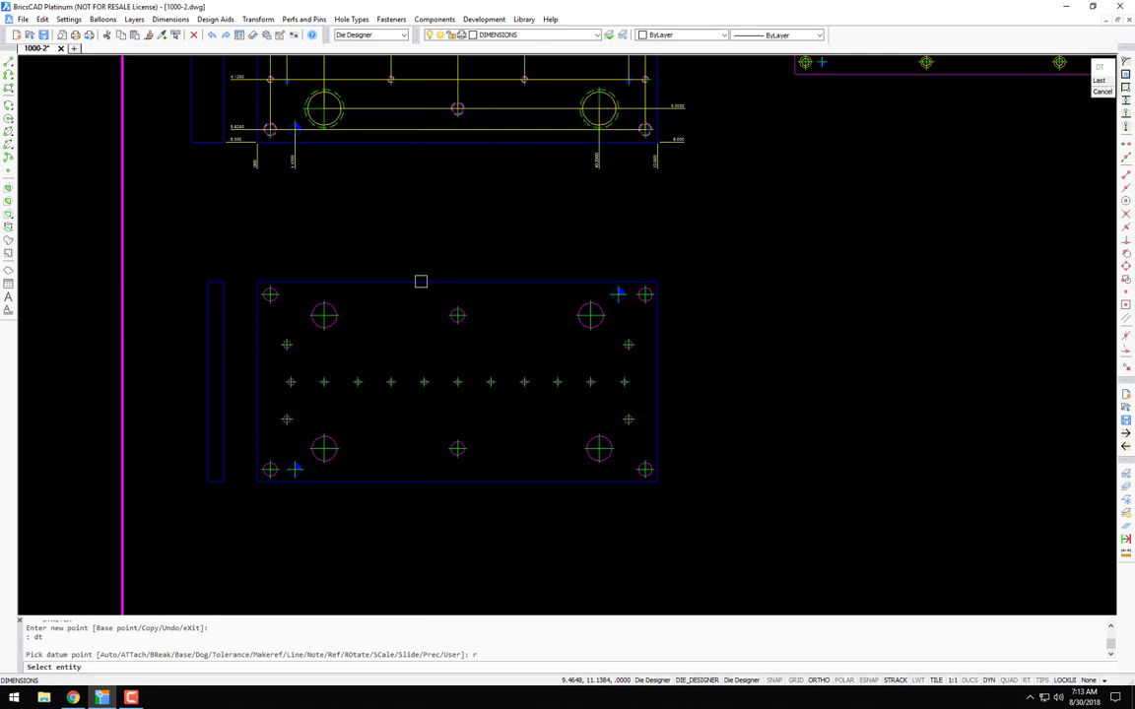
pyautogui.click(421, 282)
# Step: Auto-dimension all holes of the lower plate, with the plate's lower-left and upper-right corners as boundaries
pyautogui.write('a')
pyautogui.press('Return')
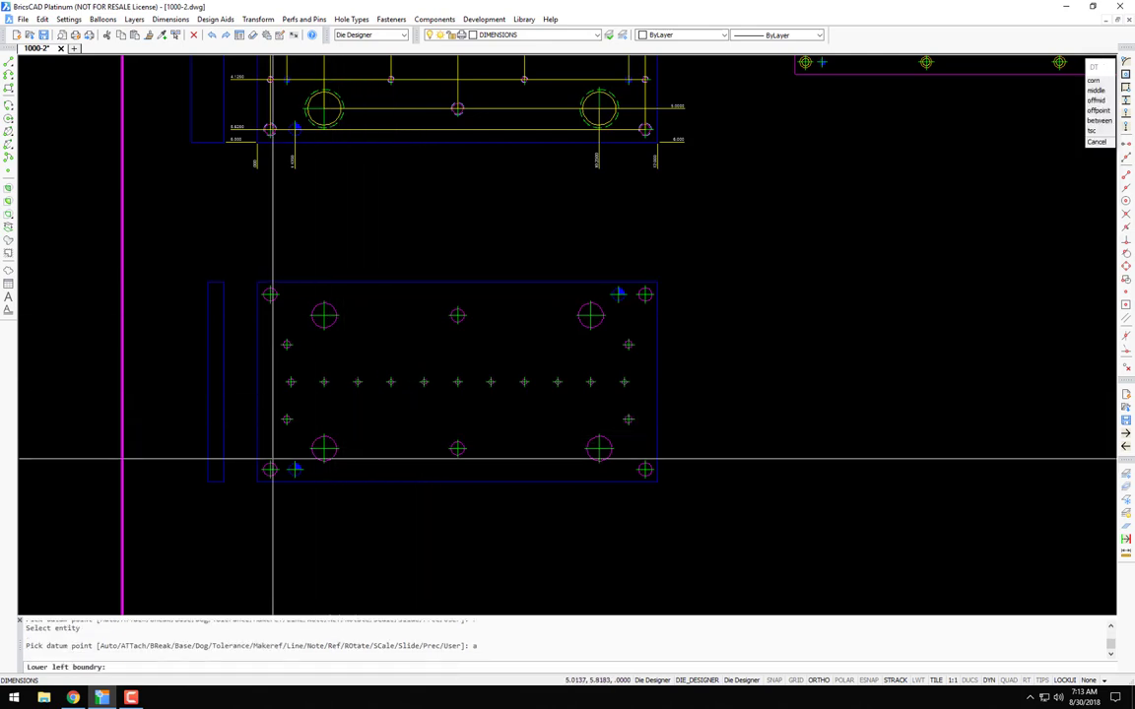
pyautogui.click(257, 483)
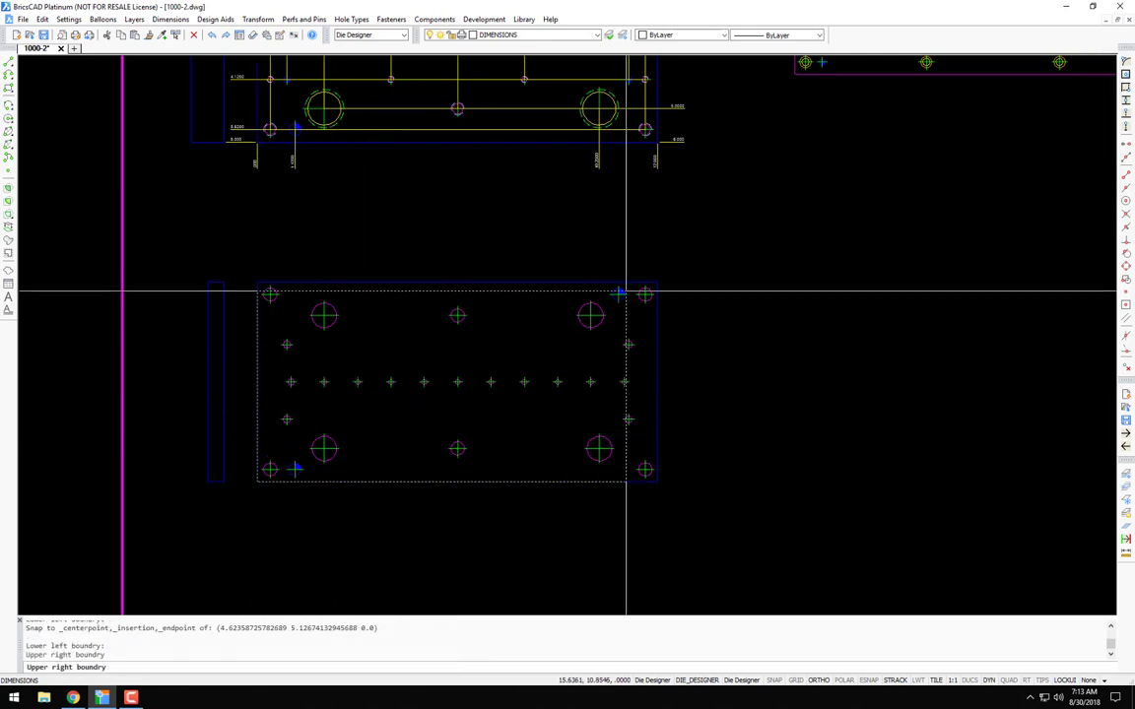
pyautogui.click(678, 264)
pyautogui.click(240, 520)
pyautogui.press('Return')
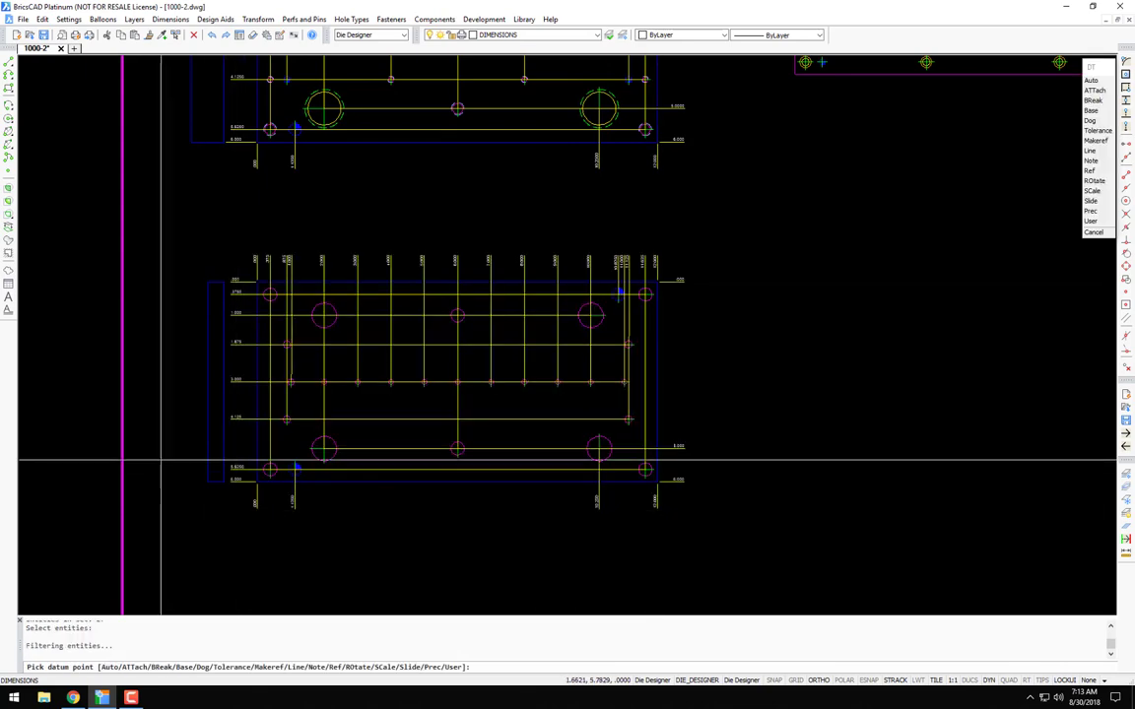
pyautogui.scroll(5, 314, 478)
pyautogui.scroll(4, 554, 411)
pyautogui.press('Escape')
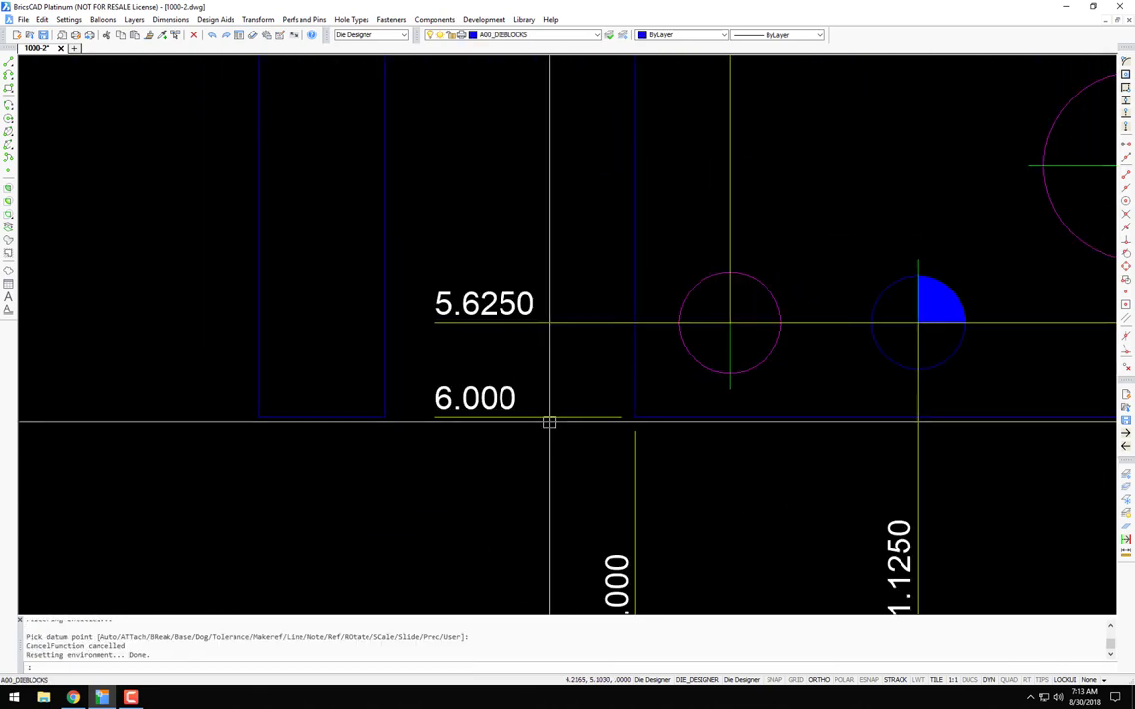
# Step: Stretch the left ends of the lower plate's left-hand 6.000 and .000 datum lines toward its side view
pyautogui.click(549, 418)
pyautogui.click(435, 417)
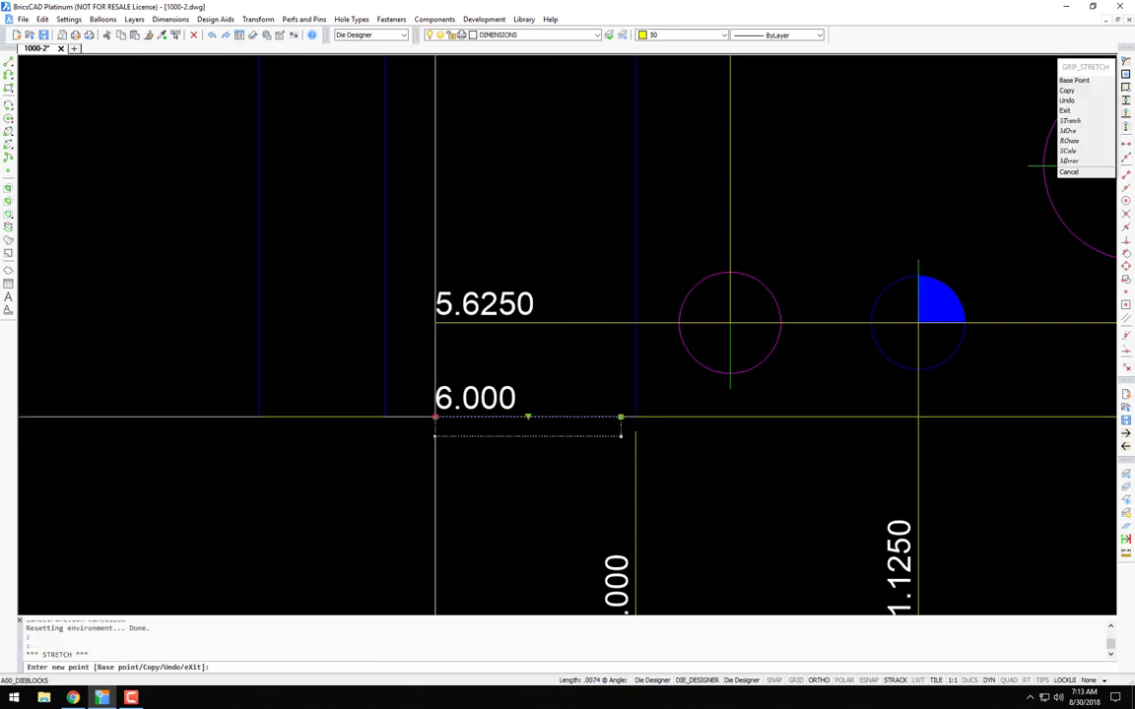
pyautogui.scroll(-4, 443, 421)
pyautogui.moveTo(437, 127); pyautogui.dragTo(495, 501, button='middle')
pyautogui.scroll(3, 524, 385)
pyautogui.click(506, 384)
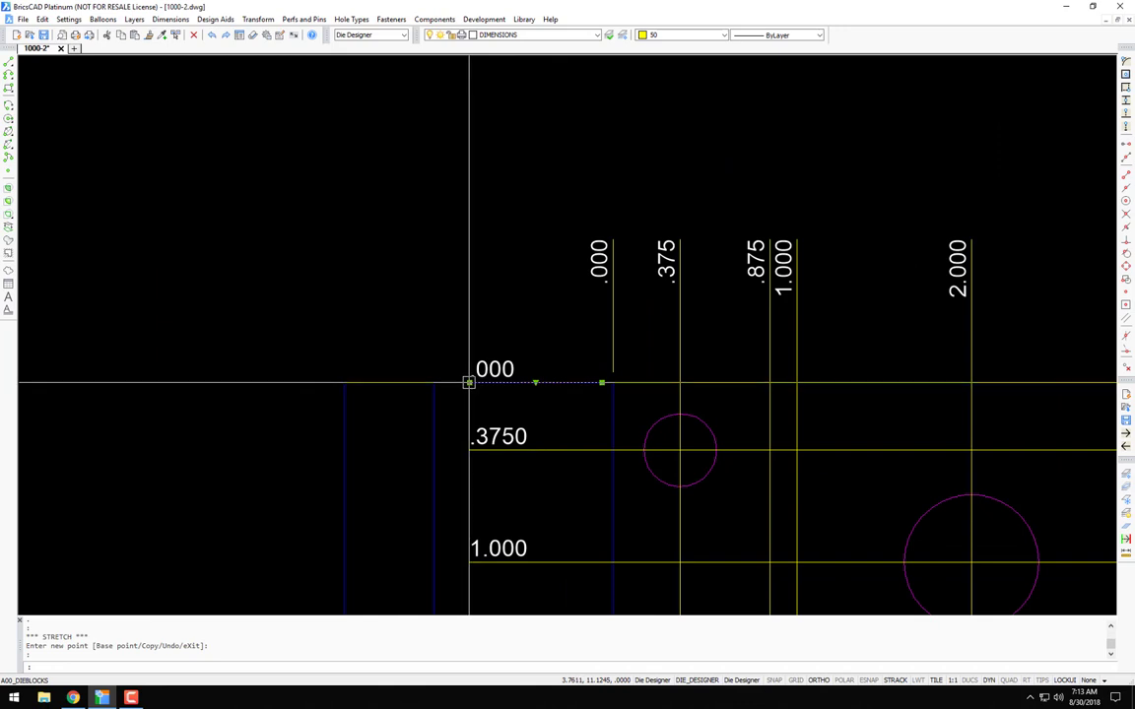
pyautogui.click(469, 382)
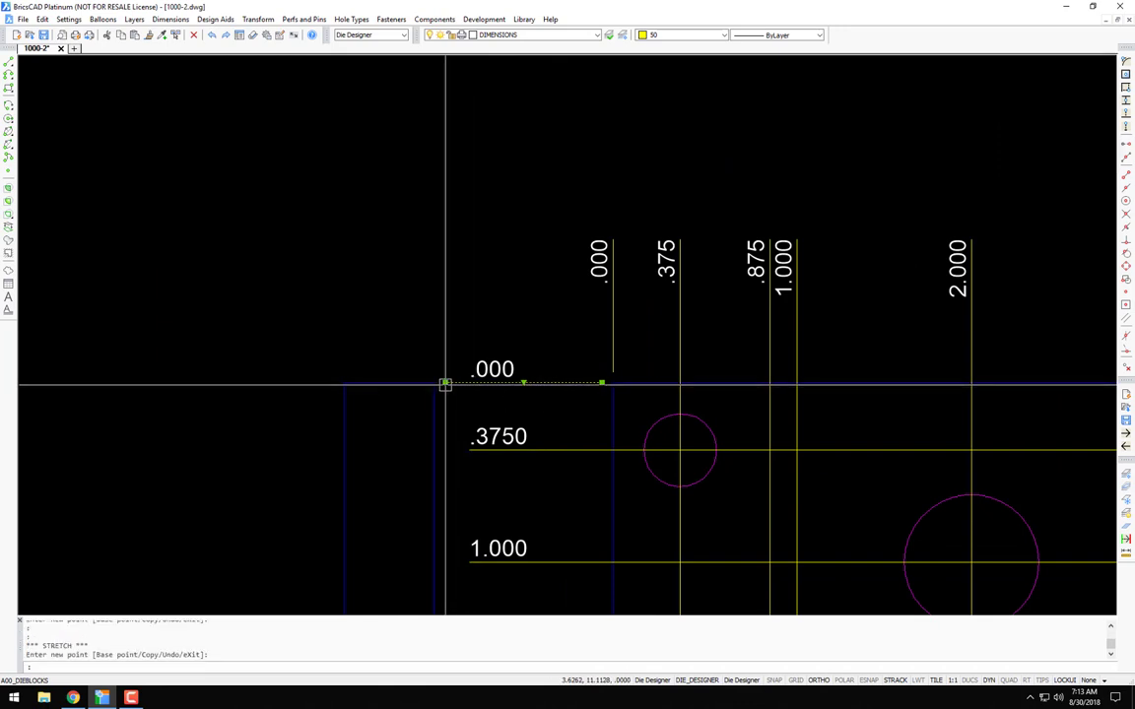
pyautogui.click(445, 382)
# Step: Dimension the width of the lower plate's side view, placing the dimension above it
pyautogui.write('ad')
pyautogui.press('Return')
pyautogui.click(433, 383)
pyautogui.click(354, 382)
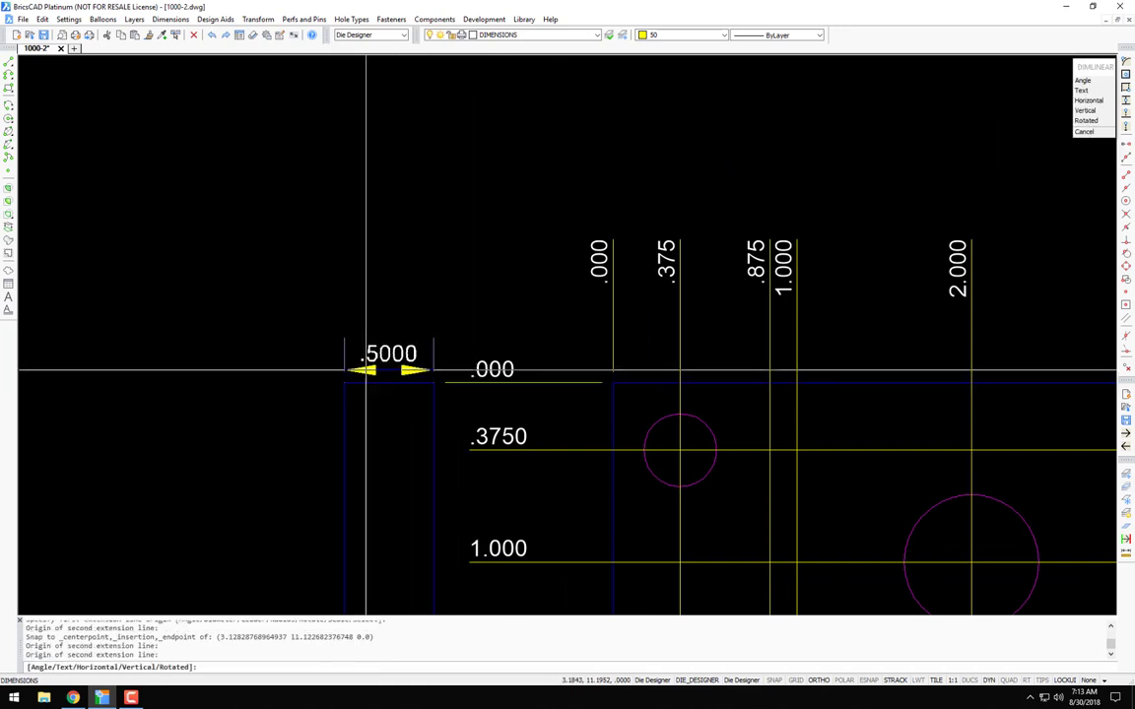
pyautogui.click(373, 266)
pyautogui.press('Return')
# Step: Examine the upper plate's datum dimensions, including the jogged line at the counterbored hole and the decimal places of the labels
pyautogui.scroll(-5, 548, 329)
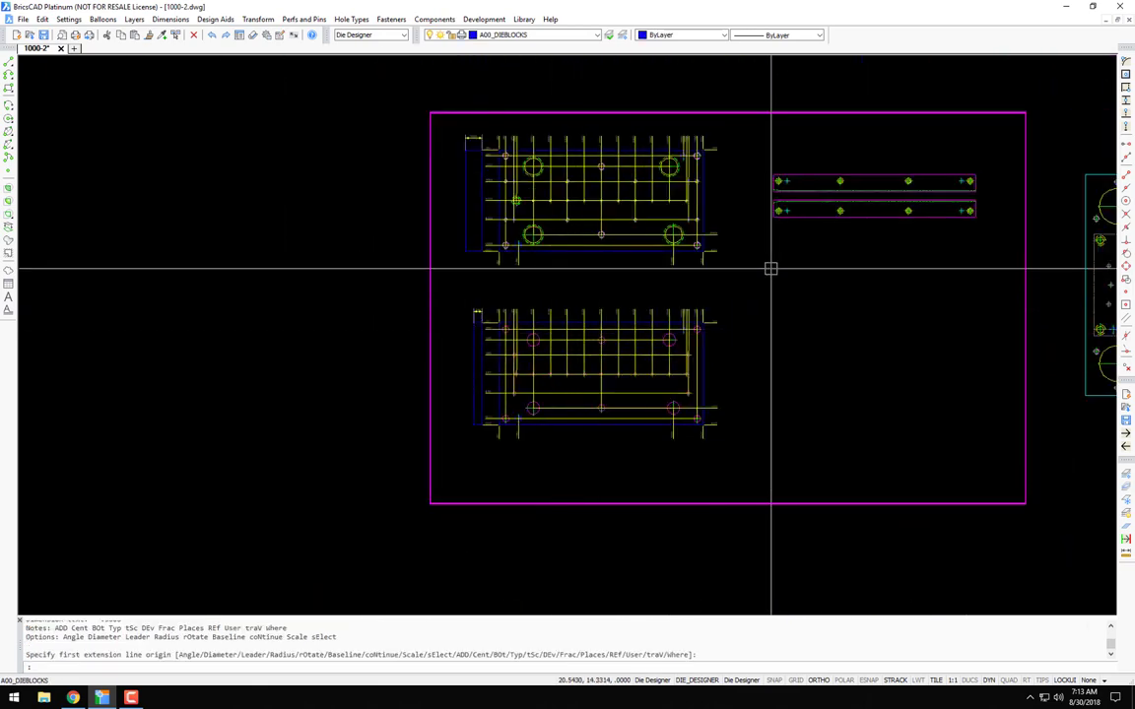
pyautogui.moveTo(761, 275); pyautogui.dragTo(578, 316, button='middle')
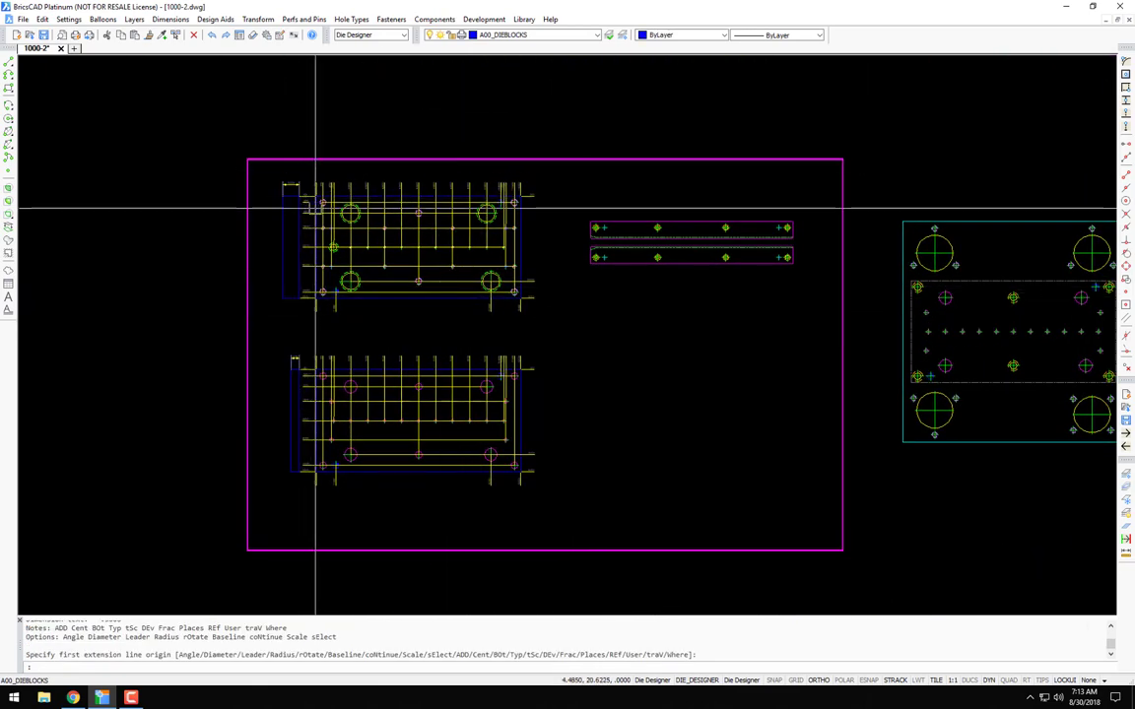
pyautogui.scroll(5, 335, 196)
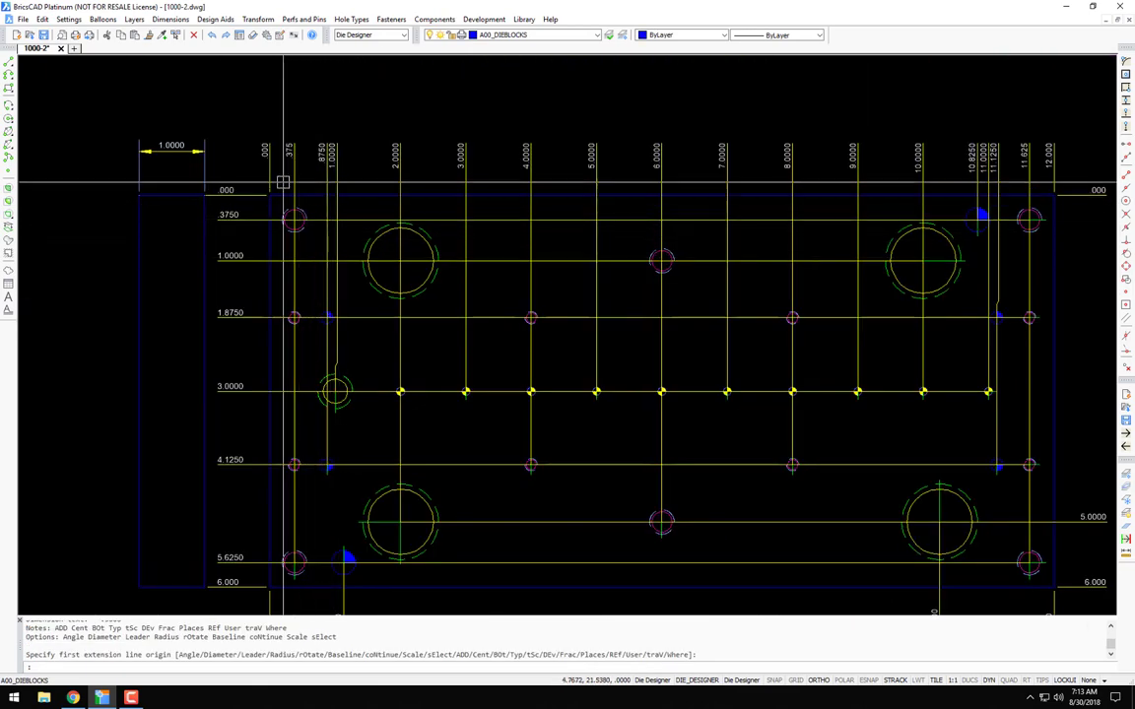
pyautogui.scroll(4, 295, 198)
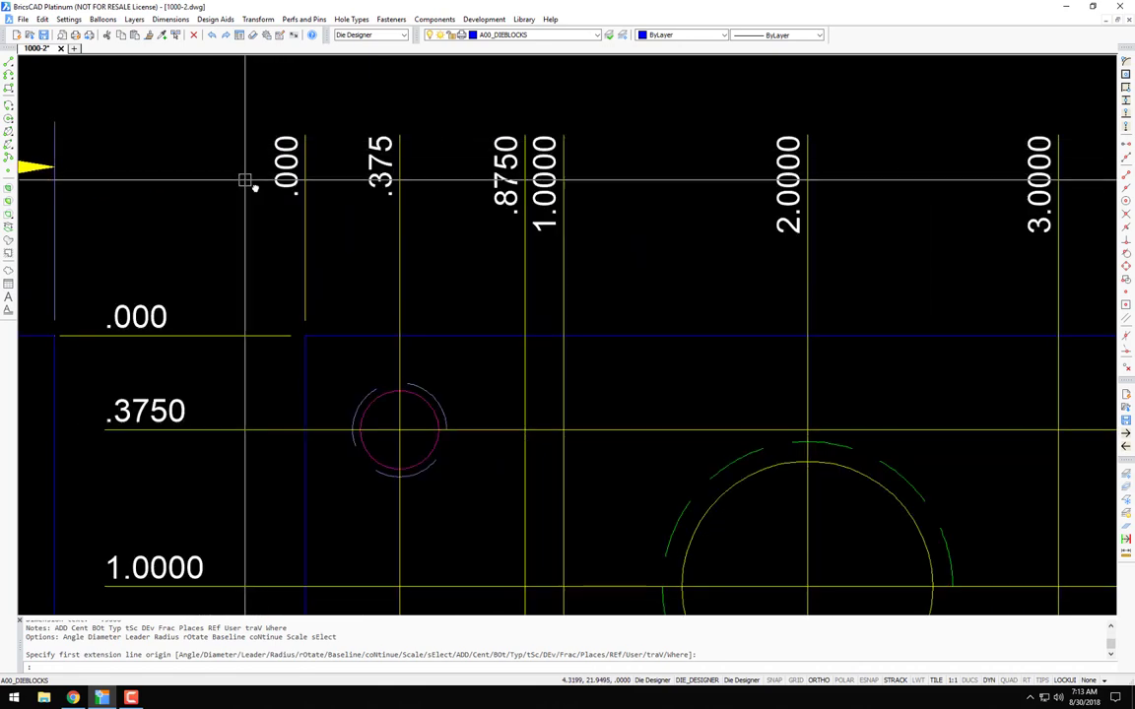
pyautogui.moveTo(236, 198); pyautogui.dragTo(345, 211, button='middle')
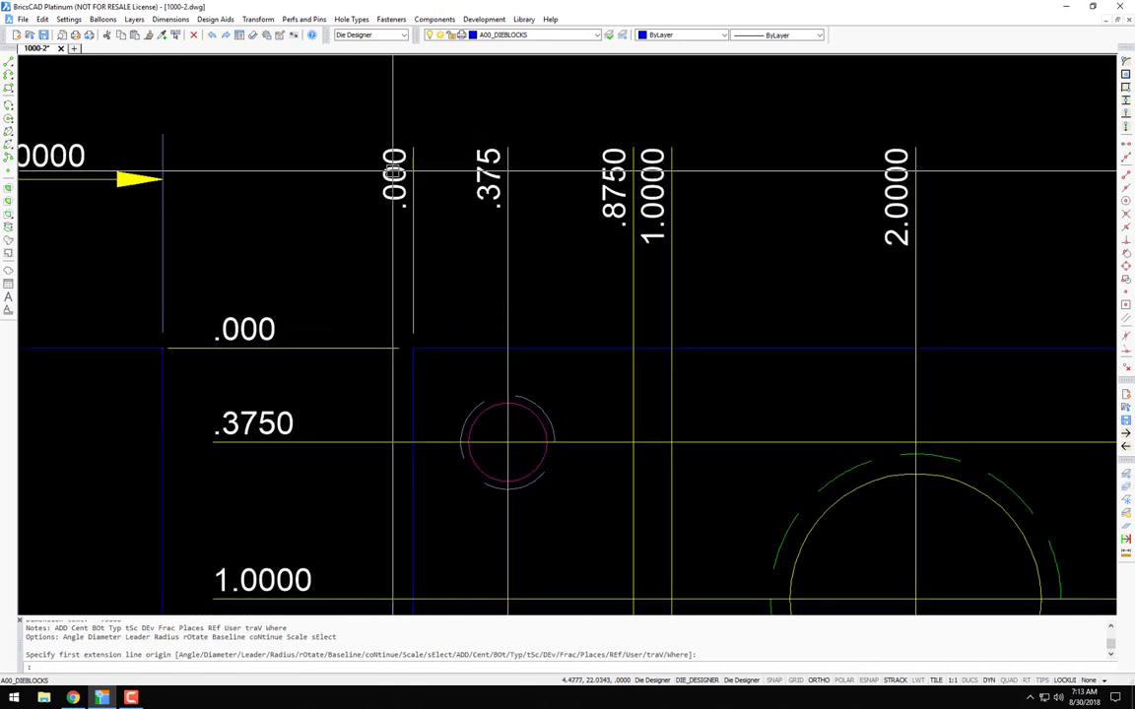
pyautogui.scroll(-5, 554, 177)
pyautogui.moveTo(568, 218); pyautogui.dragTo(410, 165, button='middle')
pyautogui.scroll(2, 408, 155)
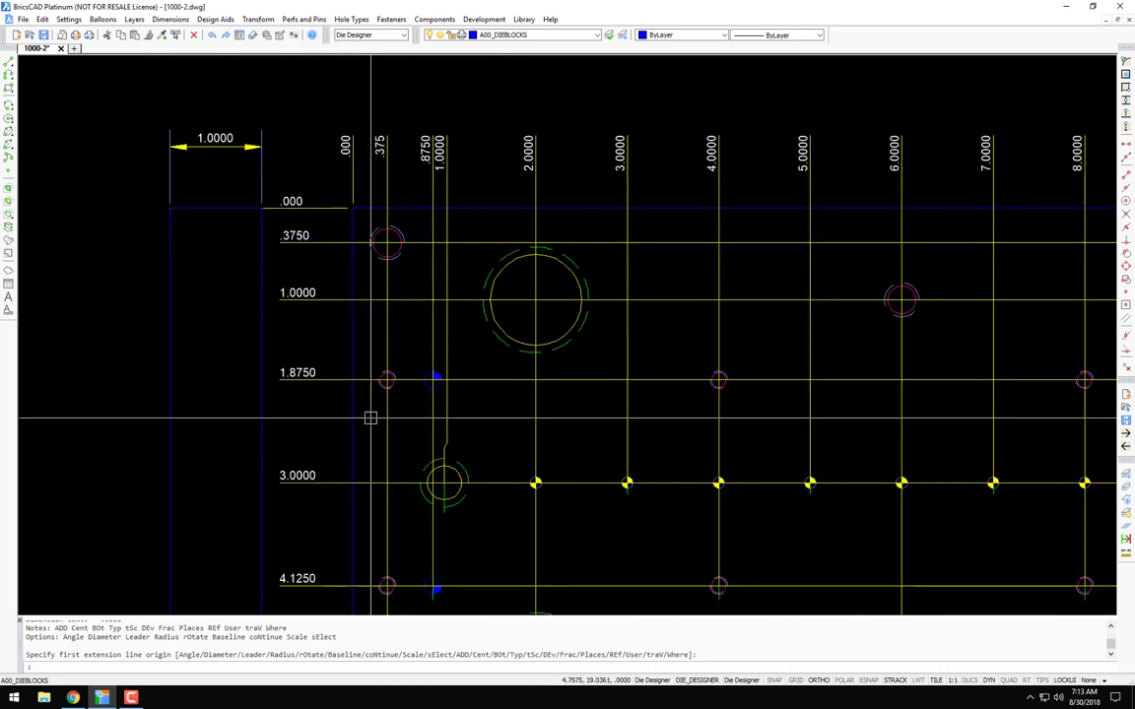
pyautogui.moveTo(392, 477); pyautogui.dragTo(382, 310, button='middle')
pyautogui.moveTo(480, 270)
pyautogui.mouseDown(button='middle')
pyautogui.moveTo(461, 442)
pyautogui.moveTo(480, 202)
pyautogui.mouseUp(button='middle')
pyautogui.scroll(4, 418, 138)
pyautogui.scroll(-3, 470, 417)
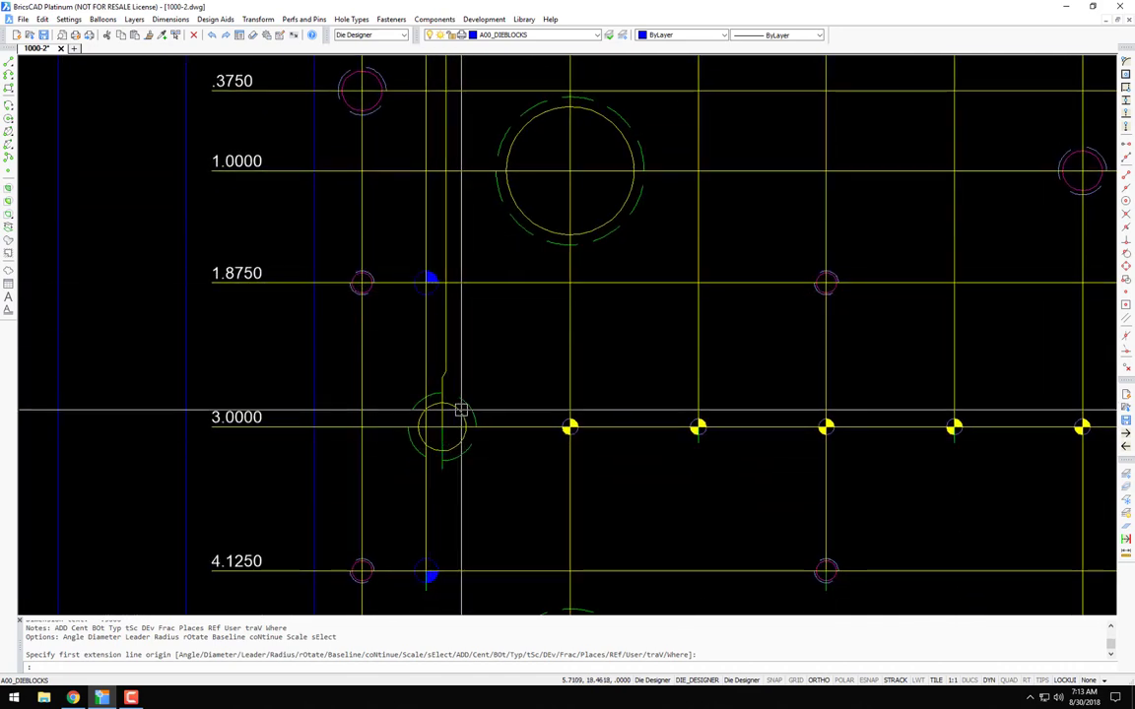
pyautogui.moveTo(540, 215); pyautogui.dragTo(517, 451, button='middle')
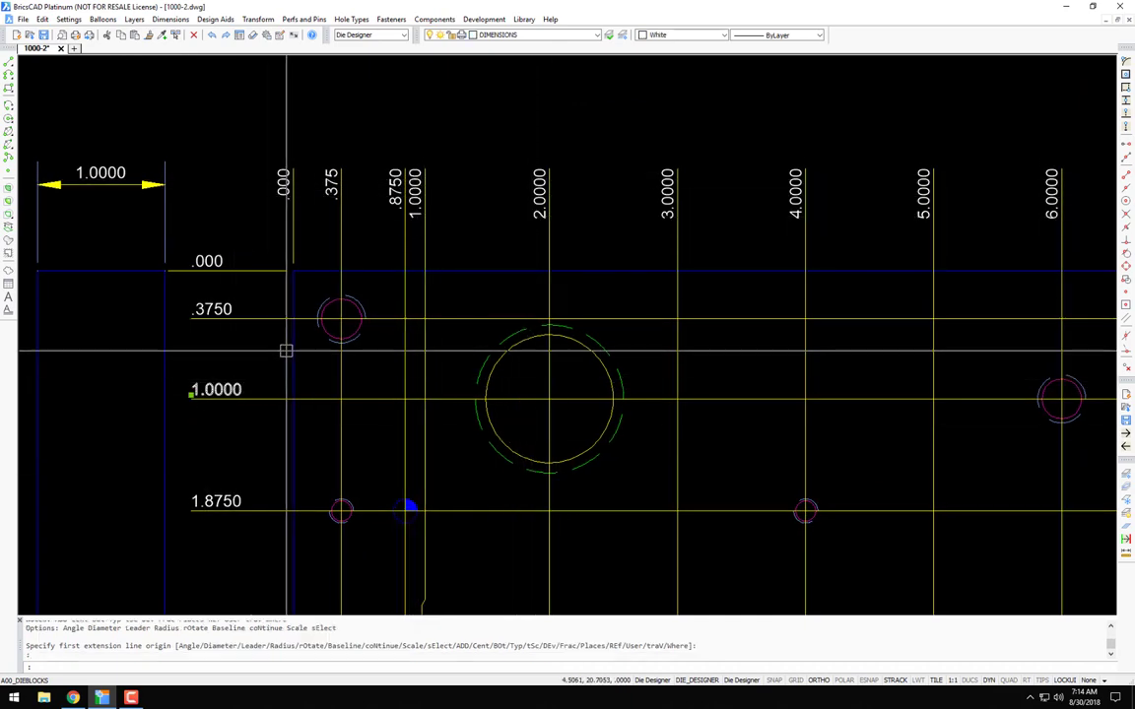
pyautogui.scroll(-5, 466, 415)
pyautogui.moveTo(466, 414); pyautogui.dragTo(385, 329, button='middle')
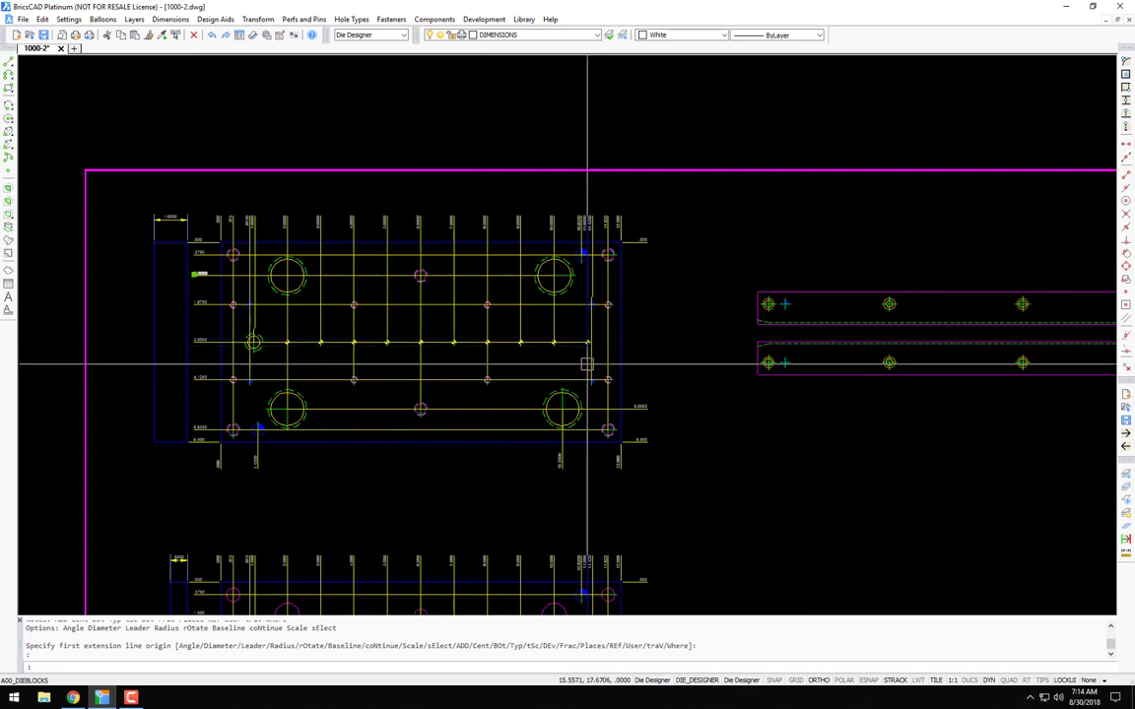
pyautogui.scroll(-3, 488, 301)
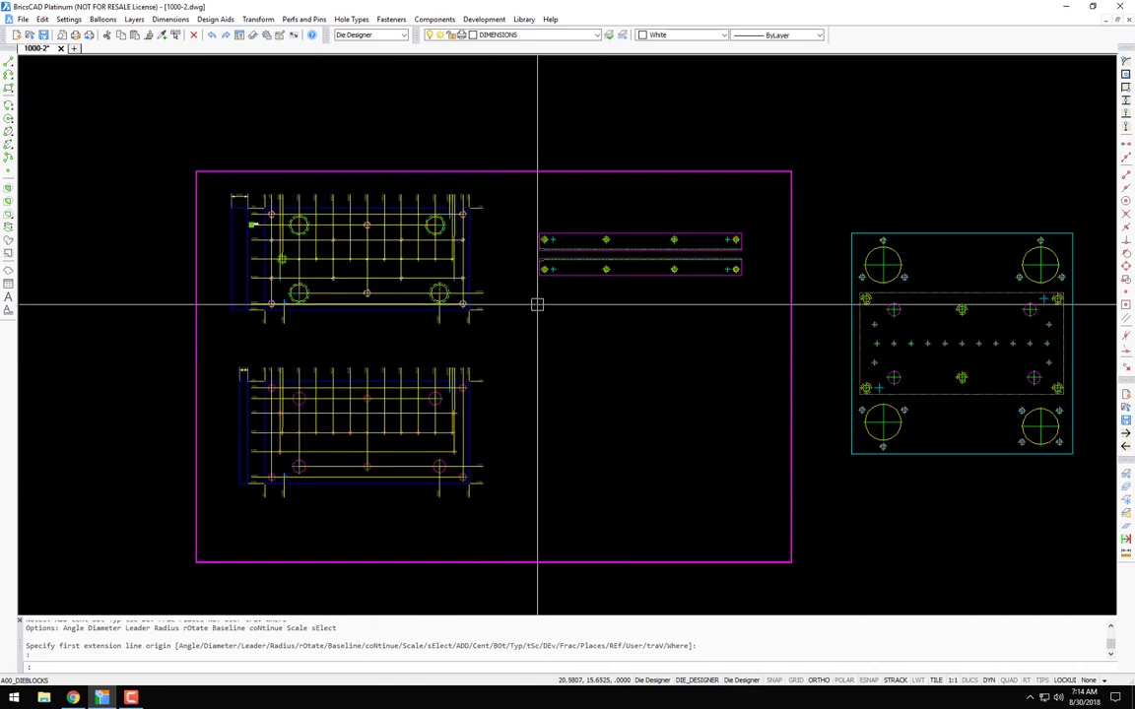
pyautogui.moveTo(542, 315); pyautogui.dragTo(461, 355, button='middle')
pyautogui.press('Escape')
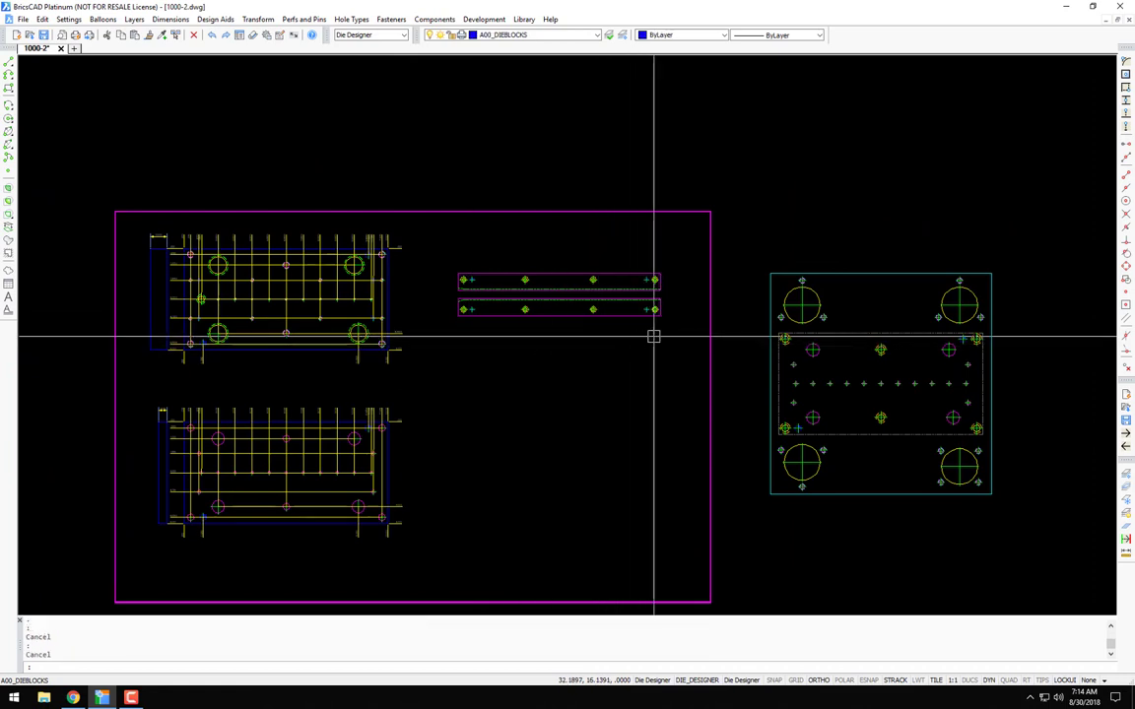
pyautogui.write('z')
pyautogui.press('Return')
pyautogui.click(685, 335)
pyautogui.click(434, 243)
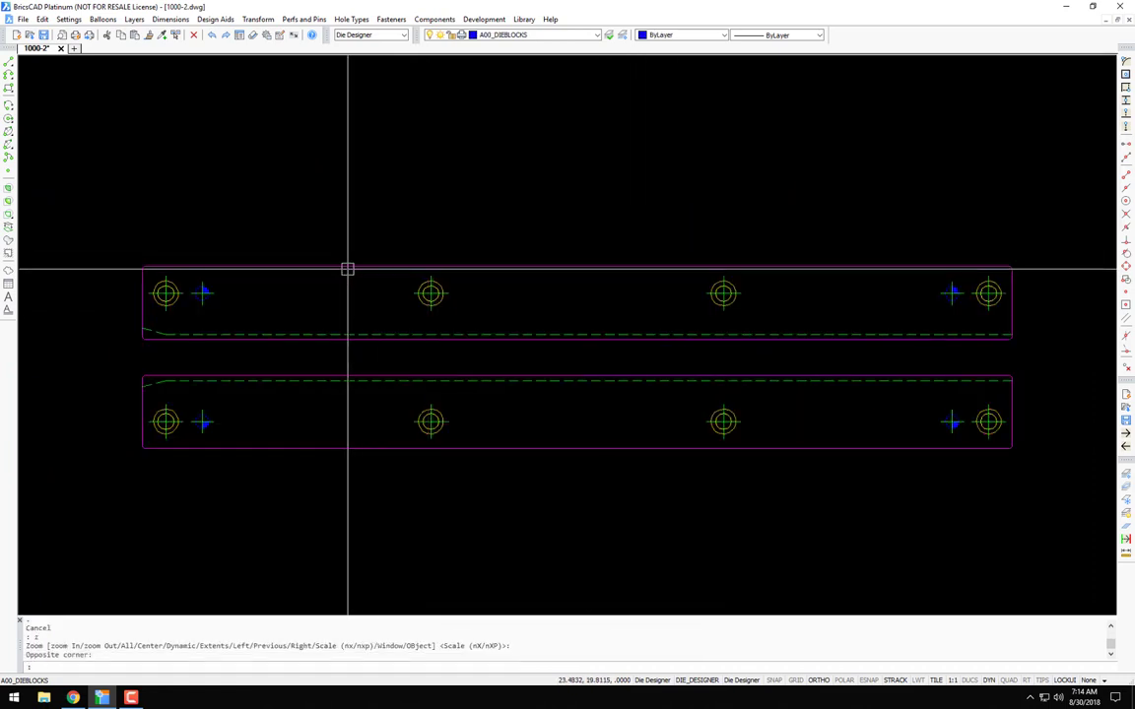
pyautogui.press('Return')
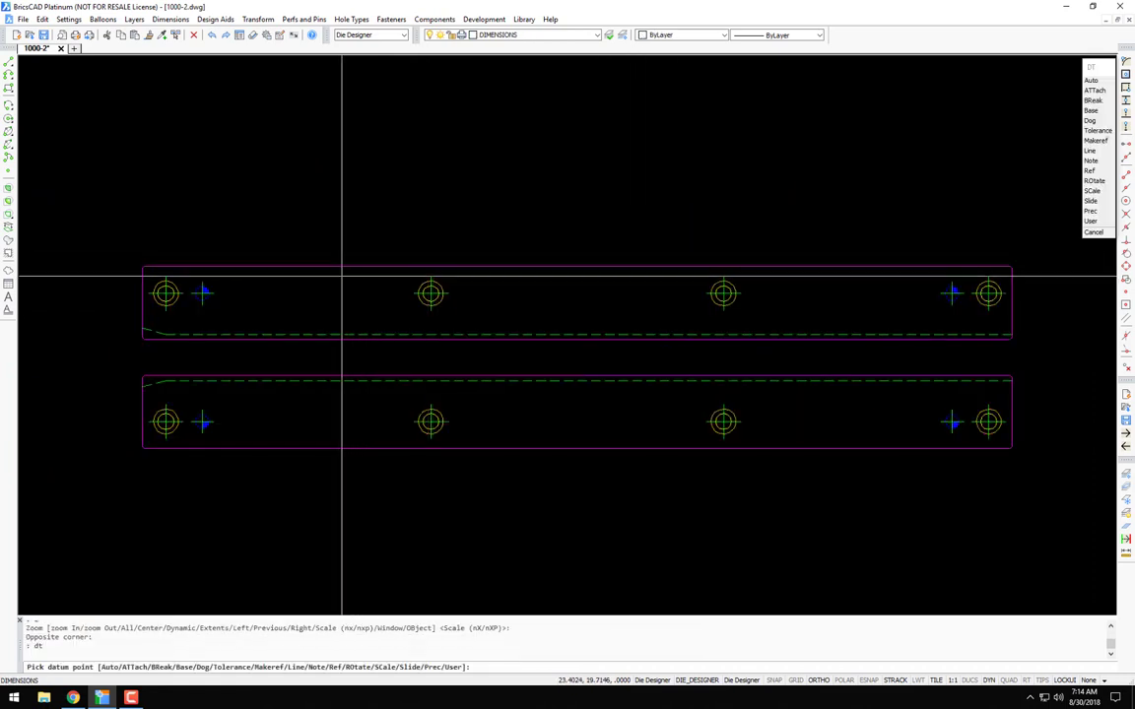
pyautogui.press('Escape')
pyautogui.press('Escape')
# Step: Start datum dimensioning on the large plate outside the sheet border, with the top edge of its dash-dot inner outline as reference
pyautogui.scroll(-7, 332, 276)
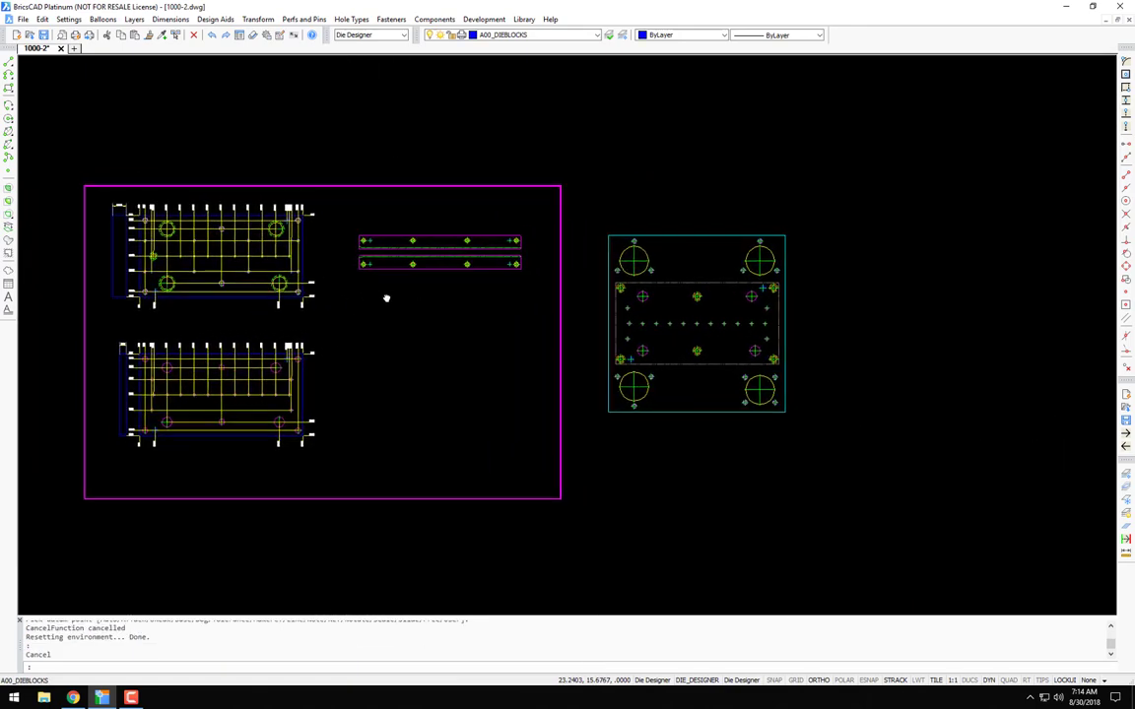
pyautogui.scroll(4, 385, 263)
pyautogui.moveTo(596, 306); pyautogui.dragTo(256, 261, button='middle')
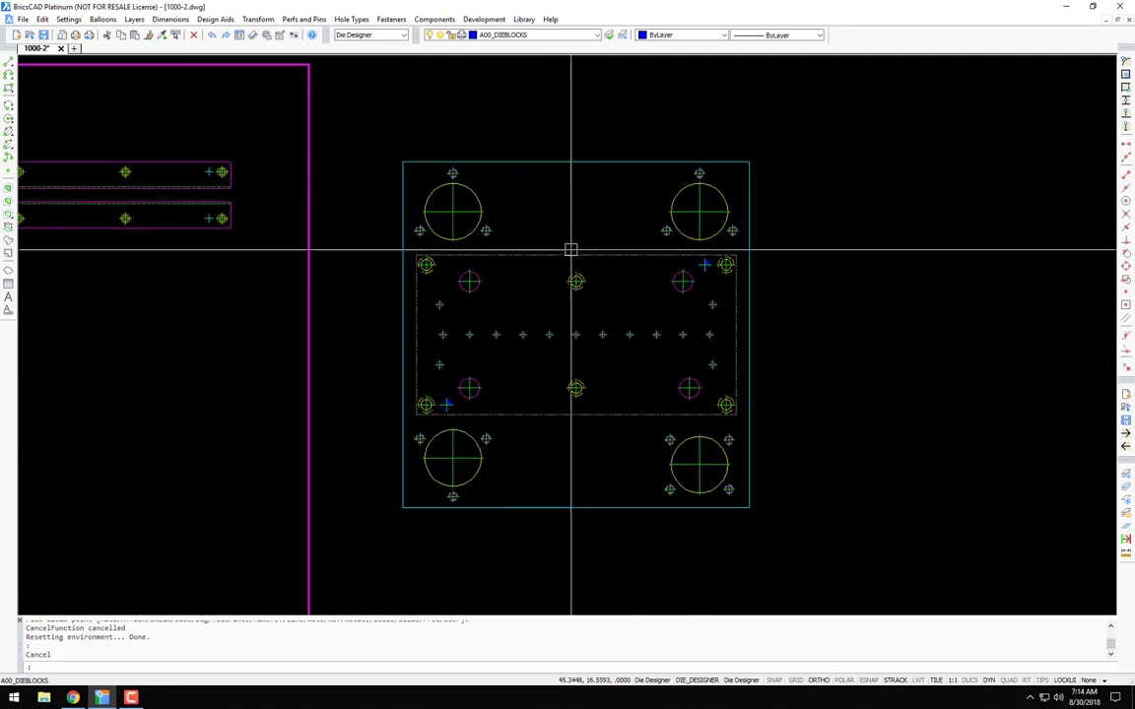
pyautogui.moveTo(572, 250); pyautogui.dragTo(509, 255, button='middle')
pyautogui.scroll(2, 426, 256)
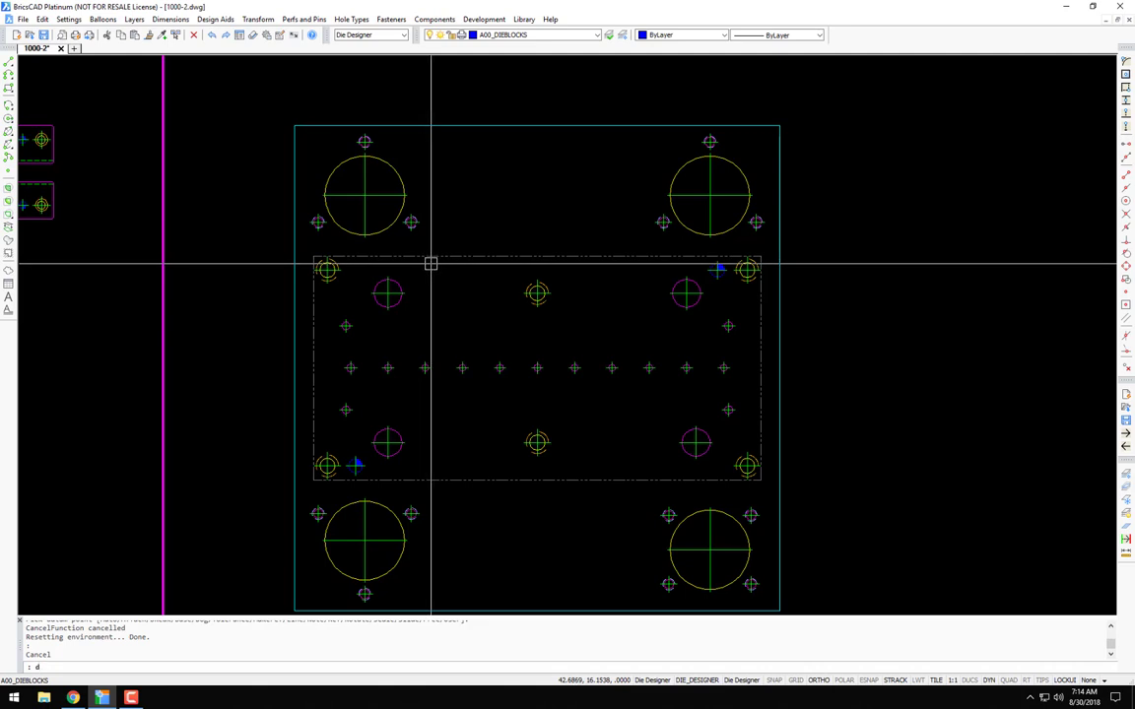
pyautogui.write('t')
pyautogui.press('Return')
pyautogui.write('r')
pyautogui.press('Return')
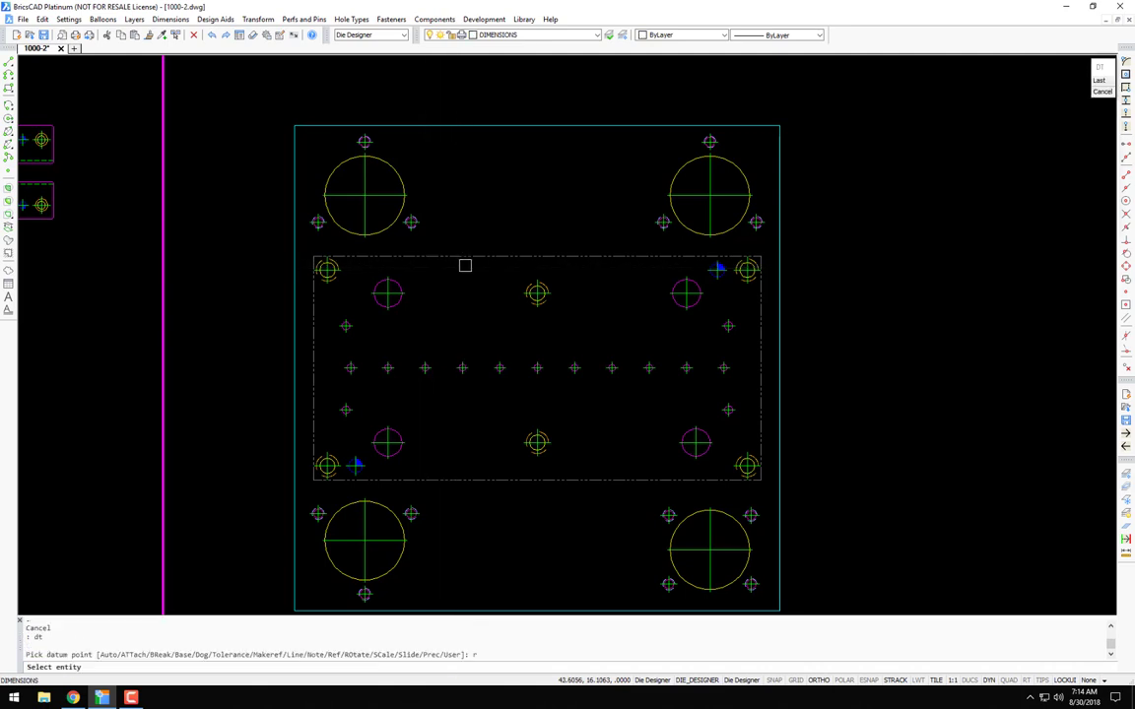
pyautogui.click(470, 257)
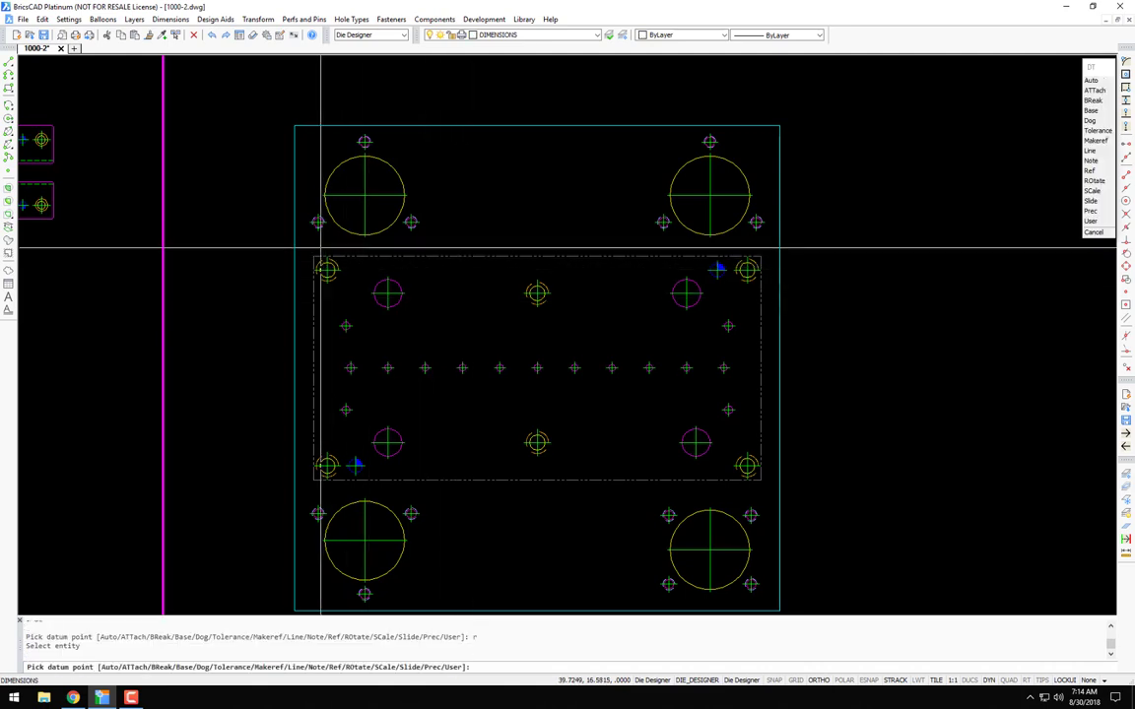
# Step: Place zero datums upward and to the left from the dash-dot outline's upper-left corner and make both of them reference dimensions
pyautogui.scroll(4, 320, 248)
pyautogui.click(302, 273)
pyautogui.scroll(-1, 313, 225)
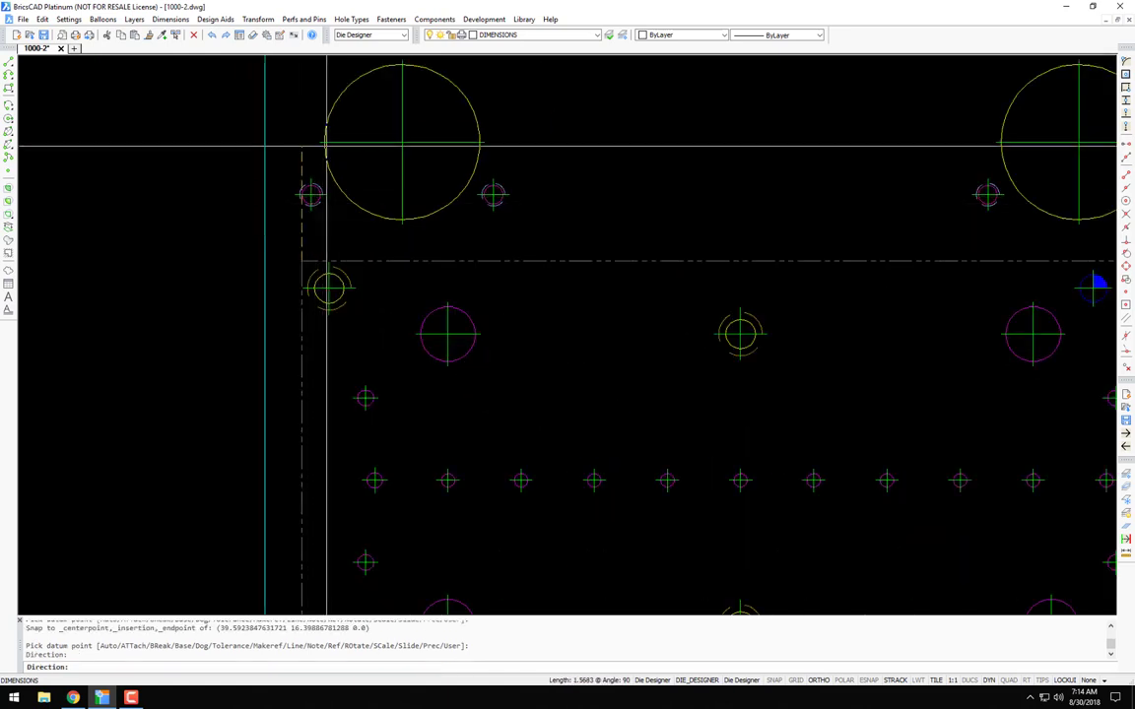
pyautogui.click(326, 105)
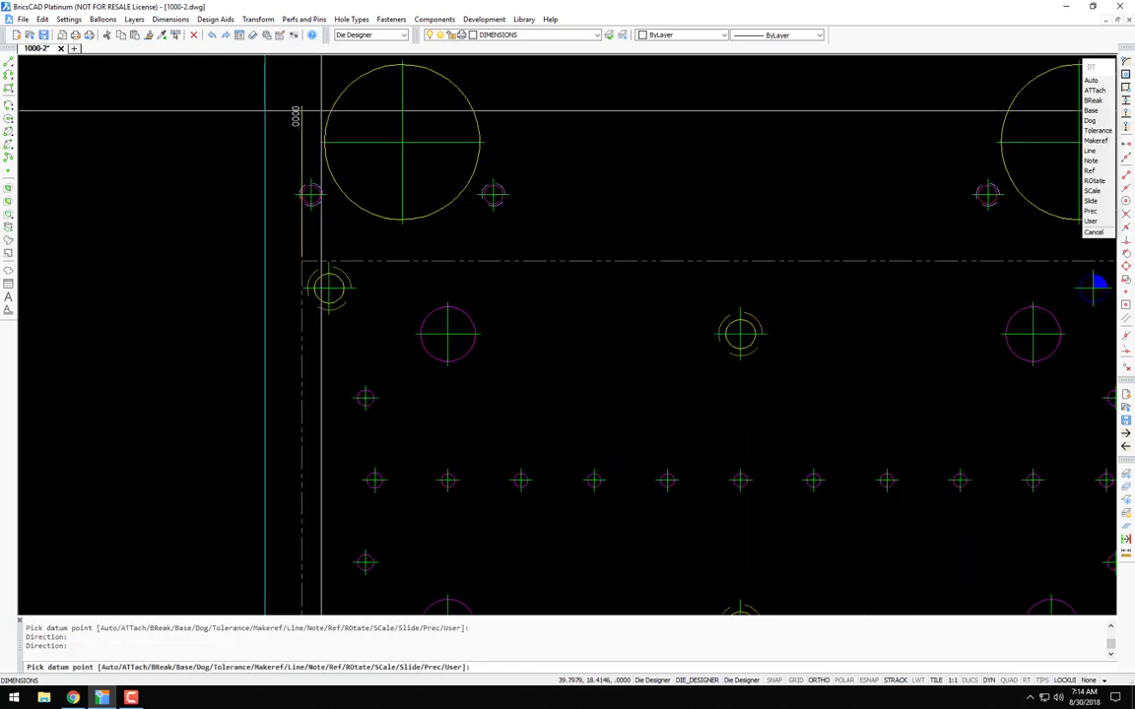
pyautogui.click(300, 261)
pyautogui.click(219, 277)
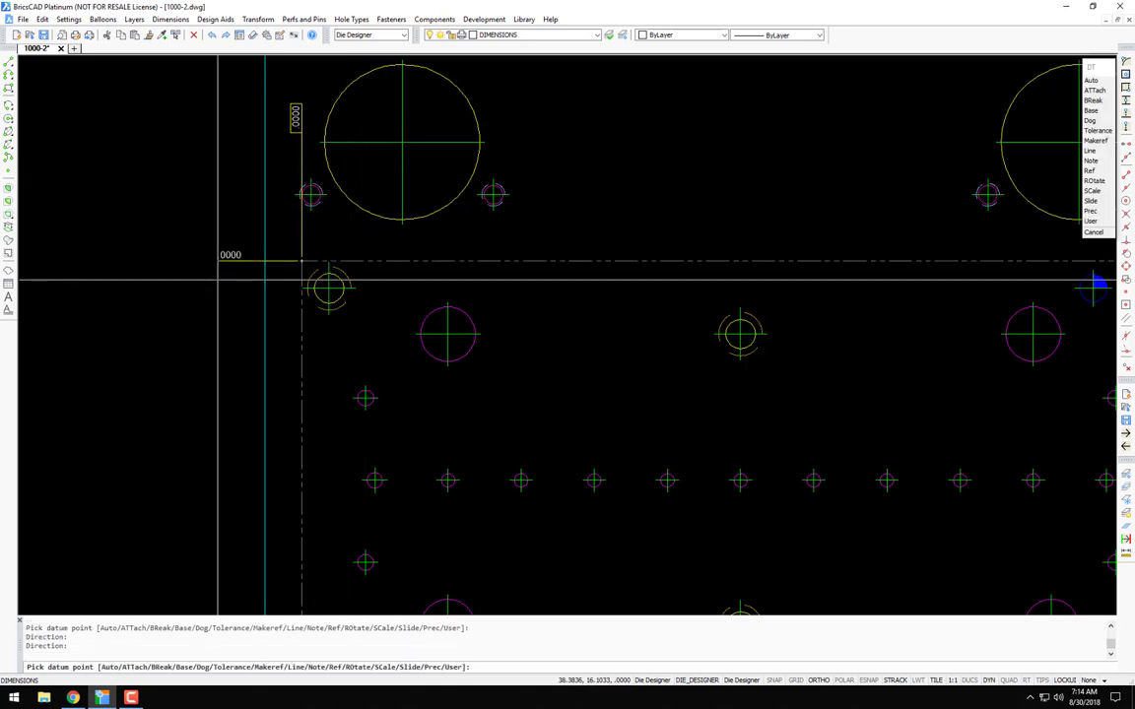
pyautogui.write('m')
pyautogui.press('Return')
# Step: Add a datum dimension at the dash-dot outline's lower-left corner, extending left past the plate edge
pyautogui.scroll(-3, 258, 258)
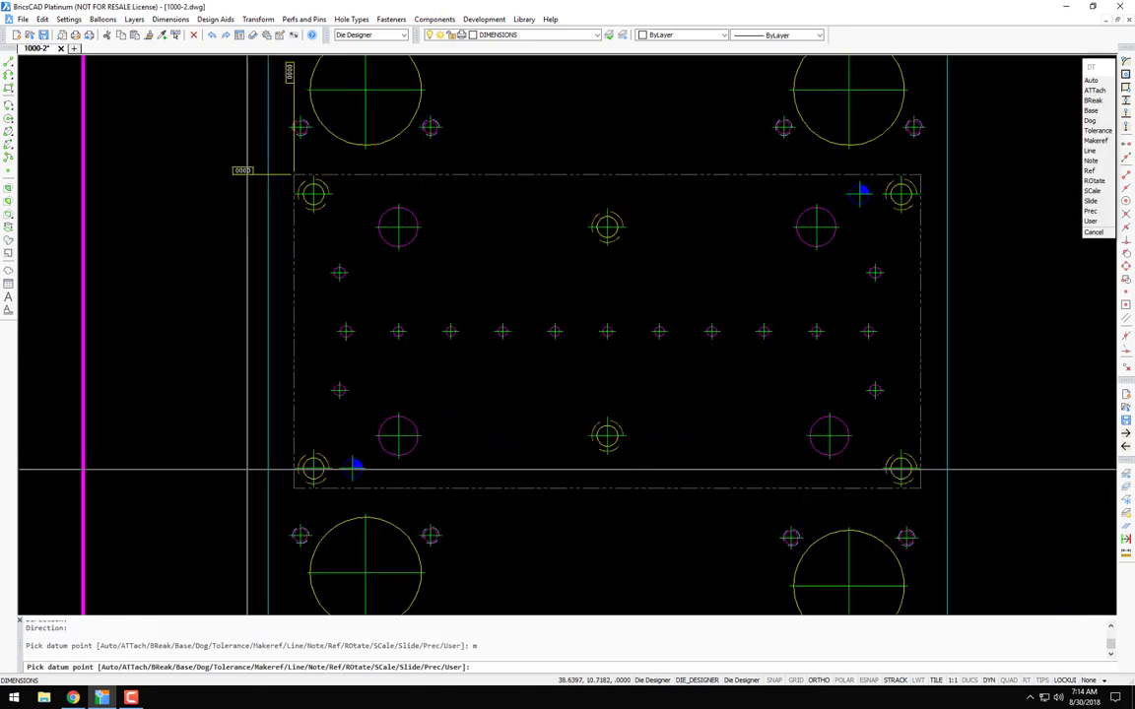
pyautogui.scroll(2, 249, 468)
pyautogui.click(312, 496)
pyautogui.scroll(-1, 264, 502)
pyautogui.scroll(-1, 264, 503)
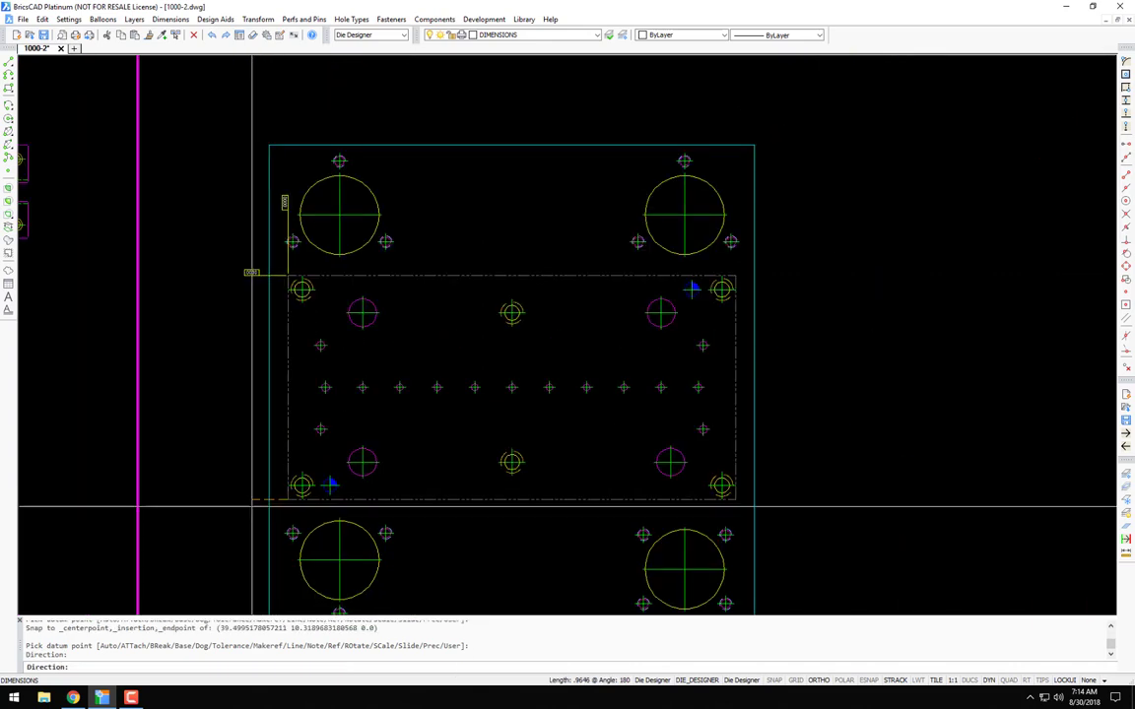
pyautogui.click(245, 511)
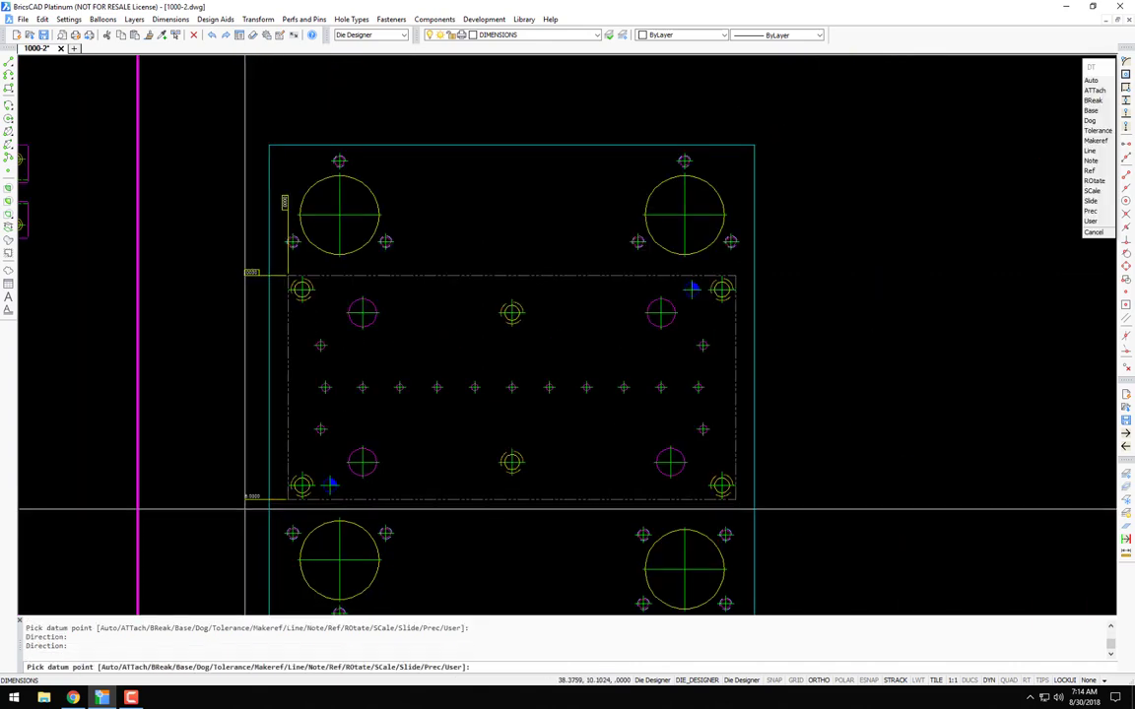
# Step: Make the outline's lower-left datum dimension a reference dimension, and add another reference datum dimension extending upward from the outline's upper-right corner
pyautogui.press('Return')
pyautogui.moveTo(748, 281); pyautogui.dragTo(604, 311, button='middle')
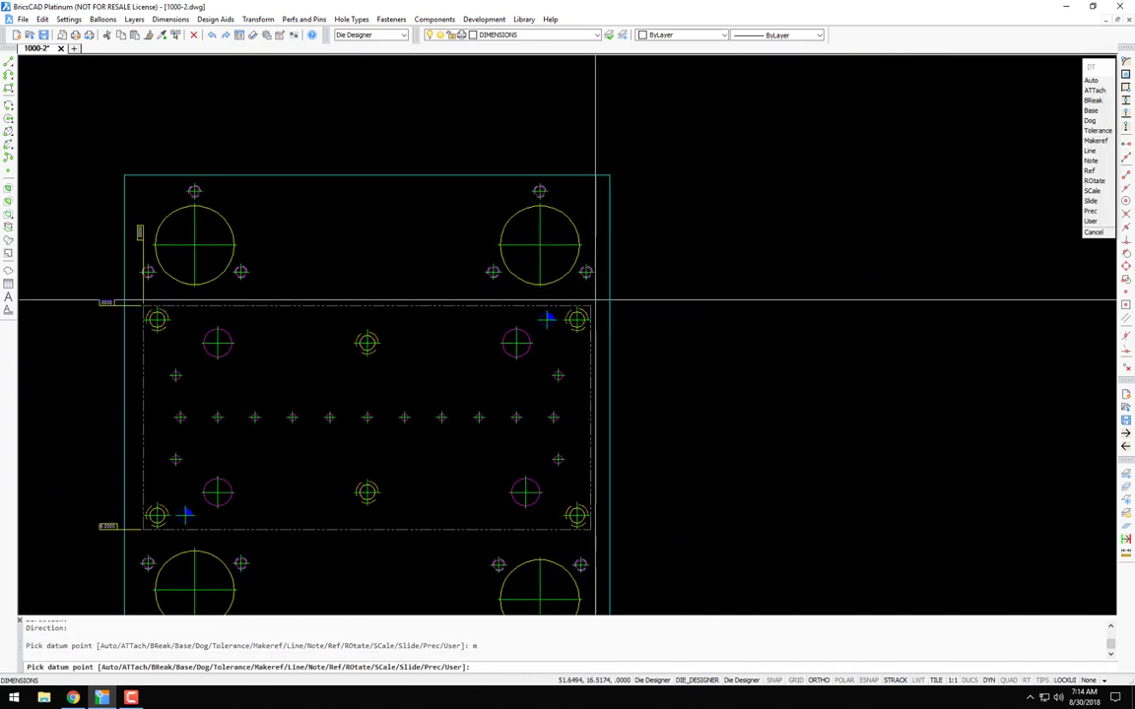
pyautogui.scroll(3, 594, 298)
pyautogui.scroll(-2, 590, 301)
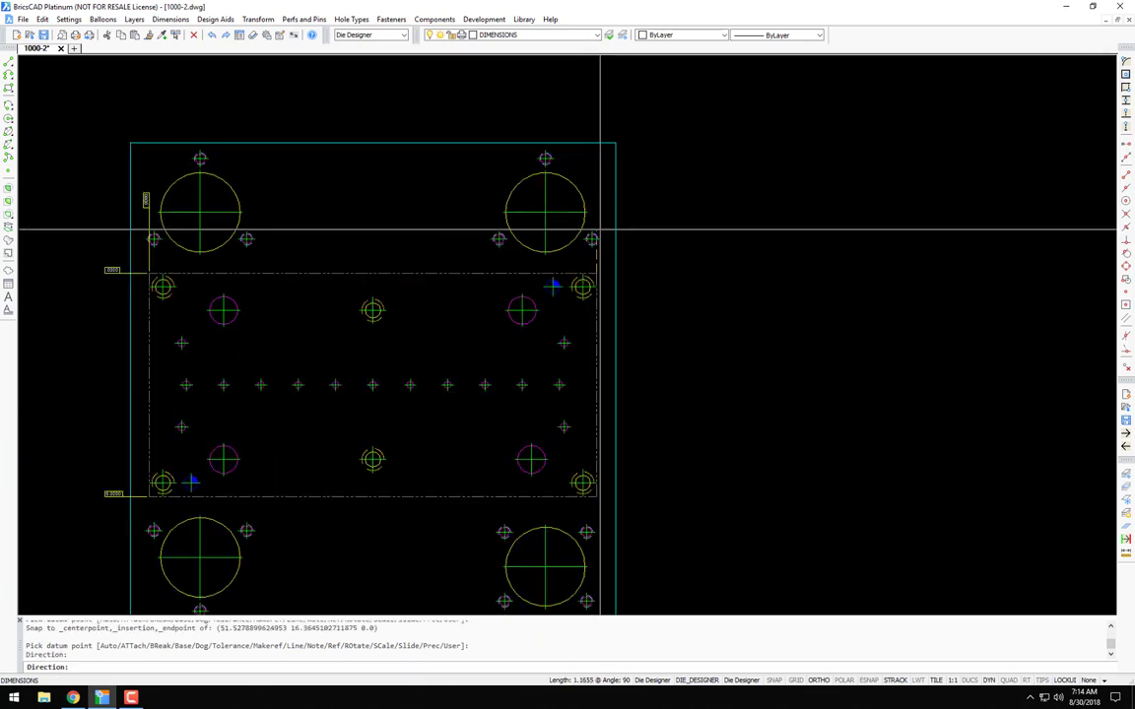
pyautogui.click(604, 192)
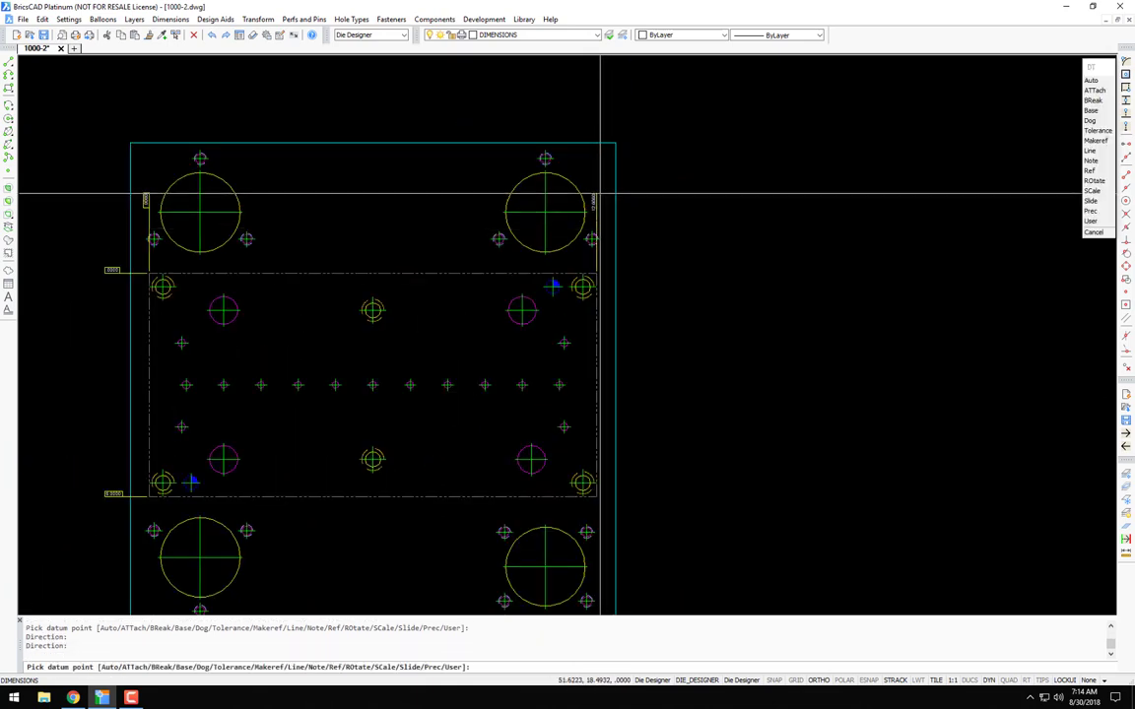
pyautogui.write('a')
pyautogui.press('Return')
pyautogui.moveTo(452, 236); pyautogui.dragTo(601, 227, button='middle')
pyautogui.press('Escape')
pyautogui.press('Escape')
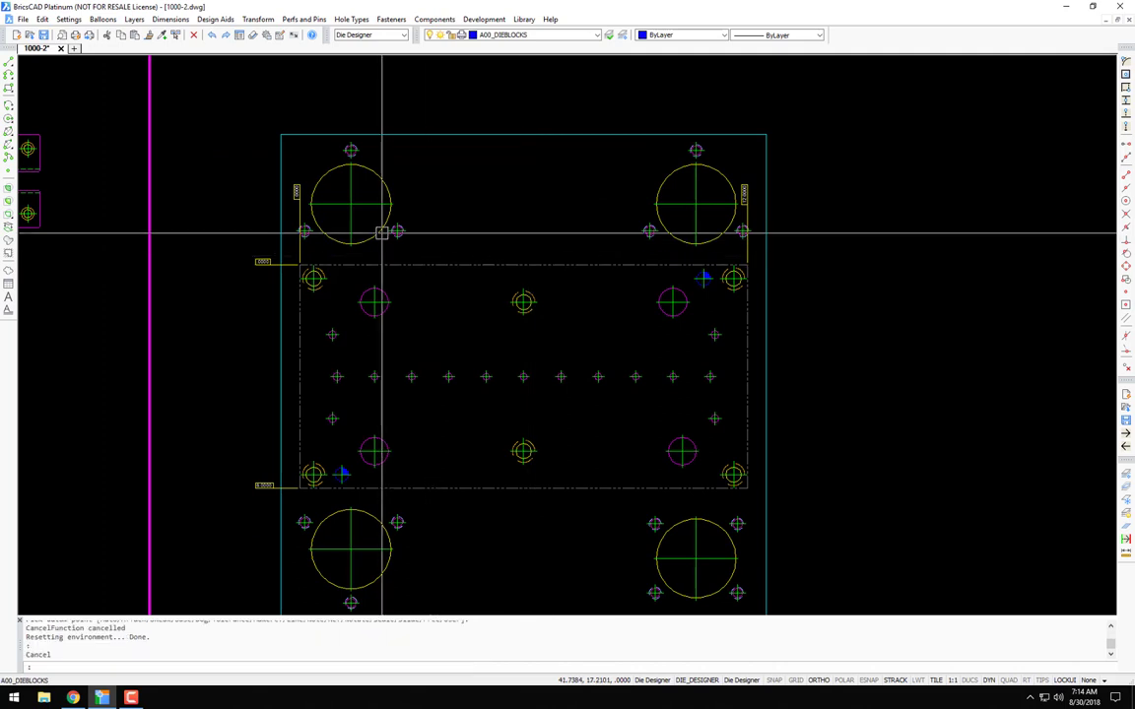
# Step: Add a vertical dimension from the dash-dot outline's top edge to the upper-left large hole's center, placed outside the plate's left edge
pyautogui.moveTo(382, 233); pyautogui.dragTo(518, 285, button='middle')
pyautogui.scroll(3, 518, 283)
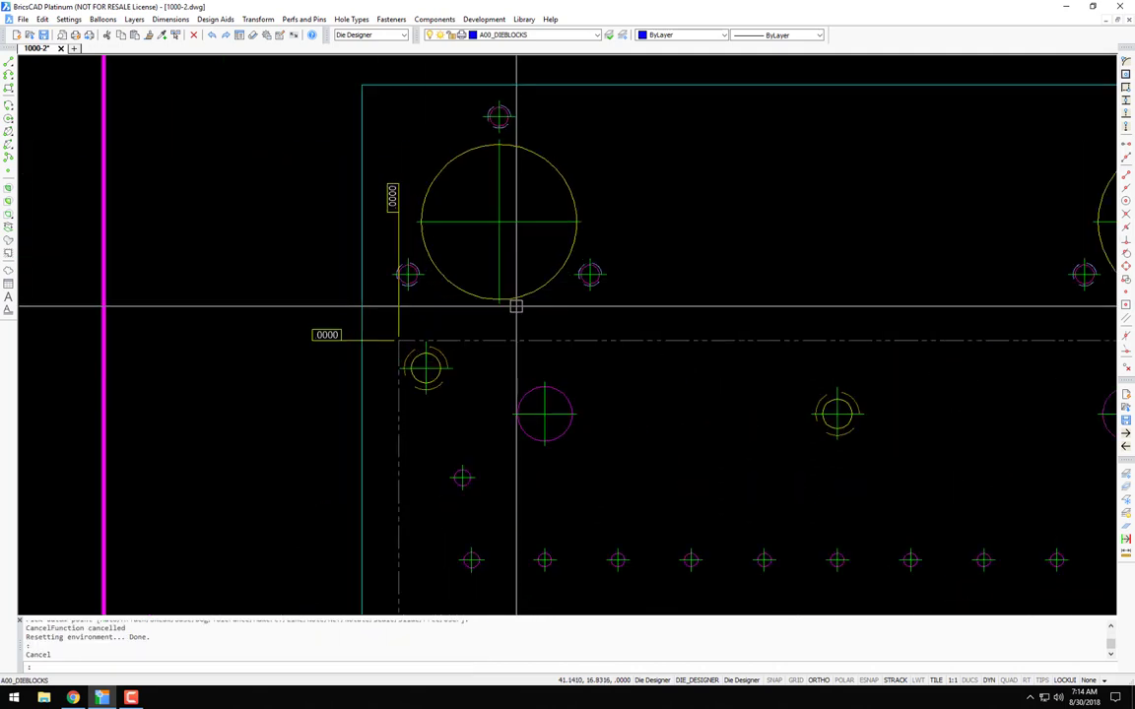
pyautogui.write('ad')
pyautogui.press('Return')
pyautogui.click(492, 340)
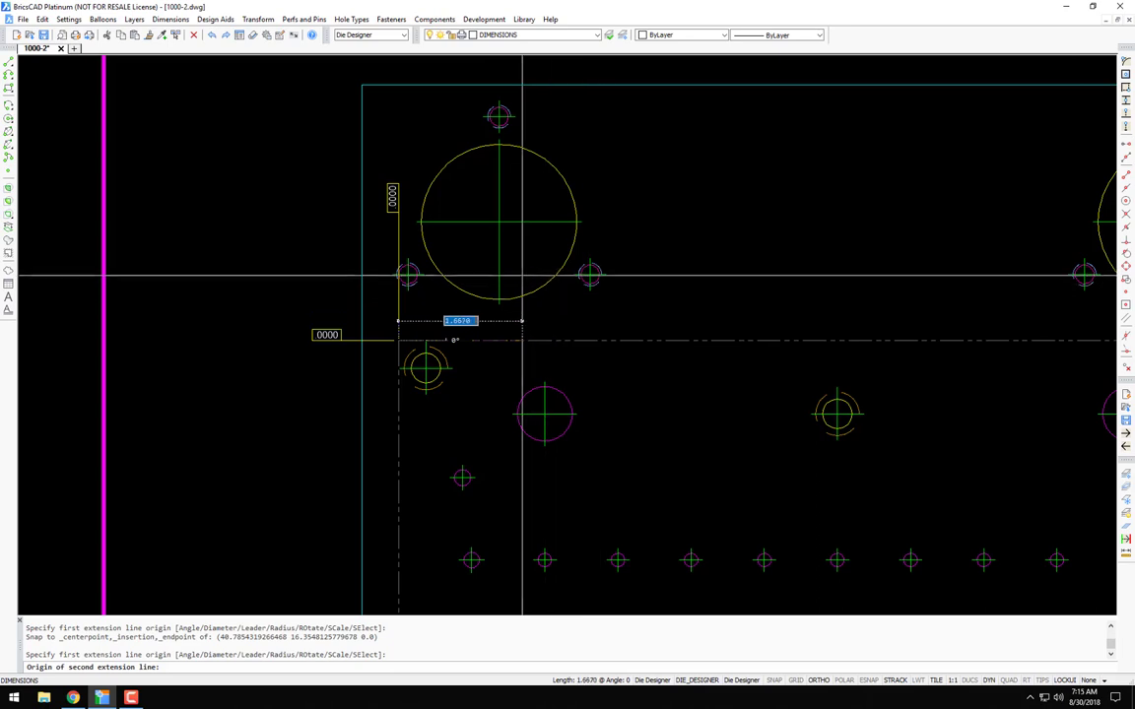
pyautogui.click(421, 251)
pyautogui.click(421, 222)
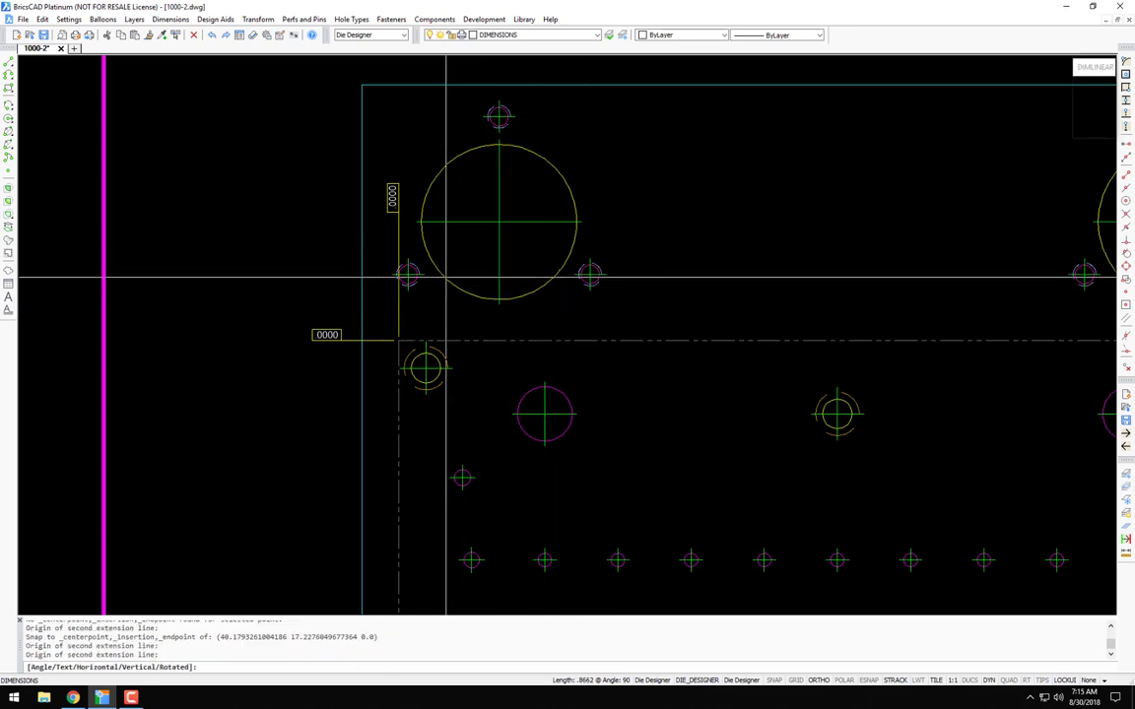
pyautogui.click(289, 268)
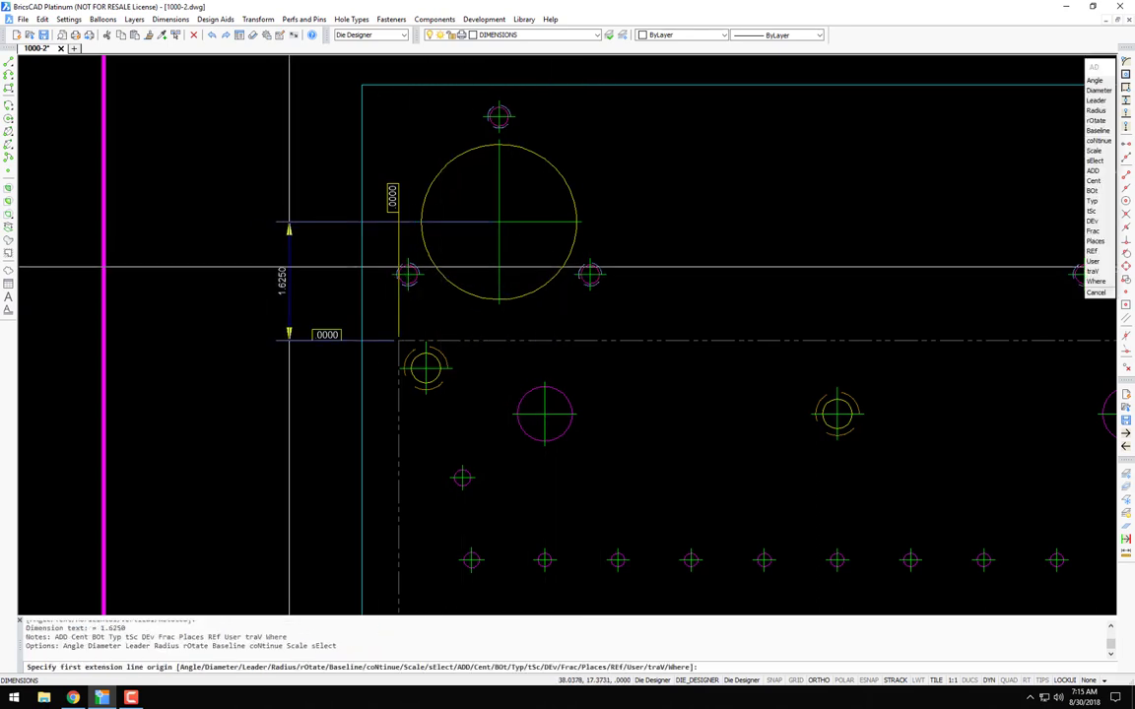
# Step: Dimension vertically from the upper-left large hole's center to the plate's top edge in the same line, and add the overall plate height farther out
pyautogui.click(442, 168)
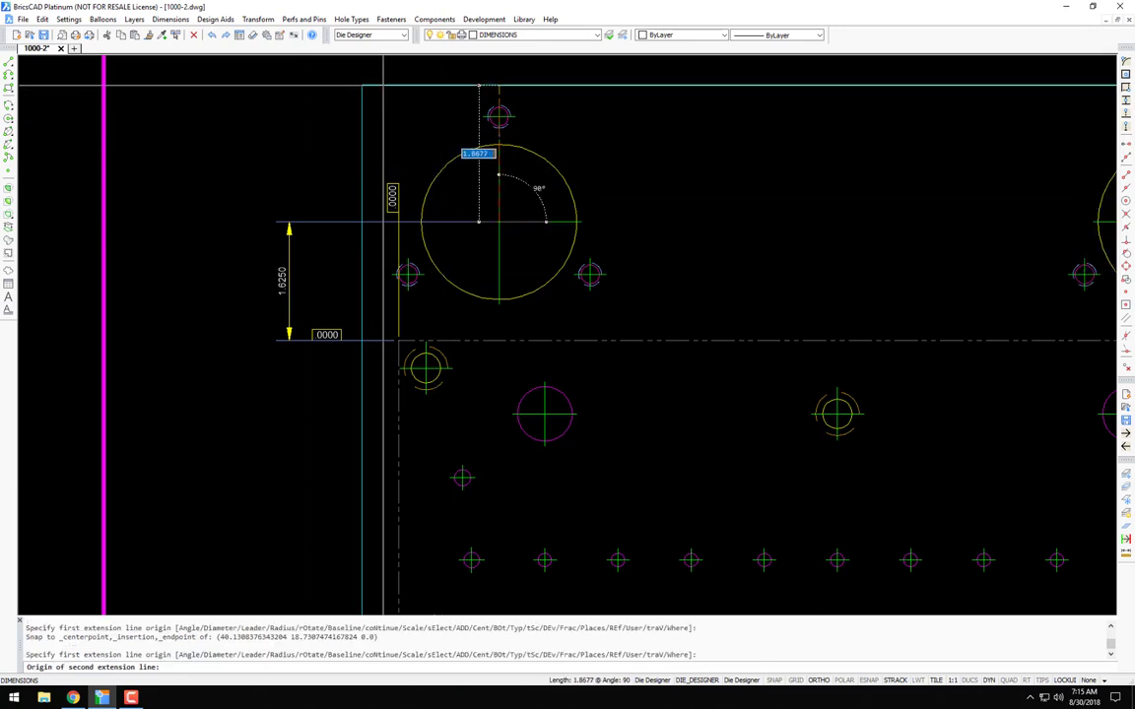
pyautogui.click(362, 87)
pyautogui.click(289, 225)
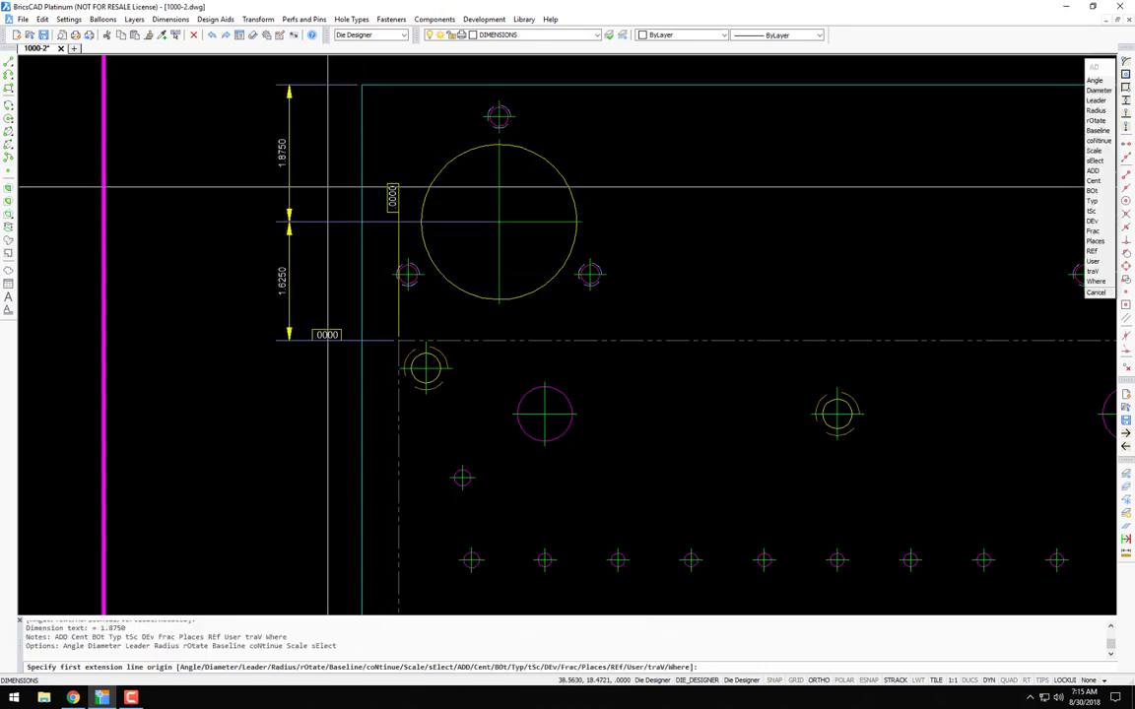
pyautogui.click(362, 86)
pyautogui.scroll(-4, 365, 128)
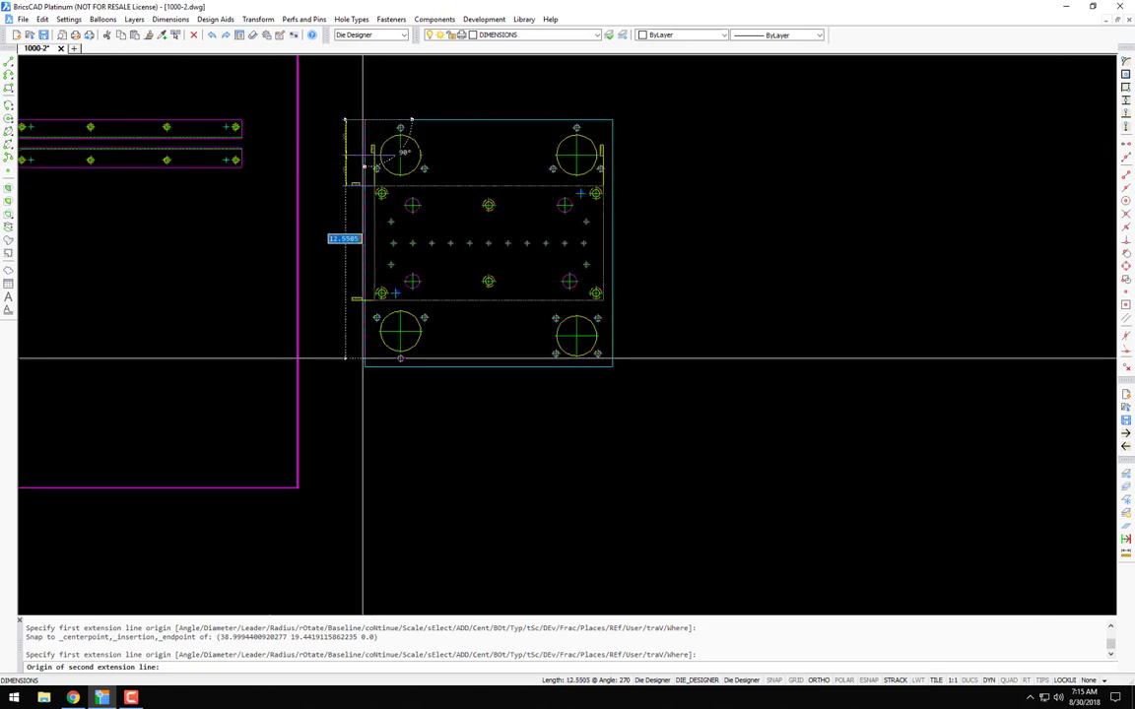
pyautogui.click(365, 365)
pyautogui.click(336, 367)
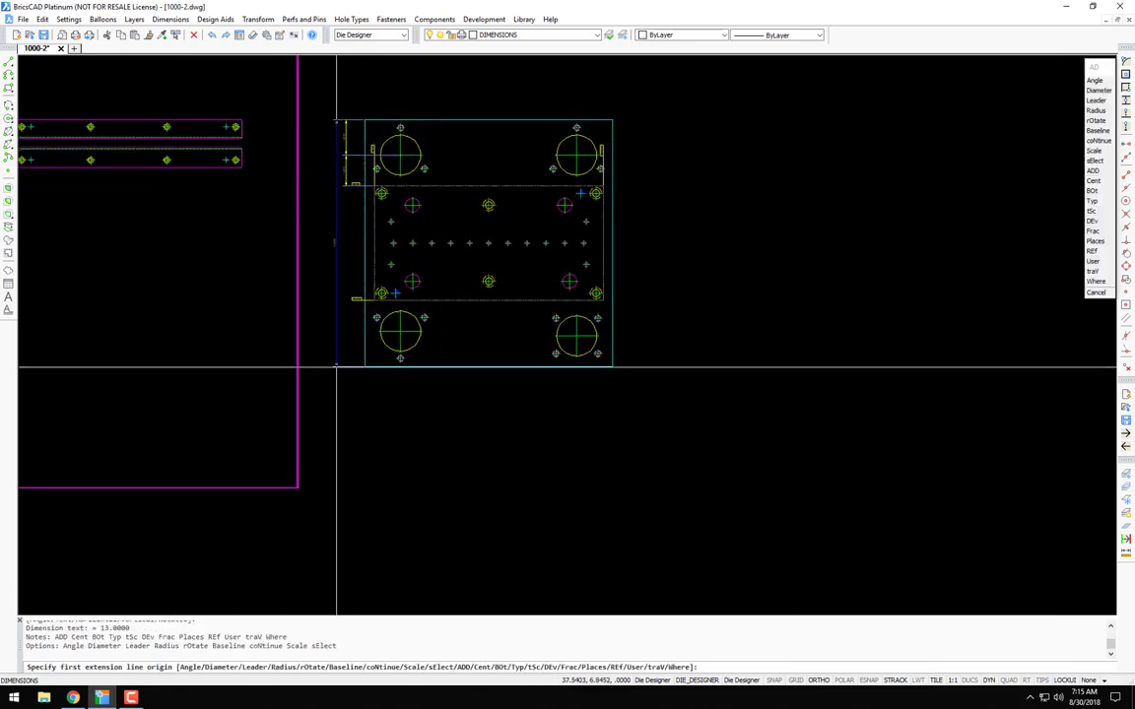
# Step: Above the plate, dimension horizontally from the dash-dot outline's left edge to the plate's left edge and to the upper-left large hole's center
pyautogui.scroll(5, 381, 143)
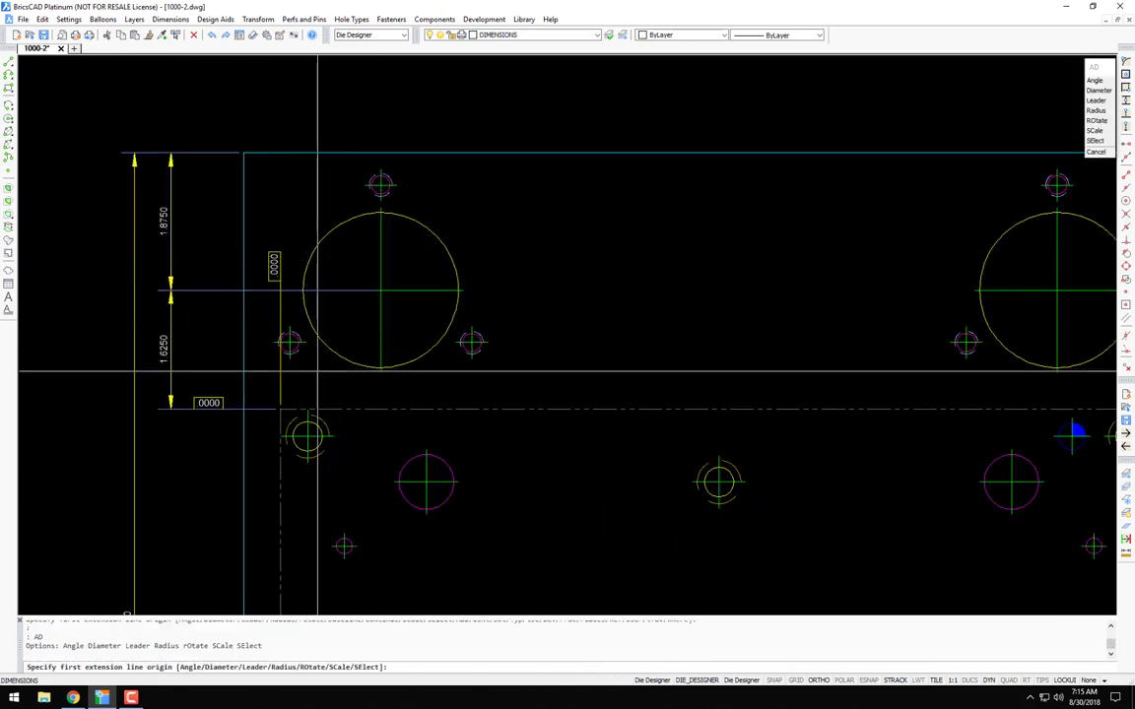
pyautogui.click(281, 408)
pyautogui.click(261, 156)
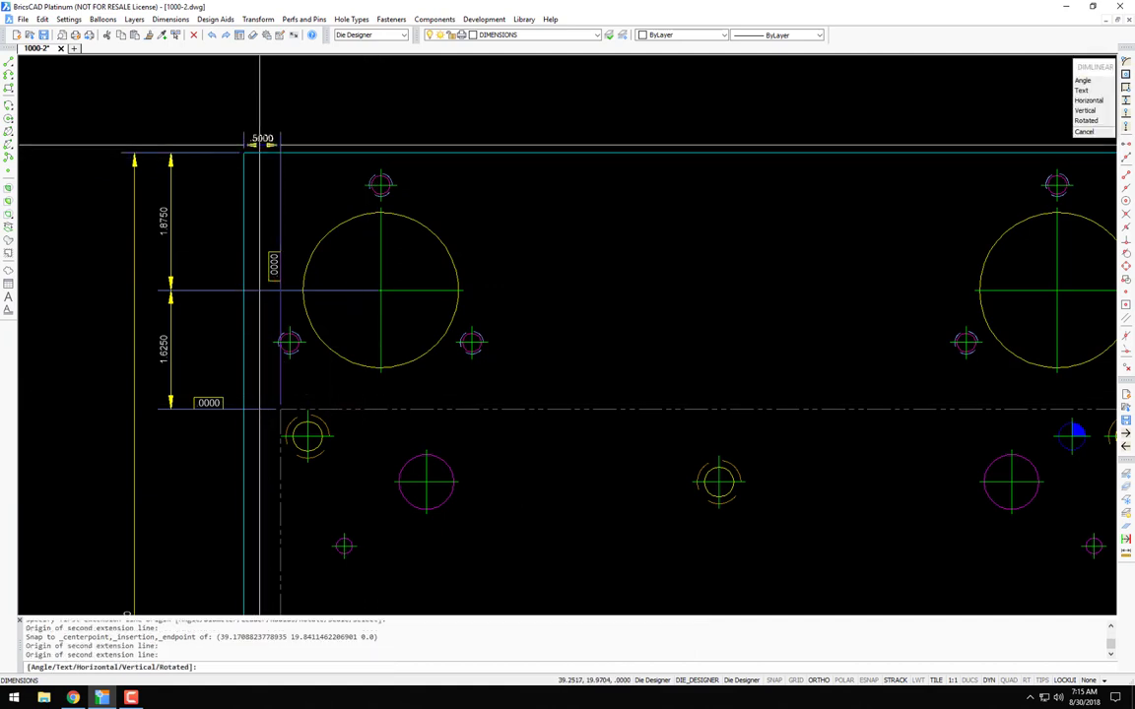
pyautogui.click(263, 107)
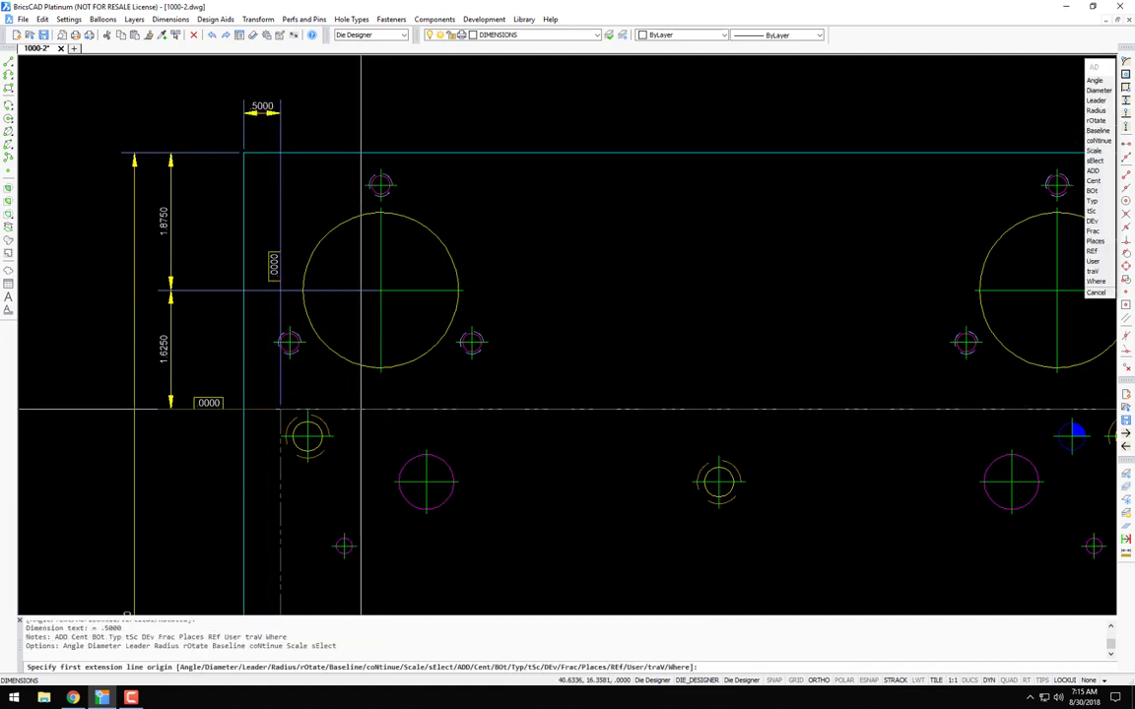
pyautogui.click(260, 408)
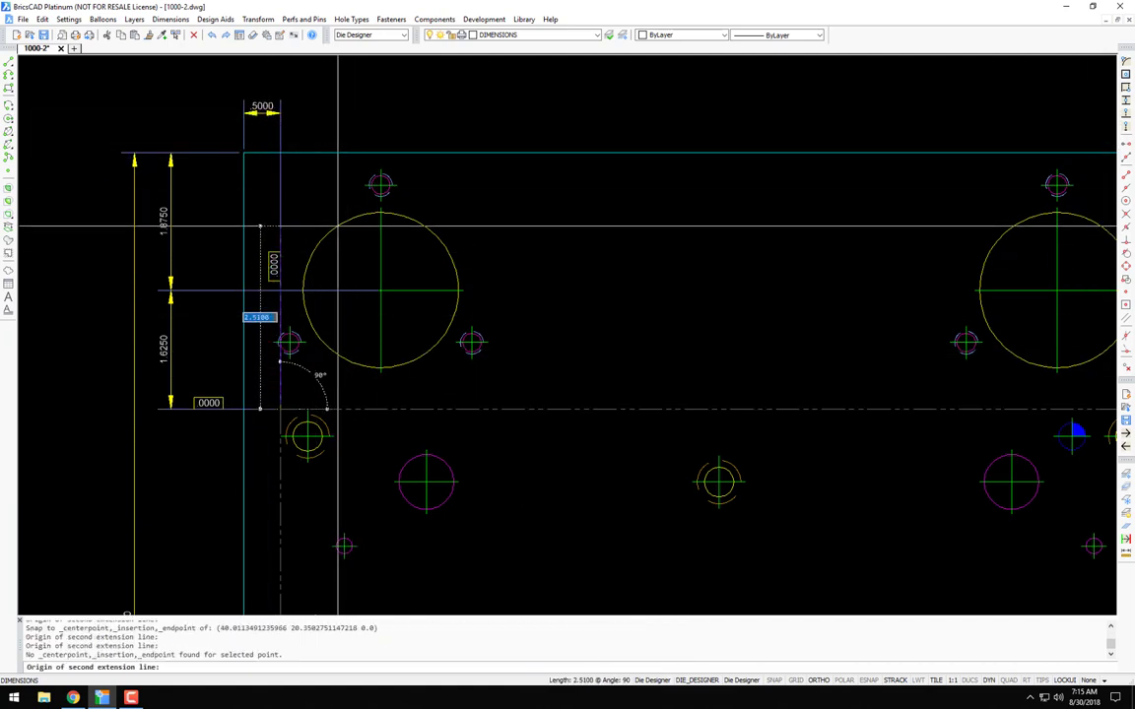
pyautogui.click(380, 184)
pyautogui.click(279, 115)
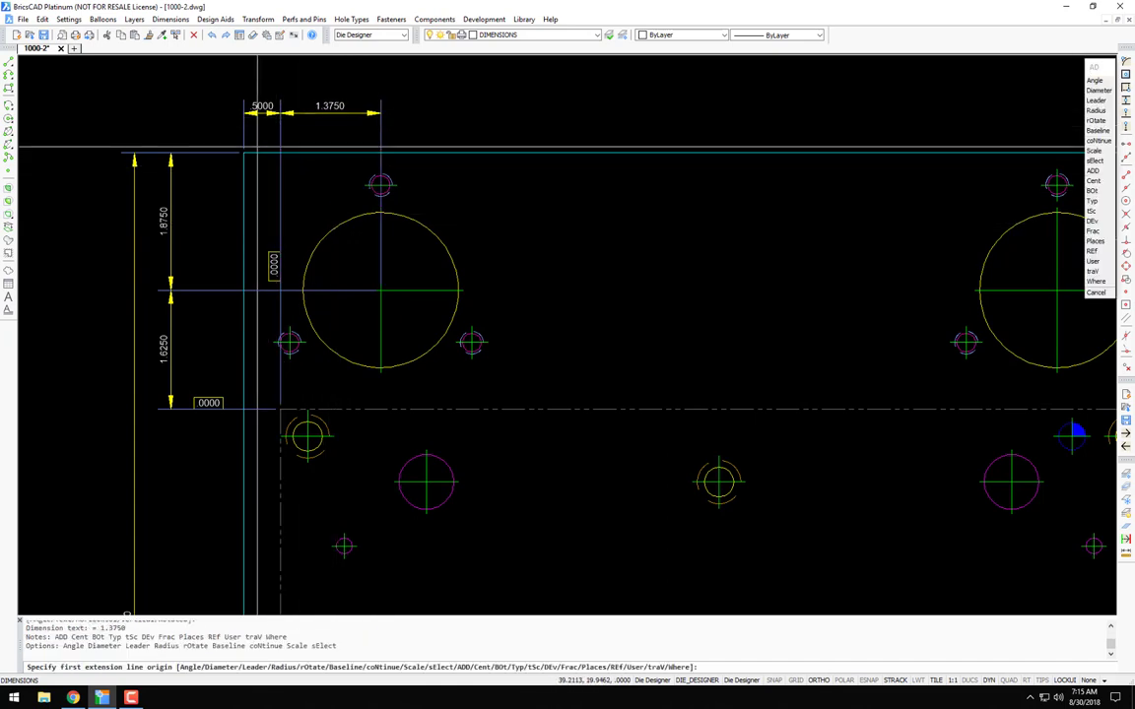
# Step: Dimension the overall plate width between its upper corners, placed above the two short horizontal dimensions
pyautogui.click(248, 114)
pyautogui.scroll(-4, 376, 164)
pyautogui.click(668, 153)
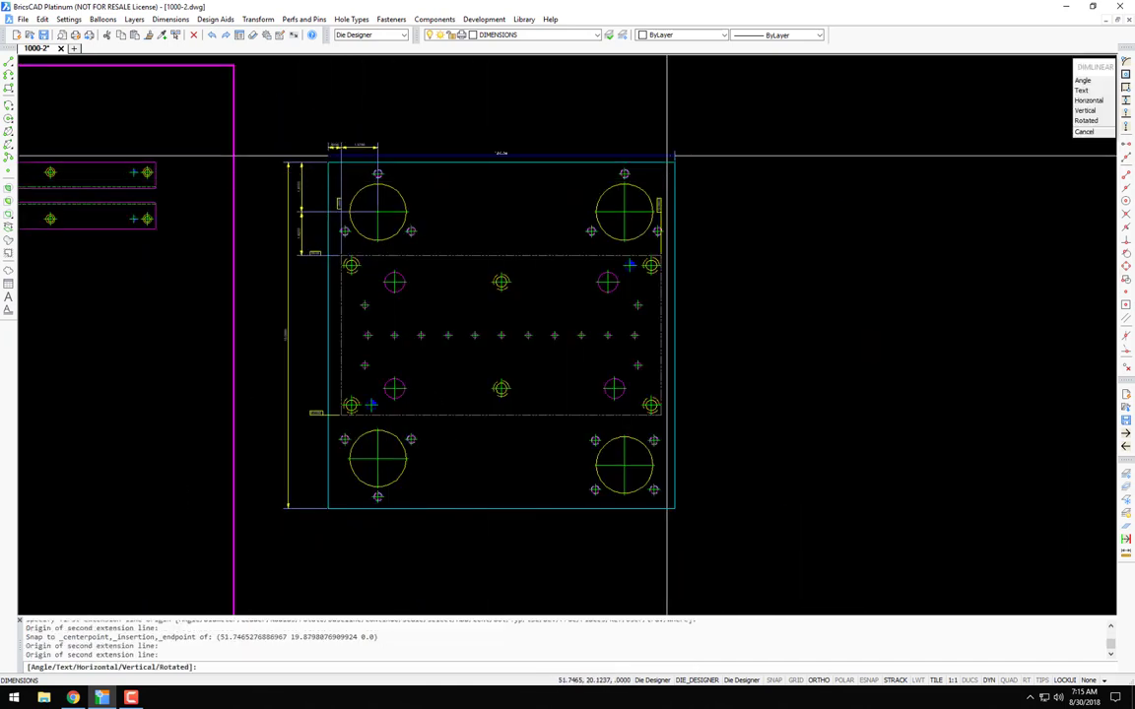
pyautogui.click(672, 135)
pyautogui.press('Escape')
pyautogui.scroll(6, 613, 132)
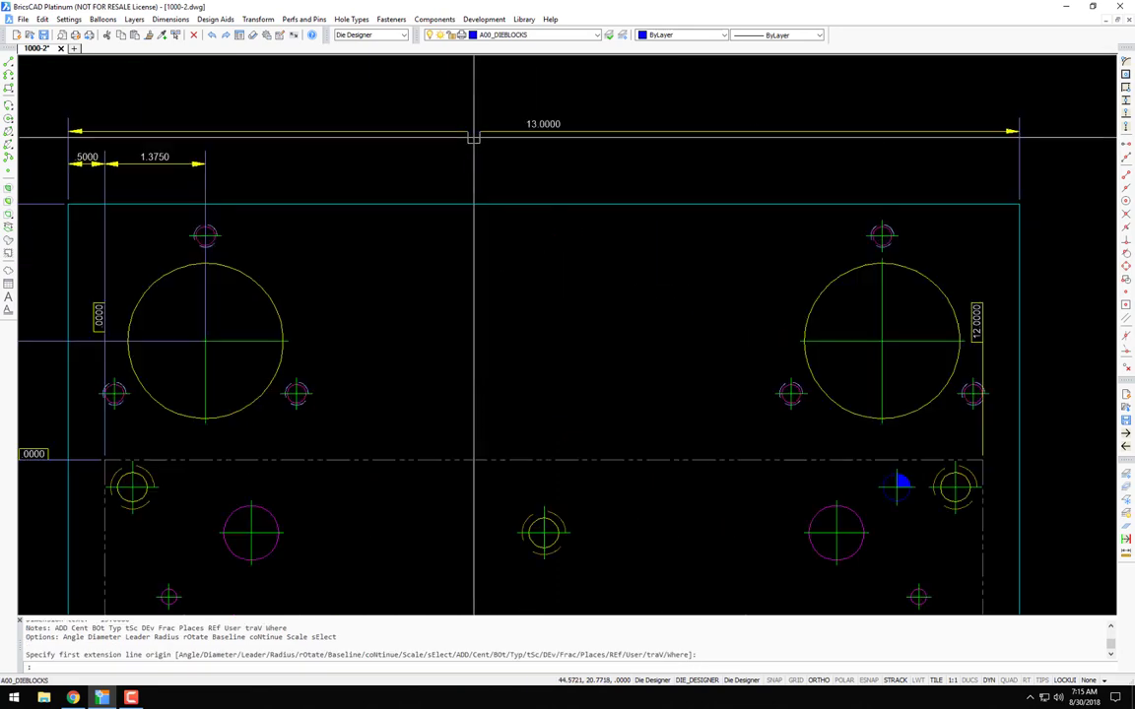
pyautogui.press('Escape')
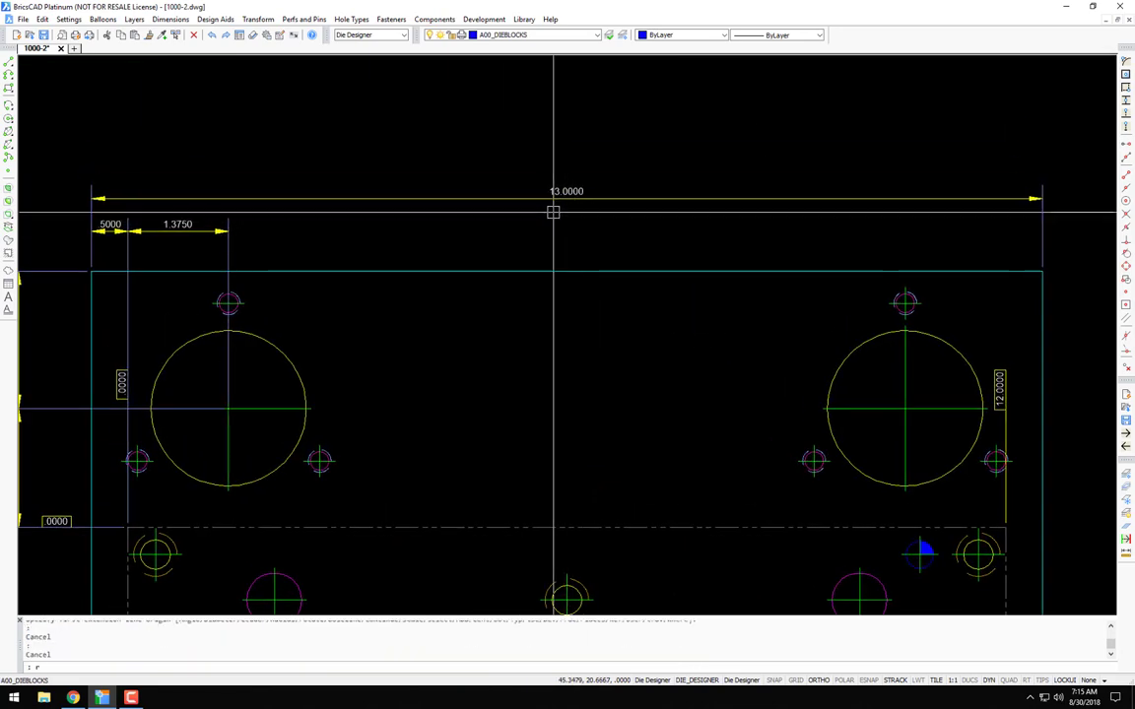
# Step: Reduce the overall width, overall height, left-edge offset and hole-to-top-edge dimensions to two decimal places with the rl command
pyautogui.write('rl')
pyautogui.press('Return')
pyautogui.scroll(2, 556, 201)
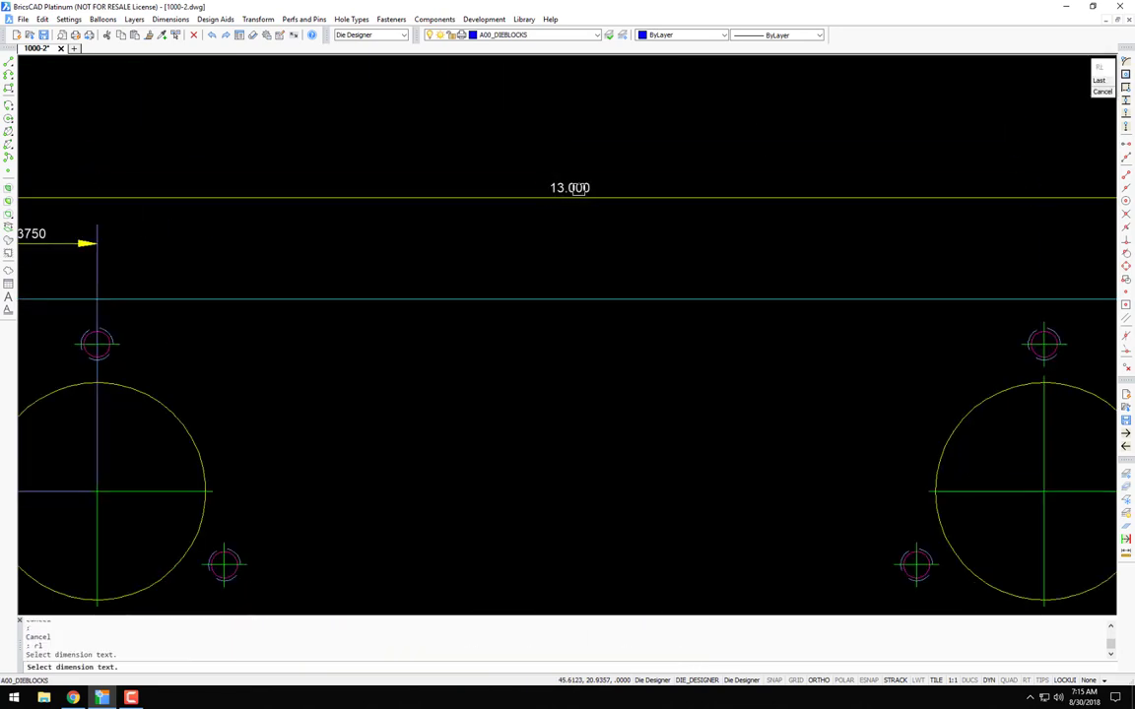
pyautogui.click(579, 187)
pyautogui.scroll(-4, 580, 187)
pyautogui.scroll(4, 369, 181)
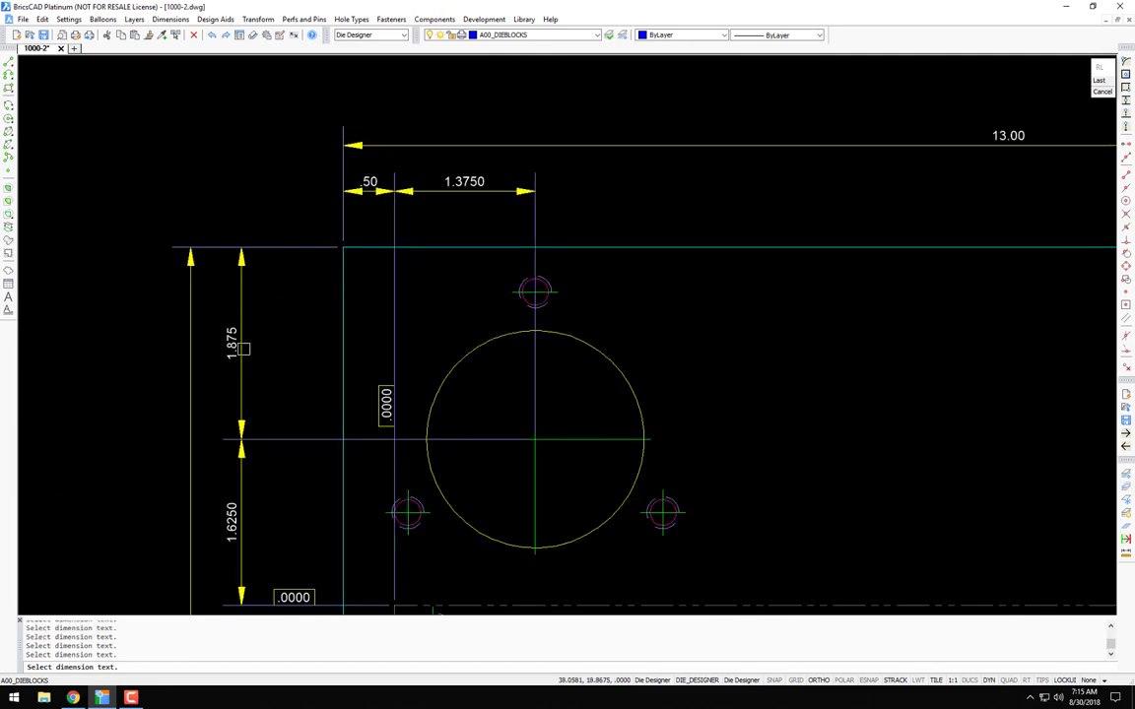
pyautogui.scroll(-5, 382, 97)
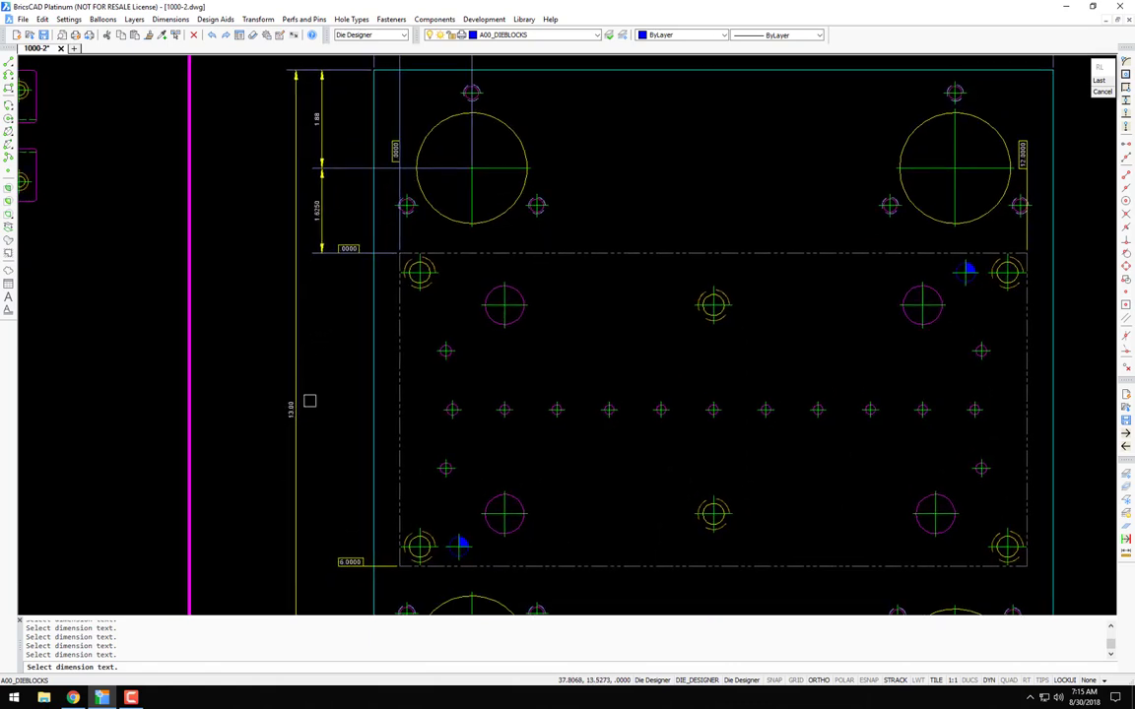
pyautogui.scroll(4, 363, 246)
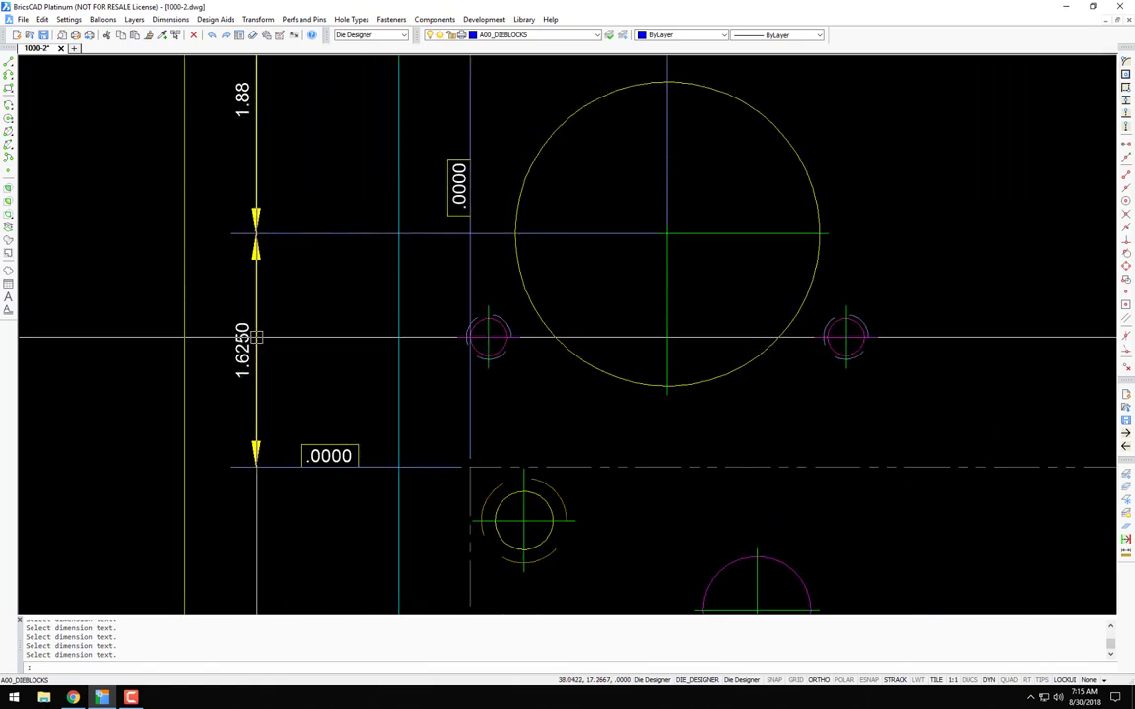
pyautogui.scroll(-8, 667, 234)
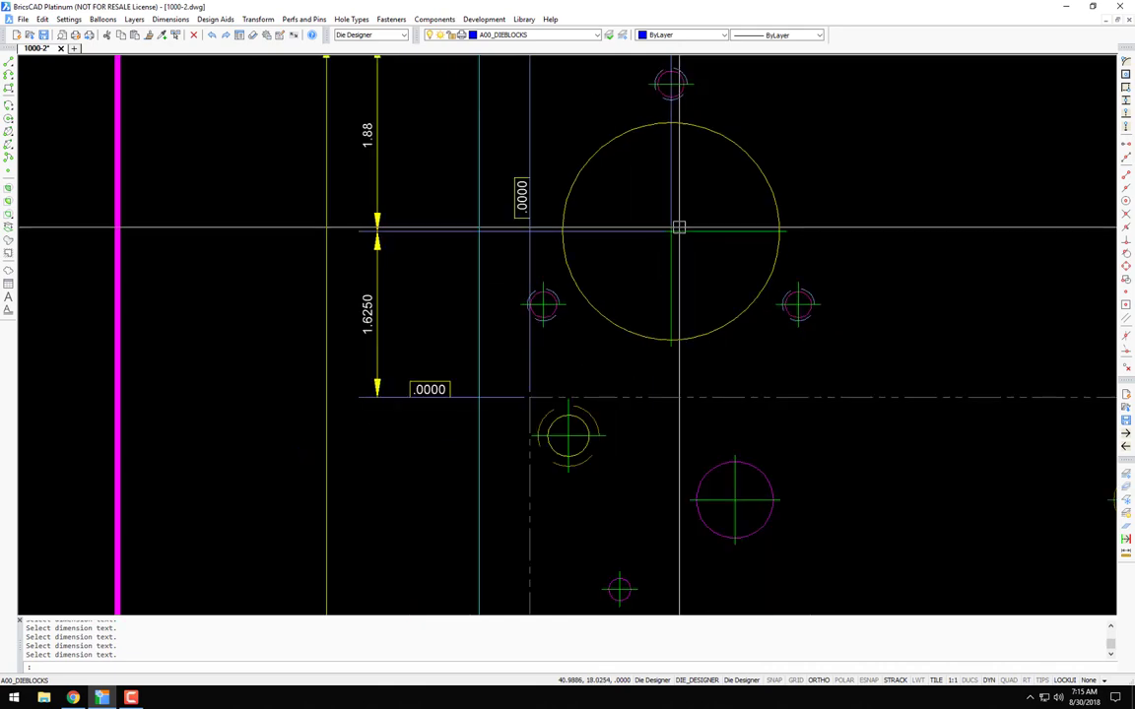
# Step: Start a Dimension Chart for the plate with ortho off, using the dash-dot outline's upper-left corner as the dimension base point
pyautogui.moveTo(539, 293); pyautogui.dragTo(567, 209, button='middle')
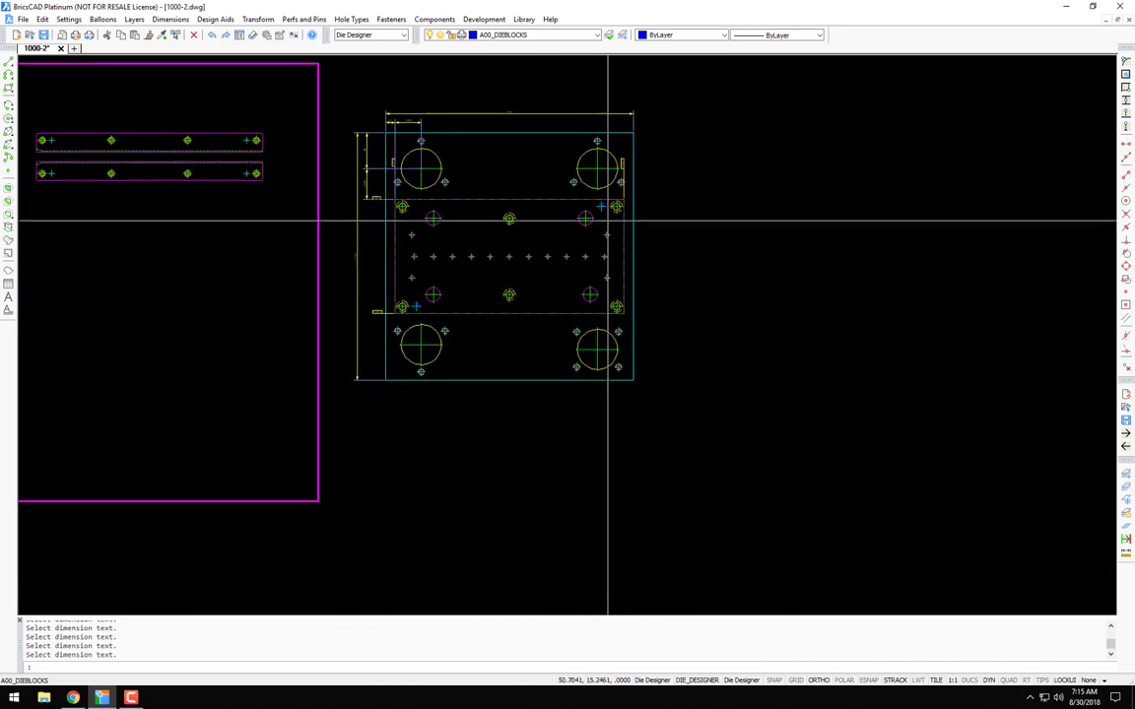
pyautogui.click(166, 21)
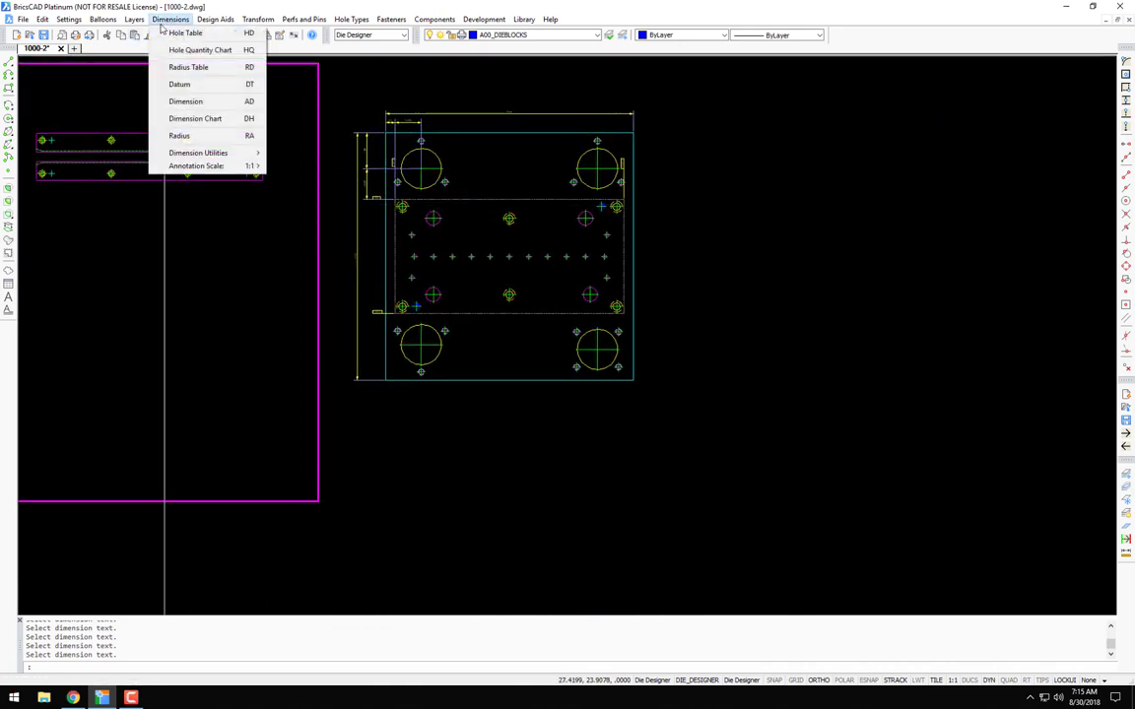
pyautogui.click(187, 119)
pyautogui.scroll(5, 469, 234)
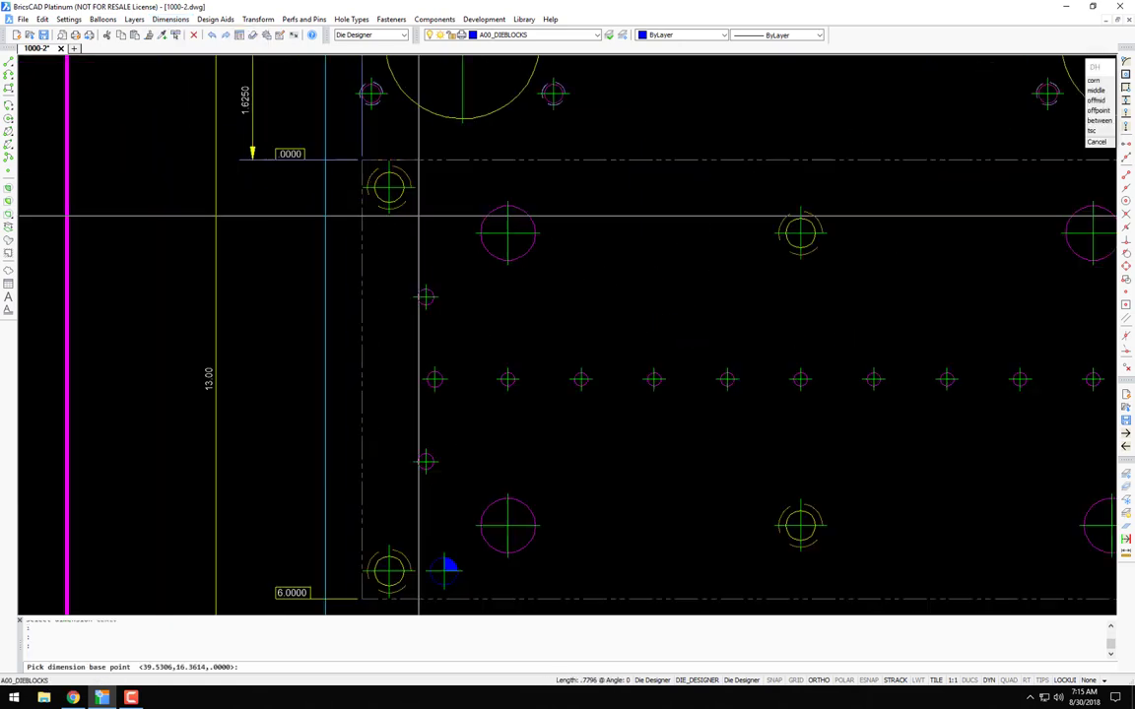
pyautogui.press('F8')
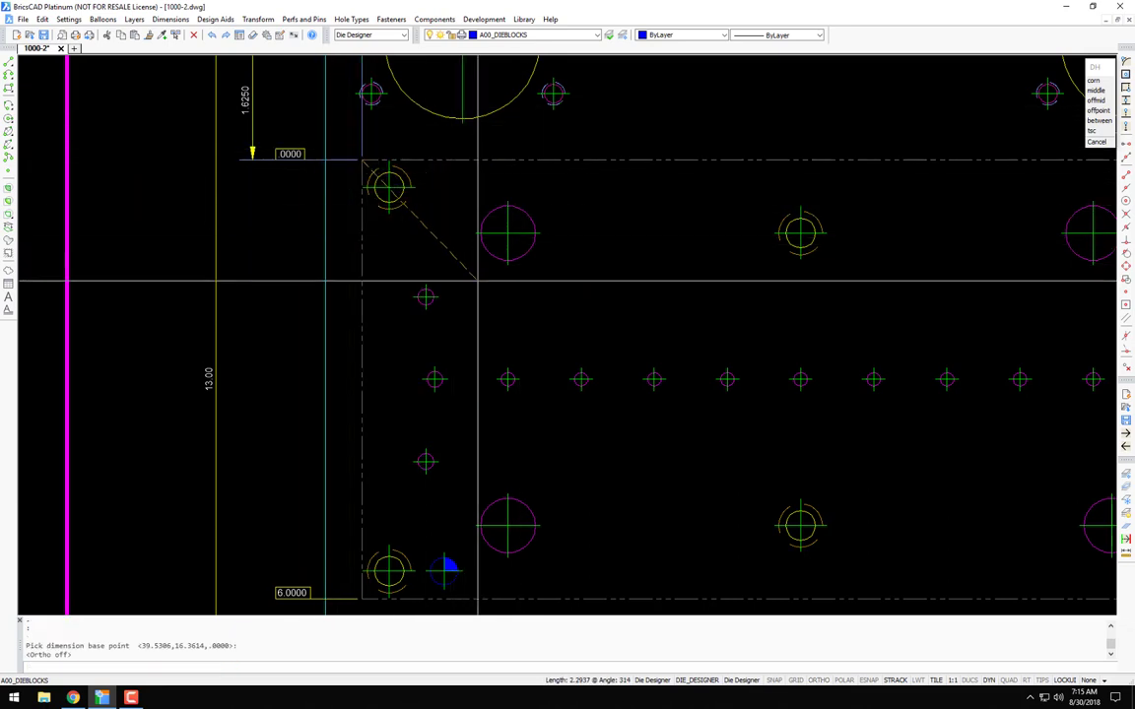
pyautogui.scroll(-4, 521, 298)
pyautogui.moveTo(521, 297); pyautogui.dragTo(326, 237, button='middle')
pyautogui.press('Return')
# Step: Select all the plate's holes with a window around the plate, insert the dimension chart to its right, and view the hole labels
pyautogui.scroll(-3, 377, 247)
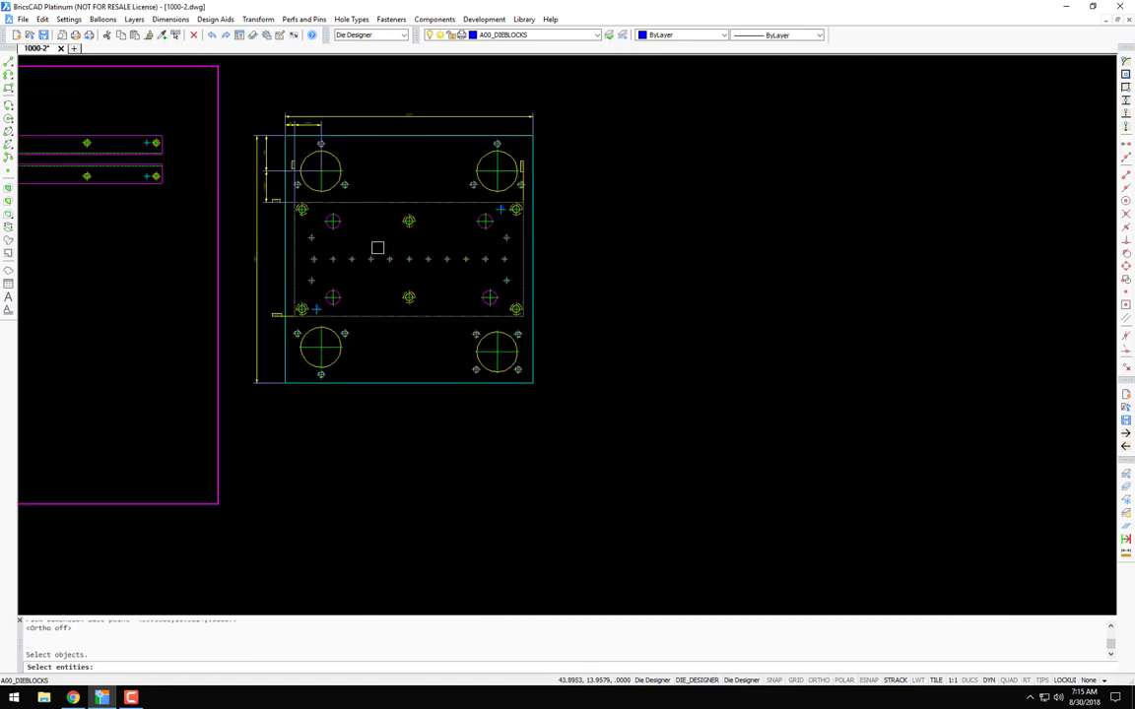
pyautogui.scroll(2, 356, 253)
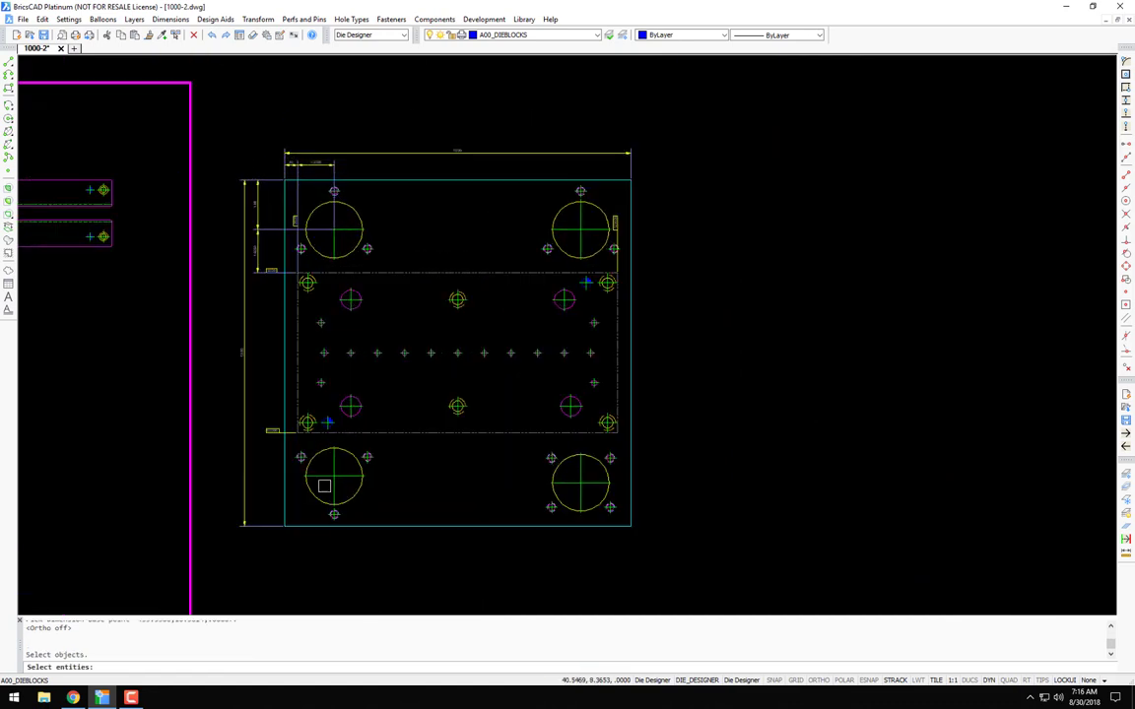
pyautogui.click(268, 549)
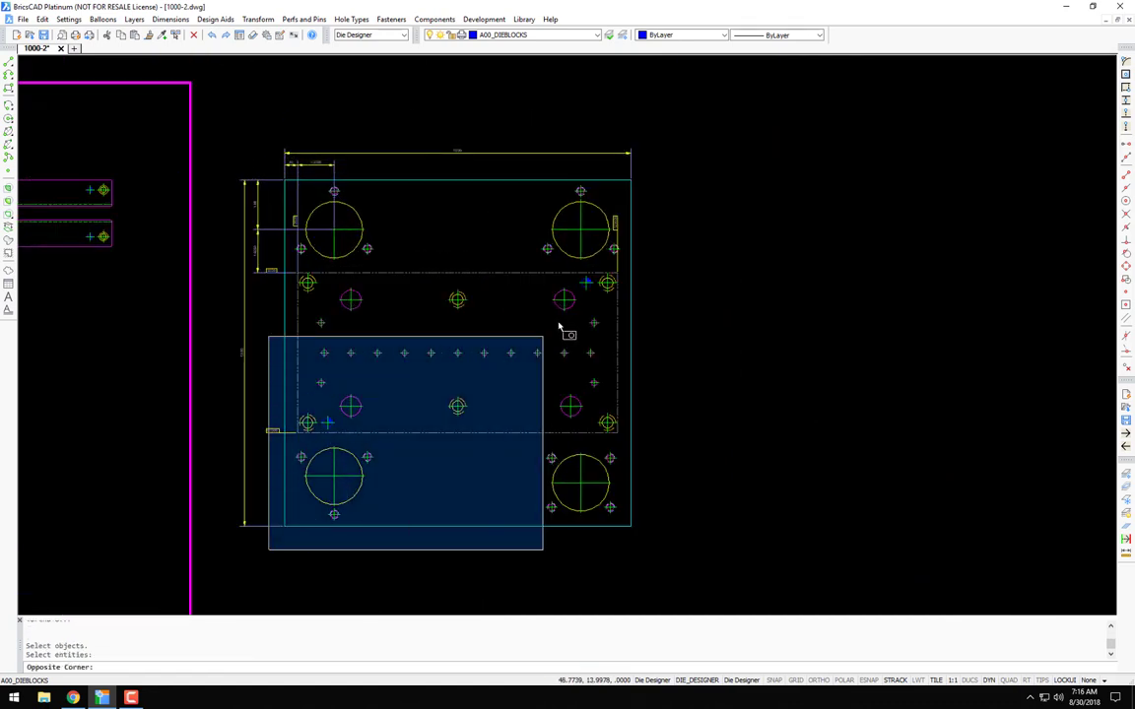
pyautogui.click(653, 178)
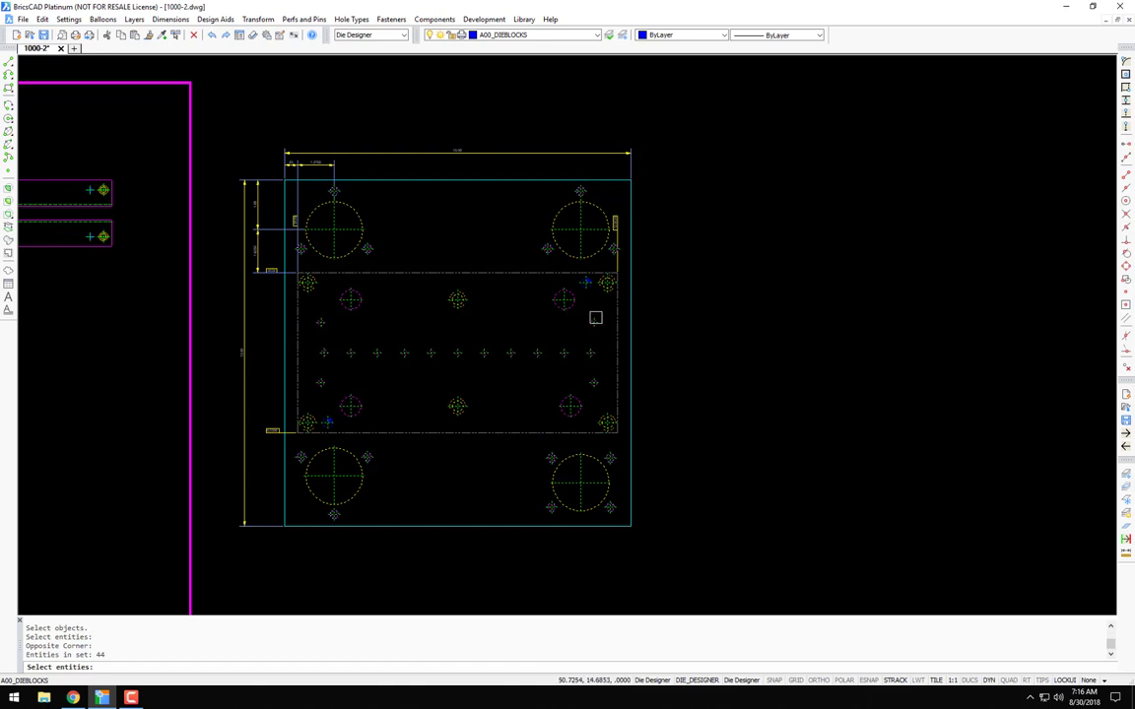
pyautogui.press('Return')
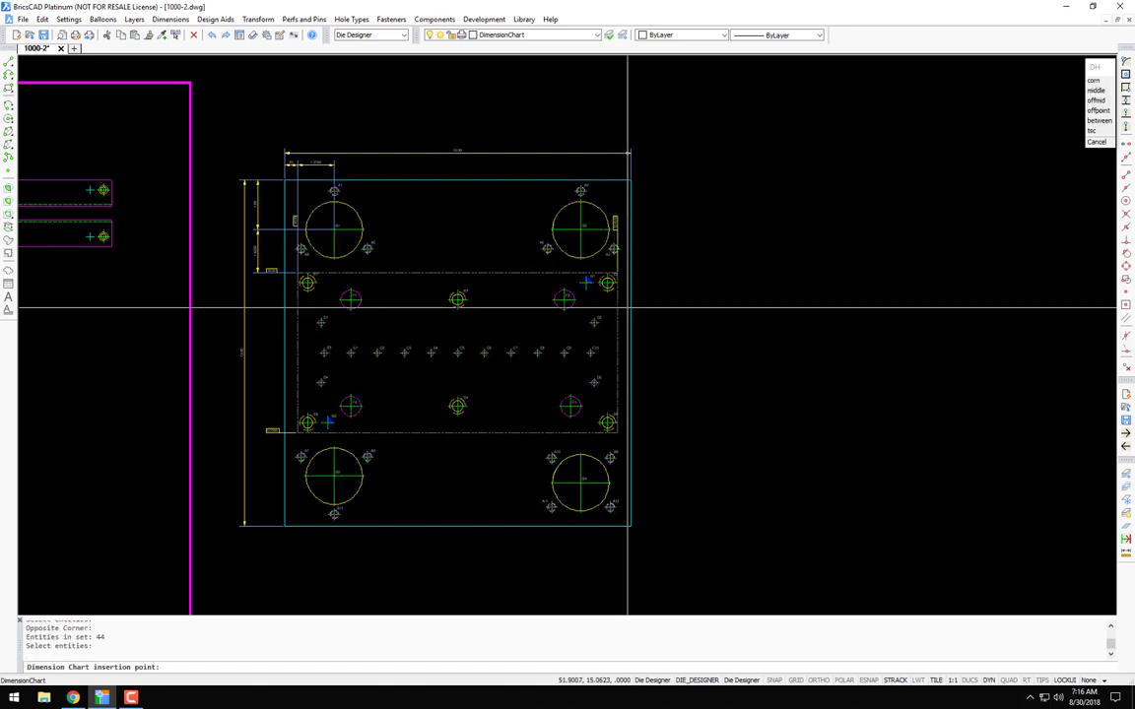
pyautogui.click(646, 238)
pyautogui.scroll(3, 736, 294)
pyautogui.moveTo(393, 385); pyautogui.dragTo(1004, 198, button='middle')
pyautogui.moveTo(581, 225); pyautogui.dragTo(518, 316, button='middle')
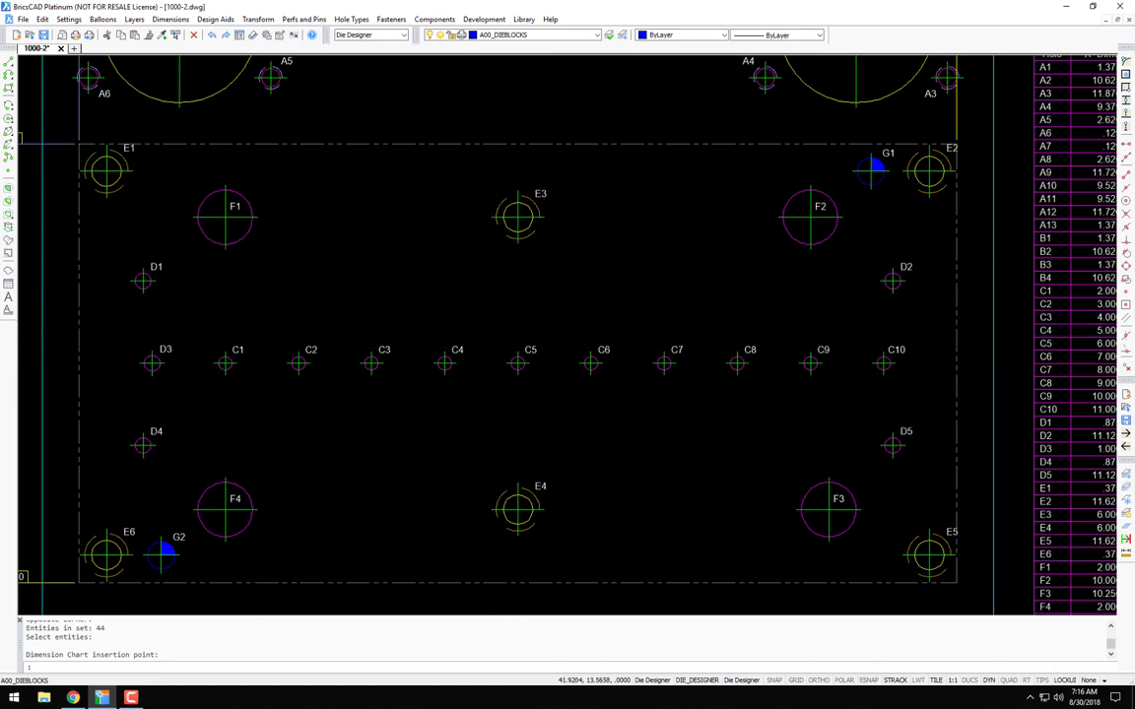
# Step: Examine the plate's dimension chart, its X and Y dimensions and hole data, and its position beside the sheet
pyautogui.scroll(-2, 764, 325)
pyautogui.moveTo(764, 323)
pyautogui.mouseDown(button='middle')
pyautogui.moveTo(679, 292)
pyautogui.moveTo(619, 340)
pyautogui.moveTo(215, 309)
pyautogui.mouseUp(button='middle')
pyautogui.scroll(2, 552, 200)
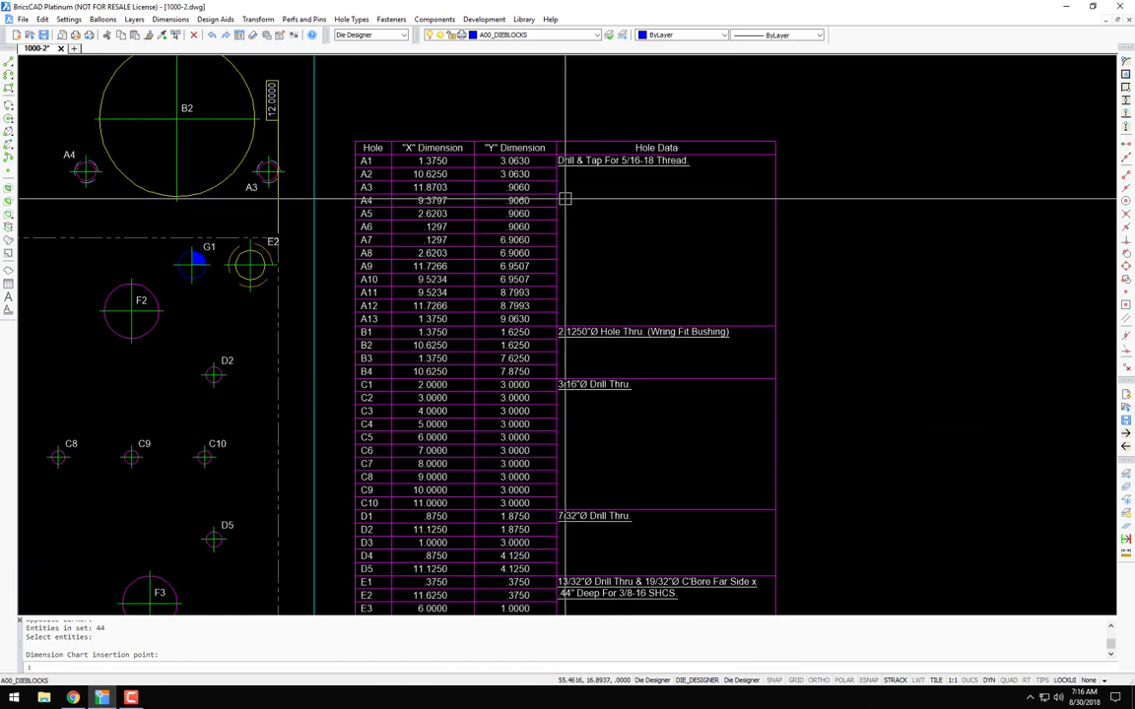
pyautogui.moveTo(603, 373); pyautogui.dragTo(655, 157, button='middle')
pyautogui.scroll(-5, 646, 162)
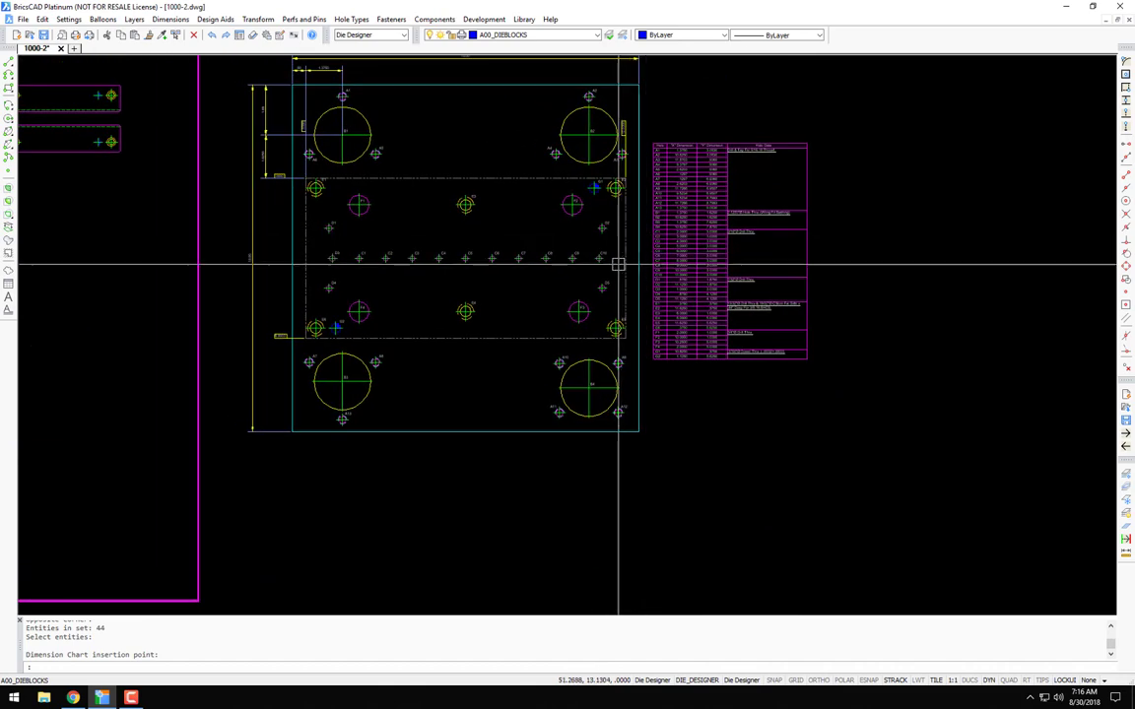
pyautogui.scroll(-4, 626, 286)
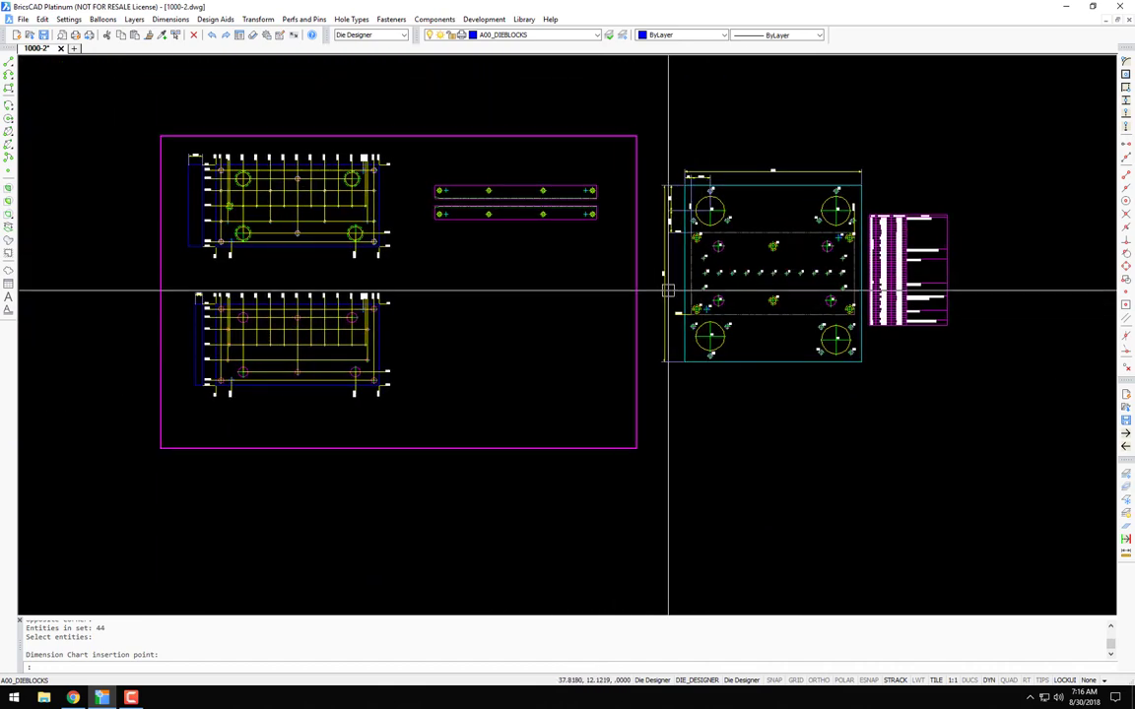
# Step: Explode the large die shoe by picking its lower outline edge
pyautogui.scroll(3, 754, 341)
pyautogui.press('Escape')
pyautogui.press('Escape')
pyautogui.write('x')
pyautogui.press('Return')
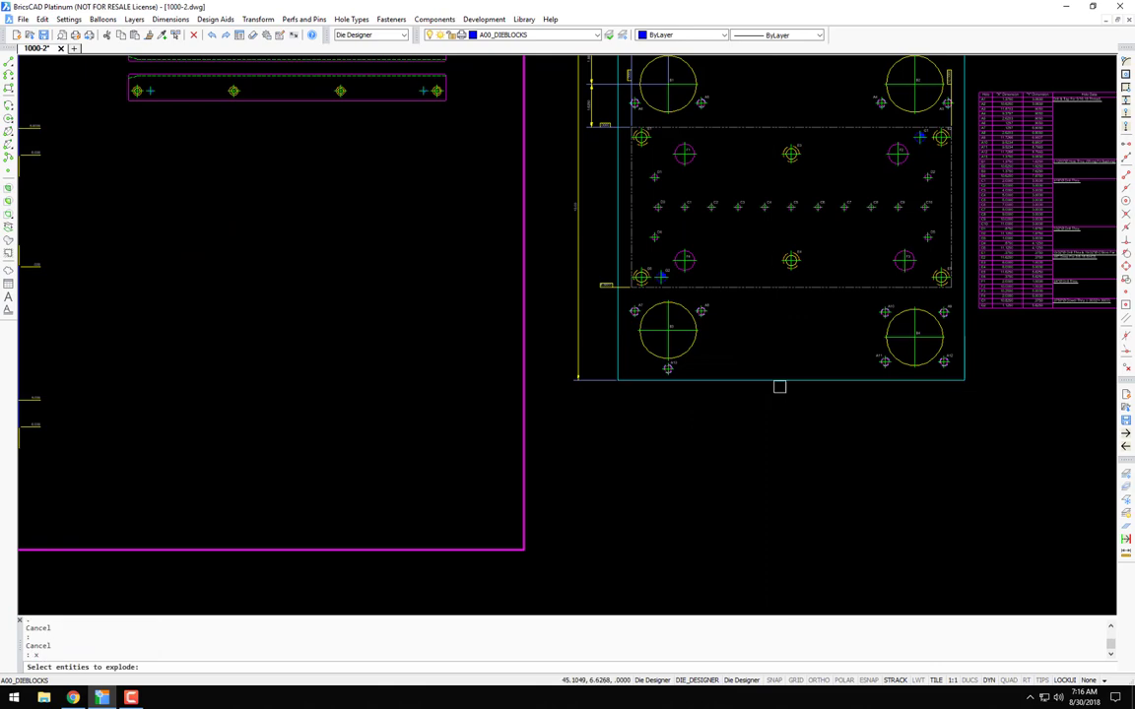
pyautogui.click(778, 381)
pyautogui.press('Return')
# Step: Create a Hole Table for the details inside the magenta border using the Select option, placing the hole data beneath the two rails
pyautogui.scroll(-3, 777, 380)
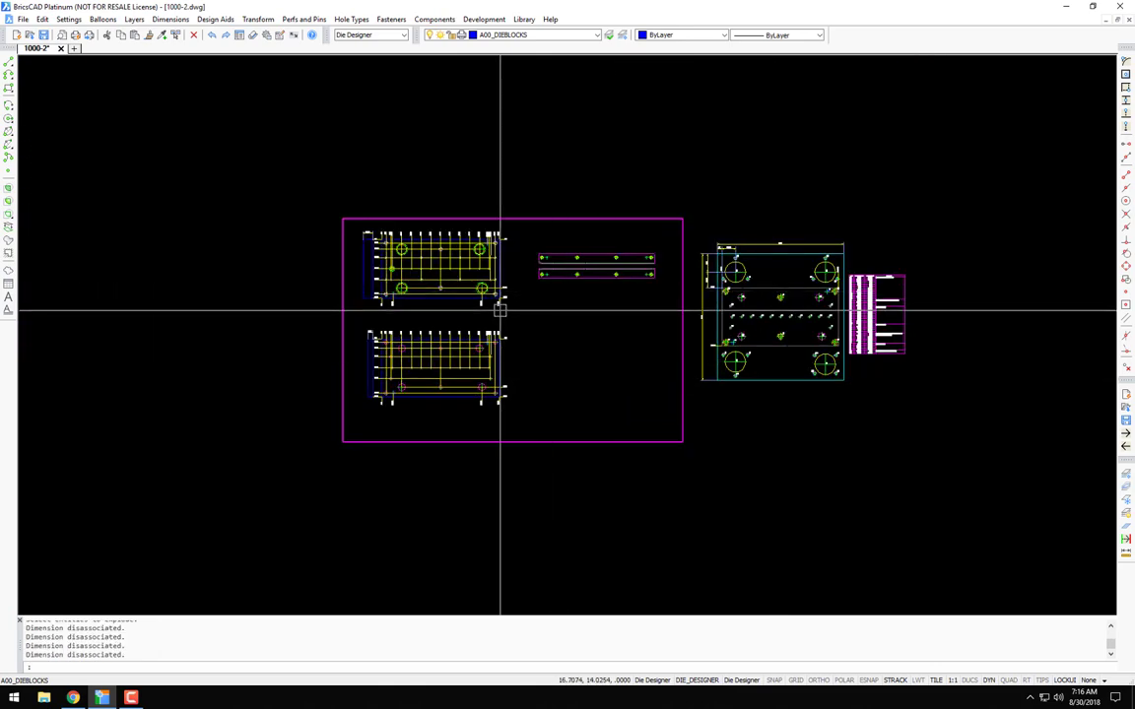
pyautogui.scroll(3, 461, 302)
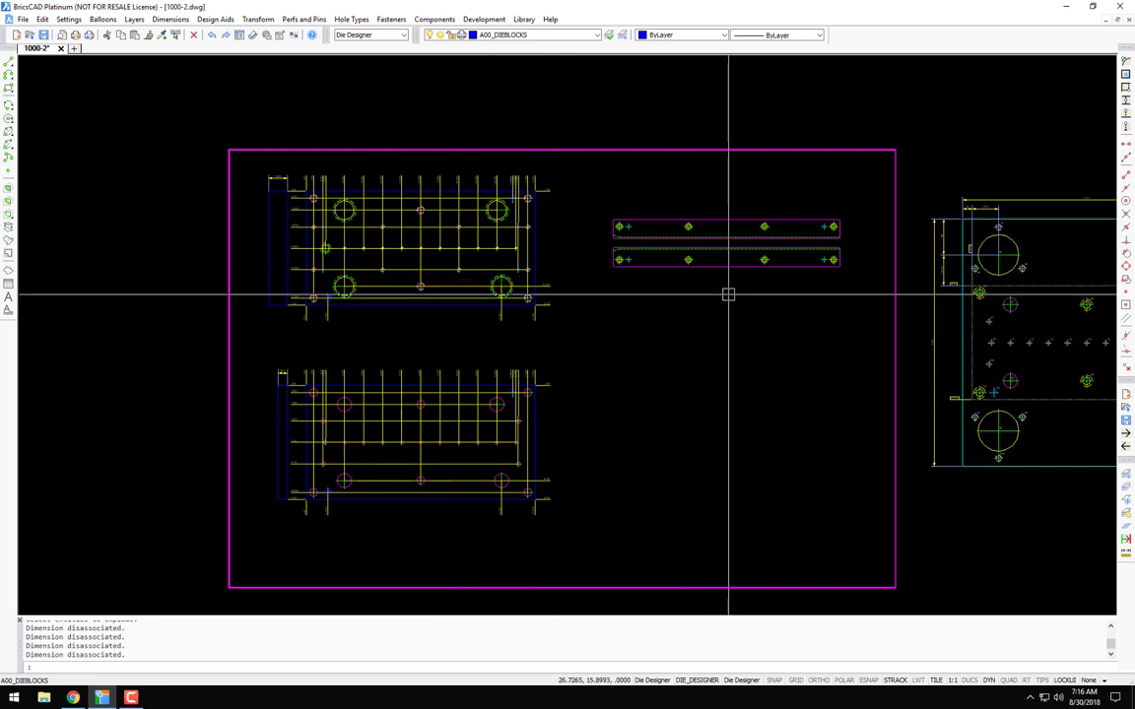
pyautogui.scroll(6, 396, 233)
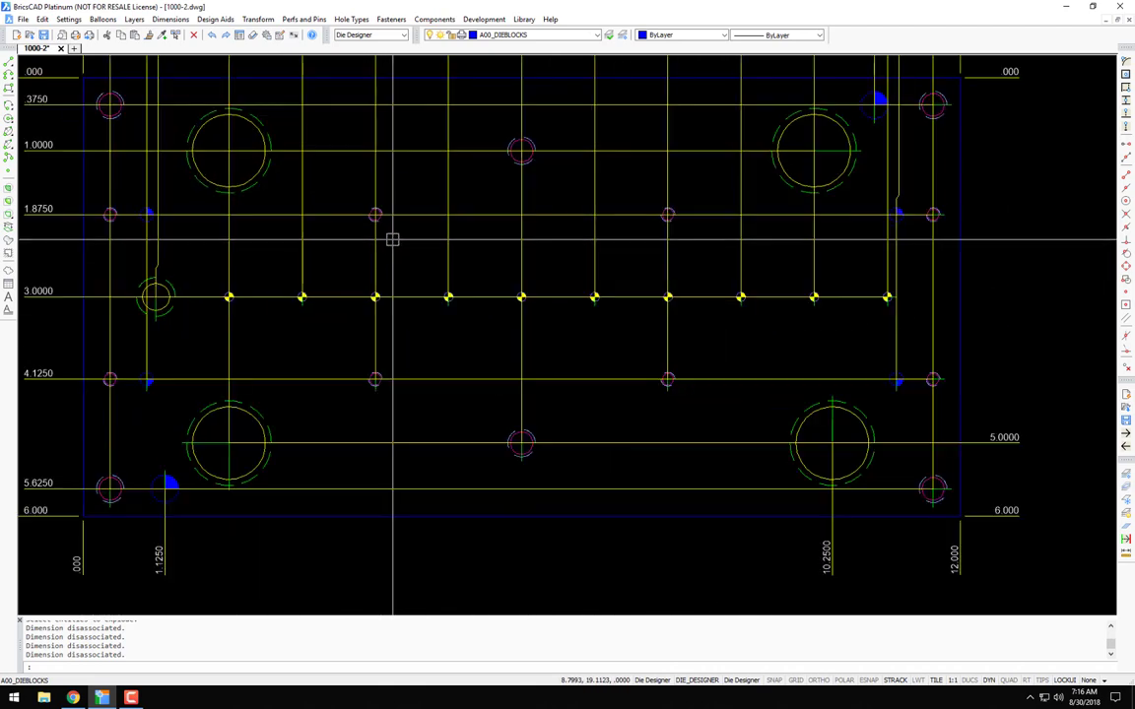
pyautogui.scroll(-5, 306, 205)
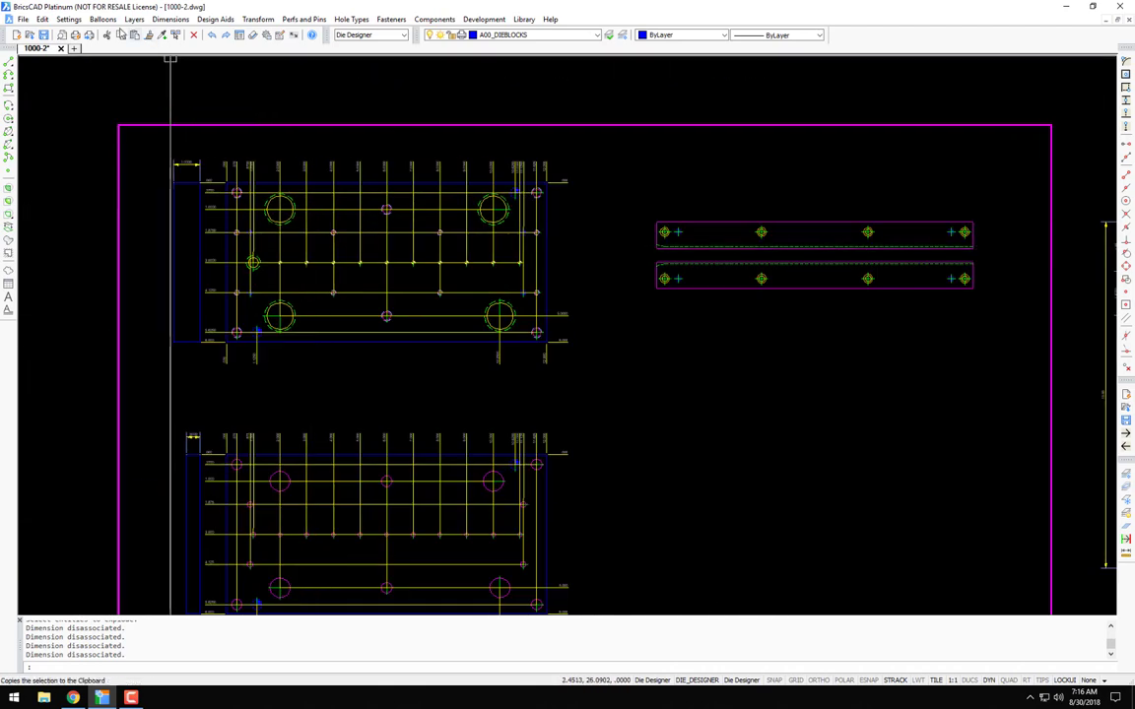
pyautogui.click(169, 19)
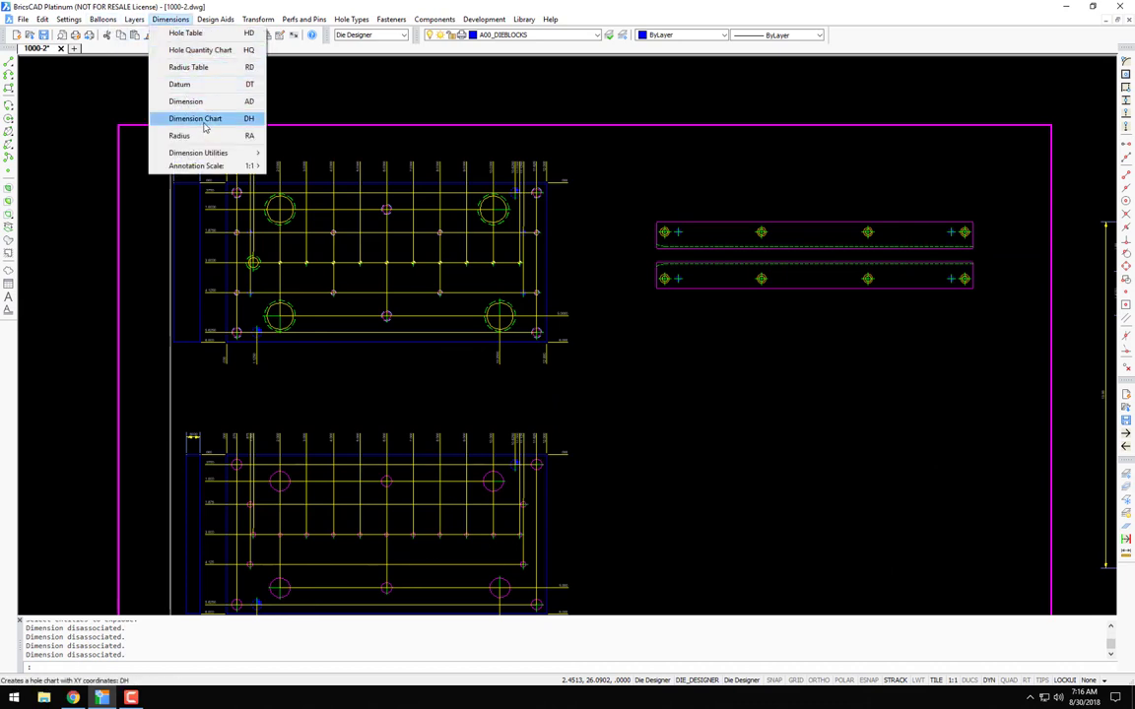
pyautogui.click(186, 34)
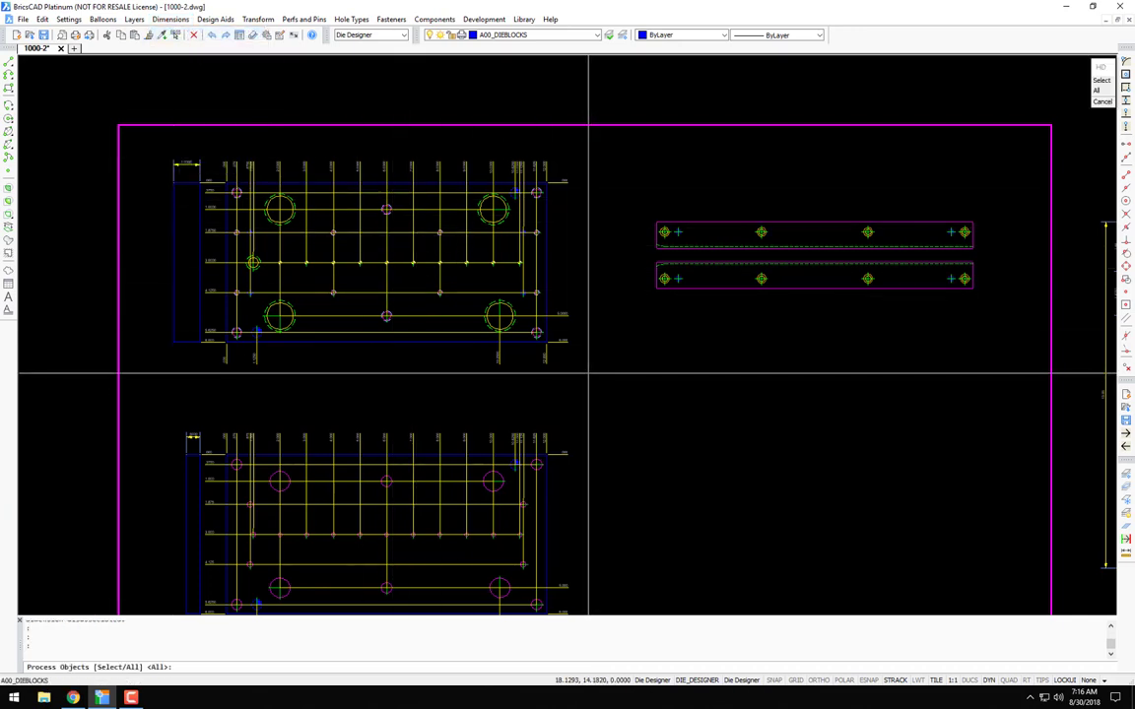
pyautogui.press('Return')
pyautogui.scroll(-2, 611, 355)
pyautogui.moveTo(641, 339); pyautogui.dragTo(617, 239, button='middle')
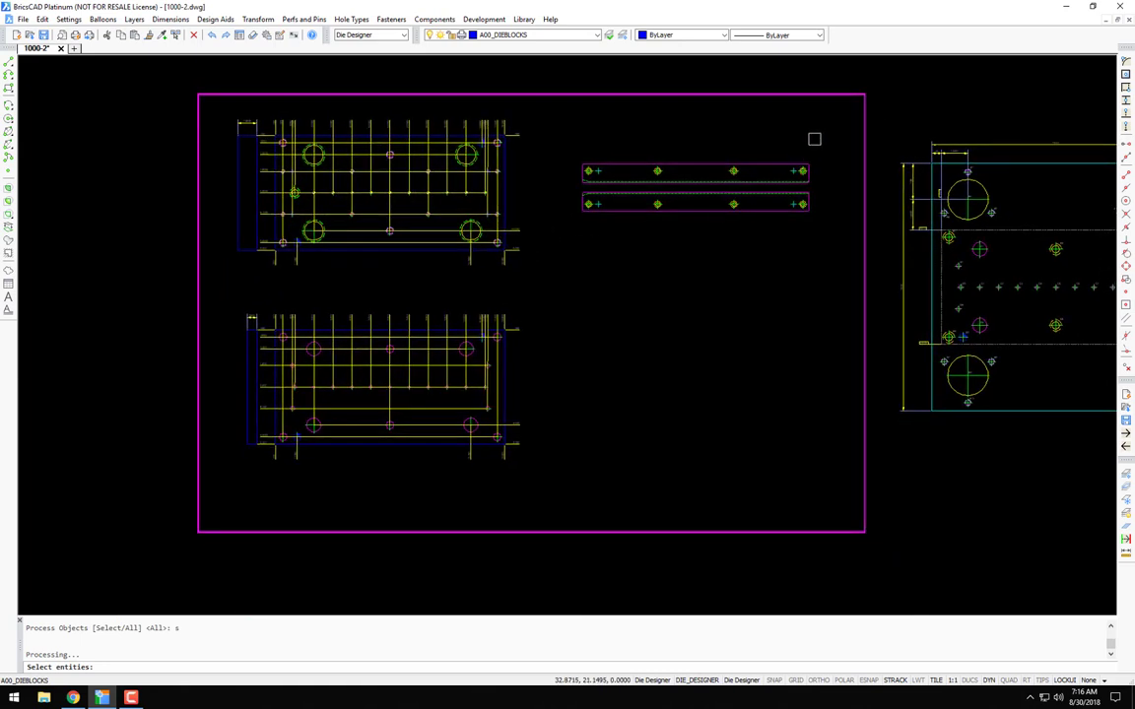
pyautogui.click(222, 477)
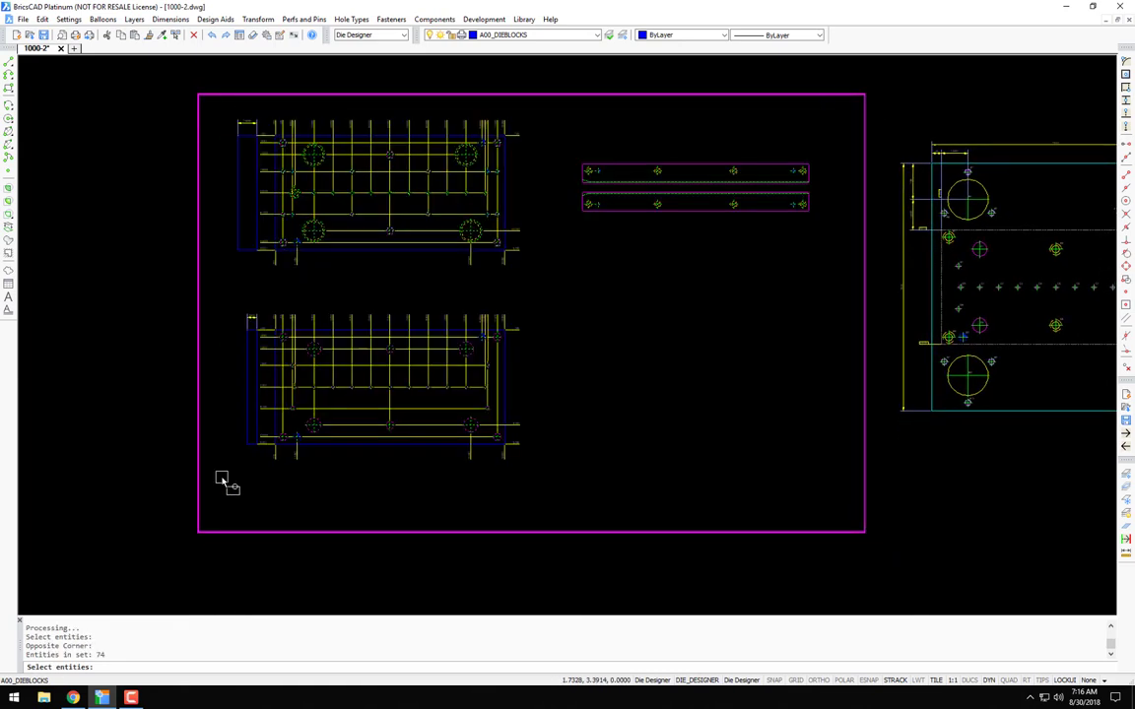
pyautogui.press('Return')
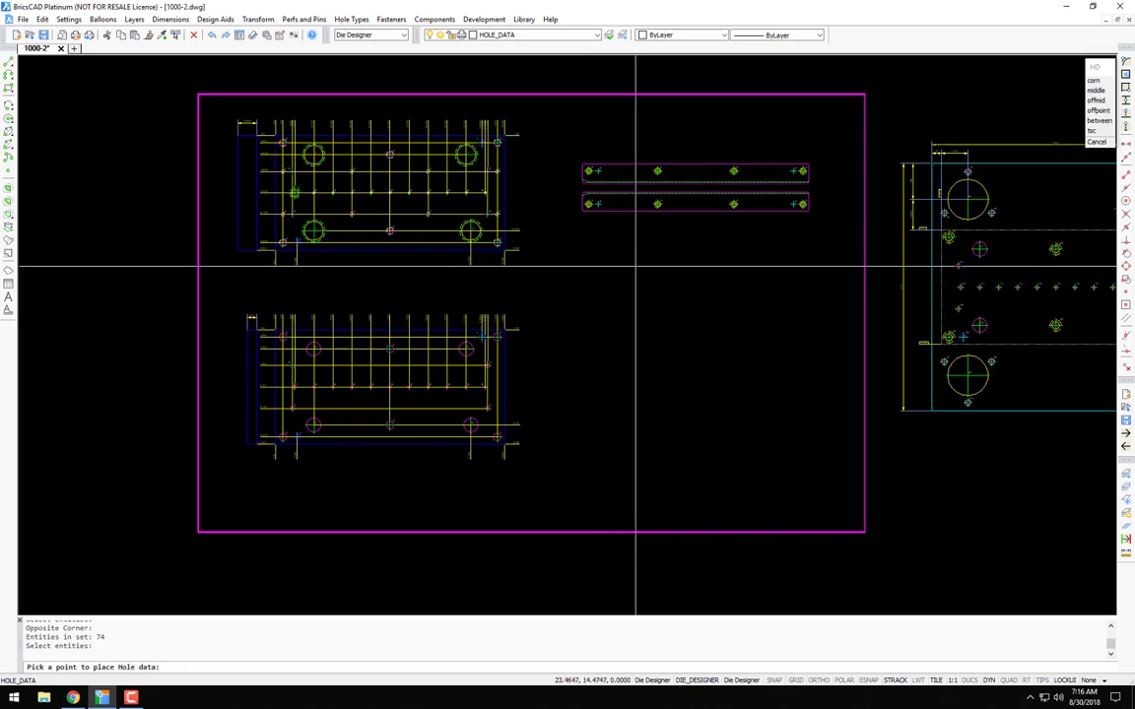
pyautogui.click(647, 321)
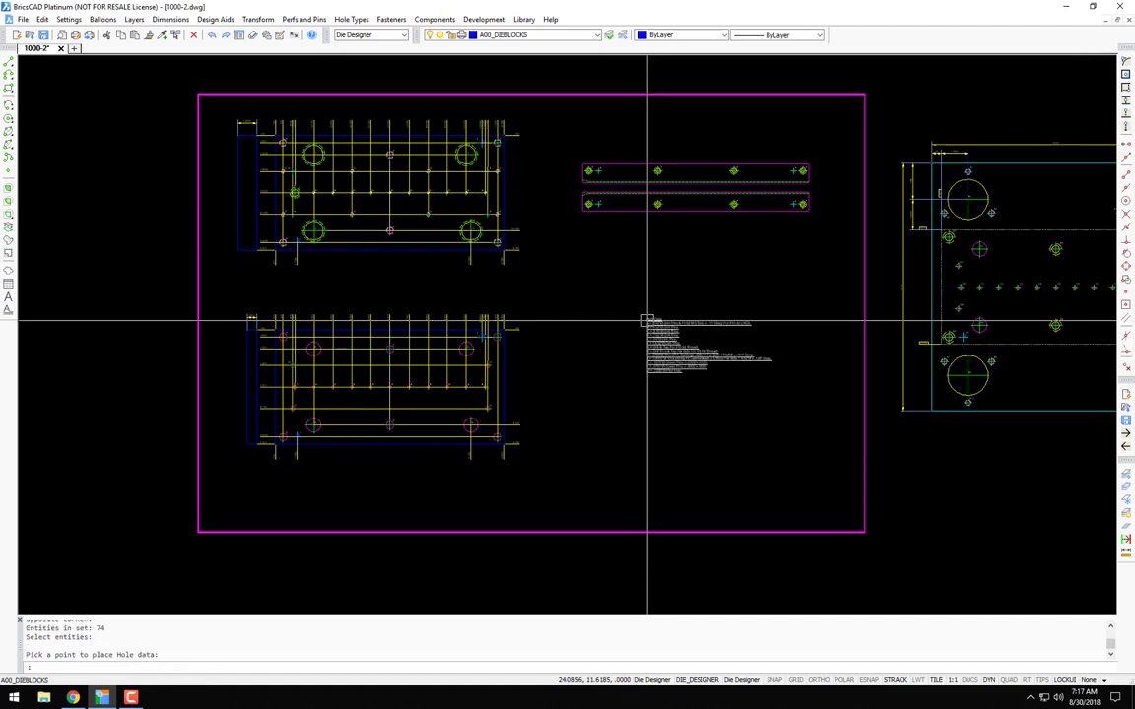
# Step: Examine the hole data list, including the I and J bushing notes, and the hole letters added to the plates and rails
pyautogui.scroll(6, 692, 360)
pyautogui.moveTo(781, 422); pyautogui.dragTo(678, 425, button='middle')
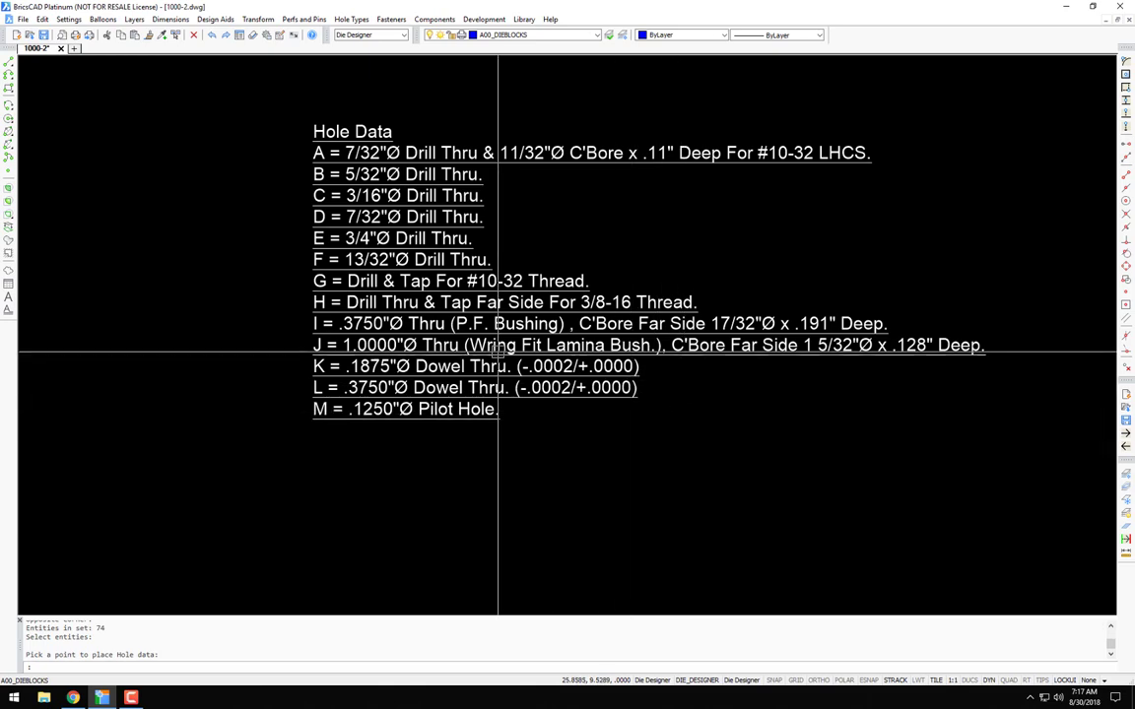
pyautogui.click(332, 393)
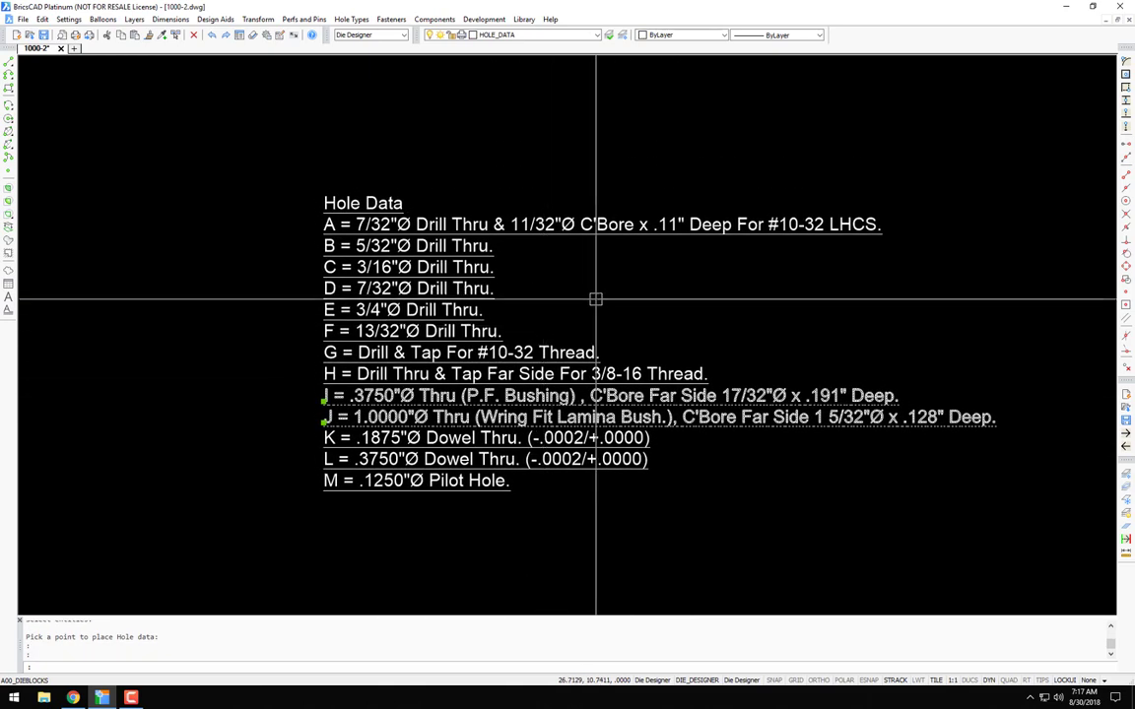
pyautogui.scroll(-5, 598, 298)
pyautogui.moveTo(434, 281)
pyautogui.mouseDown(button='middle')
pyautogui.moveTo(635, 322)
pyautogui.moveTo(745, 457)
pyautogui.mouseUp(button='middle')
pyautogui.scroll(3, 401, 250)
pyautogui.moveTo(472, 264)
pyautogui.mouseDown(button='middle')
pyautogui.moveTo(374, 306)
pyautogui.moveTo(269, 311)
pyautogui.mouseUp(button='middle')
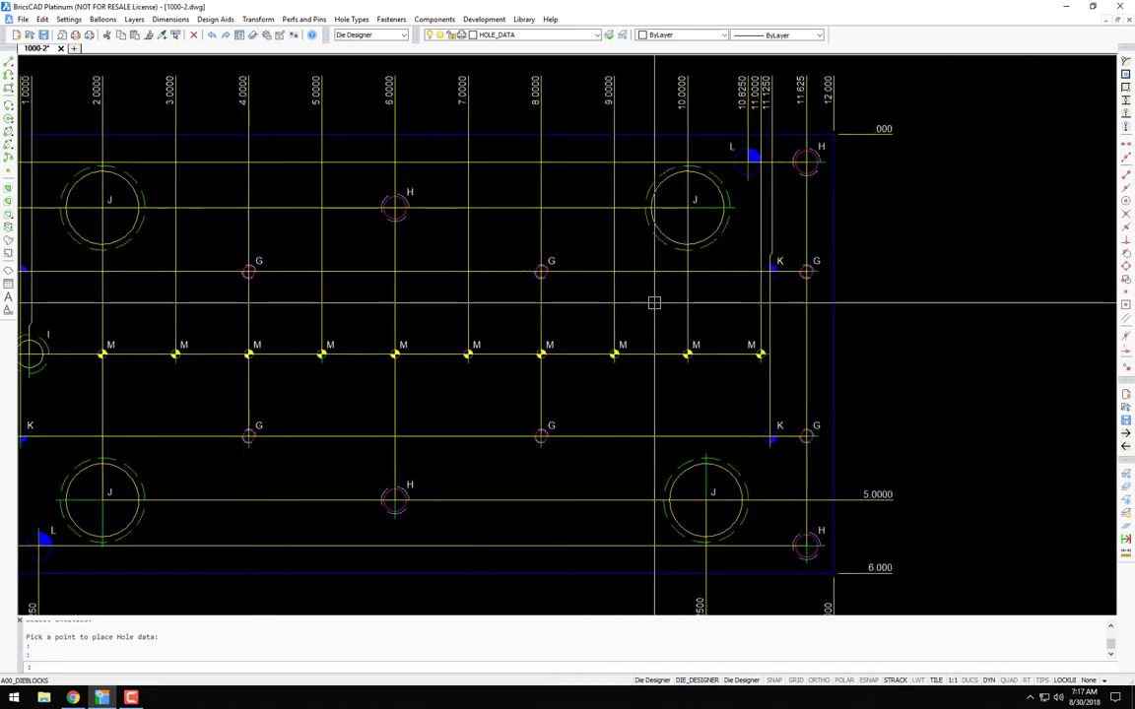
pyautogui.moveTo(722, 317); pyautogui.dragTo(49, 285, button='middle')
pyautogui.moveTo(706, 307)
pyautogui.mouseDown(button='middle')
pyautogui.moveTo(367, 304)
pyautogui.moveTo(936, 186)
pyautogui.mouseUp(button='middle')
pyautogui.scroll(-3, 933, 186)
pyautogui.scroll(3, 509, 450)
pyautogui.scroll(-3, 510, 453)
pyautogui.moveTo(620, 356)
pyautogui.mouseDown(button='middle')
pyautogui.moveTo(551, 398)
pyautogui.moveTo(545, 415)
pyautogui.mouseUp(button='middle')
pyautogui.moveTo(719, 403)
pyautogui.mouseDown(button='middle')
pyautogui.moveTo(501, 375)
pyautogui.moveTo(612, 372)
pyautogui.mouseUp(button='middle')
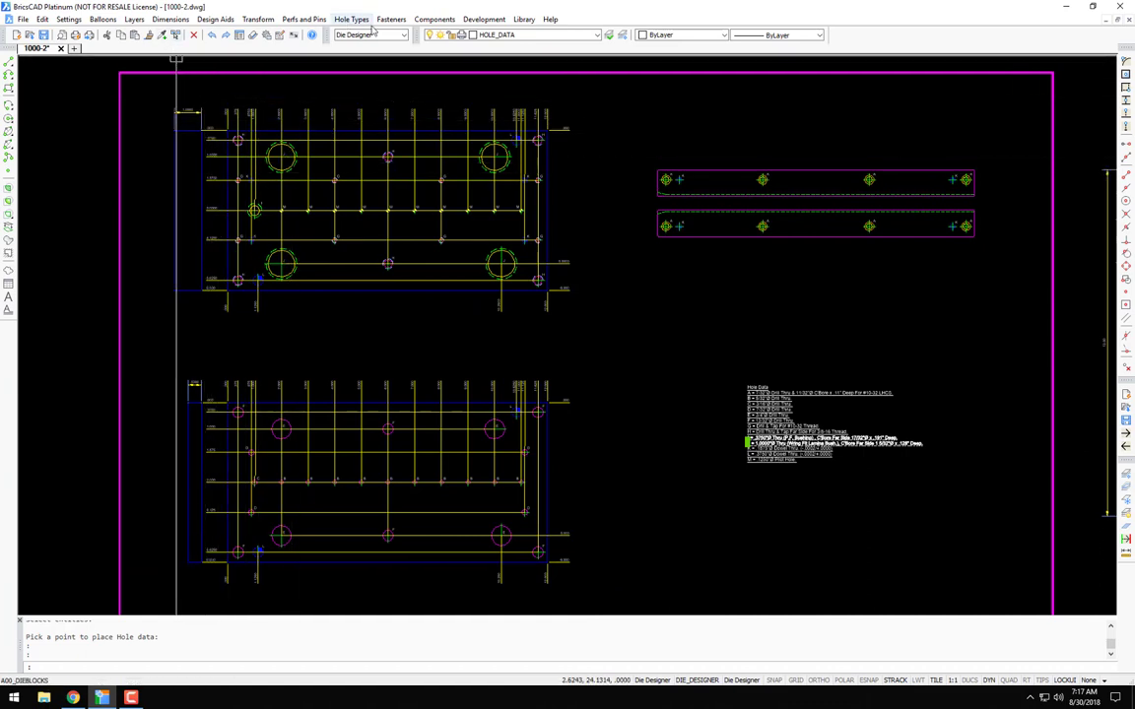
pyautogui.click(103, 20)
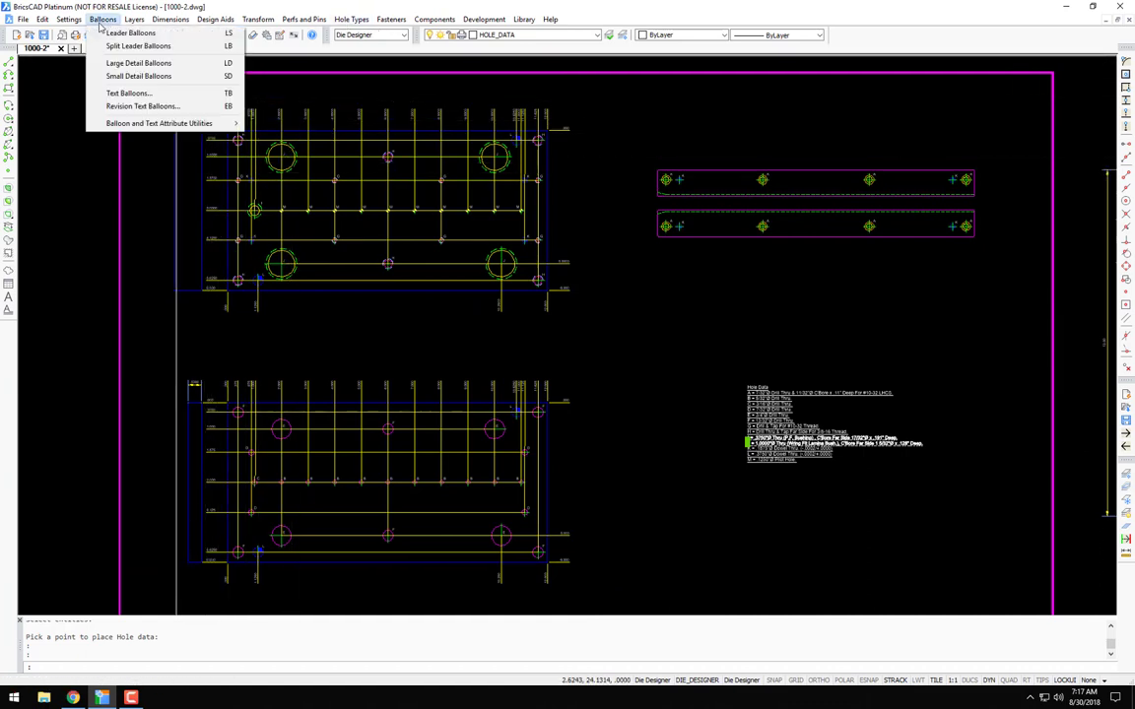
pyautogui.click(143, 107)
pyautogui.click(344, 97)
# Step: Attach 1000-1.dwg as an external reference at the default insertion point with the xr command, and view its detail balloons
pyautogui.scroll(-3, 333, 106)
pyautogui.moveTo(380, 134); pyautogui.dragTo(410, 284, button='middle')
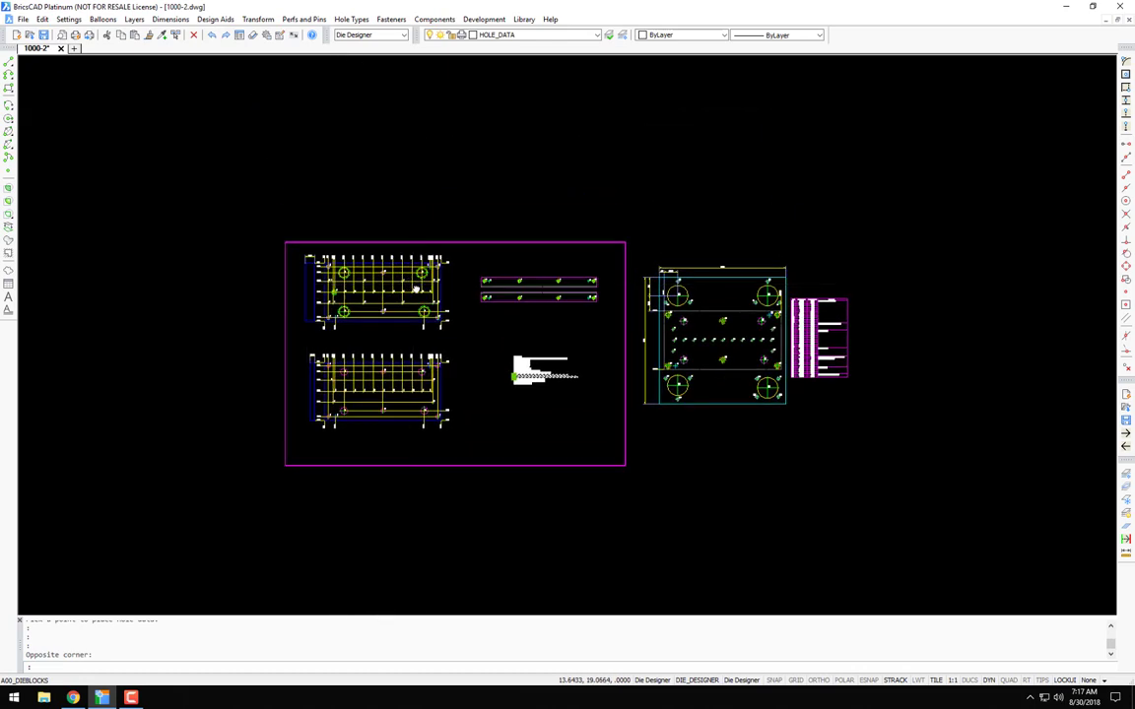
pyautogui.write('xr')
pyautogui.press('Return')
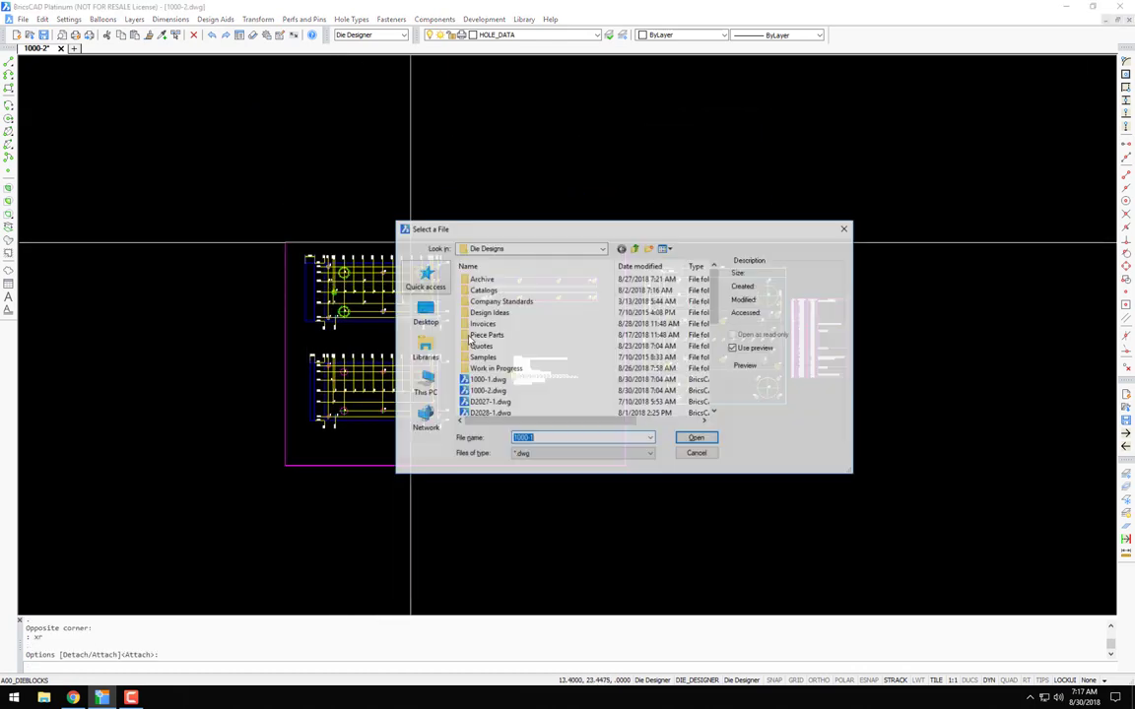
pyautogui.click(491, 380)
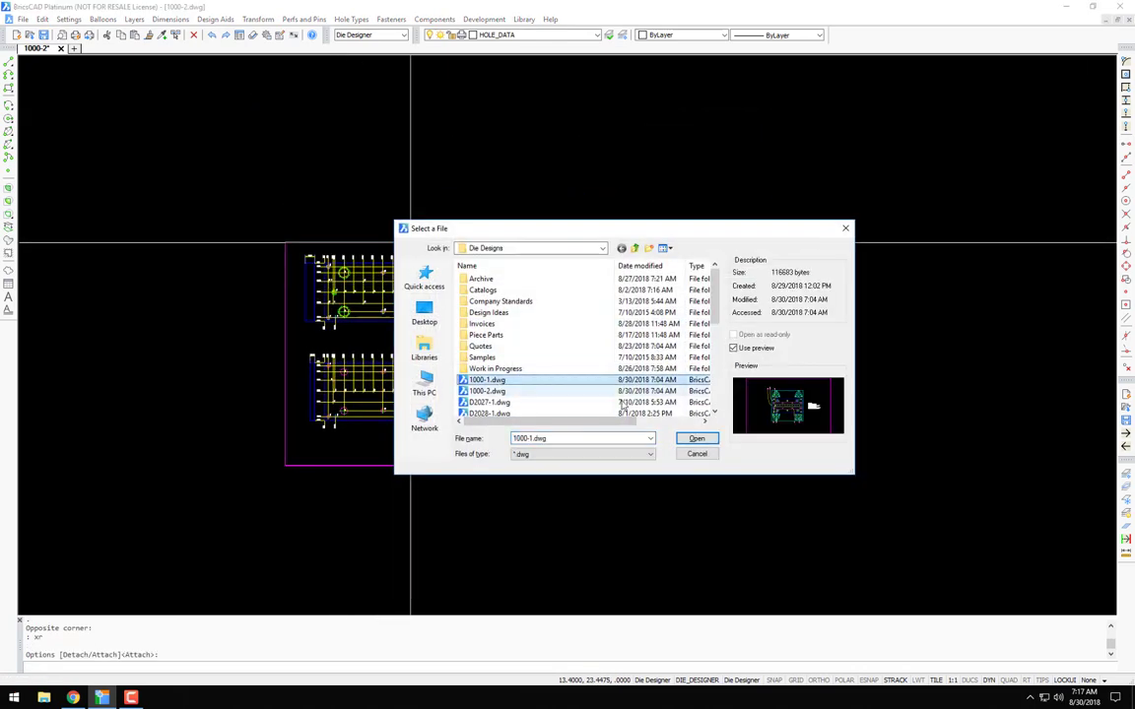
pyautogui.click(696, 439)
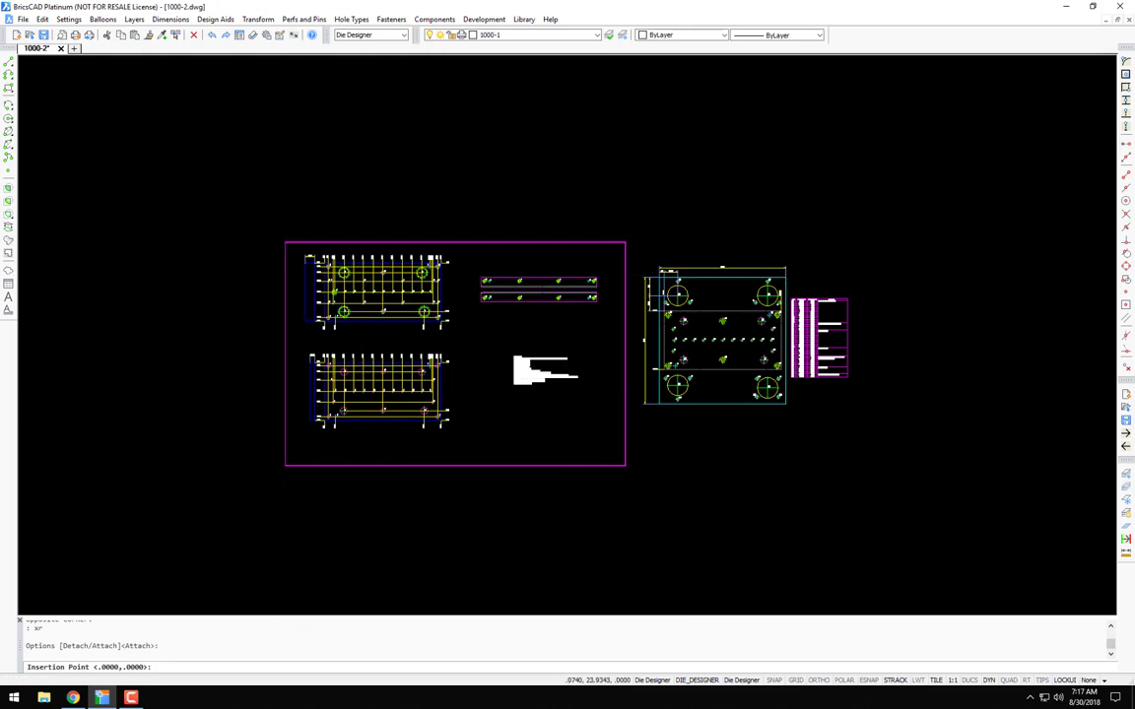
pyautogui.scroll(8, 395, 203)
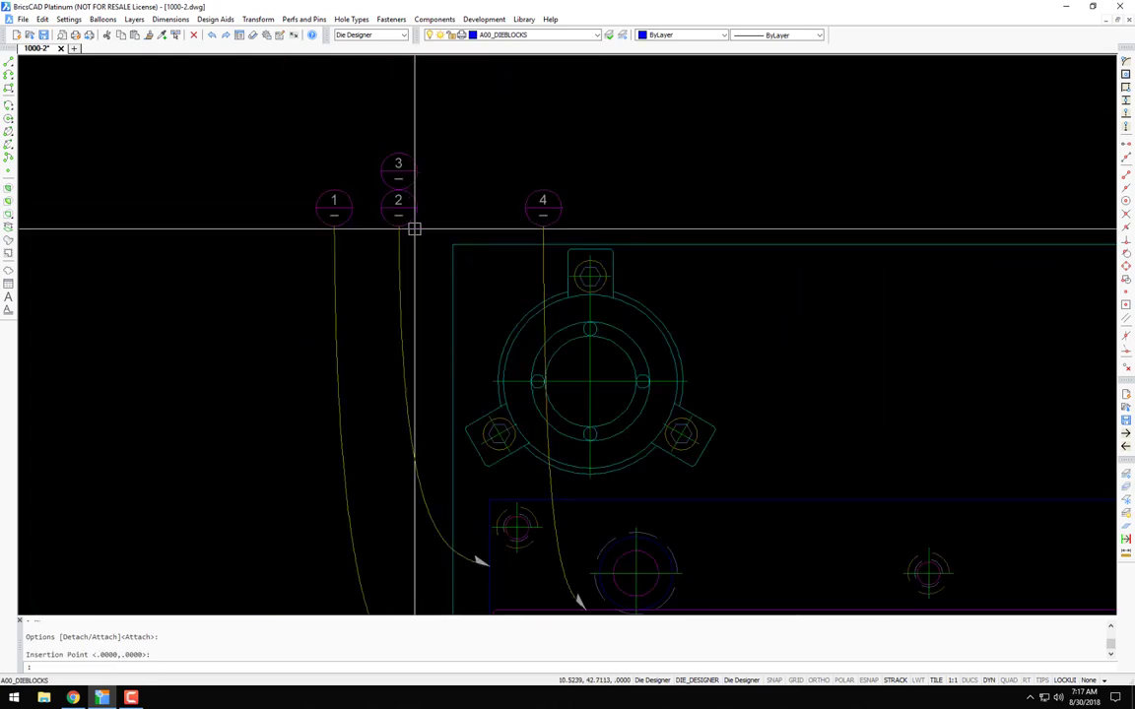
pyautogui.moveTo(556, 480); pyautogui.dragTo(425, 236, button='middle')
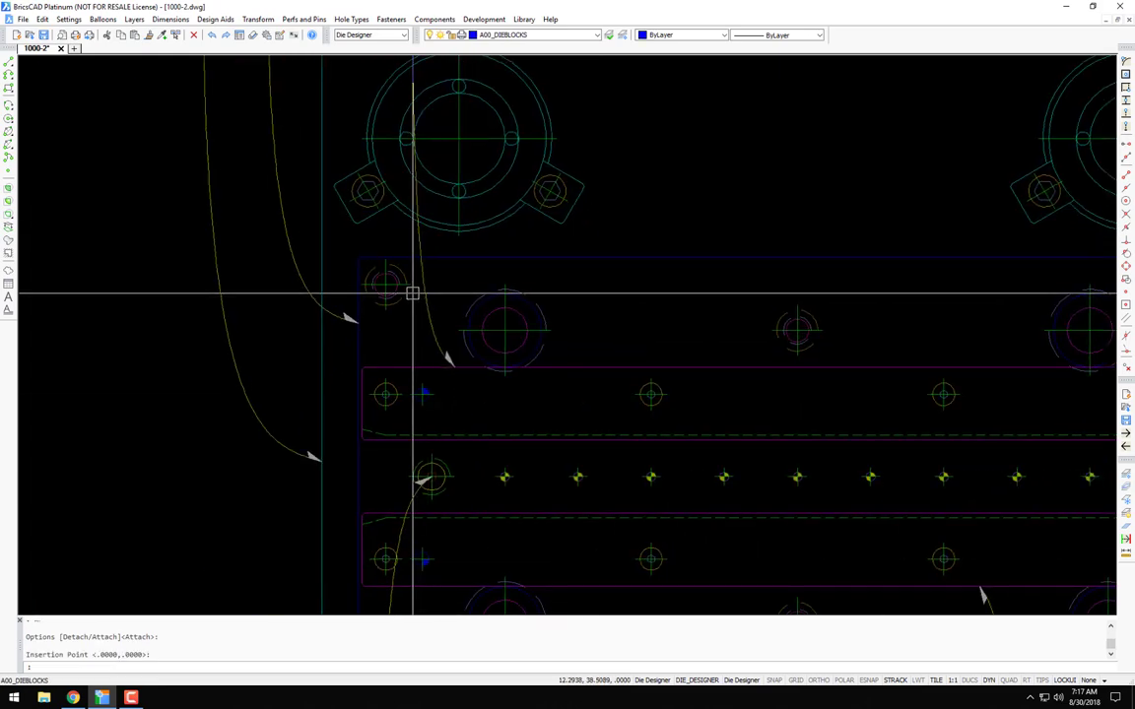
# Step: Place a revision text balloon beneath the upper plate for detail 2, Die Yoke, 1 required, material A-2, Rockwell C 56-58
pyautogui.scroll(-6, 413, 291)
pyautogui.moveTo(407, 491); pyautogui.dragTo(424, 364, button='middle')
pyautogui.scroll(4, 418, 396)
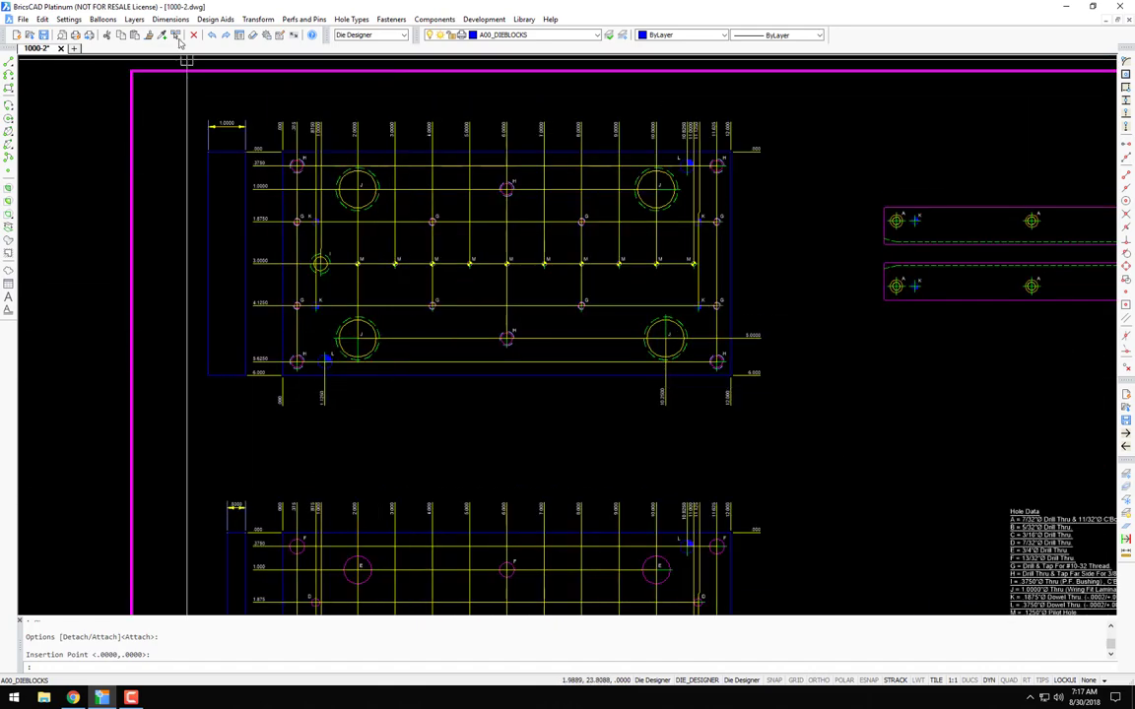
pyautogui.click(97, 20)
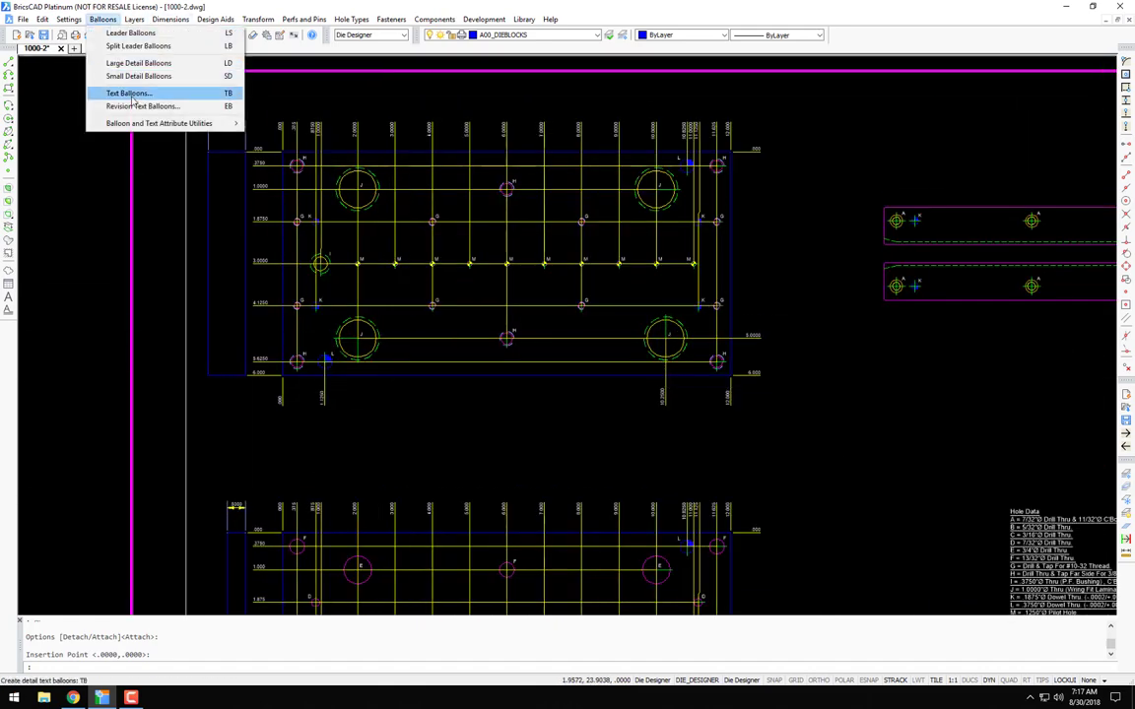
pyautogui.click(139, 105)
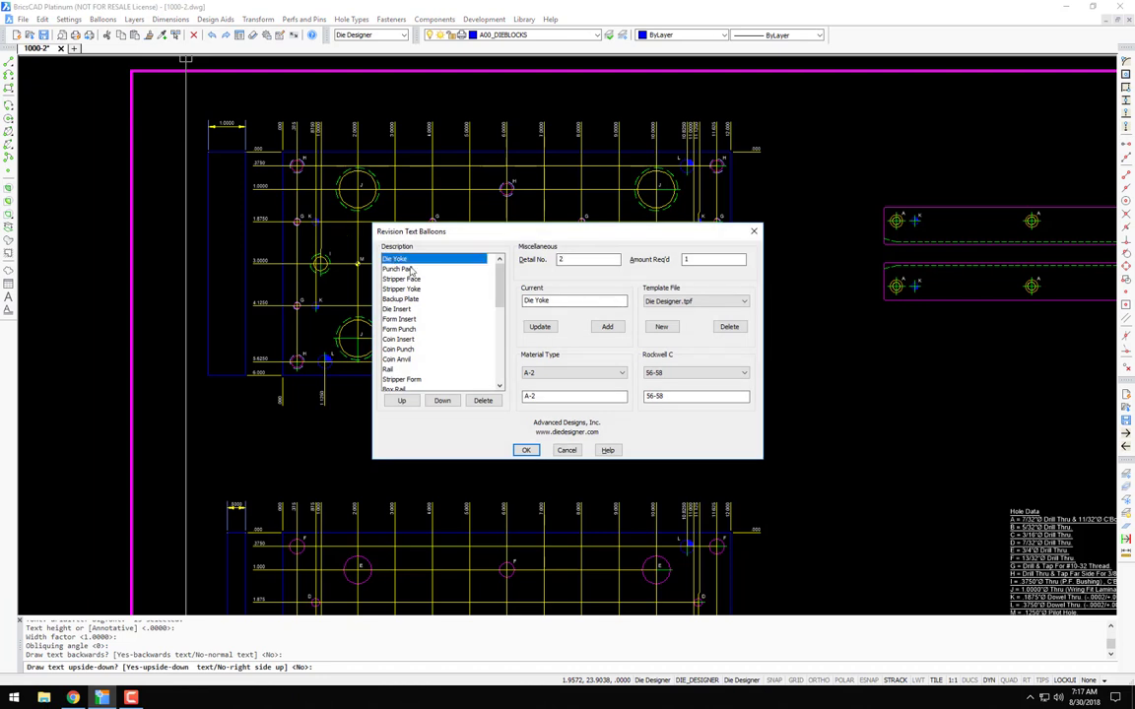
pyautogui.click(562, 373)
pyautogui.click(562, 373)
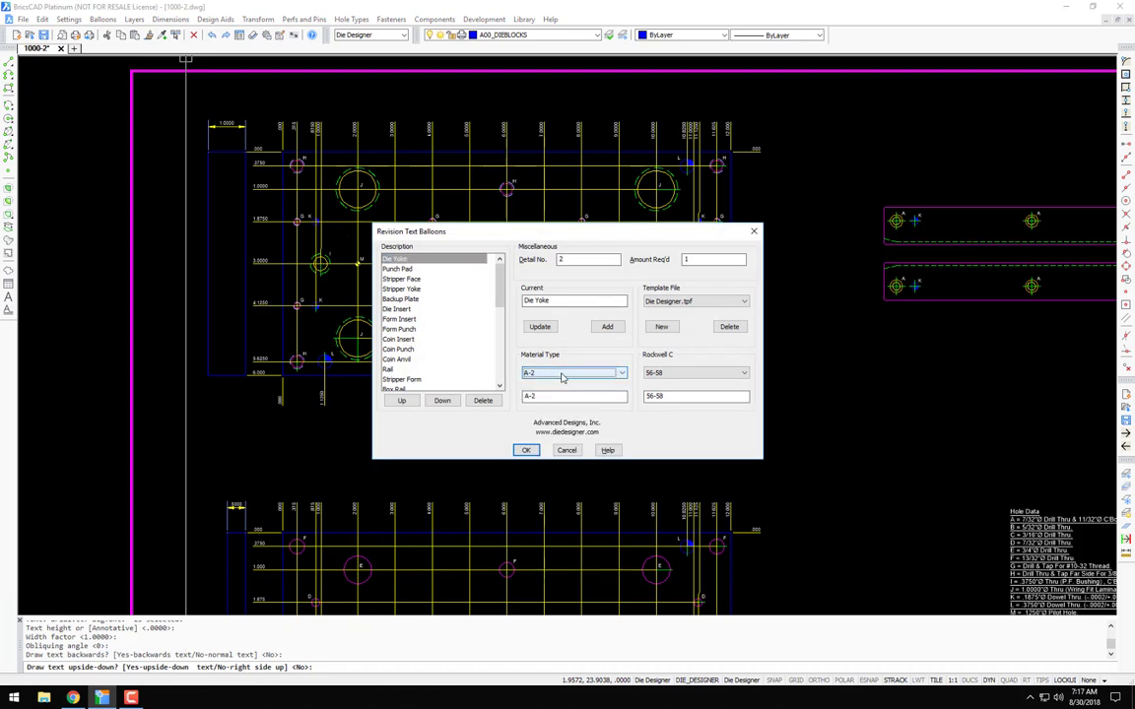
pyautogui.click(526, 452)
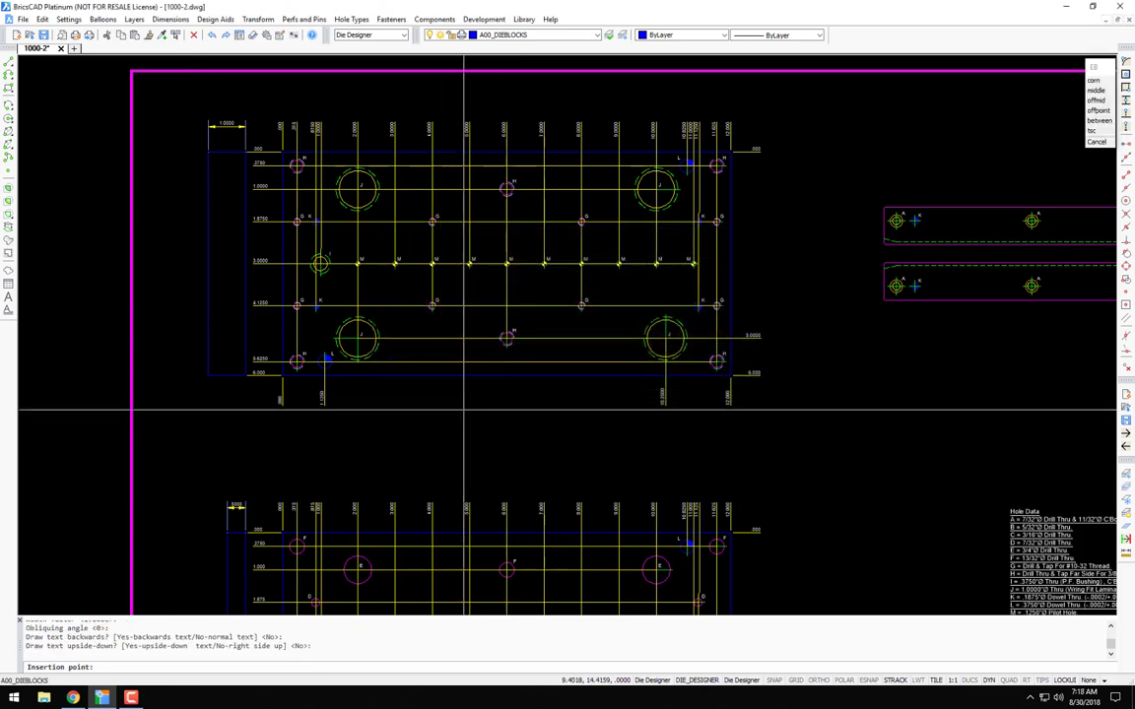
pyautogui.click(465, 409)
# Step: Start another revision text balloon for the lower plate with the EB command
pyautogui.scroll(-1, 572, 444)
pyautogui.moveTo(571, 443)
pyautogui.mouseDown(button='middle')
pyautogui.moveTo(589, 202)
pyautogui.moveTo(545, 195)
pyautogui.mouseUp(button='middle')
pyautogui.scroll(1, 530, 278)
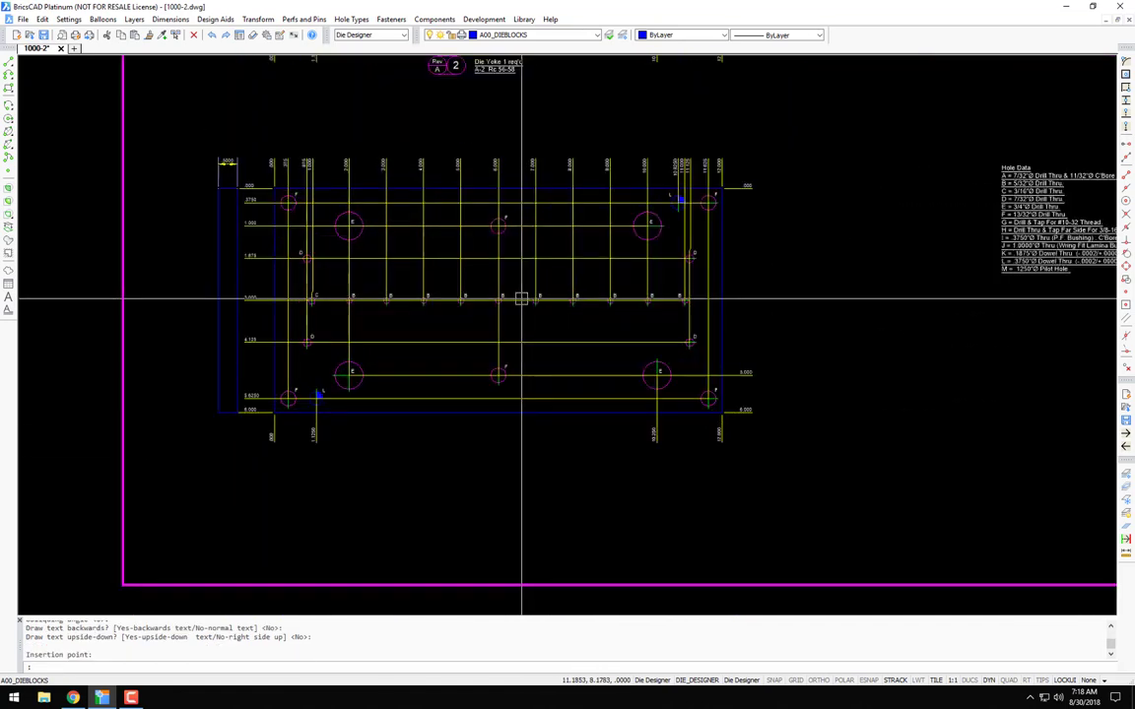
pyautogui.write('EB')
pyautogui.press('Return')
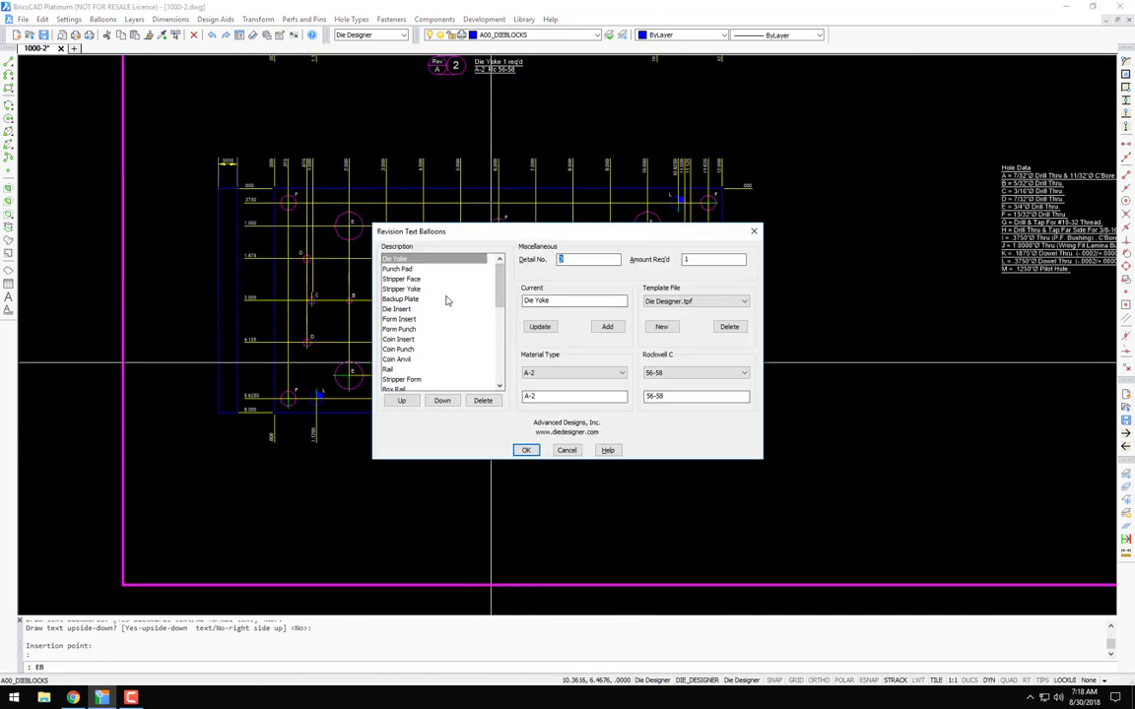
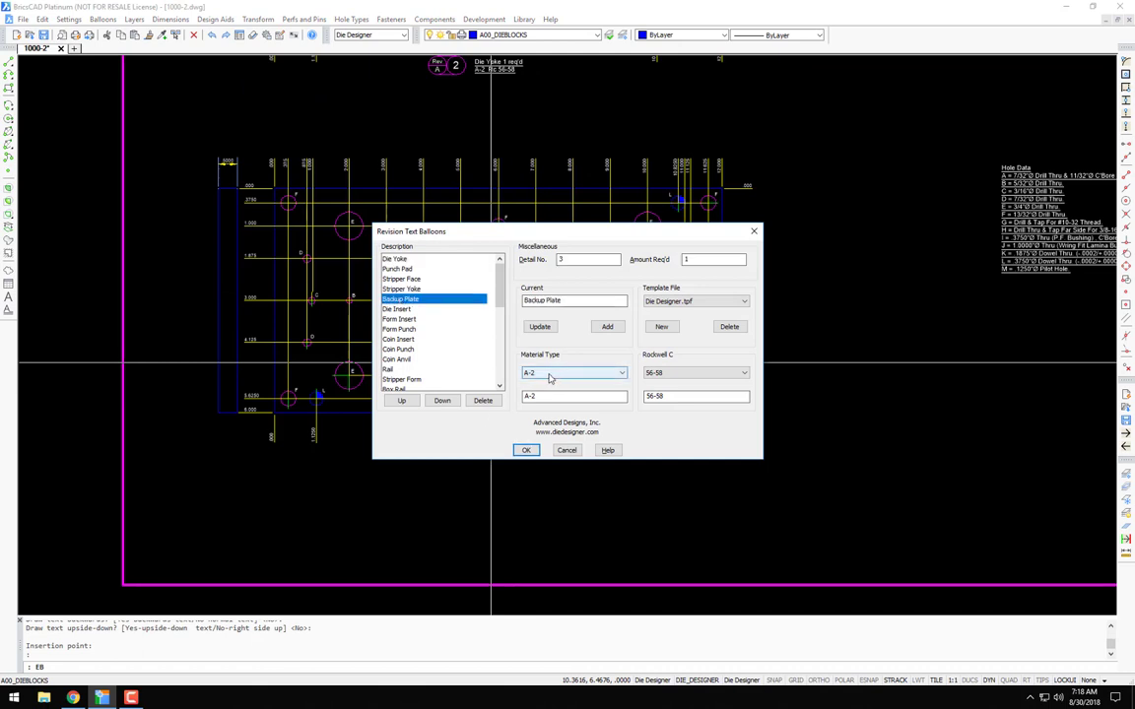
# Step: Place the revision text balloon for detail 3, Backup Plate, 1 required, A-2, Rockwell C 56-58, beneath the lower plate, and view the assembly's detail balloons
pyautogui.click(528, 450)
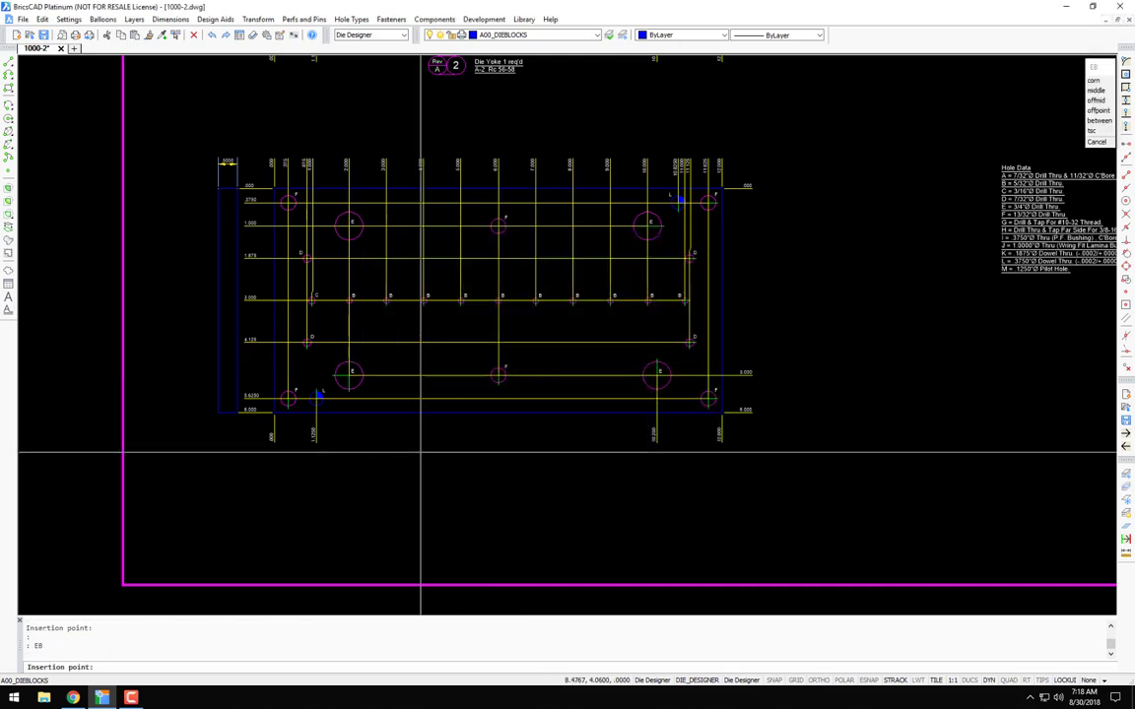
pyautogui.scroll(-5, 463, 424)
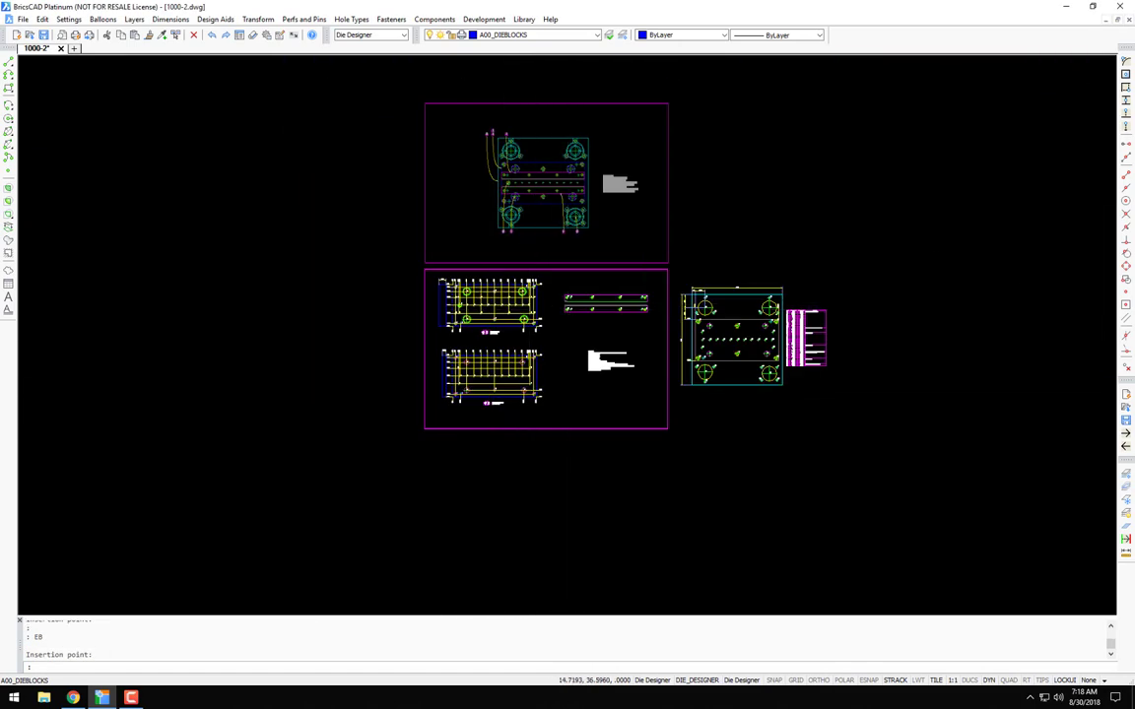
pyautogui.scroll(8, 482, 175)
pyautogui.scroll(-5, 471, 174)
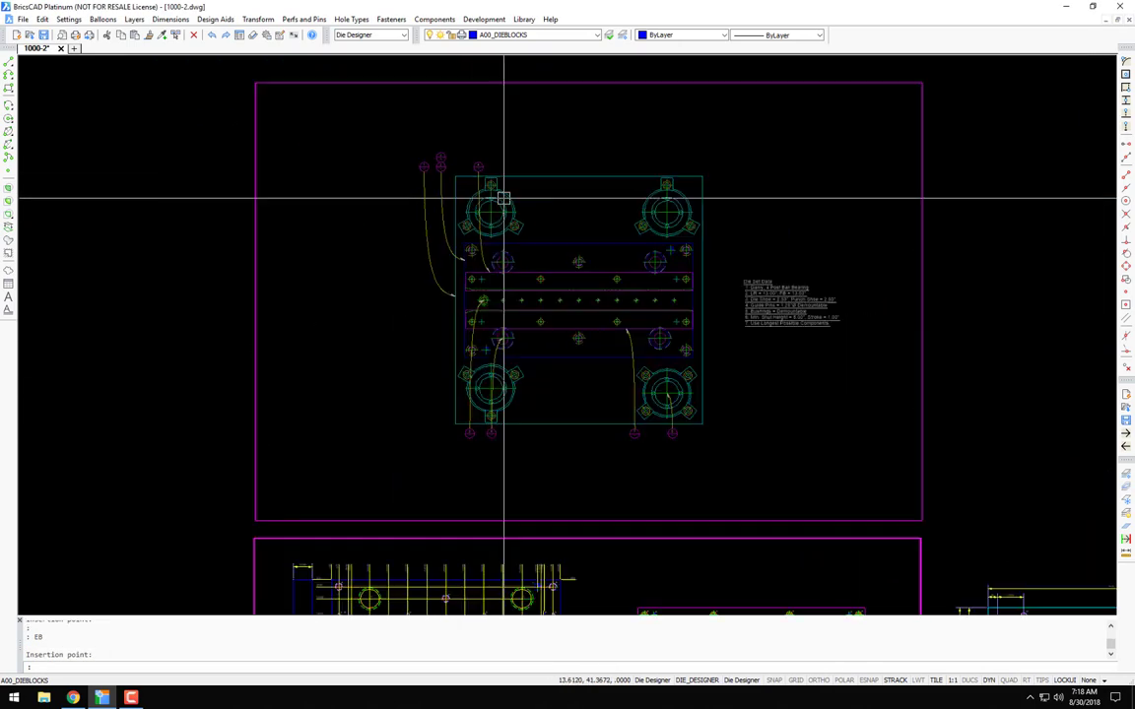
pyautogui.scroll(6, 646, 405)
pyautogui.scroll(-5, 717, 435)
# Step: Place revision text balloons beneath the two rails for details 4 and 7, each Rail, 1 required, material A-2, Rockwell C 56-58
pyautogui.moveTo(717, 436); pyautogui.dragTo(568, 332, button='middle')
pyautogui.scroll(6, 547, 345)
pyautogui.click(530, 365)
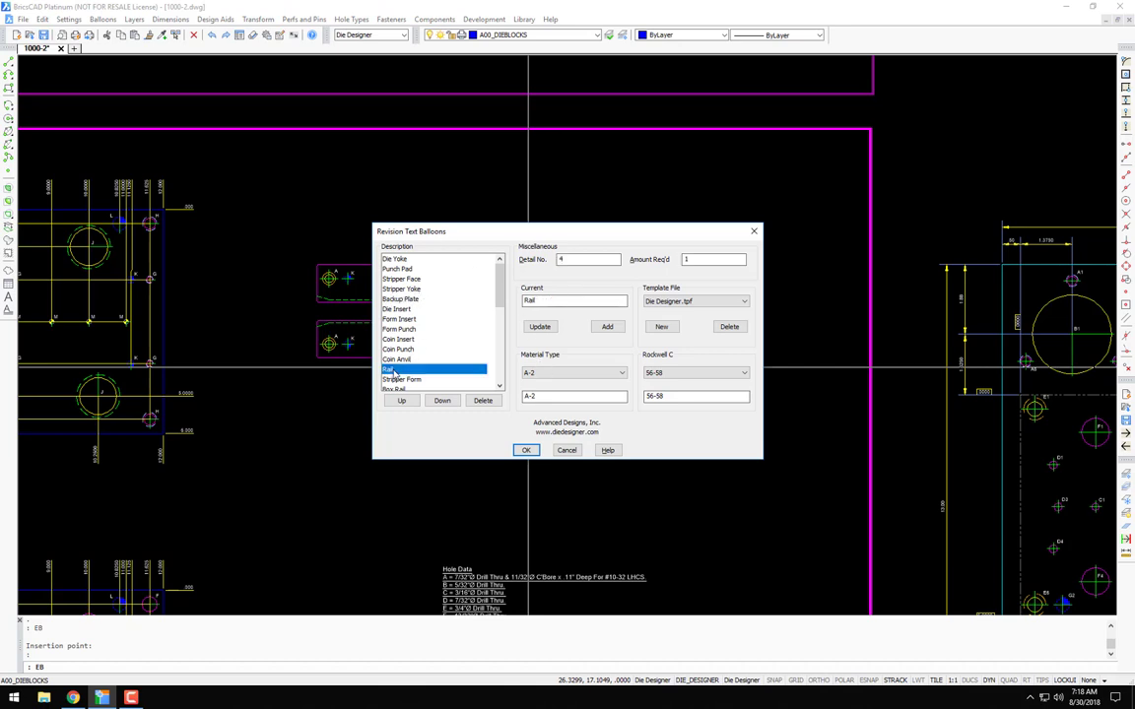
pyautogui.click(576, 373)
pyautogui.click(578, 373)
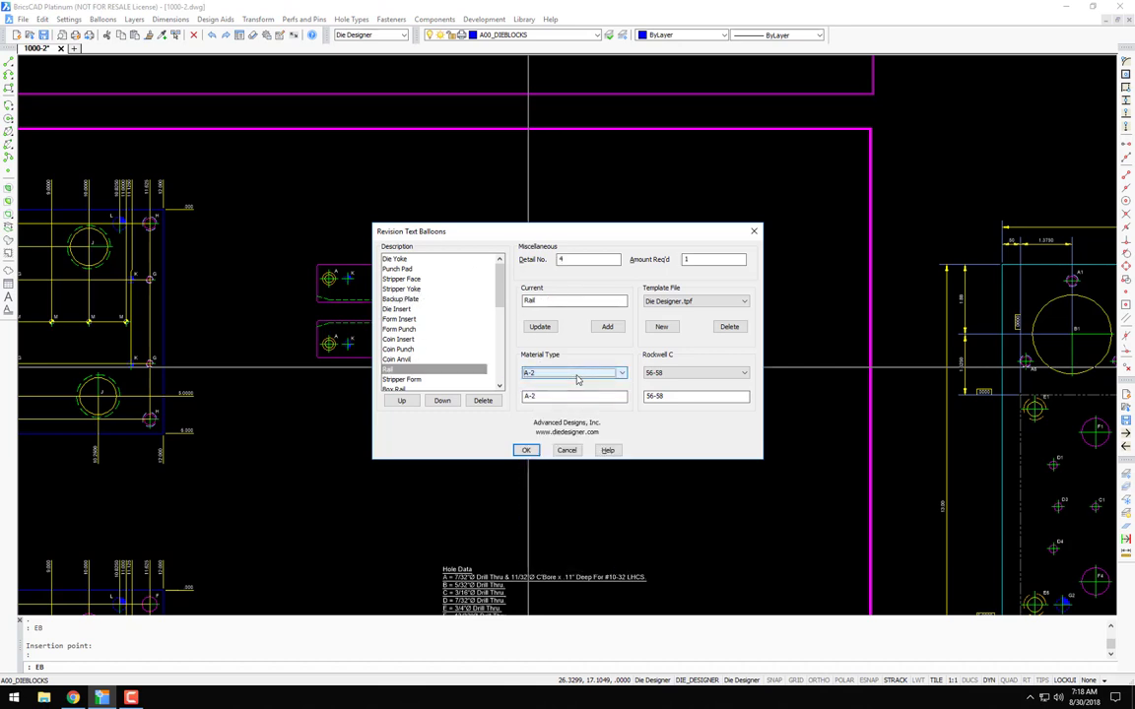
pyautogui.click(527, 450)
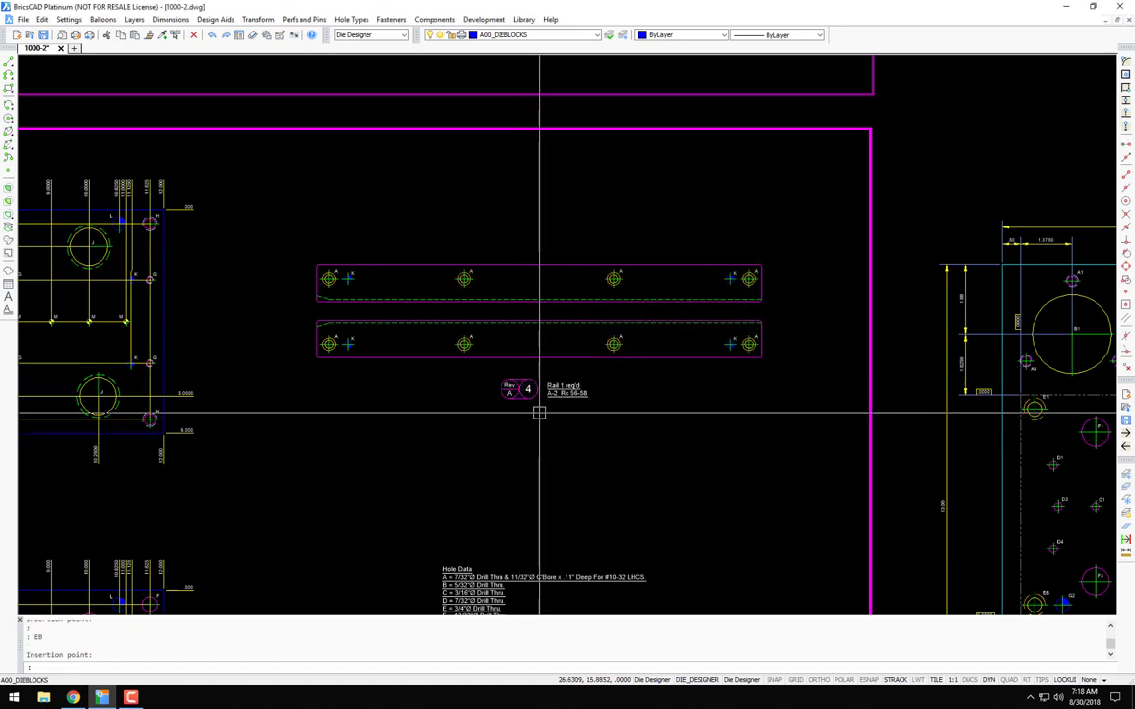
pyautogui.click(539, 412)
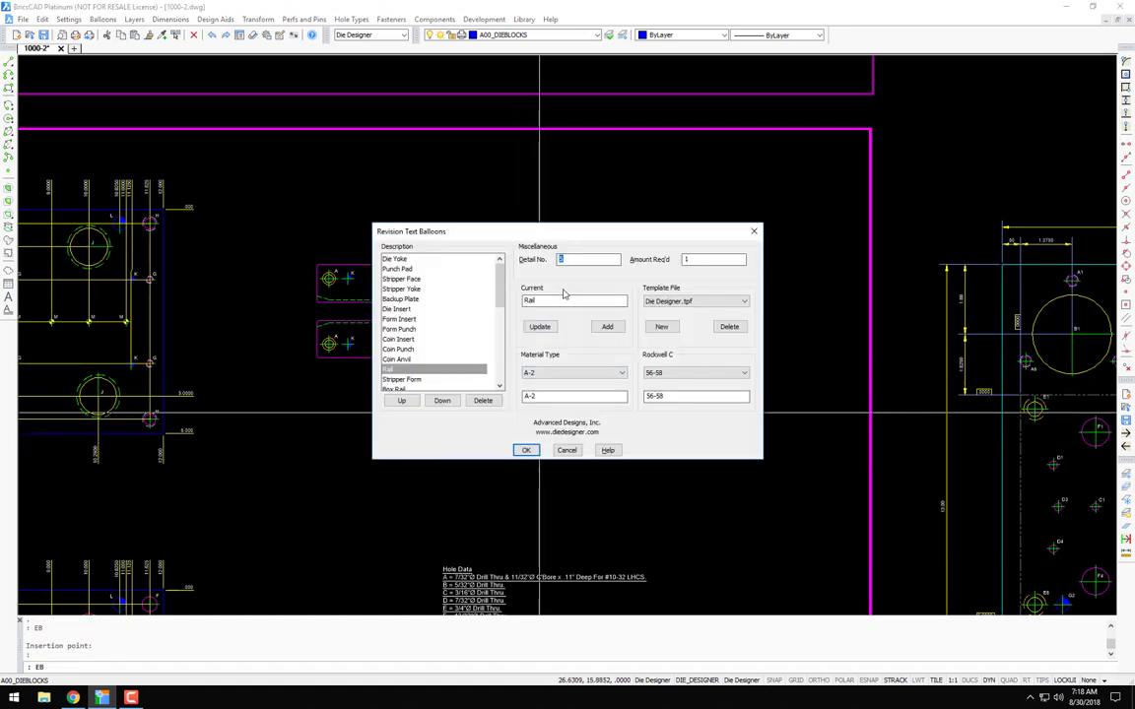
pyautogui.click(527, 450)
# Step: Move the detail 7 rail balloon so that it sits aligned directly beneath the detail 4 balloon
pyautogui.scroll(5, 532, 396)
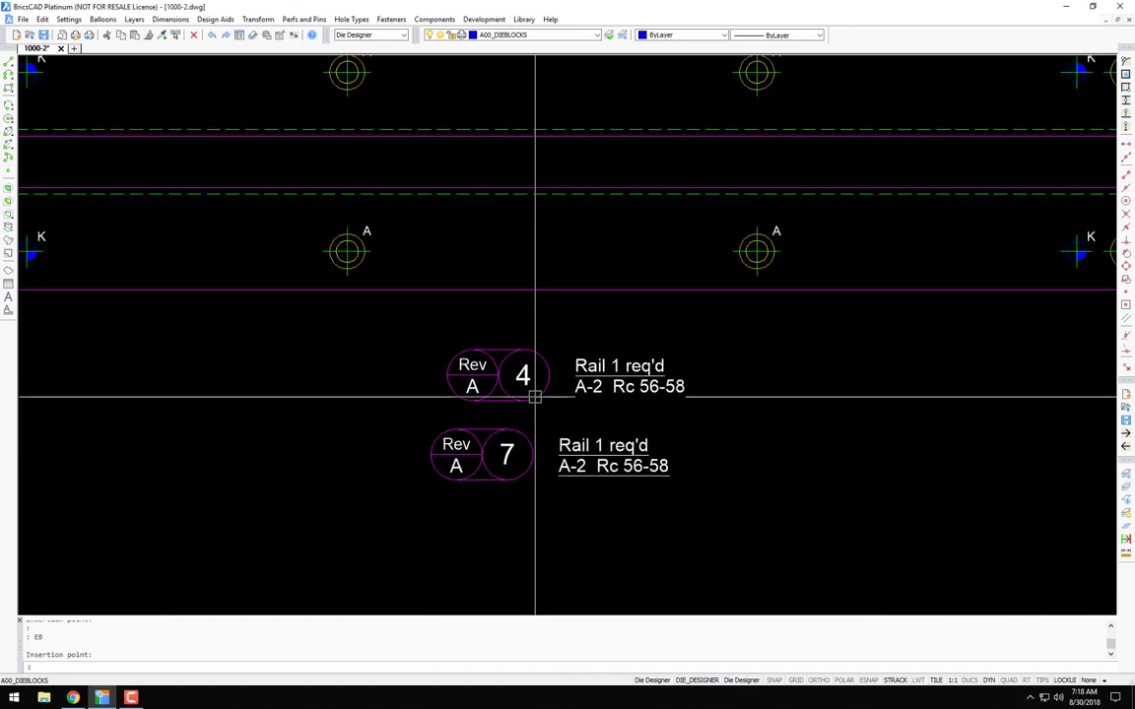
pyautogui.write('1')
pyautogui.press('space')
pyautogui.press('Escape')
pyautogui.write('2')
pyautogui.press('space')
pyautogui.click(518, 431)
pyautogui.press('space')
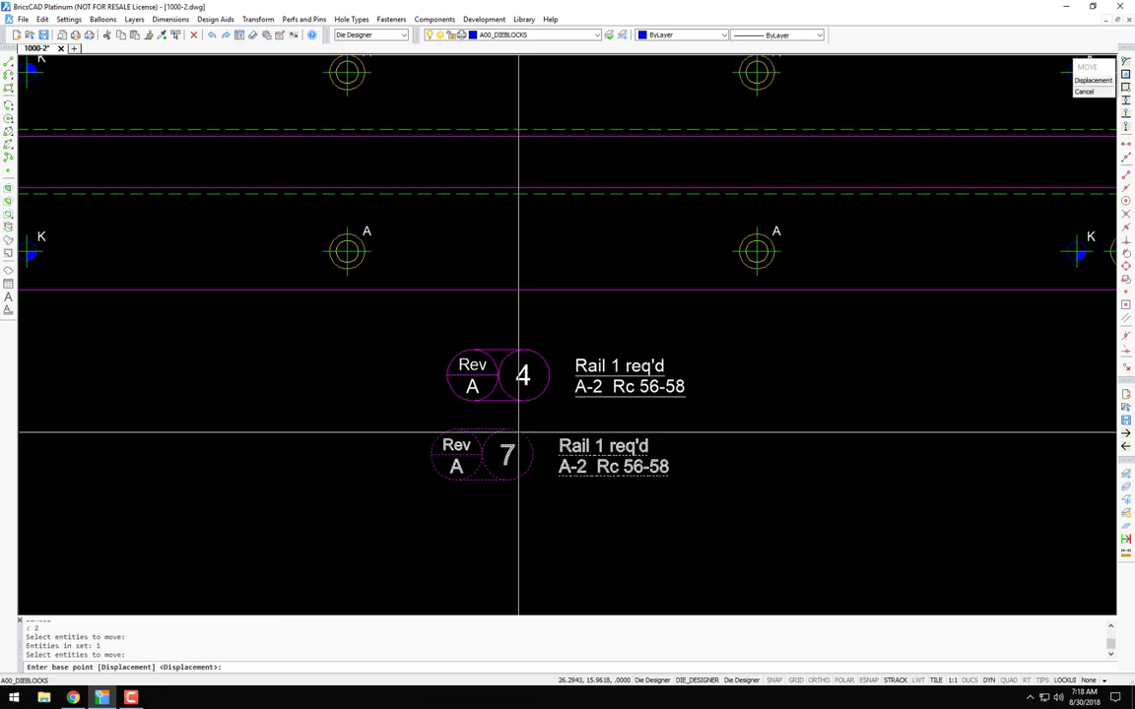
pyautogui.click(509, 433)
pyautogui.click(537, 414)
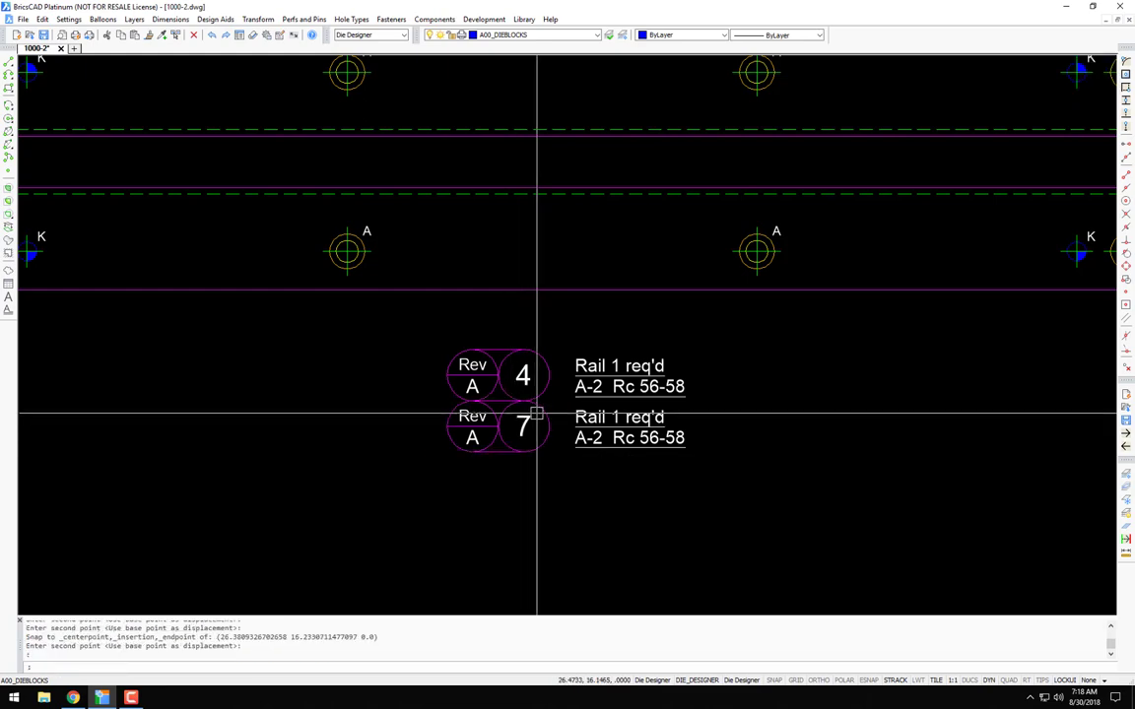
# Step: Place large detail balloon 4 beside the upper rail's left end and large detail balloon 7 beside the lower rail's left end
pyautogui.scroll(-5, 537, 413)
pyautogui.scroll(4, 358, 261)
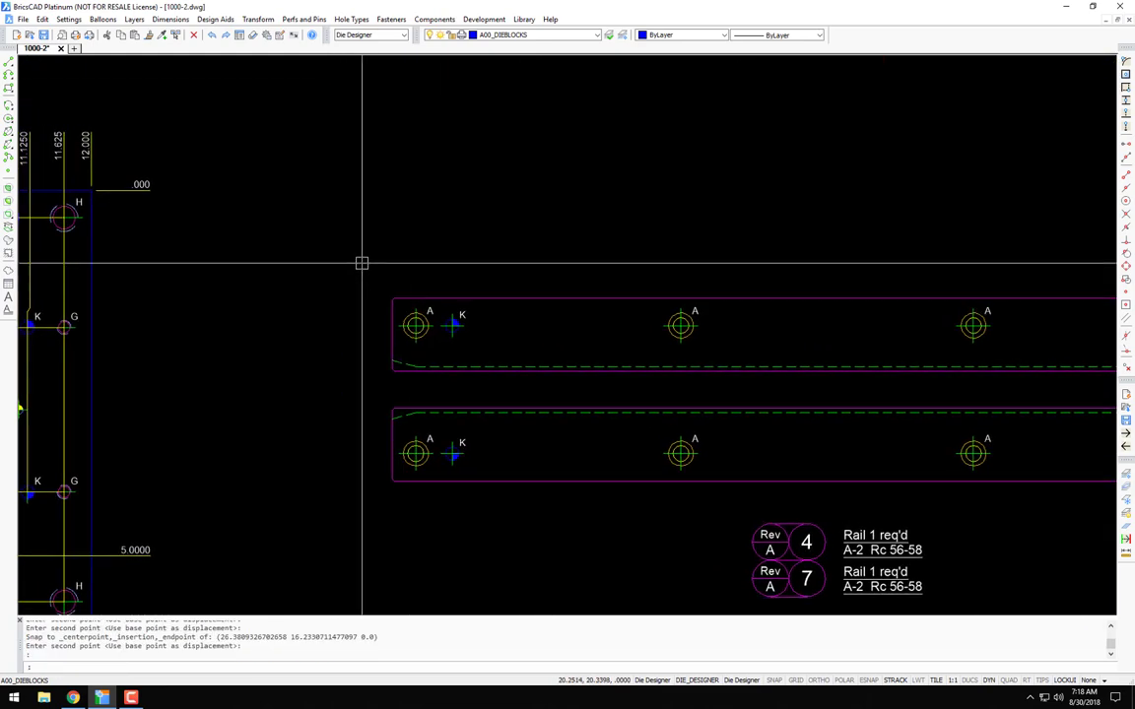
pyautogui.click(102, 20)
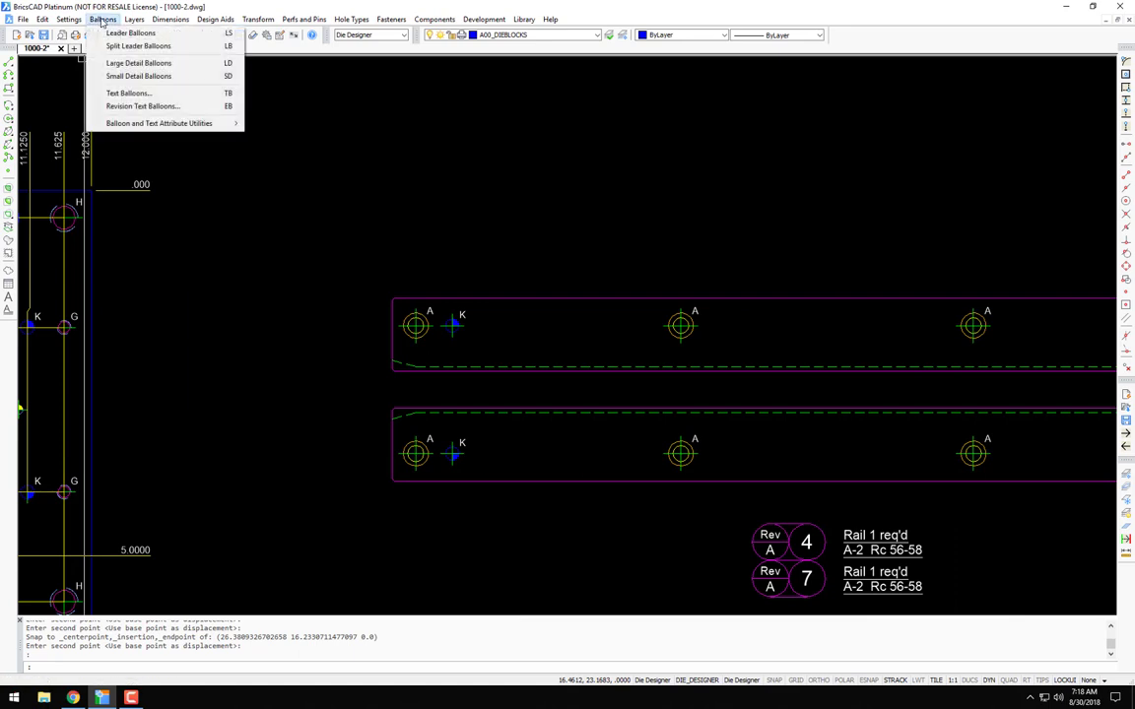
pyautogui.click(128, 63)
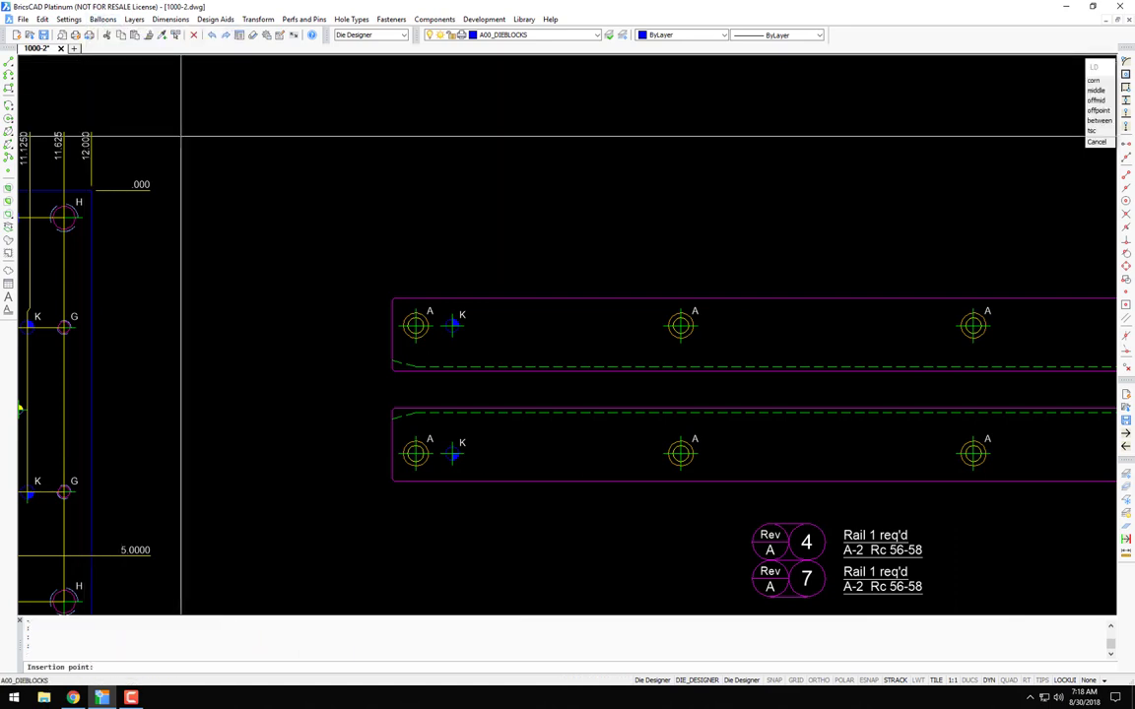
pyautogui.click(303, 222)
pyautogui.write('4')
pyautogui.press('Return')
pyautogui.press('Return')
pyautogui.click(313, 547)
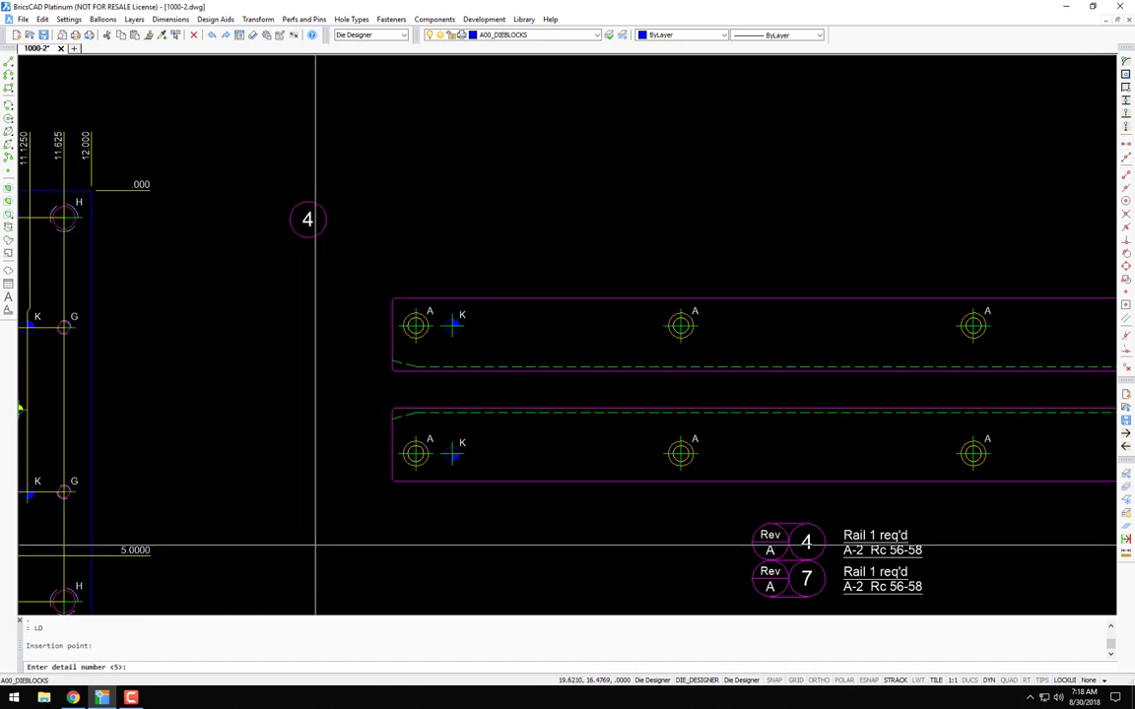
pyautogui.write('7')
pyautogui.press('Return')
# Step: Draw leaders from the lower rail's lower-left corner to balloon 7 and from the upper rail's upper-left corner to balloon 4
pyautogui.write('4')
pyautogui.press('Return')
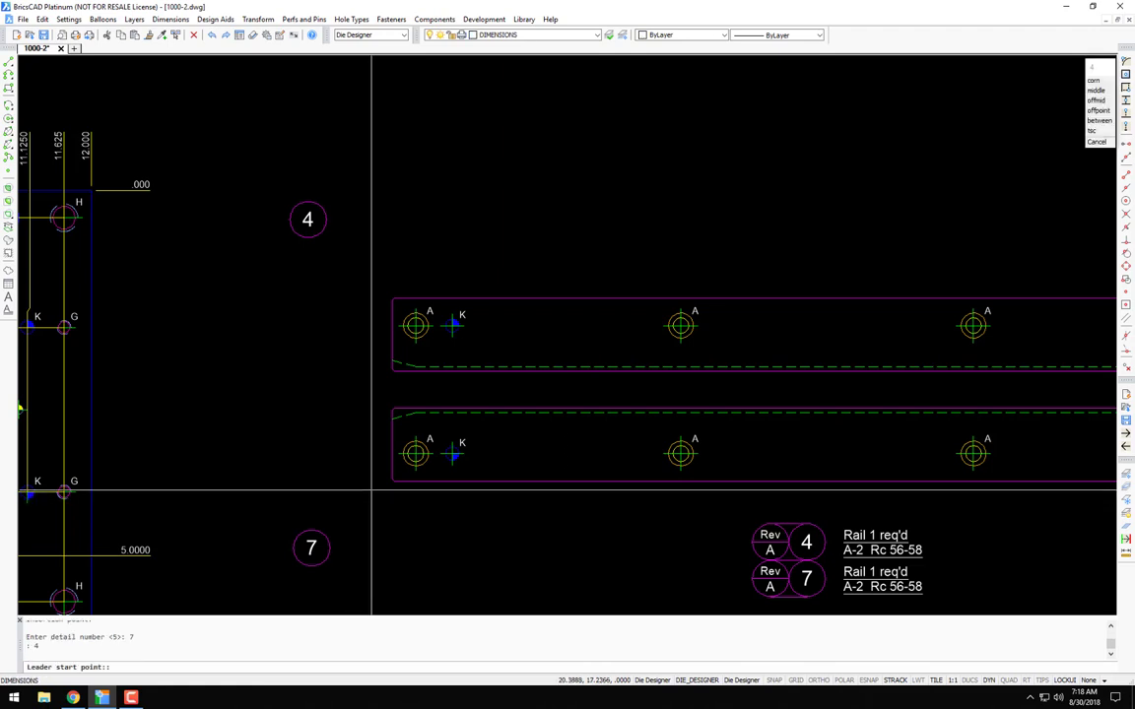
pyautogui.click(391, 481)
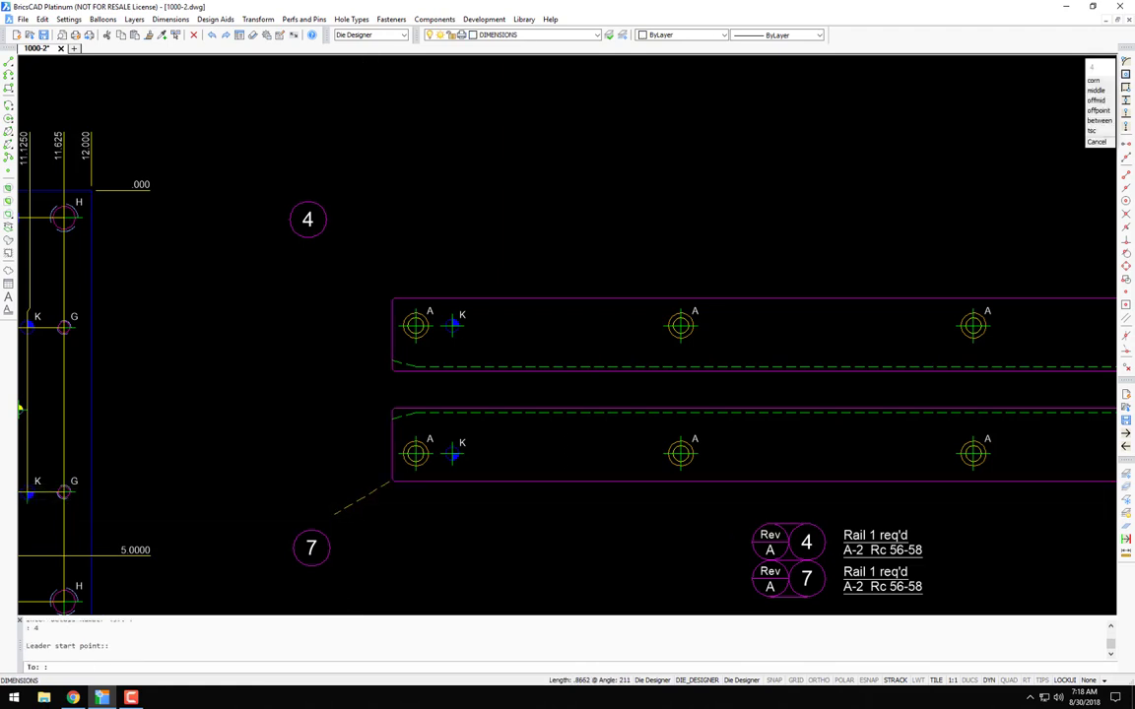
pyautogui.click(329, 532)
pyautogui.press('Escape')
pyautogui.press('Return')
pyautogui.click(392, 296)
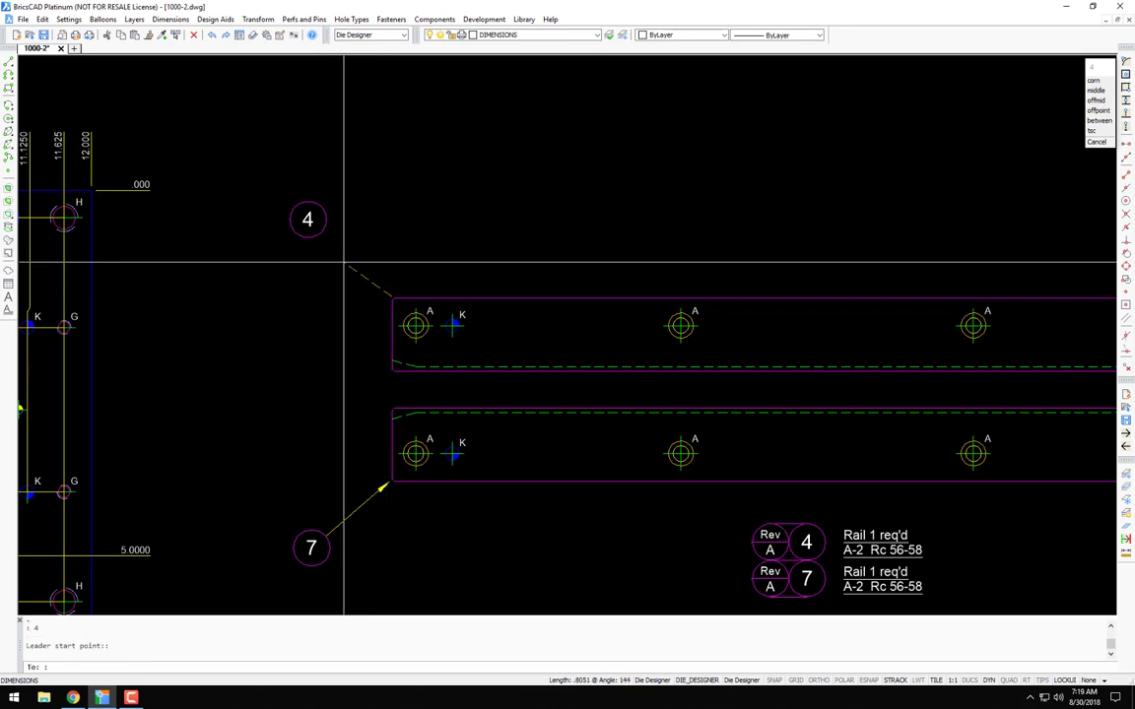
pyautogui.click(328, 245)
pyautogui.press('Escape')
# Step: Place a revision text balloon beneath the die shoe for detail 1, Die Shoe, 1 required, material A36, HRS, with Rockwell C set to "-"
pyautogui.scroll(-6, 461, 305)
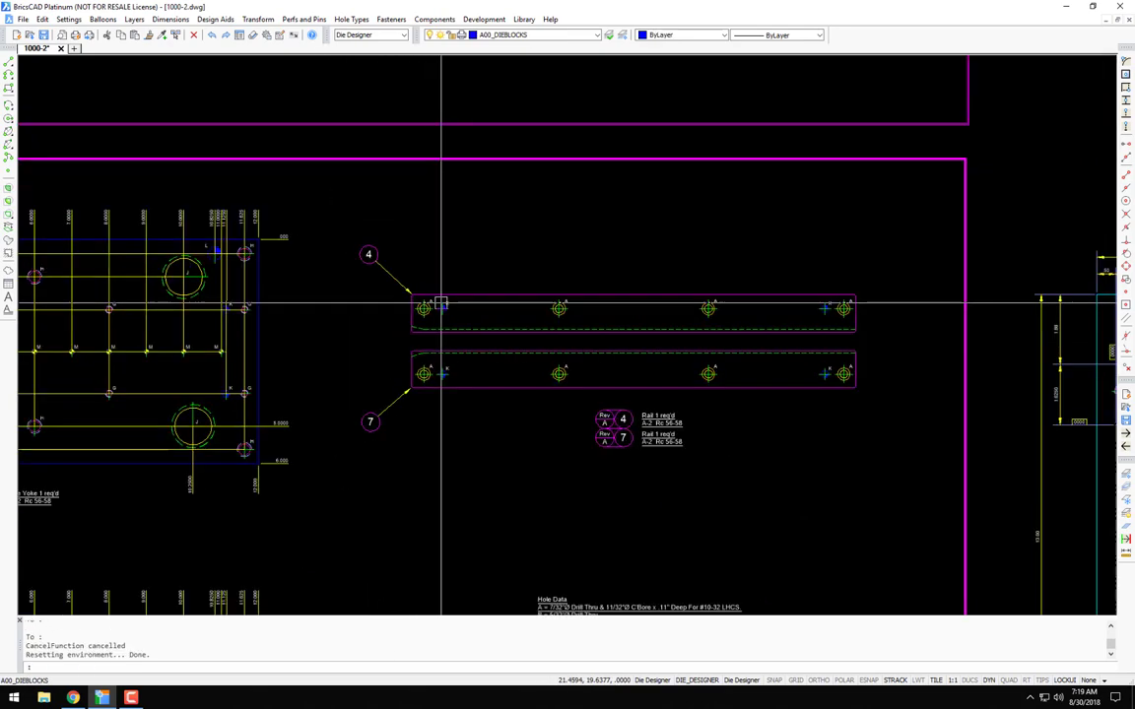
pyautogui.moveTo(547, 367); pyautogui.dragTo(560, 392, button='middle')
pyautogui.scroll(8, 341, 261)
pyautogui.scroll(-5, 375, 307)
pyautogui.scroll(6, 440, 329)
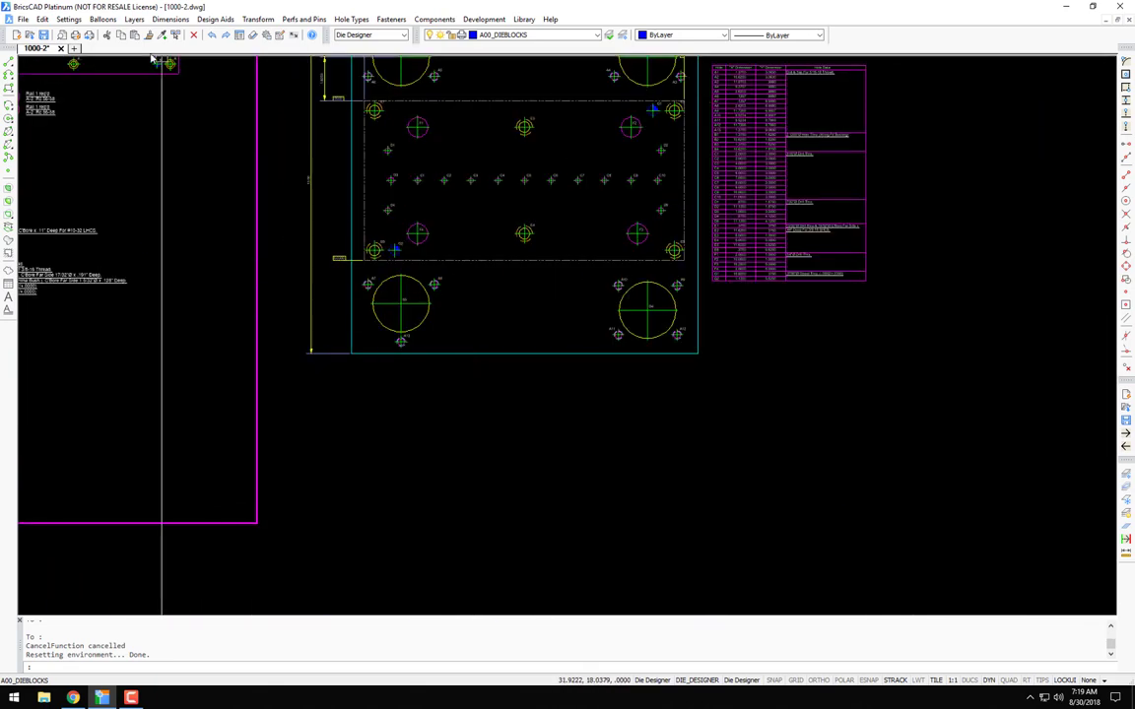
pyautogui.click(94, 20)
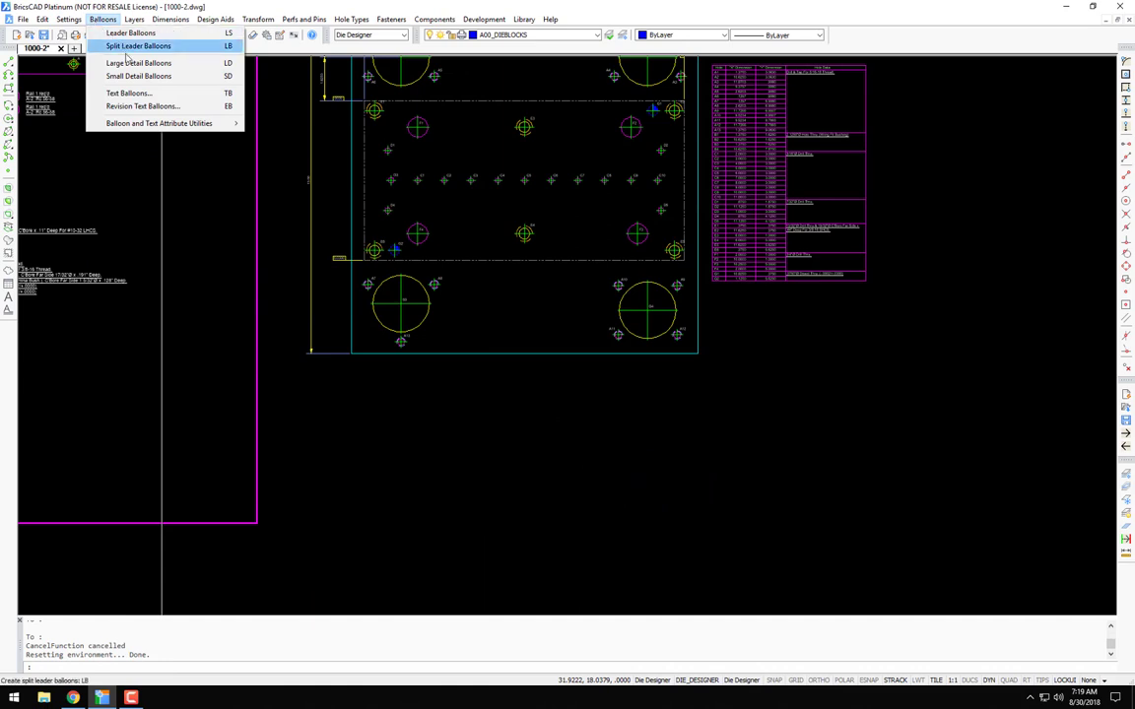
pyautogui.click(133, 106)
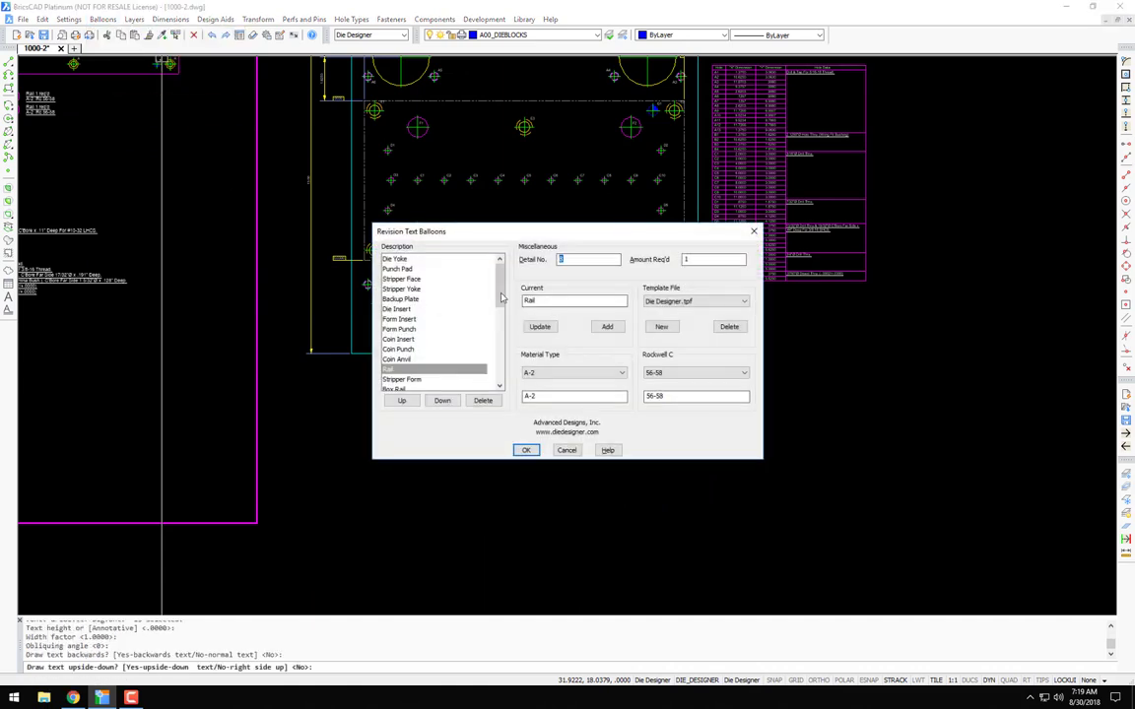
pyautogui.moveTo(498, 303); pyautogui.dragTo(504, 351)
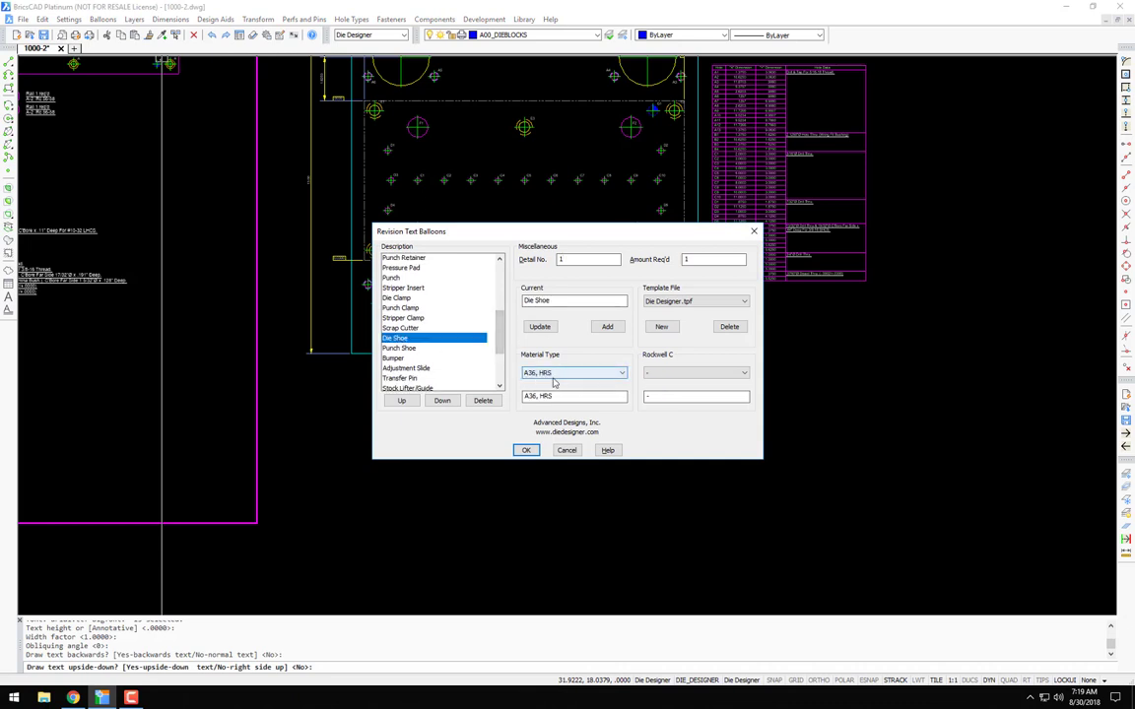
pyautogui.click(527, 450)
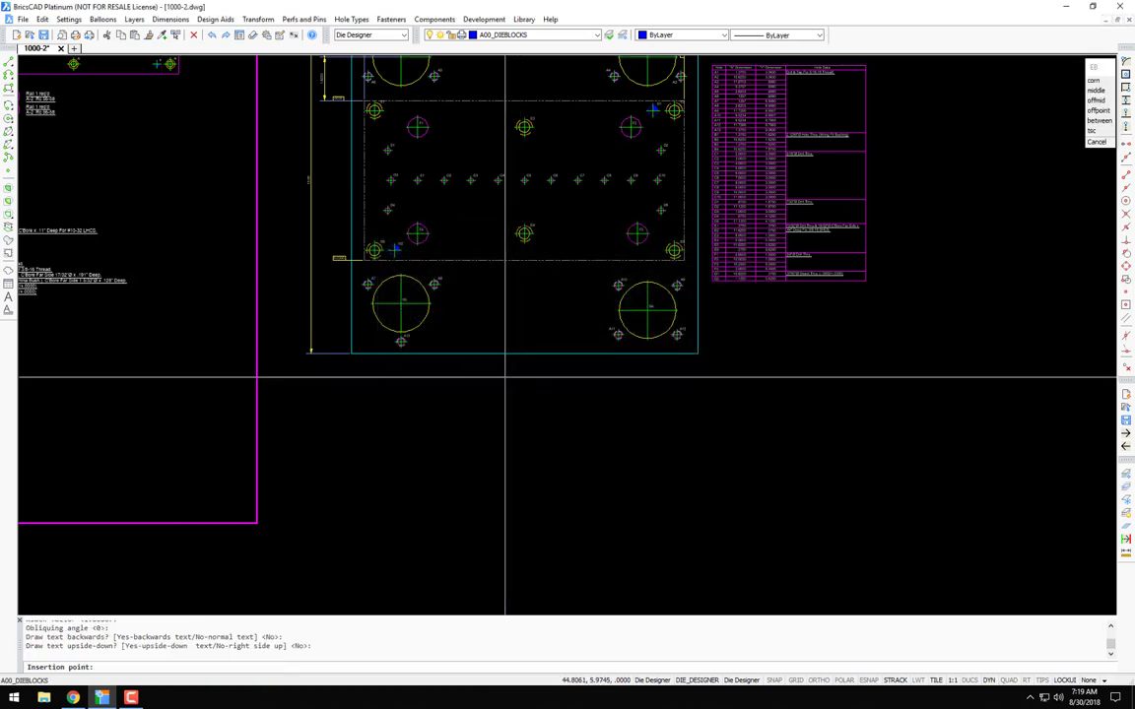
pyautogui.moveTo(513, 331); pyautogui.dragTo(527, 426, button='middle')
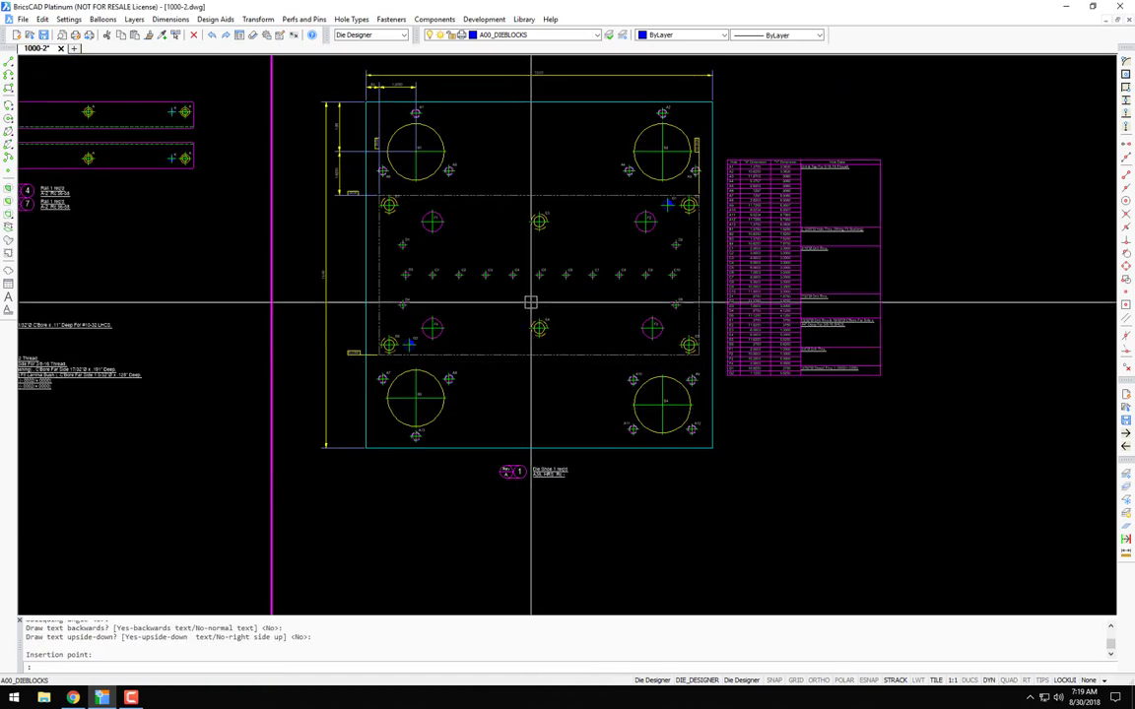
# Step: Attach the detail size to the Die Shoe text balloon, taking two distances from the shoe's bottom and left edges and 2.25 as the third
pyautogui.click(104, 19)
pyautogui.moveTo(133, 122)
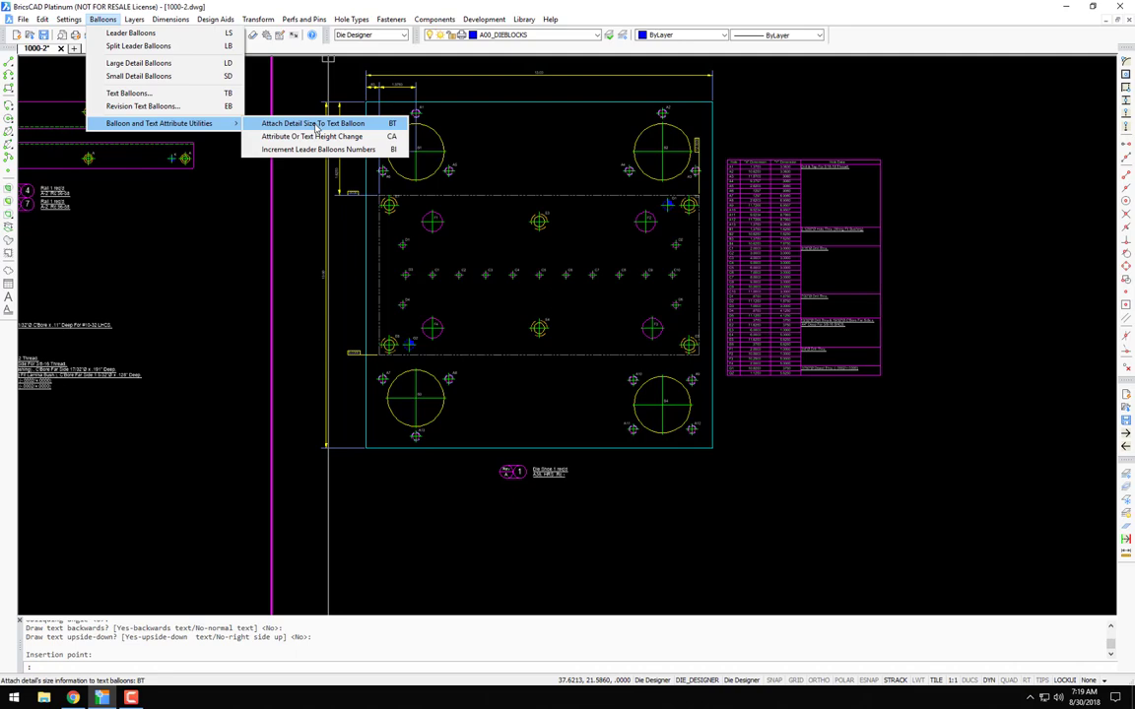
pyautogui.click(315, 124)
pyautogui.scroll(4, 510, 459)
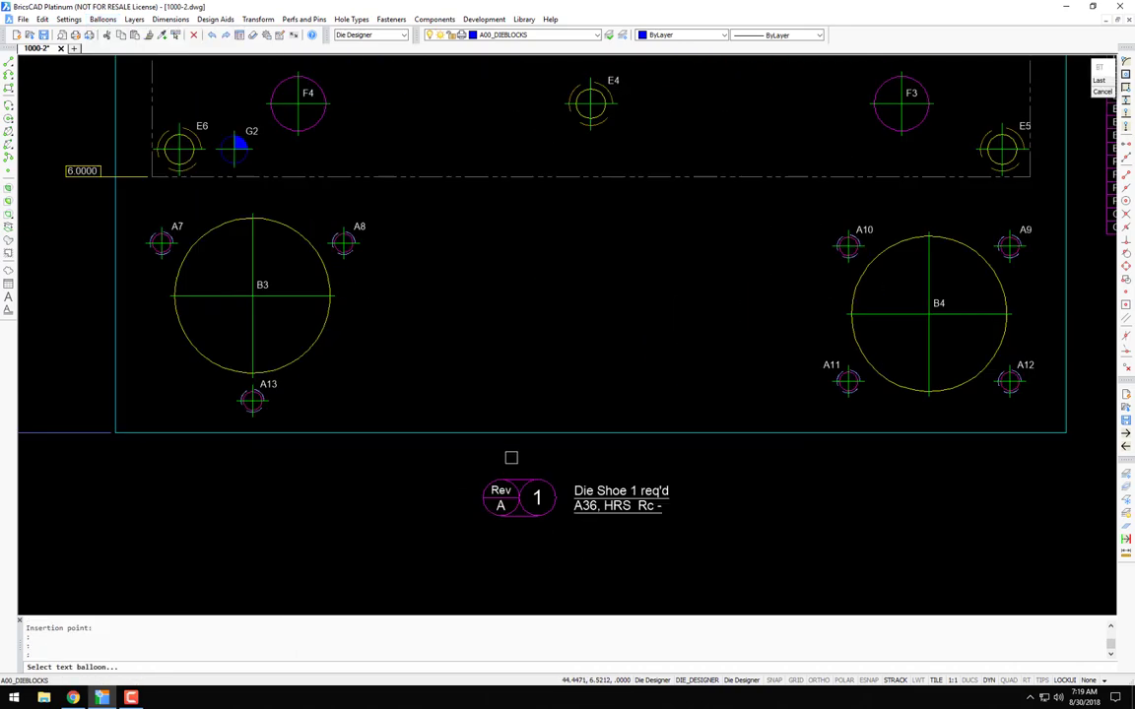
pyautogui.click(537, 480)
pyautogui.scroll(-4, 532, 481)
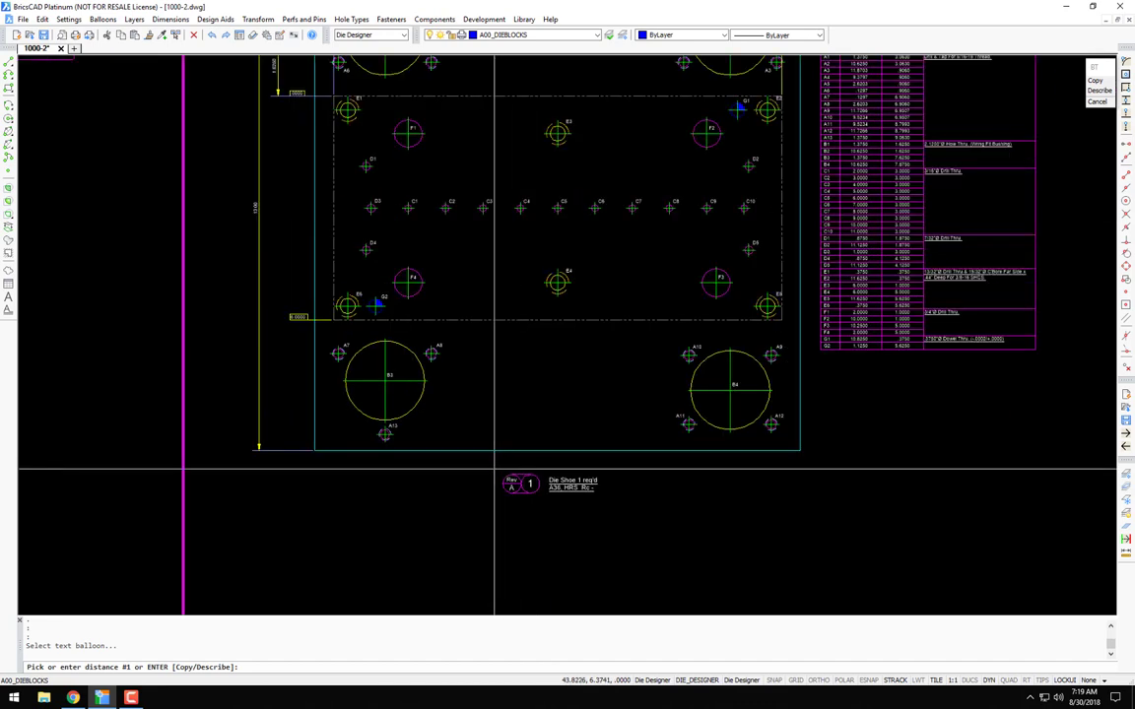
pyautogui.press('Return')
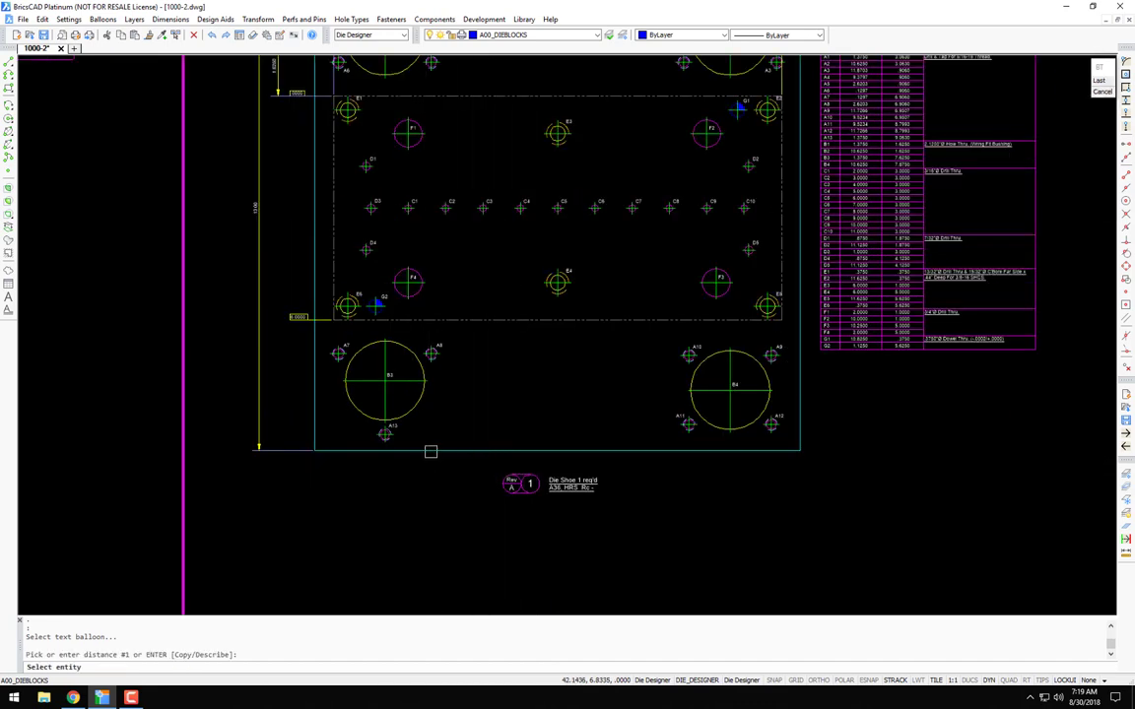
pyautogui.click(432, 451)
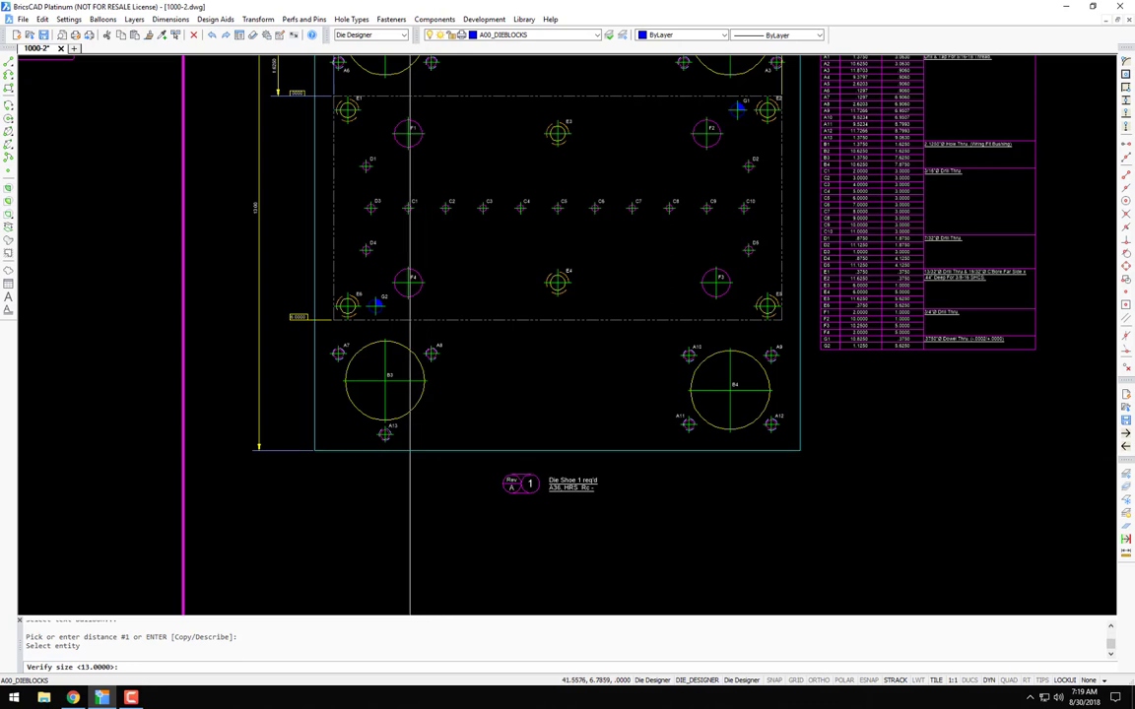
pyautogui.click(316, 425)
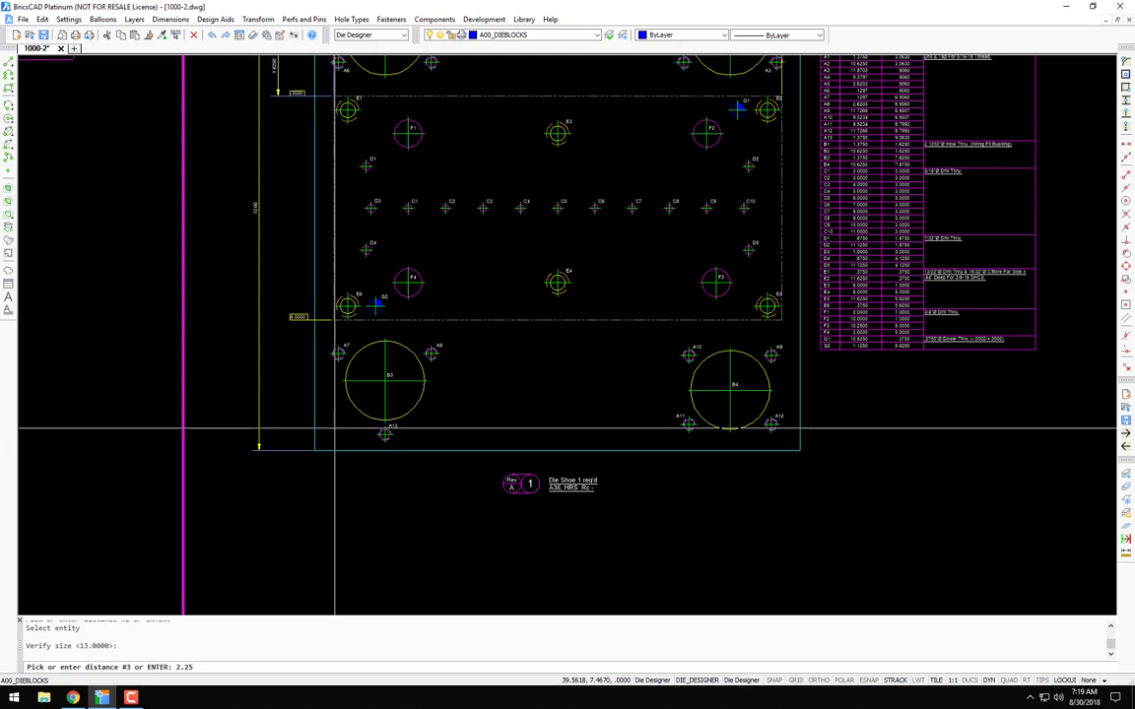
pyautogui.press('Return')
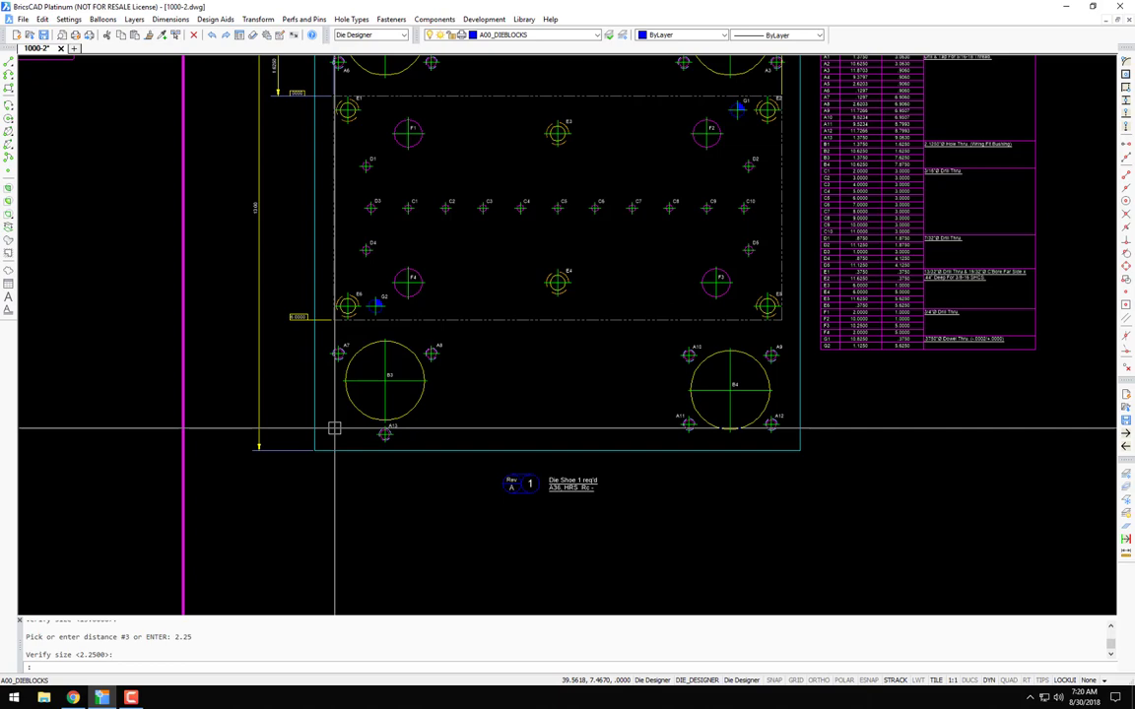
pyautogui.scroll(5, 534, 483)
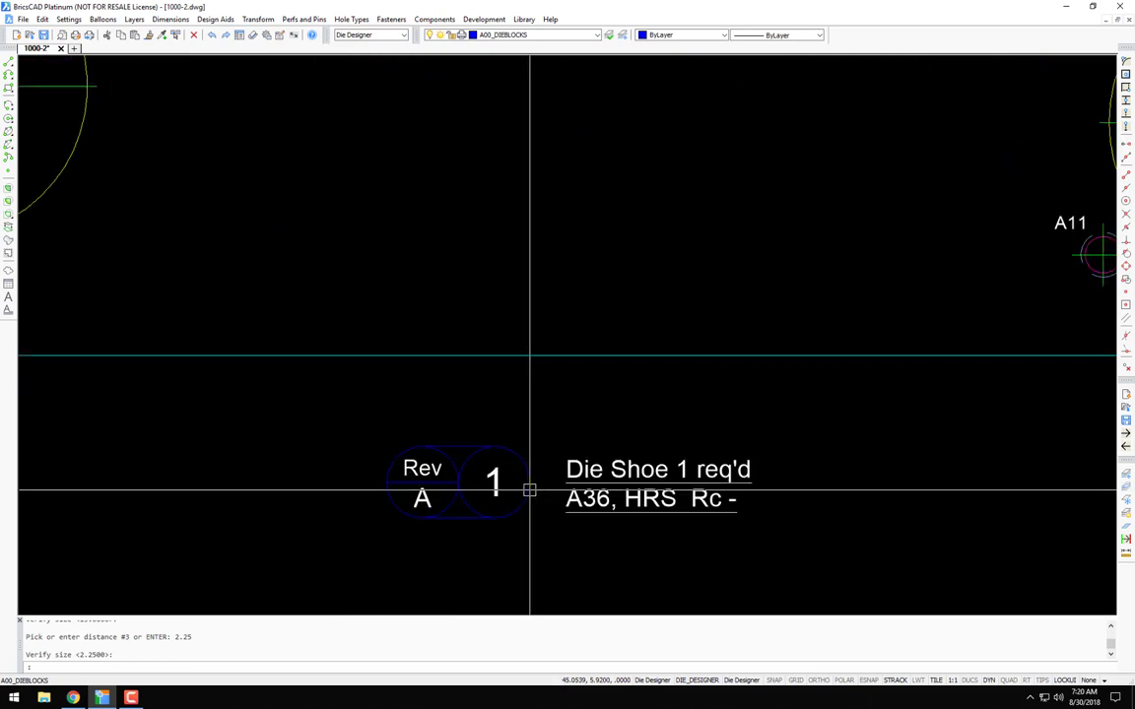
# Step: Start attaching a detail size to rail text balloon 4, taking the upper rail's length along its top edge as the first distance
pyautogui.scroll(-8, 530, 489)
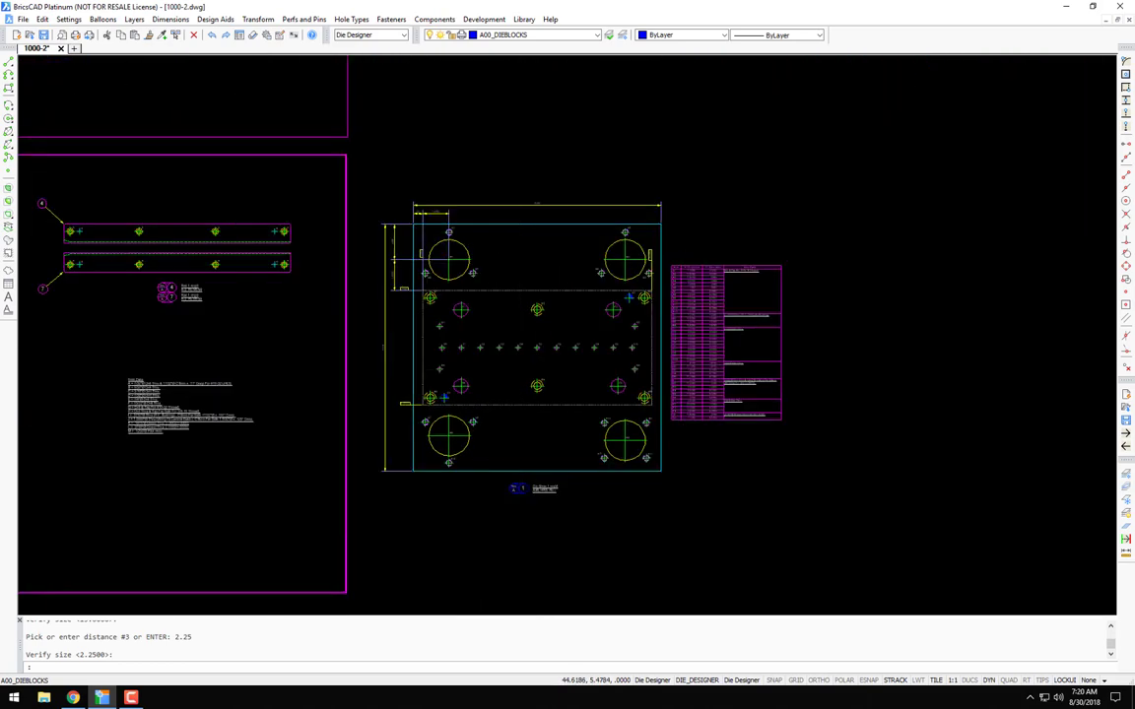
pyautogui.moveTo(527, 488); pyautogui.dragTo(819, 489, button='middle')
pyautogui.scroll(4, 433, 222)
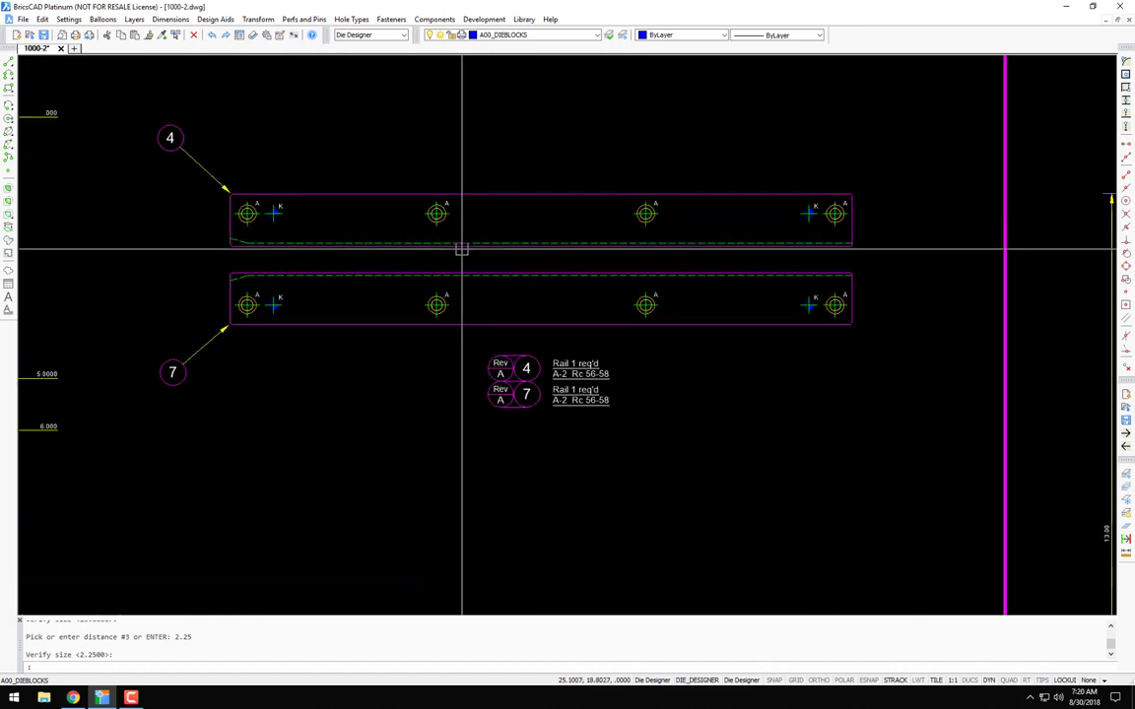
pyautogui.scroll(2, 504, 276)
pyautogui.write('BT')
pyautogui.press('Return')
pyautogui.click(550, 396)
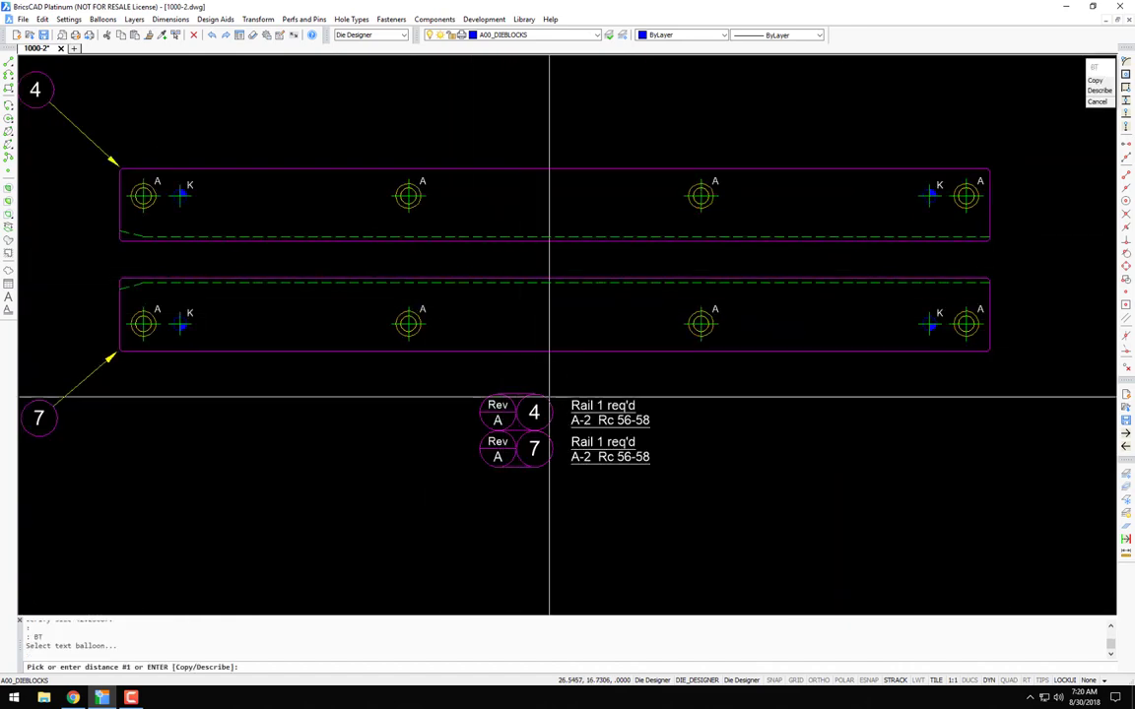
pyautogui.click(118, 180)
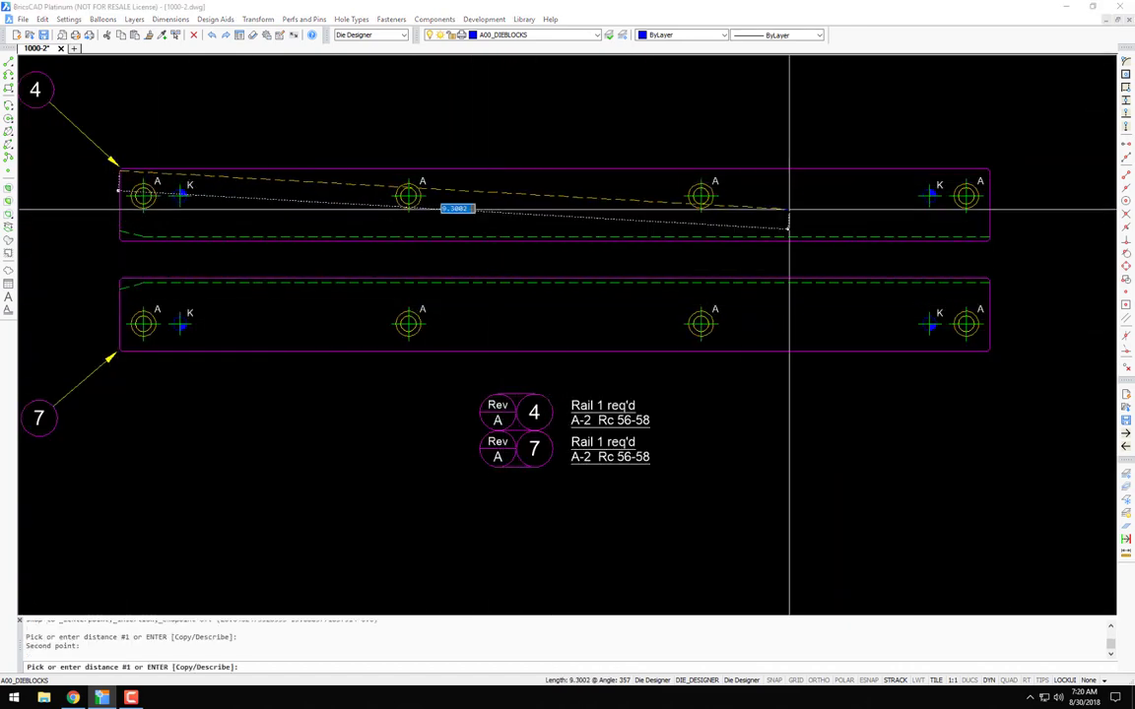
pyautogui.click(975, 161)
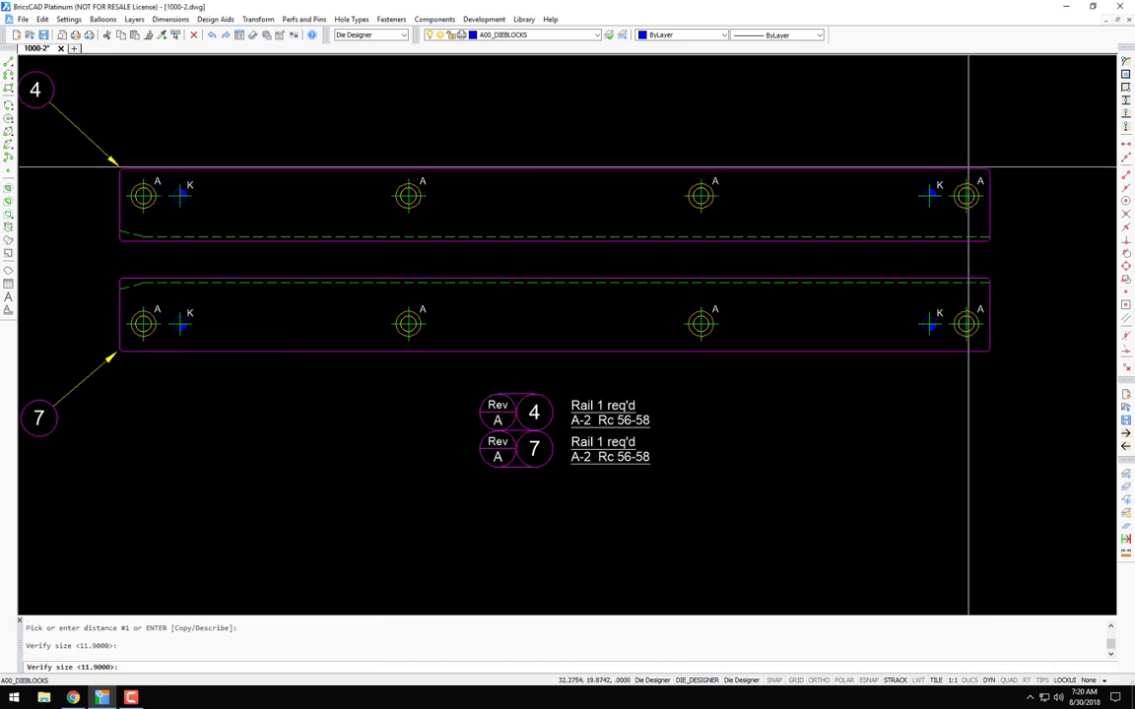
pyautogui.click(908, 171)
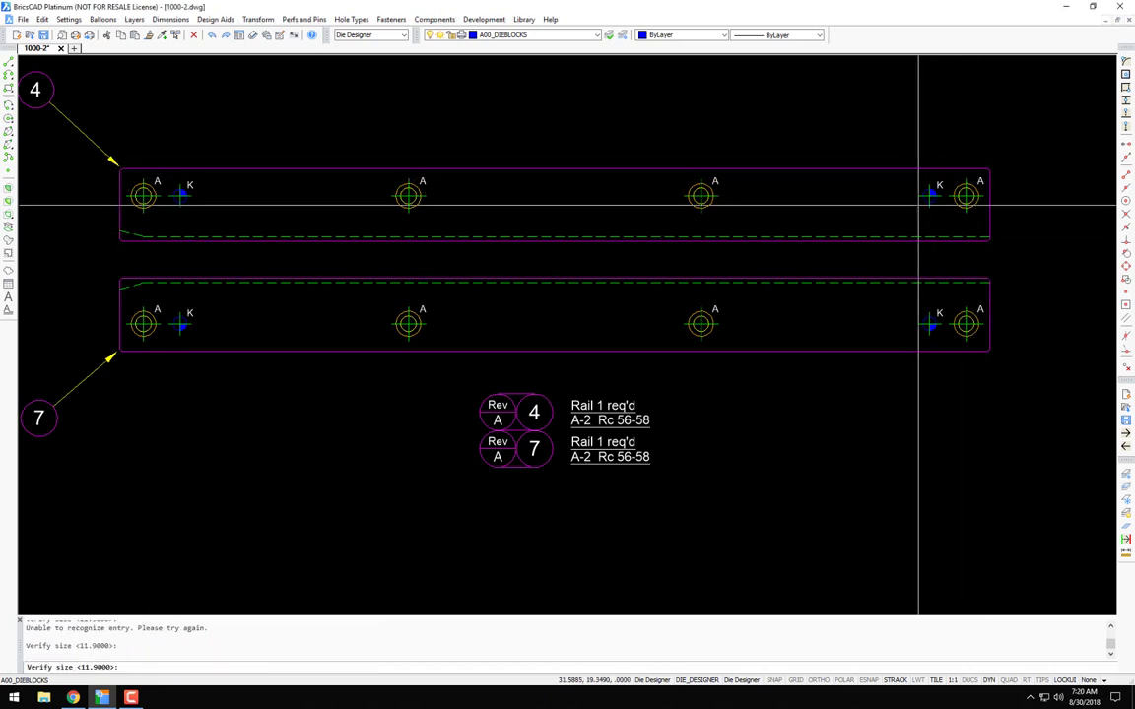
pyautogui.press('Return')
# Step: Take the upper rail's width as the second distance for balloon 4 and enter .25 as the third
pyautogui.click(878, 168)
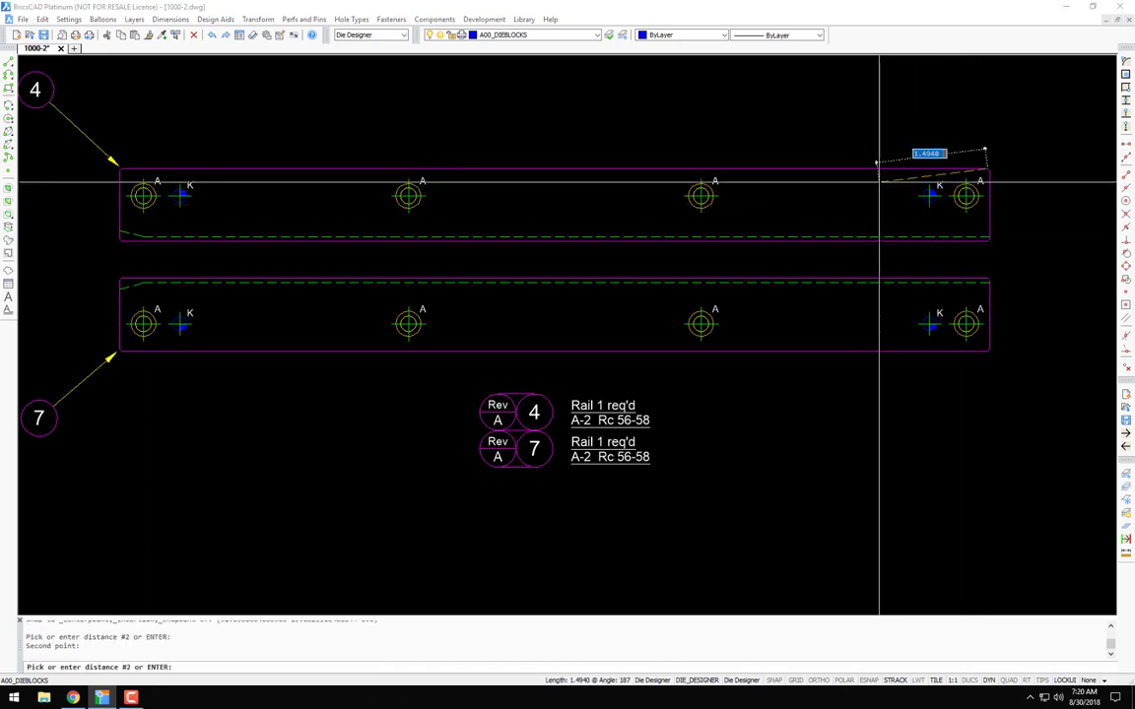
pyautogui.click(914, 235)
pyautogui.press('Return')
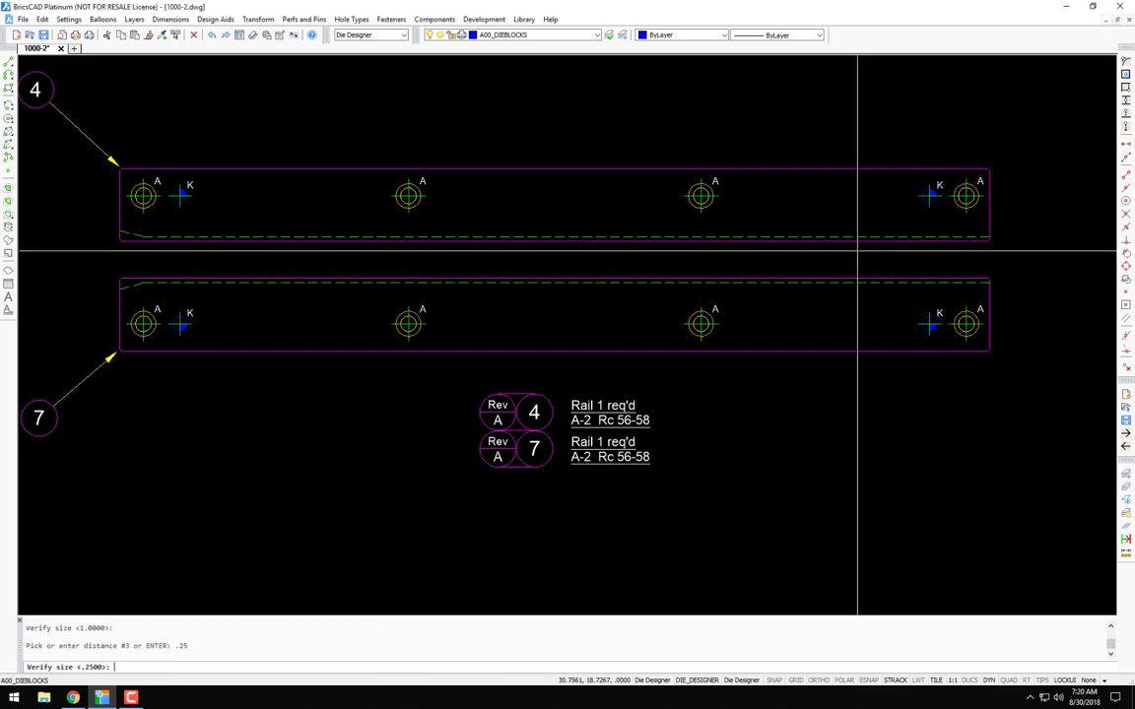
pyautogui.press('Return')
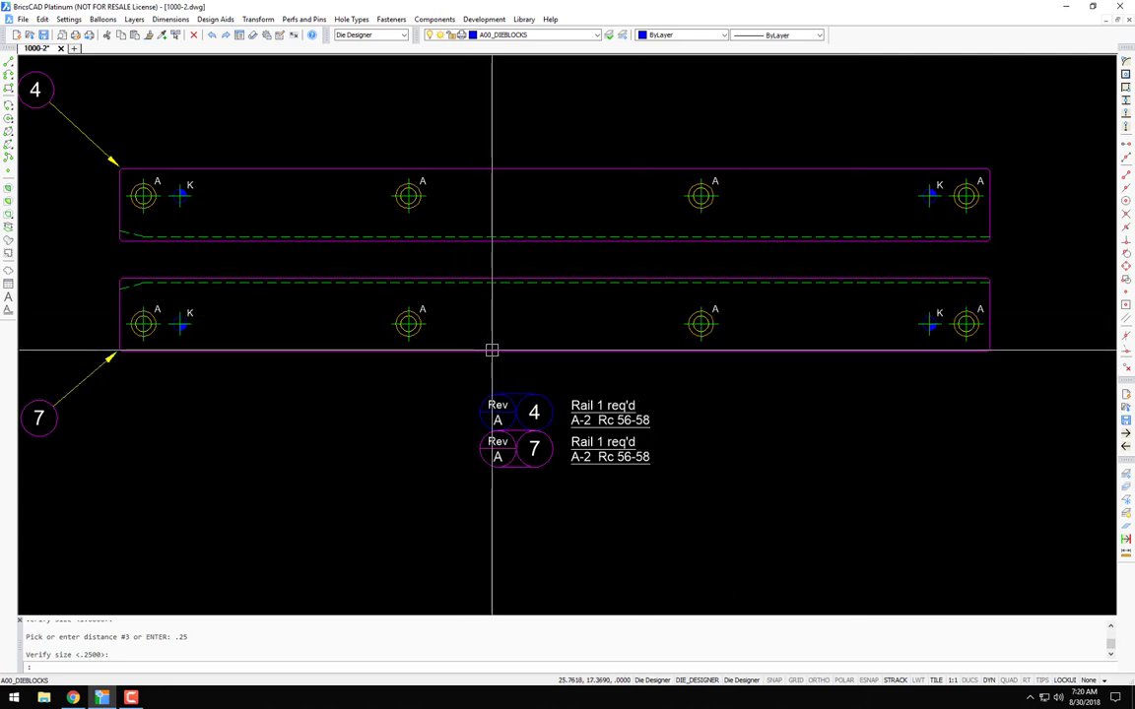
# Step: Copy the detail sizes from rail text balloon 4 to rail text balloon 7
pyautogui.write('BT')
pyautogui.press('Return')
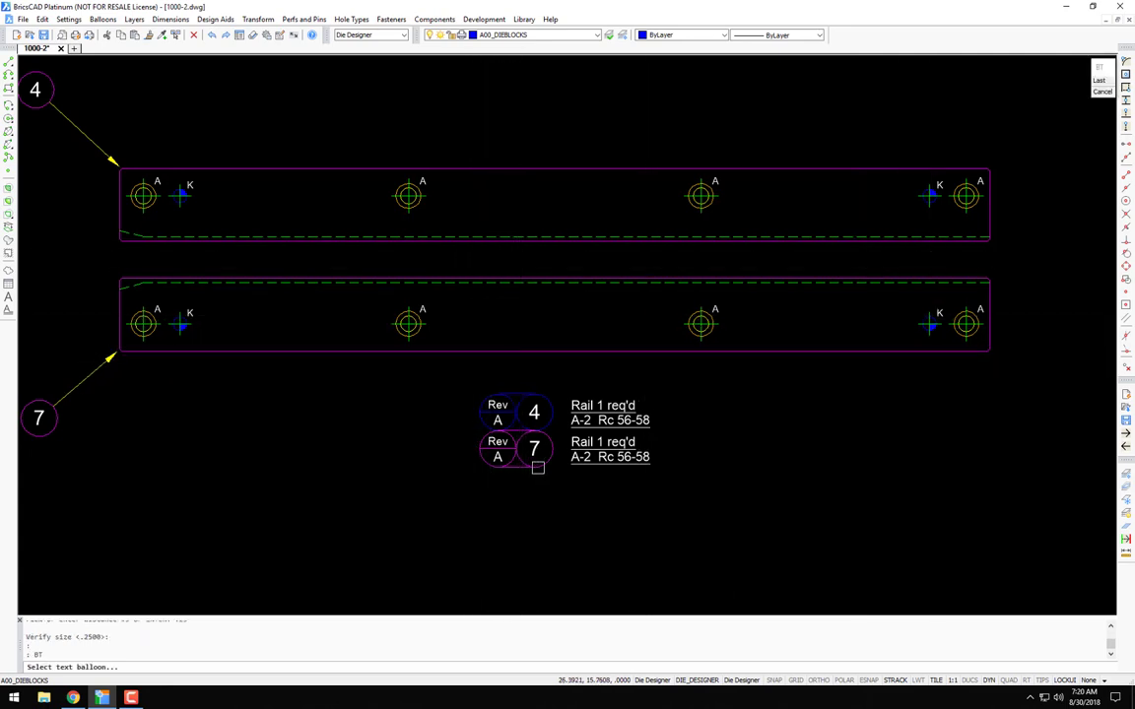
pyautogui.click(537, 467)
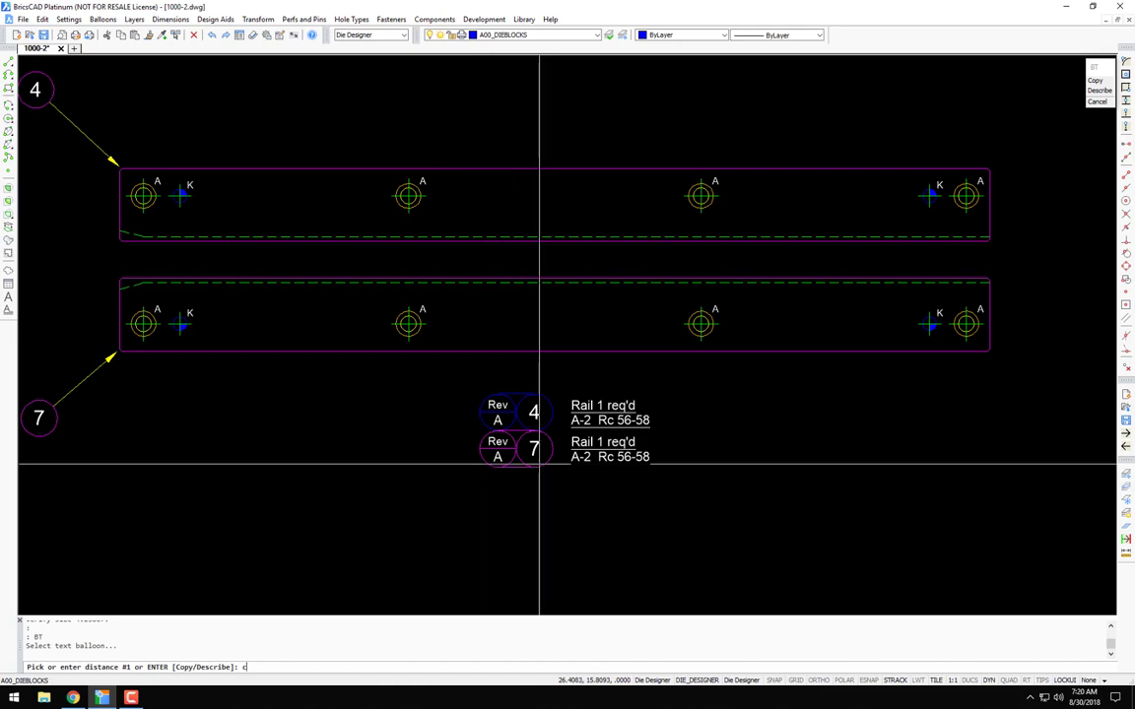
pyautogui.write('c')
pyautogui.press('Return')
pyautogui.click(542, 394)
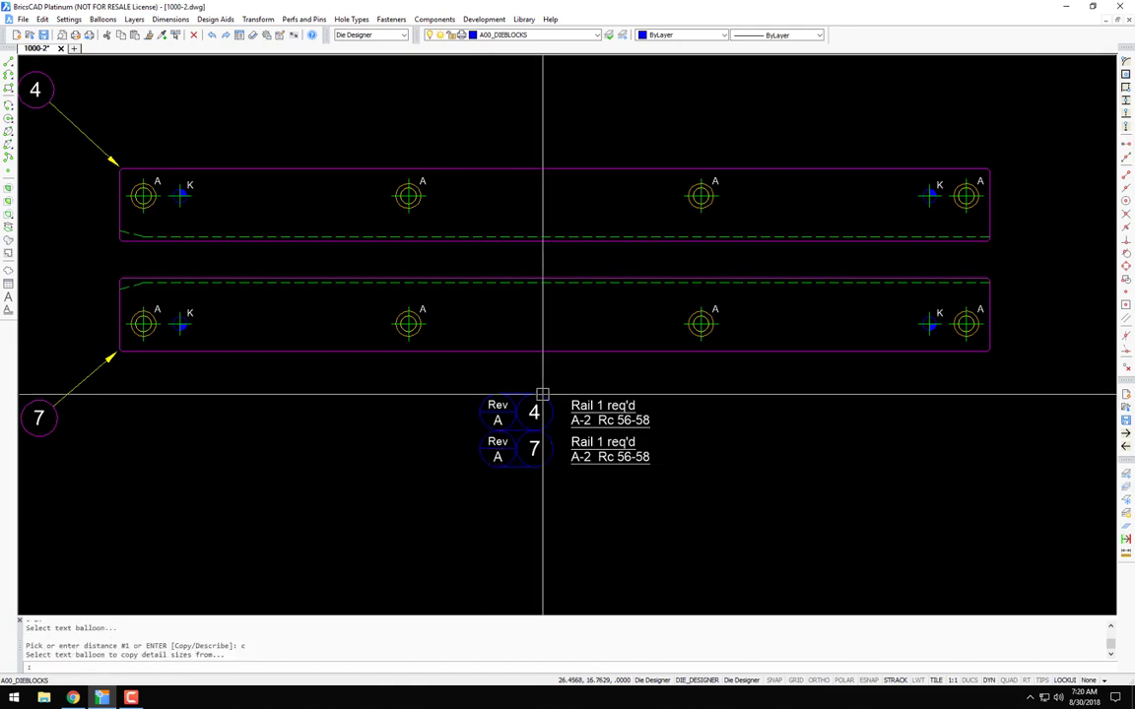
# Step: Attach the detail size to Die Yoke text balloon 2, taking the distances from its 6.000, 12.000 and 1.0000 dimensions
pyautogui.scroll(-5, 542, 394)
pyautogui.moveTo(407, 421); pyautogui.dragTo(646, 352, button='middle')
pyautogui.scroll(3, 582, 311)
pyautogui.scroll(2, 581, 307)
pyautogui.write('BT')
pyautogui.press('Return')
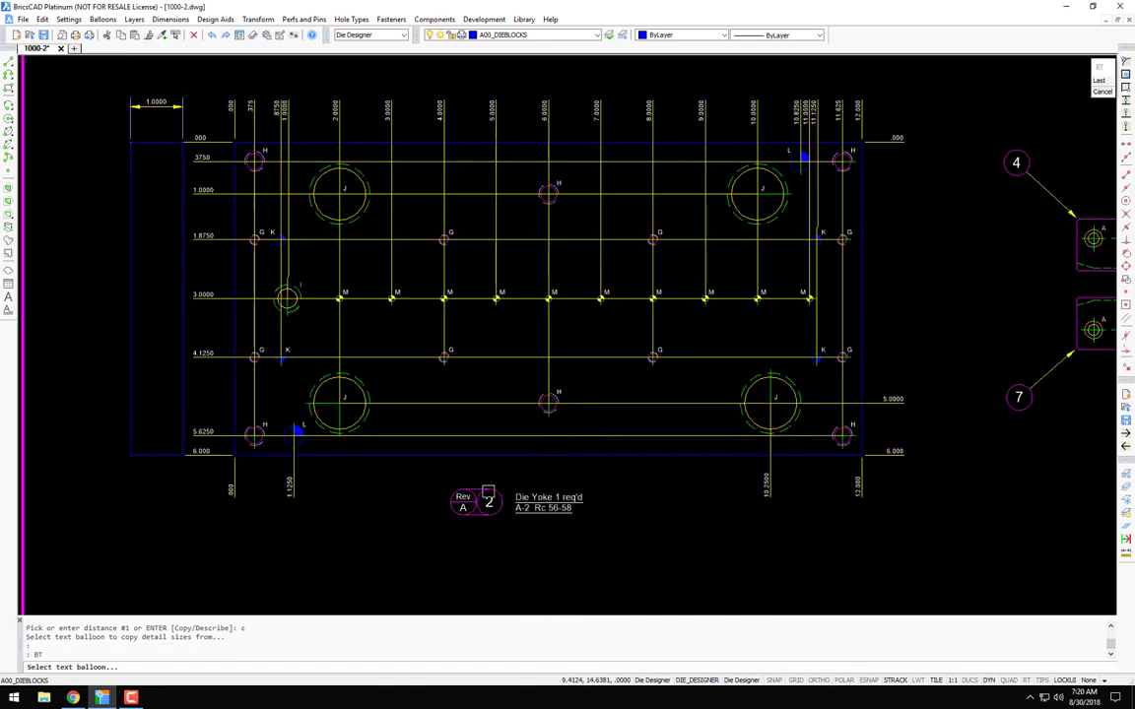
pyautogui.click(492, 491)
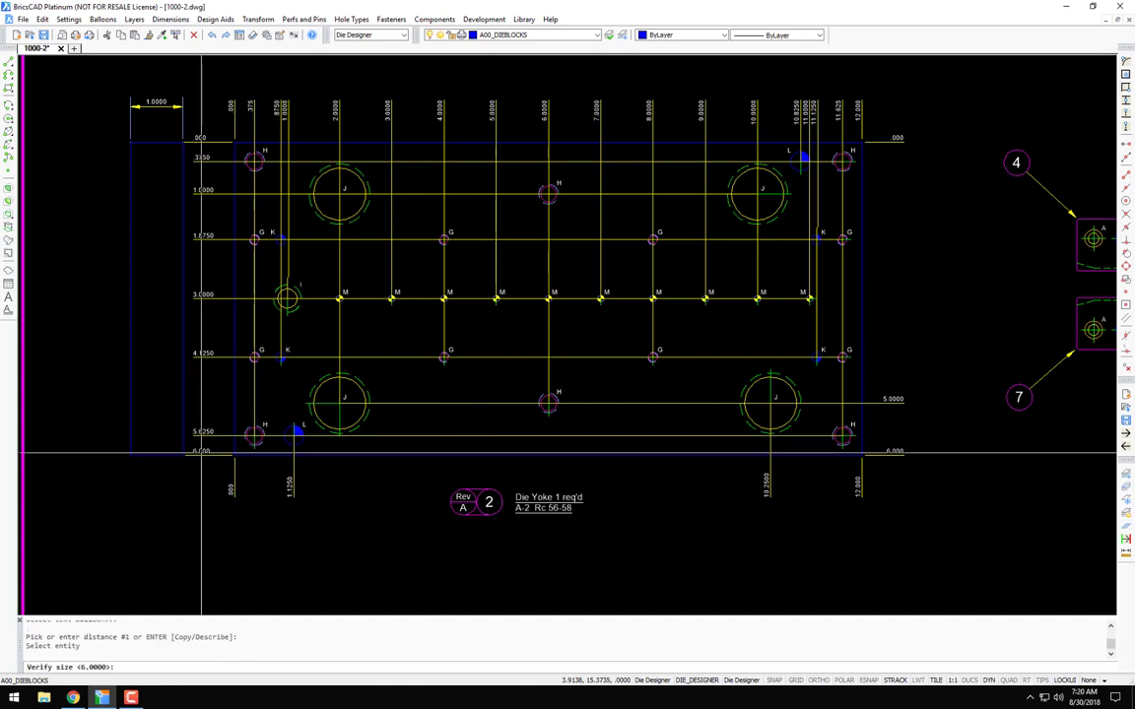
pyautogui.click(201, 451)
pyautogui.click(859, 115)
pyautogui.click(151, 101)
pyautogui.press('Return')
pyautogui.press('Return')
# Step: Attach the detail size to Backup Plate text balloon 3, taking the distances from its height, width and thickness dimensions
pyautogui.scroll(-3, 264, 122)
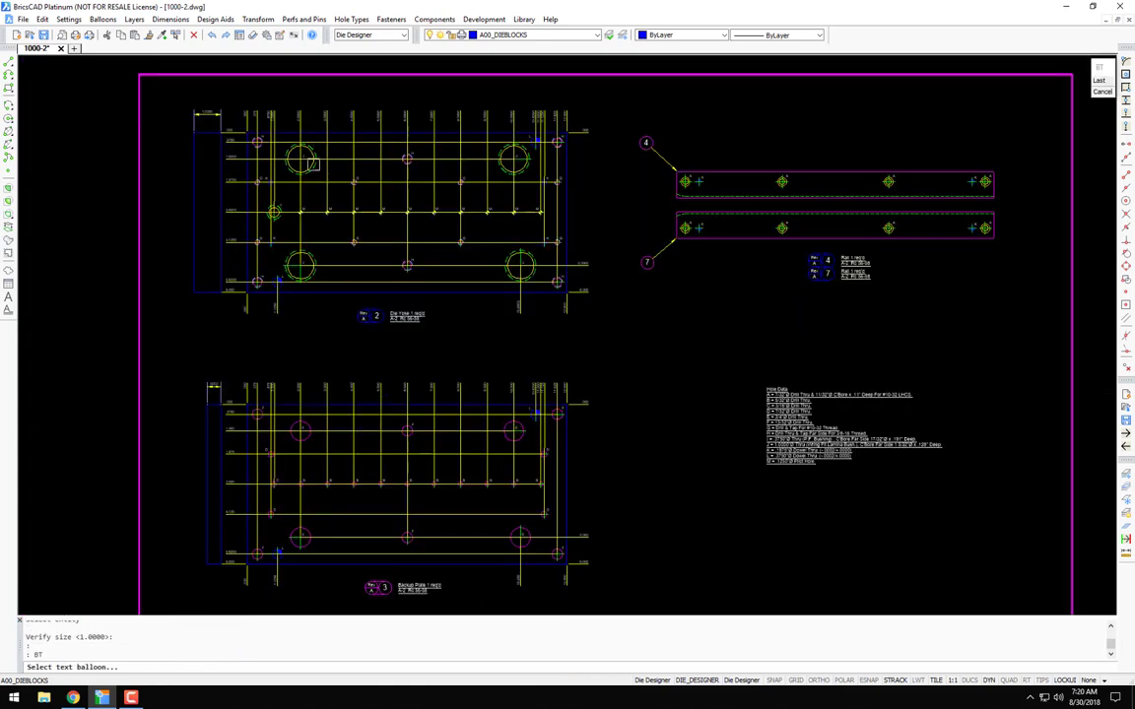
pyautogui.scroll(3, 351, 460)
pyautogui.click(374, 475)
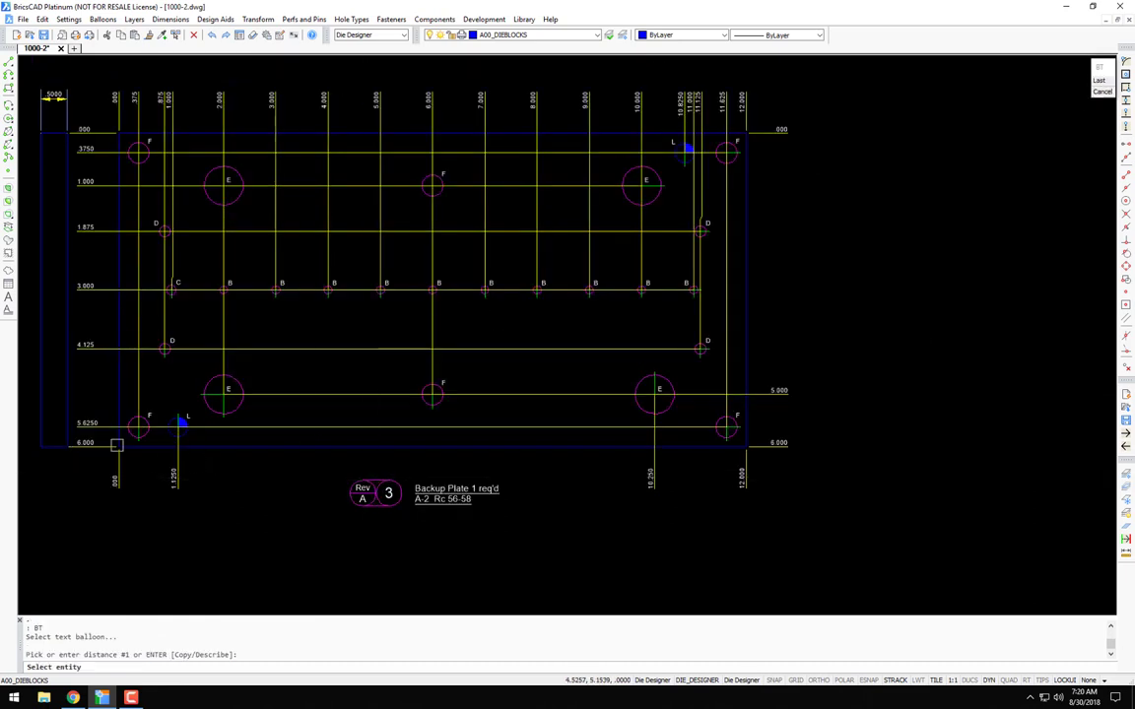
pyautogui.click(84, 443)
pyautogui.press('Return')
pyautogui.press('Return')
pyautogui.click(742, 99)
pyautogui.press('Return')
pyautogui.press('Return')
pyautogui.click(54, 94)
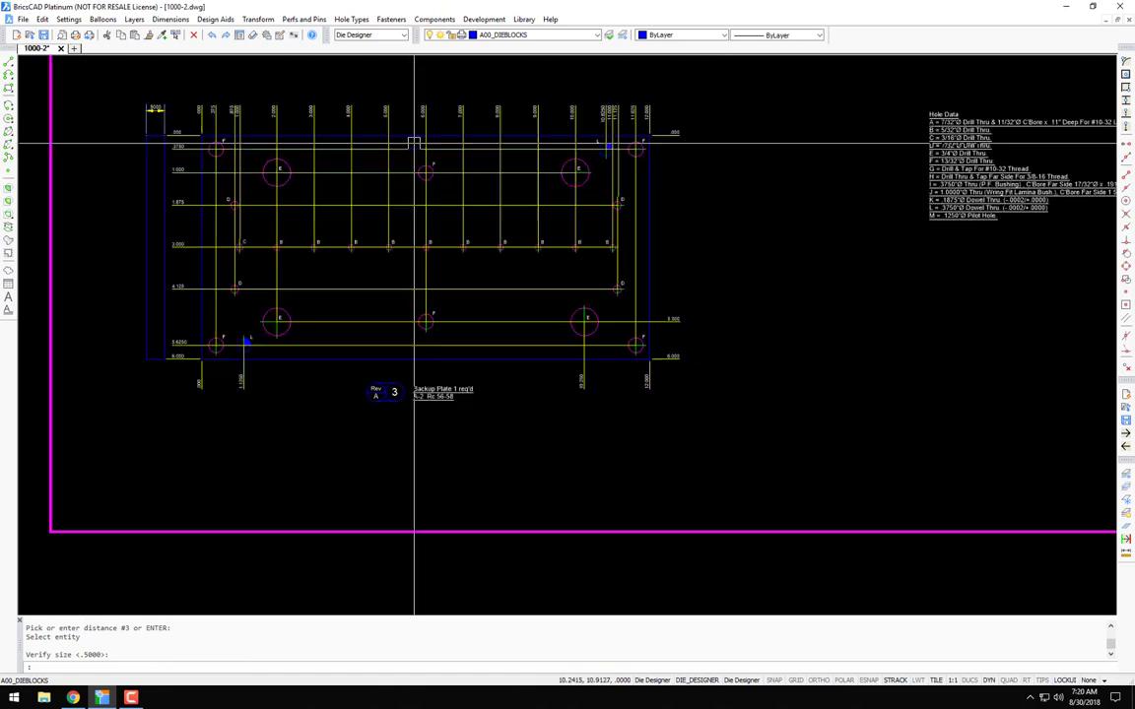
pyautogui.moveTo(587, 188); pyautogui.dragTo(600, 305, button='middle')
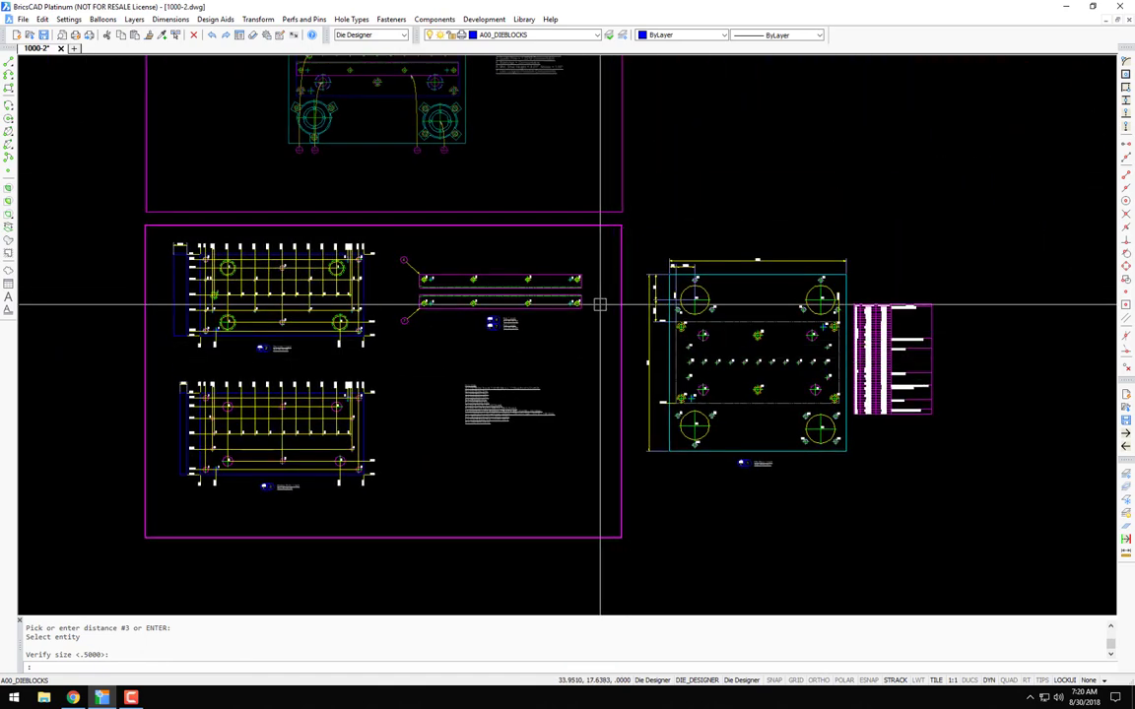
pyautogui.write('xr')
pyautogui.press('Return')
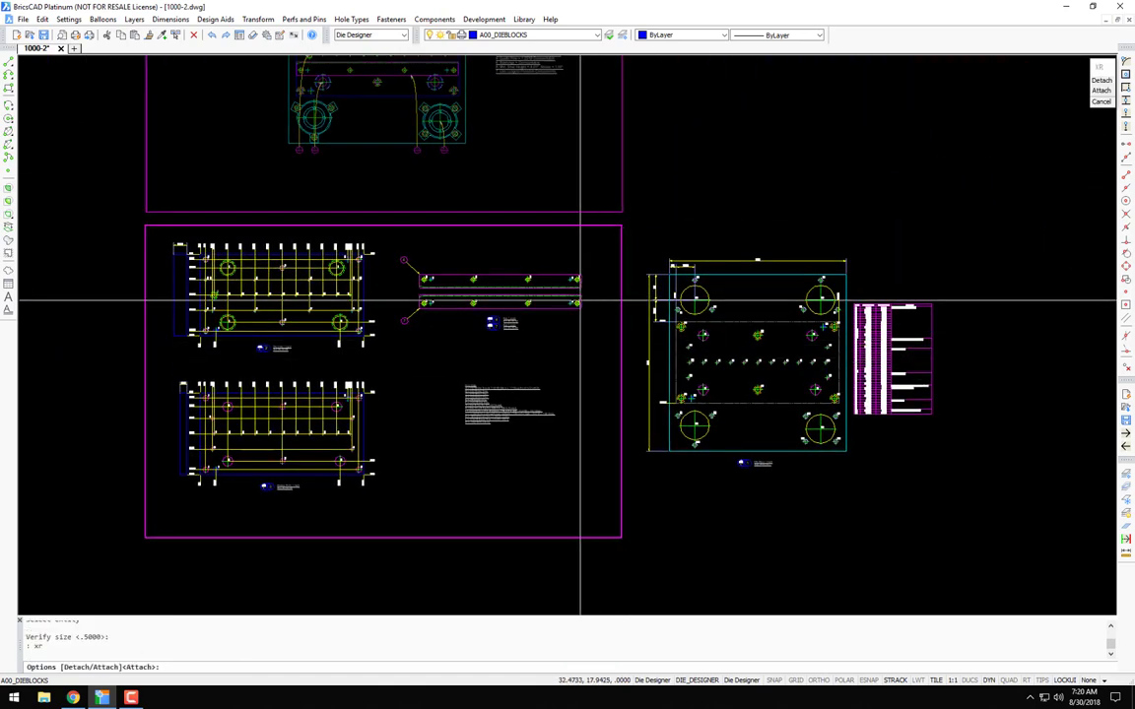
pyautogui.press('Return')
pyautogui.click(696, 454)
# Step: Detach the external reference 1000-1 and zoom to the drawing extents
pyautogui.press('Return')
pyautogui.write('d')
pyautogui.press('Return')
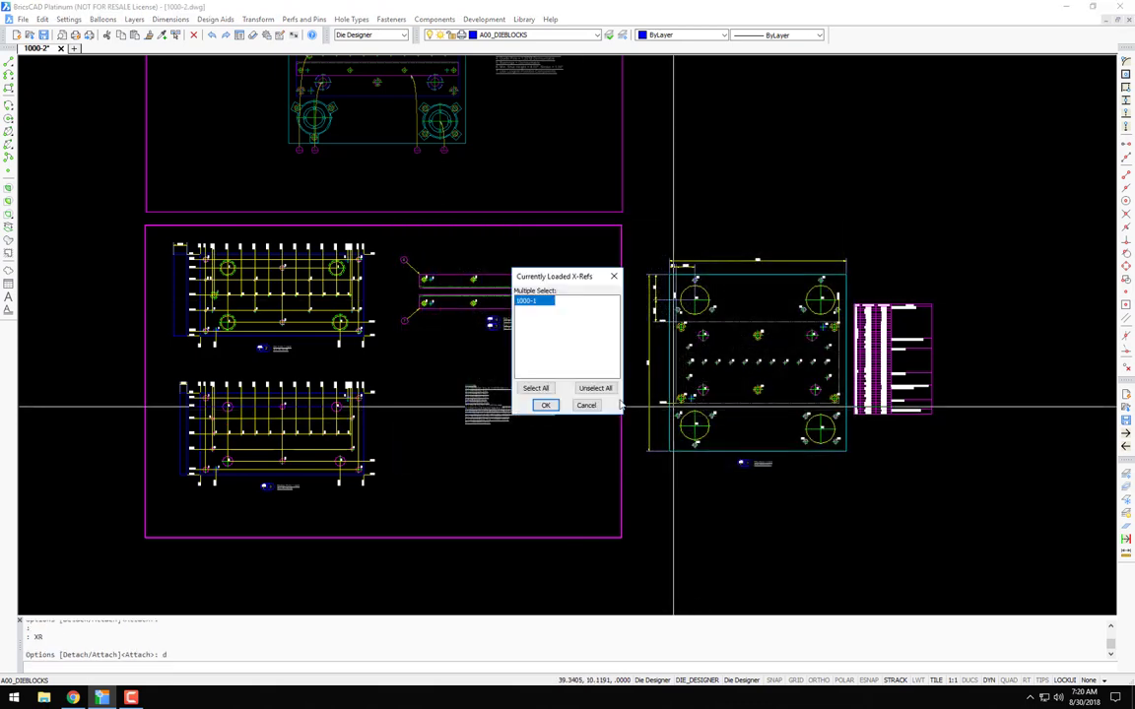
pyautogui.click(545, 404)
pyautogui.write('z')
pyautogui.press('Return')
pyautogui.write('e')
pyautogui.press('Return')
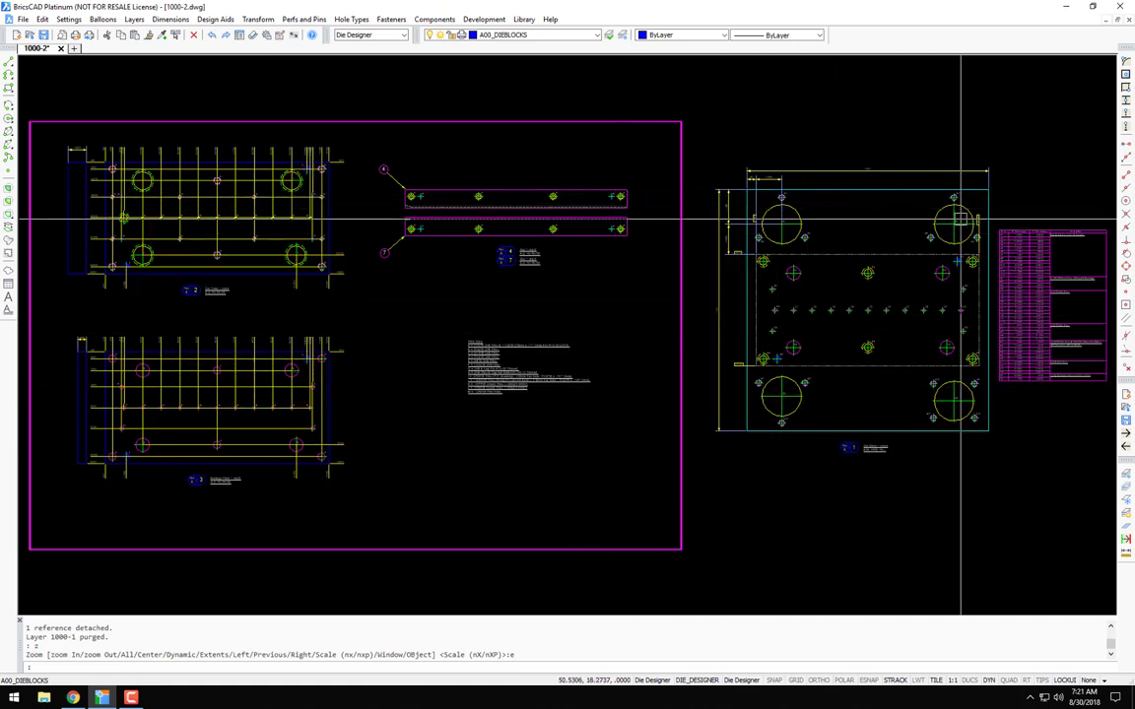
# Step: Save the sheet and create the next sheet of the design, 1000-3, using 1000-2.dwg as the prototype
pyautogui.click(1126, 434)
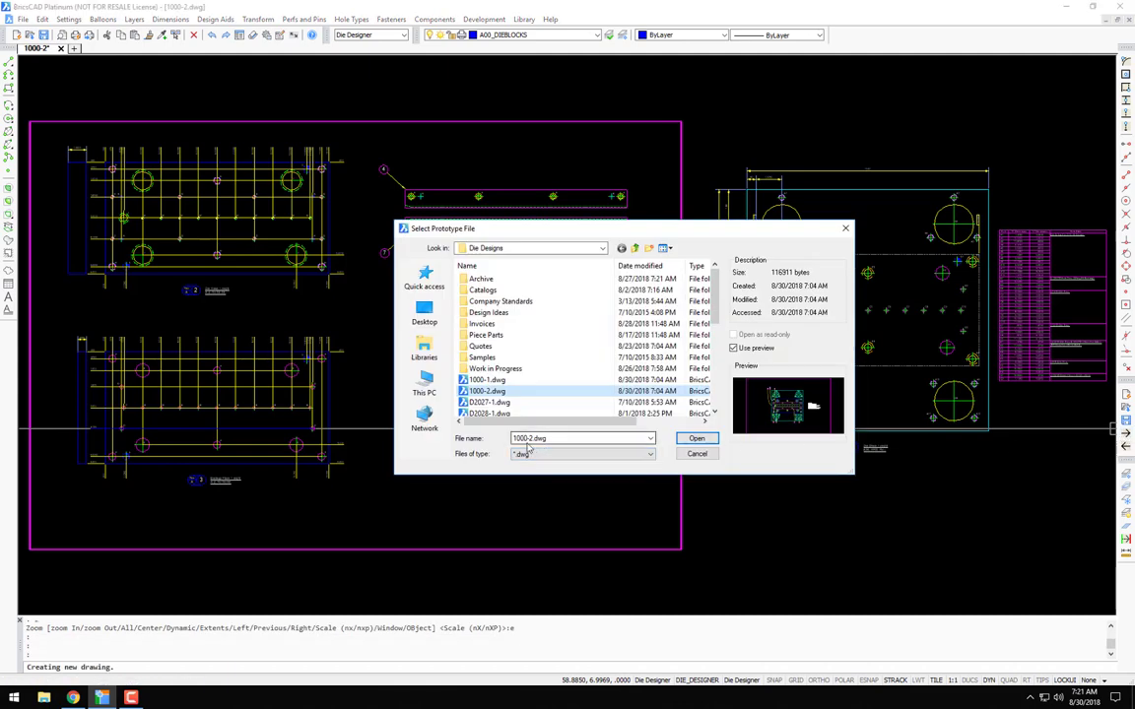
pyautogui.click(697, 440)
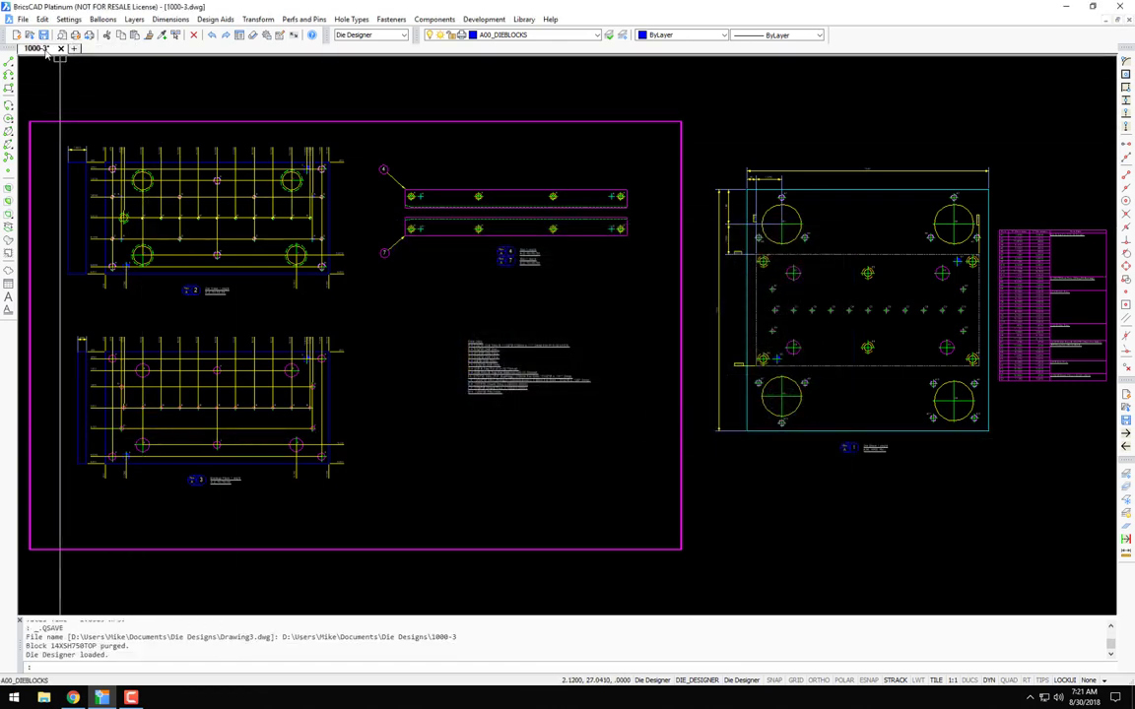
pyautogui.moveTo(258, 117); pyautogui.dragTo(480, 149, button='middle')
pyautogui.press('Escape')
pyautogui.press('Escape')
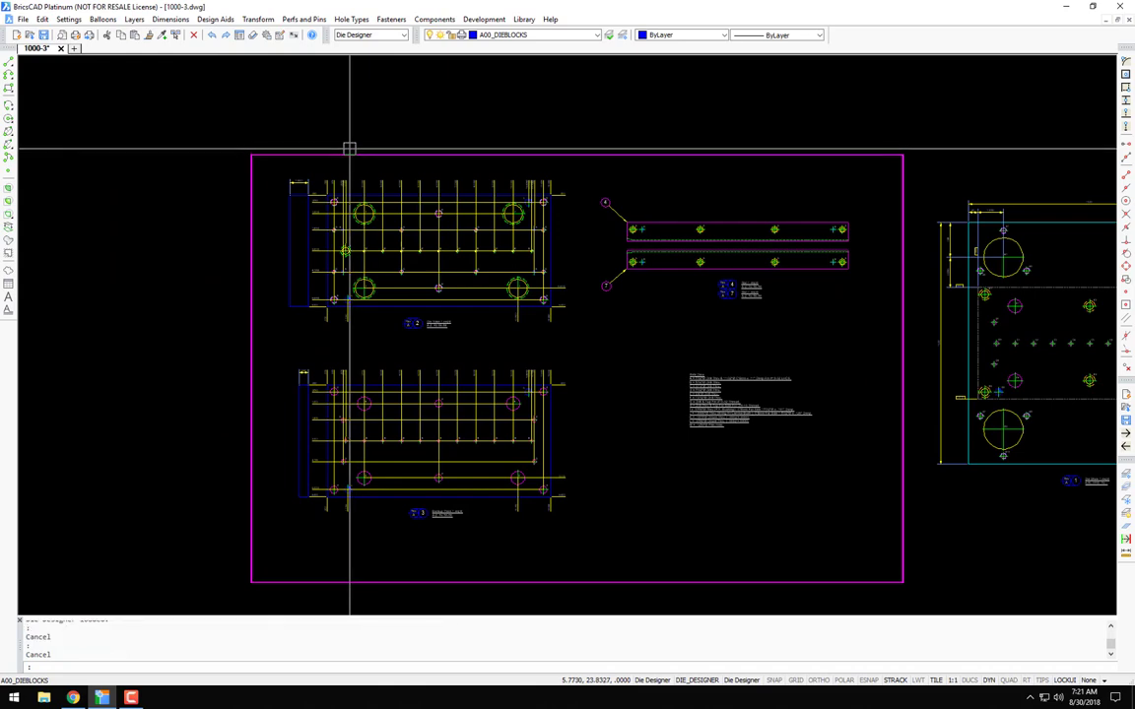
# Step: Erase the yoke, backup plate and rail details, their balloons and the hole data notes inside the sheet border
pyautogui.write('w')
pyautogui.press('Return')
pyautogui.press('Escape')
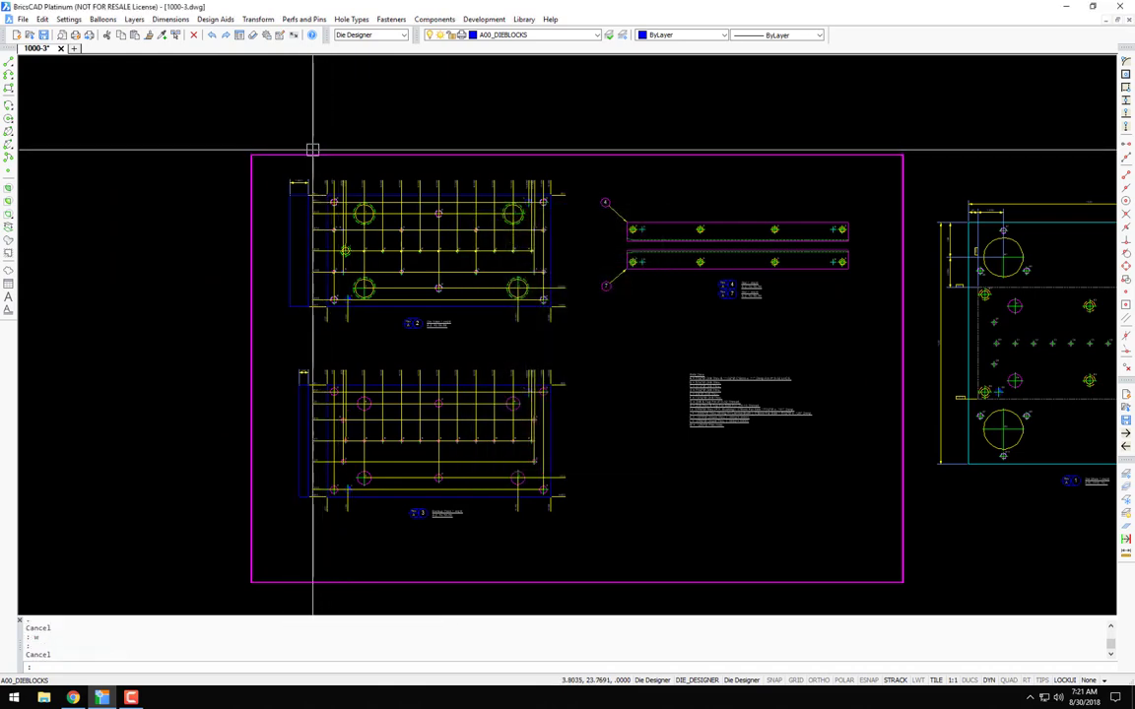
pyautogui.click(850, 552)
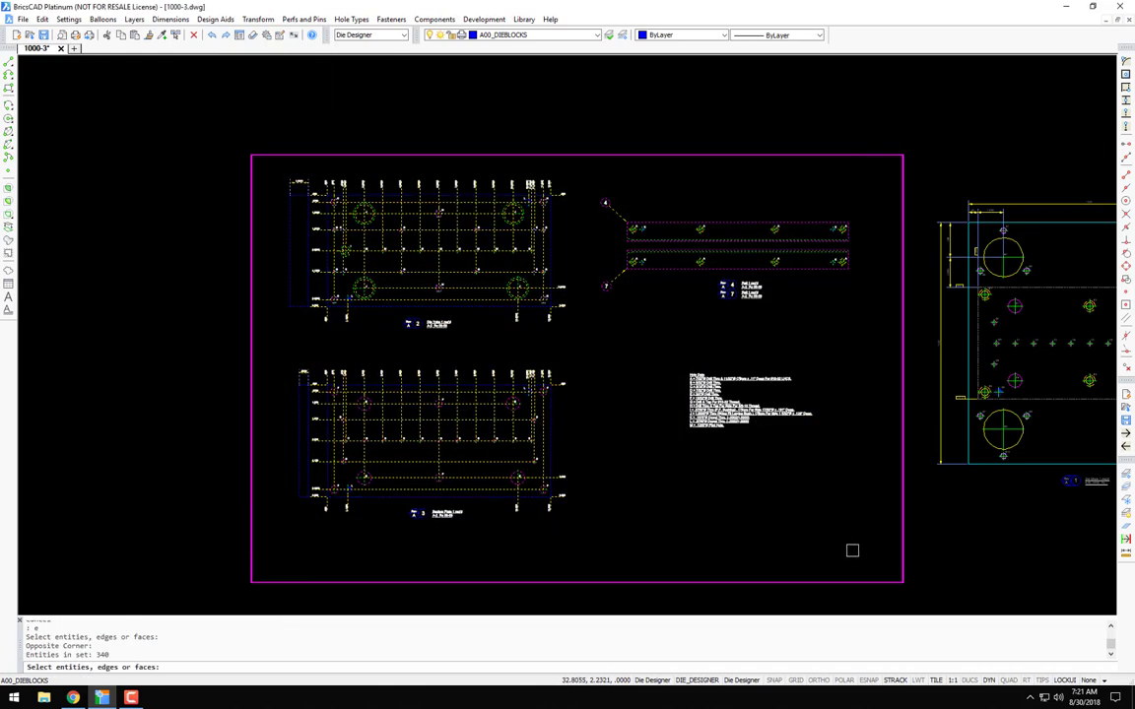
pyautogui.press('Return')
# Step: Move the die shoe view with its dimensions, text balloon and hole table into the empty sheet border
pyautogui.moveTo(934, 476)
pyautogui.mouseDown(button='middle')
pyautogui.moveTo(692, 447)
pyautogui.moveTo(676, 430)
pyautogui.mouseUp(button='middle')
pyautogui.scroll(-2, 664, 423)
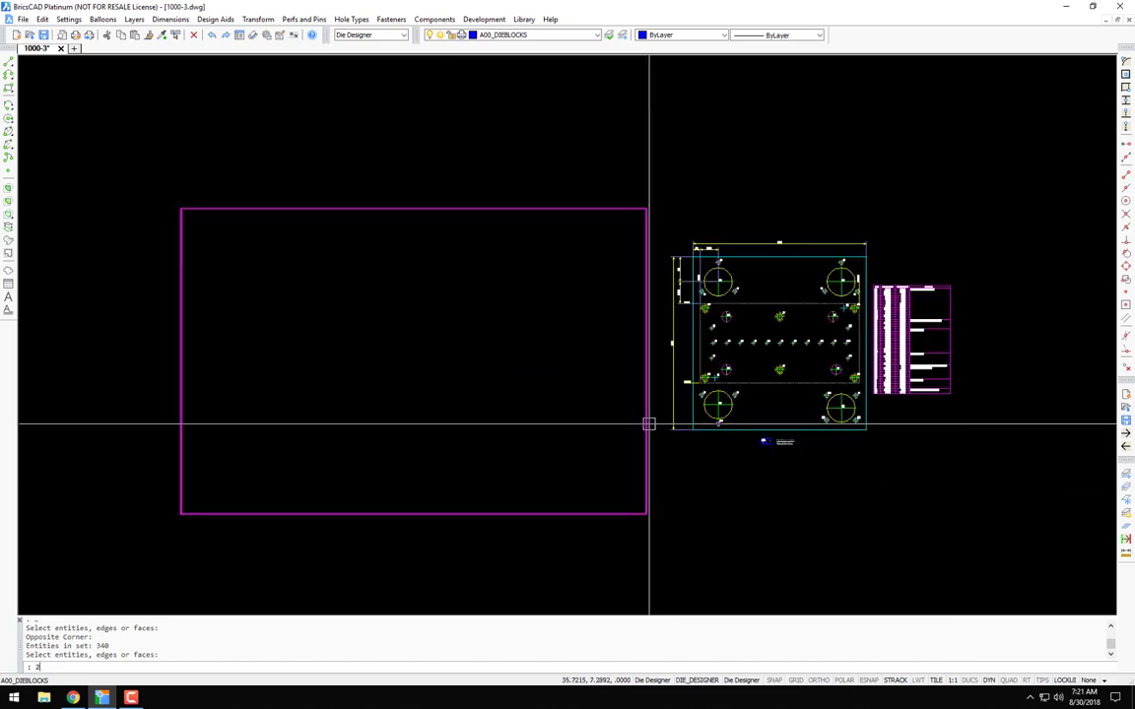
pyautogui.write('2')
pyautogui.press('Return')
pyautogui.click(546, 470)
pyautogui.click(1026, 237)
pyautogui.press('Return')
pyautogui.click(1015, 343)
pyautogui.click(558, 343)
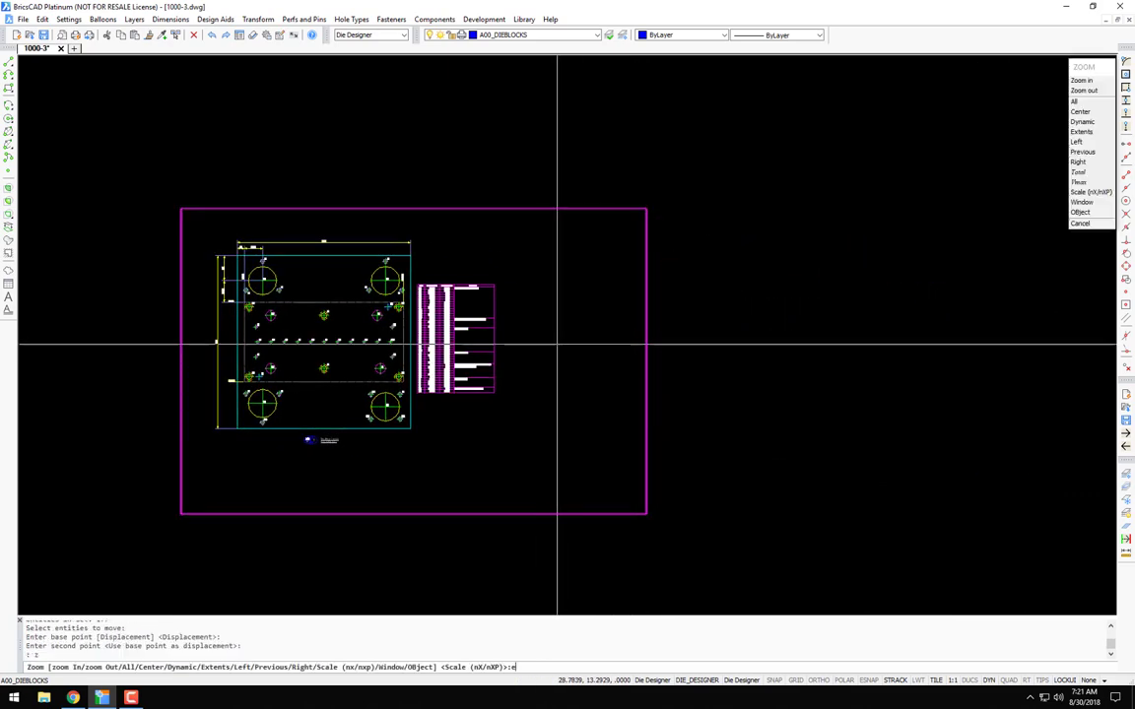
# Step: Zoom to the extents of sheet 1000-3 and save the drawing
pyautogui.write('z')
pyautogui.press('Return')
pyautogui.write('e')
pyautogui.press('Return')
pyautogui.click(1125, 420)
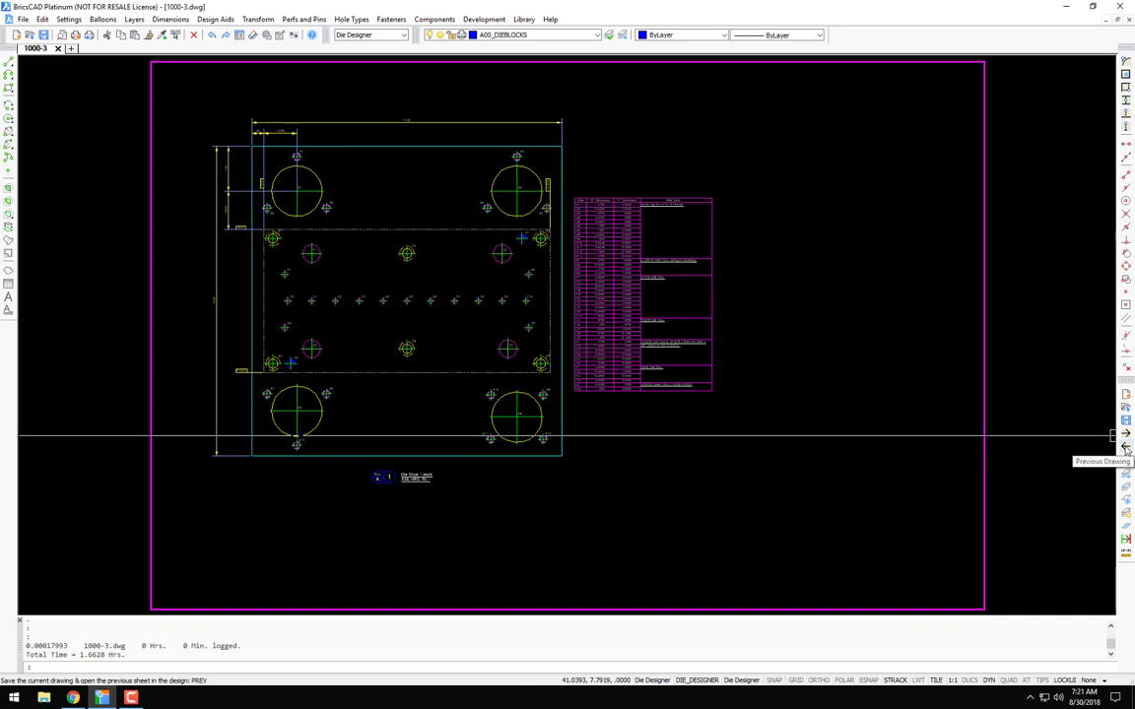
# Step: Return to sheet 1000-2, erase the die shoe view and hole table outside the border, and zoom to the extents
pyautogui.click(1125, 449)
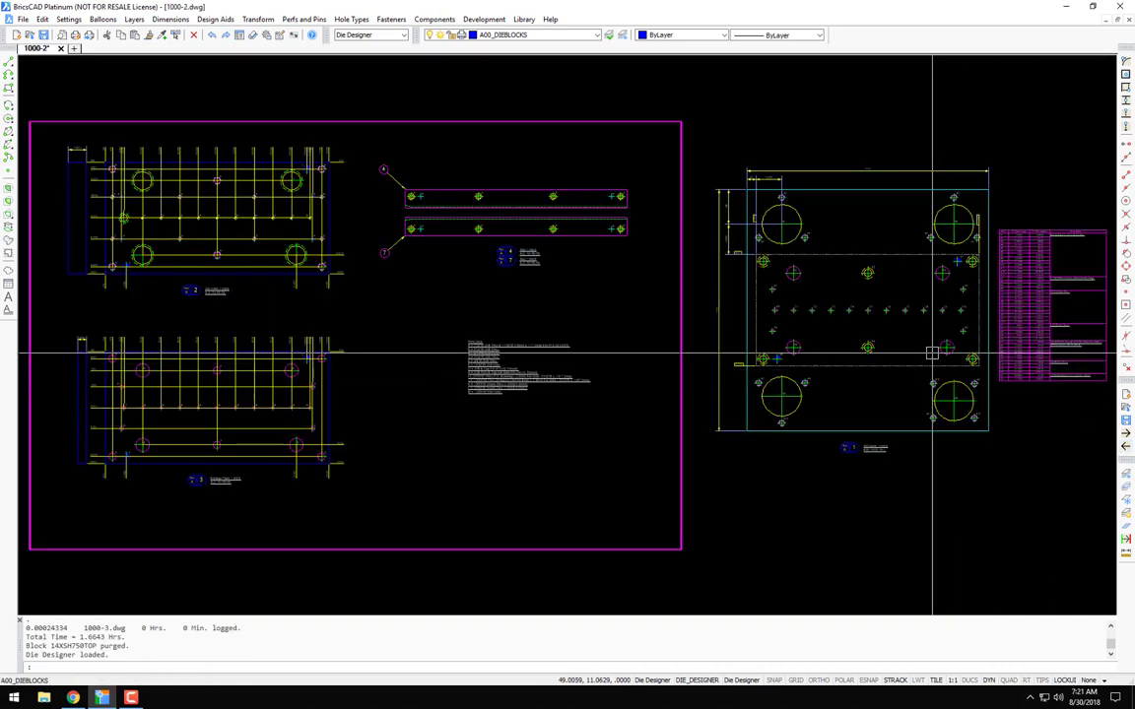
pyautogui.scroll(2, 886, 344)
pyautogui.press('Return')
pyautogui.click(969, 122)
pyautogui.click(488, 463)
pyautogui.press('Return')
pyautogui.write('z')
pyautogui.press('Return')
pyautogui.write('e')
pyautogui.press('Return')
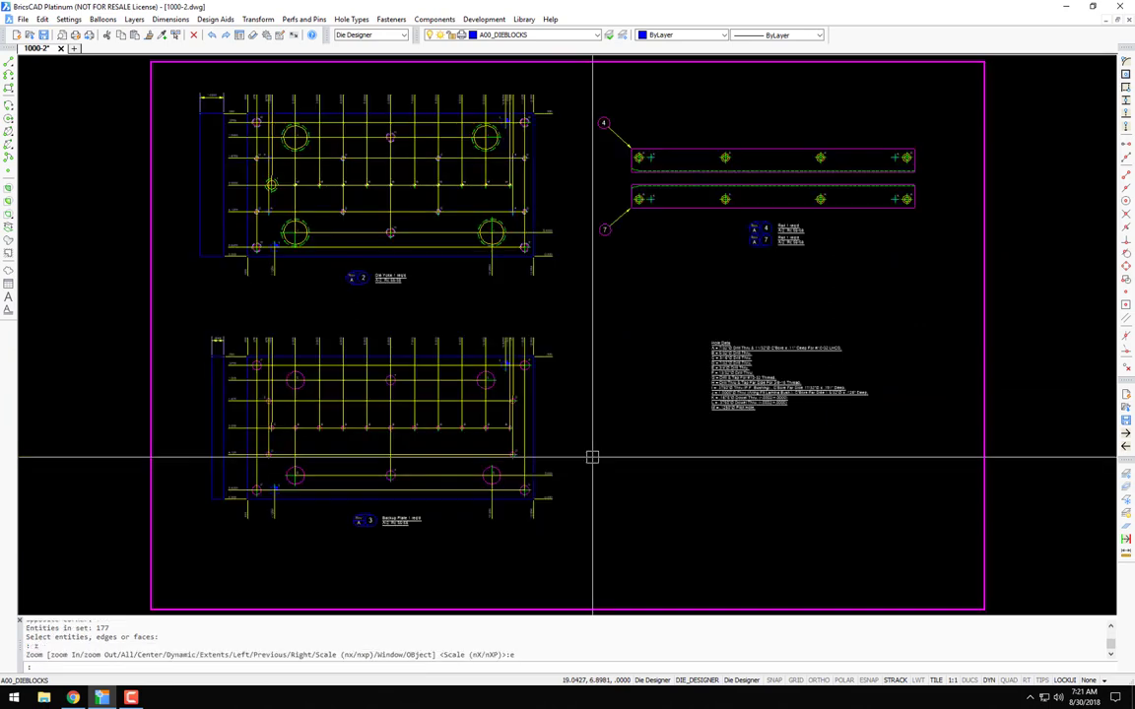
# Step: Go back to sheet 1000-1 and move the Die Set Data notes beneath the die plan view, with ortho off
pyautogui.click(1125, 448)
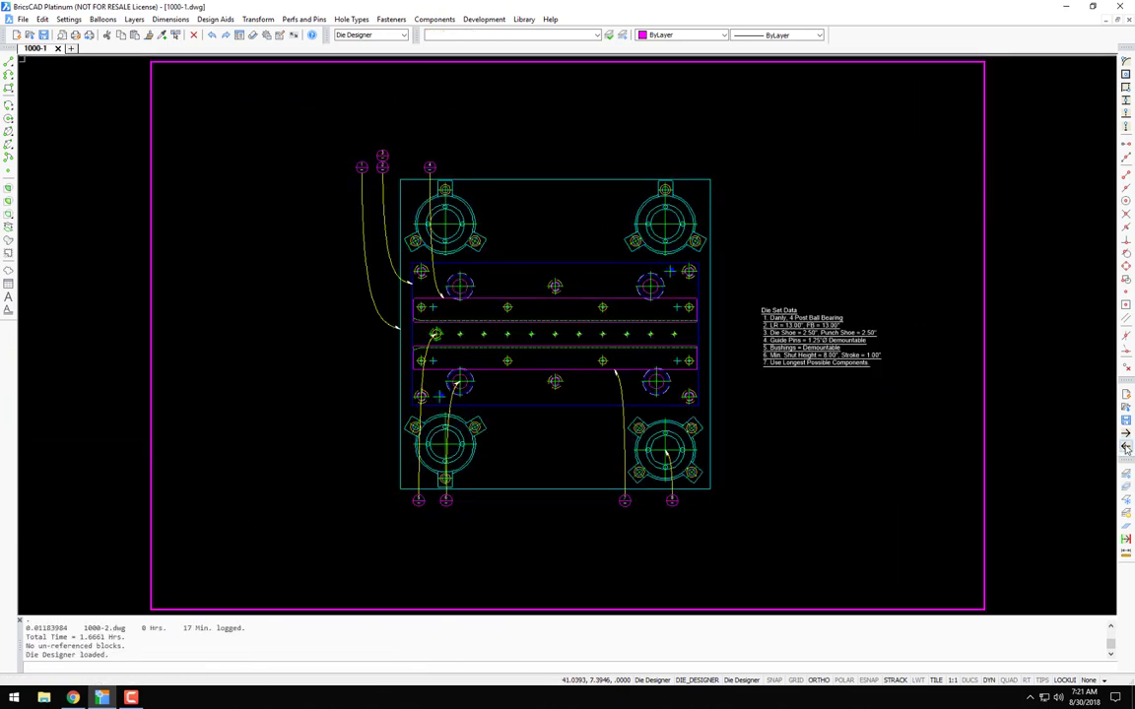
pyautogui.scroll(-1, 841, 461)
pyautogui.scroll(-2, 831, 372)
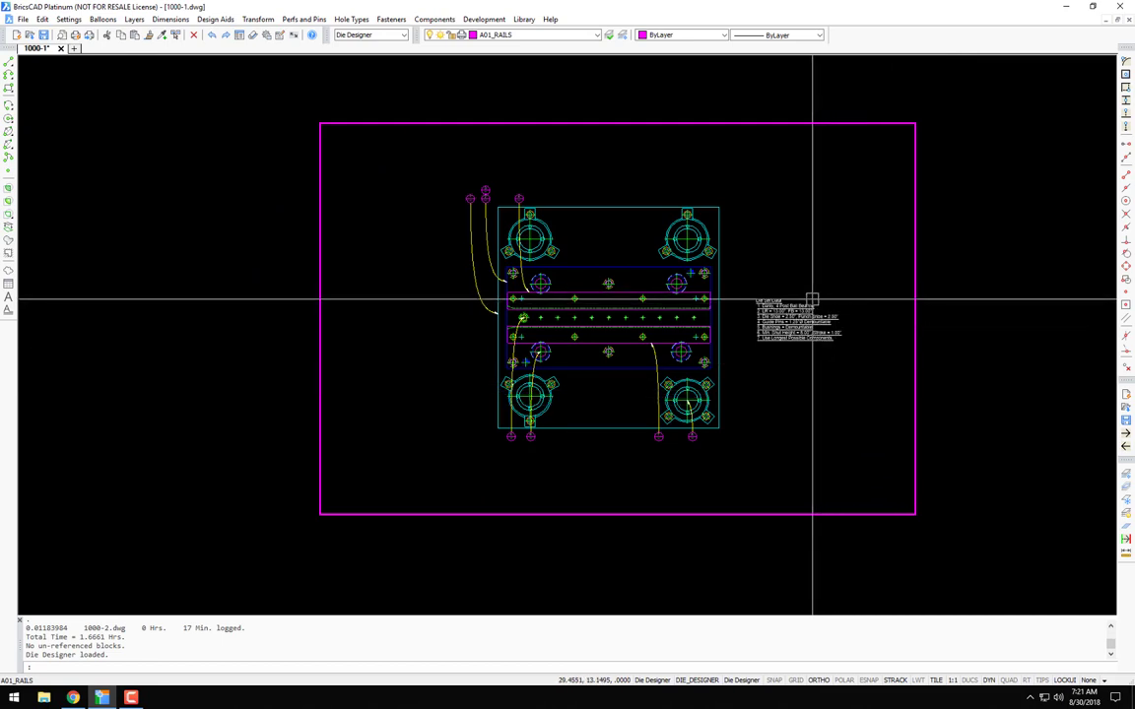
pyautogui.write('2')
pyautogui.press('Return')
pyautogui.click(821, 379)
pyautogui.press('Return')
pyautogui.click(819, 320)
pyautogui.press('F8')
pyautogui.click(627, 467)
# Step: Move the die plan view with its balloons and Die Set Data notes up and left within the border, about 4.66 at 149°
pyautogui.press('Return')
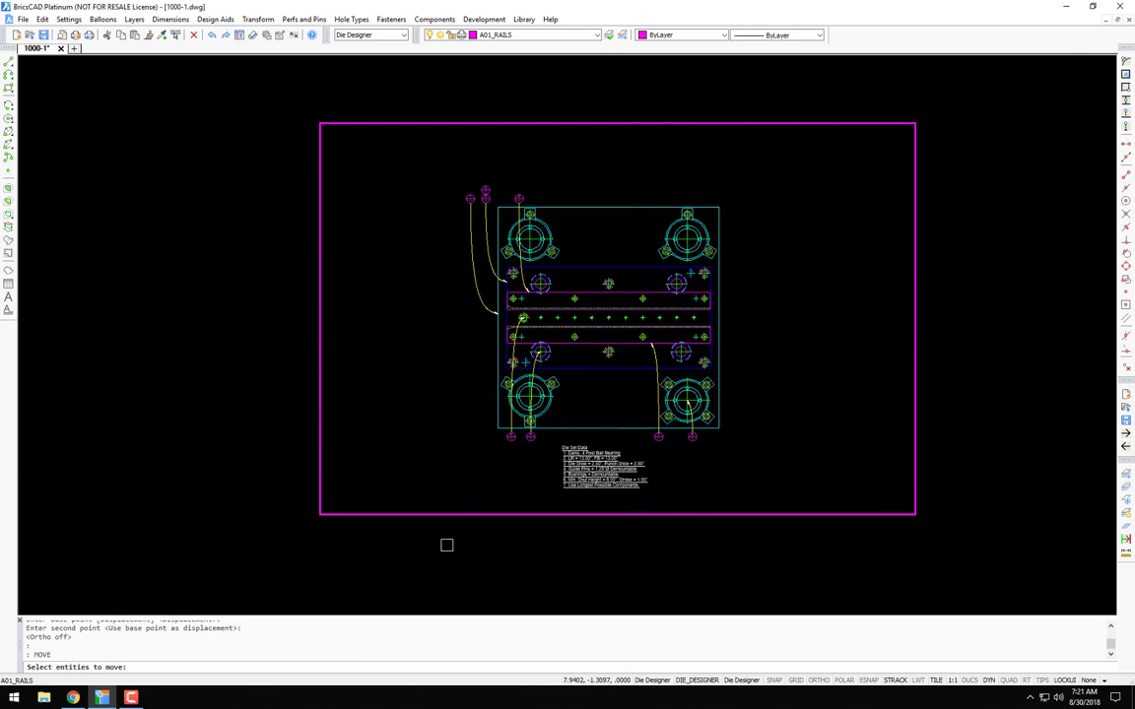
pyautogui.click(423, 548)
pyautogui.click(775, 157)
pyautogui.press('Return')
pyautogui.click(767, 375)
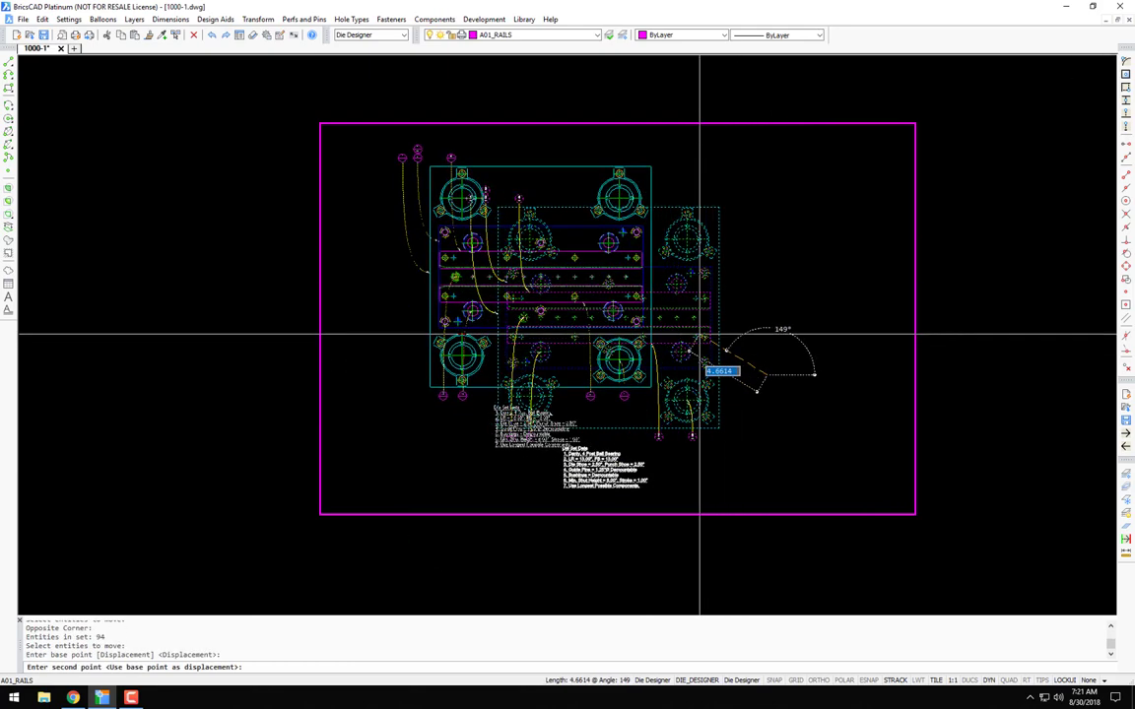
pyautogui.click(699, 334)
# Step: Examine balloons 1 to 4 above the plan view and the parts their leaders point to
pyautogui.moveTo(830, 415); pyautogui.dragTo(638, 367, button='middle')
pyautogui.scroll(3, 687, 377)
pyautogui.scroll(-1, 660, 329)
pyautogui.moveTo(453, 290)
pyautogui.mouseDown(button='middle')
pyautogui.moveTo(643, 359)
pyautogui.moveTo(723, 469)
pyautogui.mouseUp(button='middle')
pyautogui.scroll(3, 292, 164)
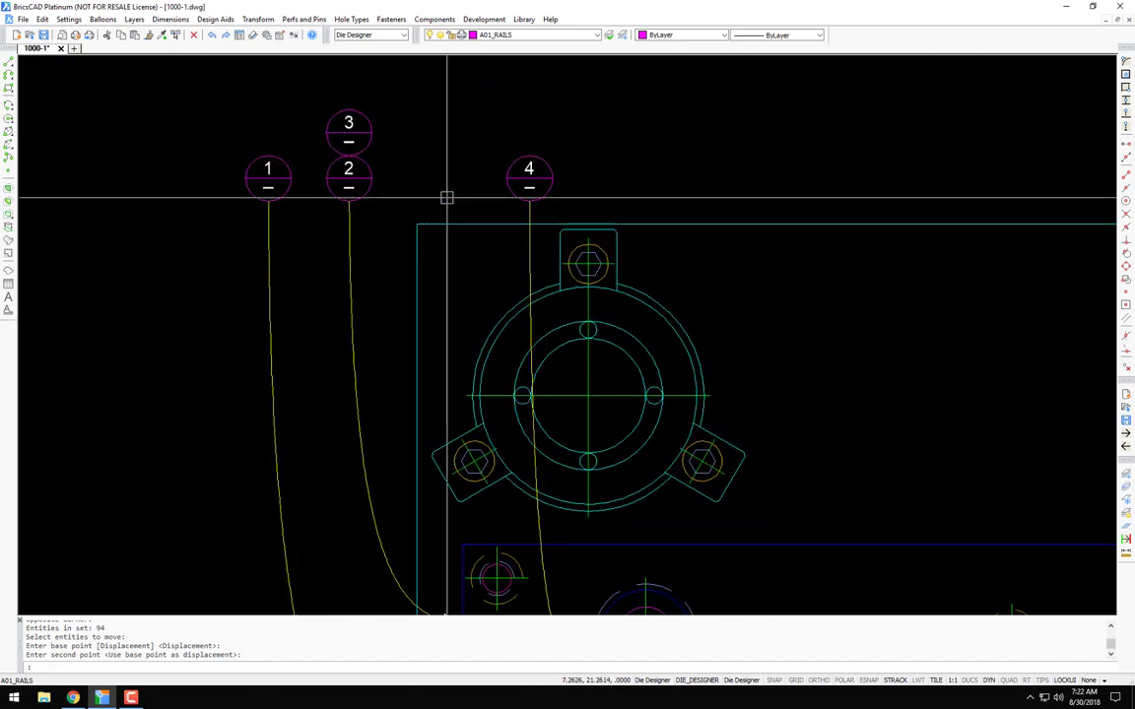
pyautogui.scroll(3, 295, 175)
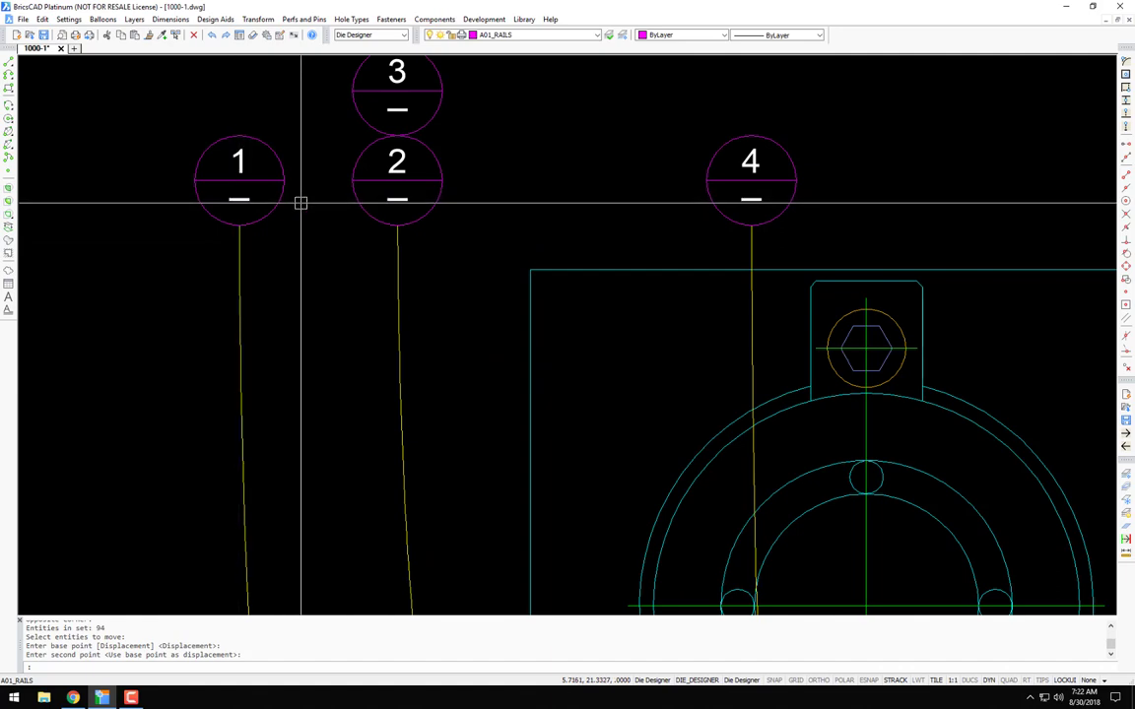
pyautogui.scroll(-3, 575, 233)
pyautogui.moveTo(628, 438); pyautogui.dragTo(519, 159, button='middle')
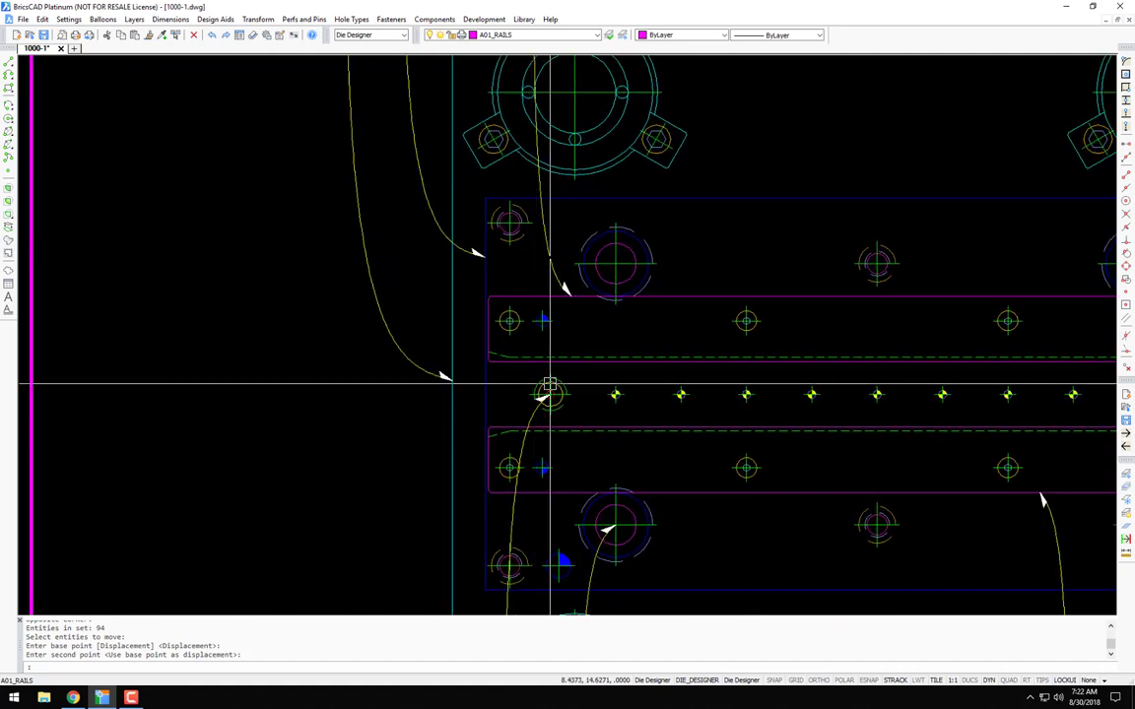
pyautogui.moveTo(608, 271); pyautogui.dragTo(611, 538, button='middle')
pyautogui.scroll(3, 406, 205)
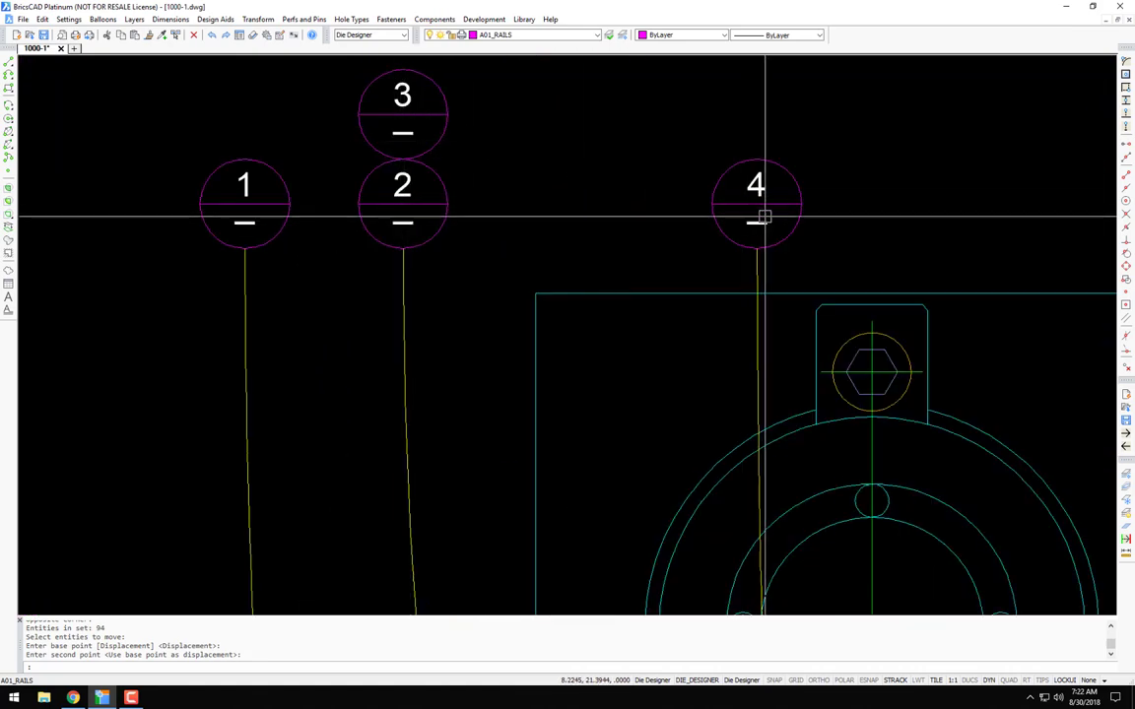
pyautogui.scroll(-7, 756, 224)
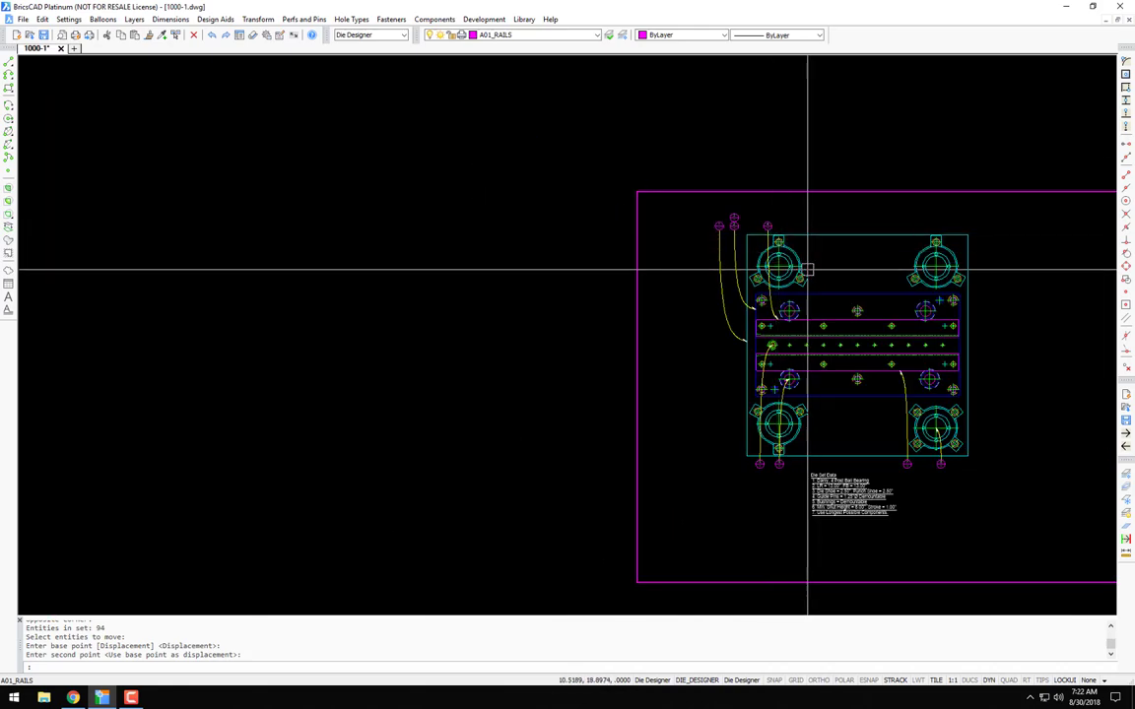
# Step: Generate the bill of materials in the lower-right corner of sheet 1000-1 with the BM command
pyautogui.moveTo(793, 286); pyautogui.dragTo(344, 198, button='middle')
pyautogui.scroll(2, 717, 399)
pyautogui.moveTo(772, 413)
pyautogui.mouseDown(button='middle')
pyautogui.moveTo(651, 398)
pyautogui.moveTo(680, 317)
pyautogui.moveTo(660, 334)
pyautogui.moveTo(668, 356)
pyautogui.mouseUp(button='middle')
pyautogui.scroll(1, 644, 387)
pyautogui.scroll(-1, 680, 318)
pyautogui.write('m')
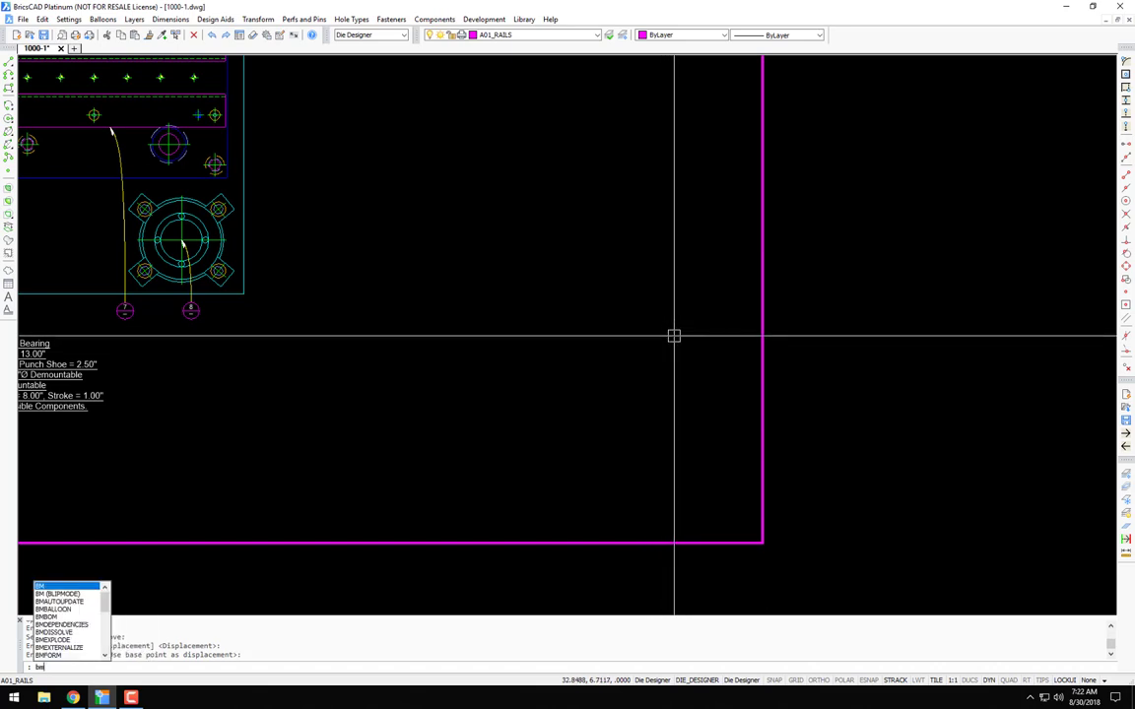
pyautogui.press('Return')
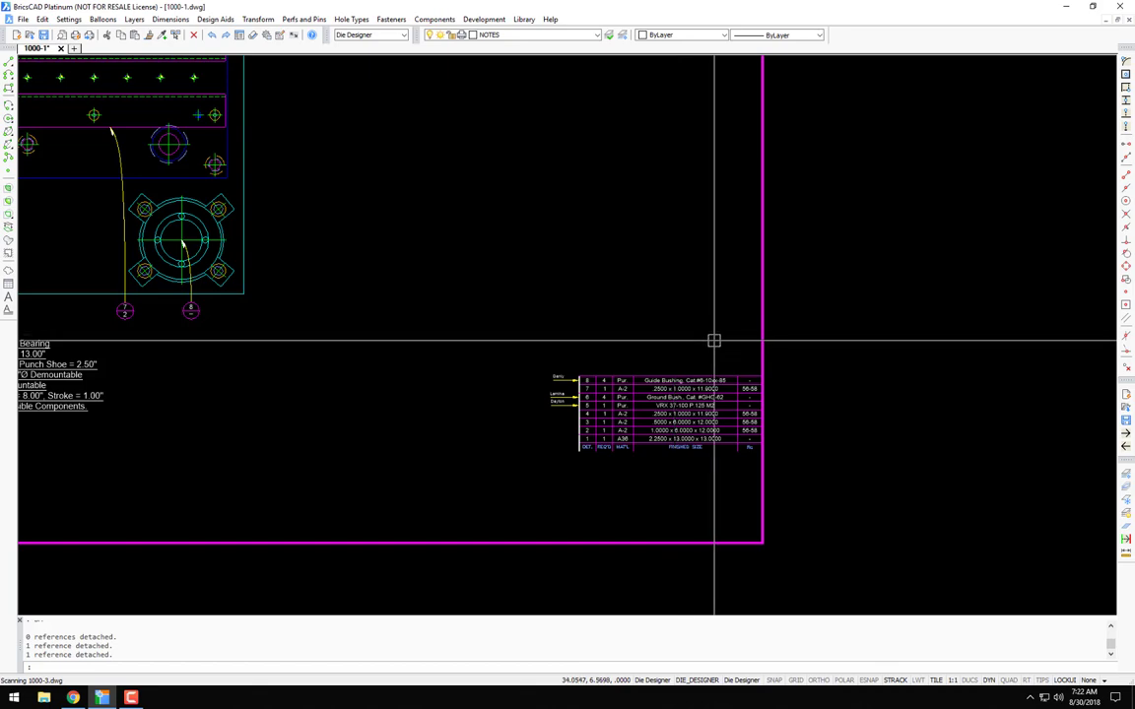
# Step: Examine the bill of materials' quantities, materials, finished sizes and suppliers, leaving no rows selected
pyautogui.scroll(2, 623, 429)
pyautogui.scroll(1, 630, 427)
pyautogui.moveTo(646, 423); pyautogui.dragTo(572, 380, button='middle')
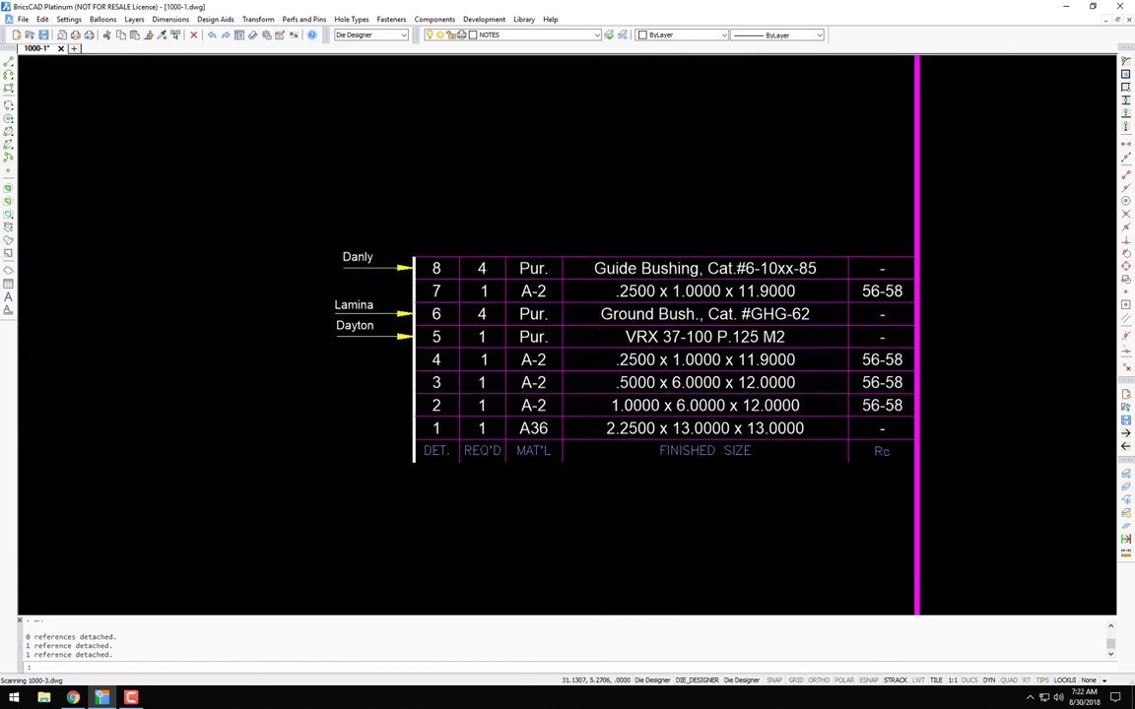
pyautogui.click(481, 269)
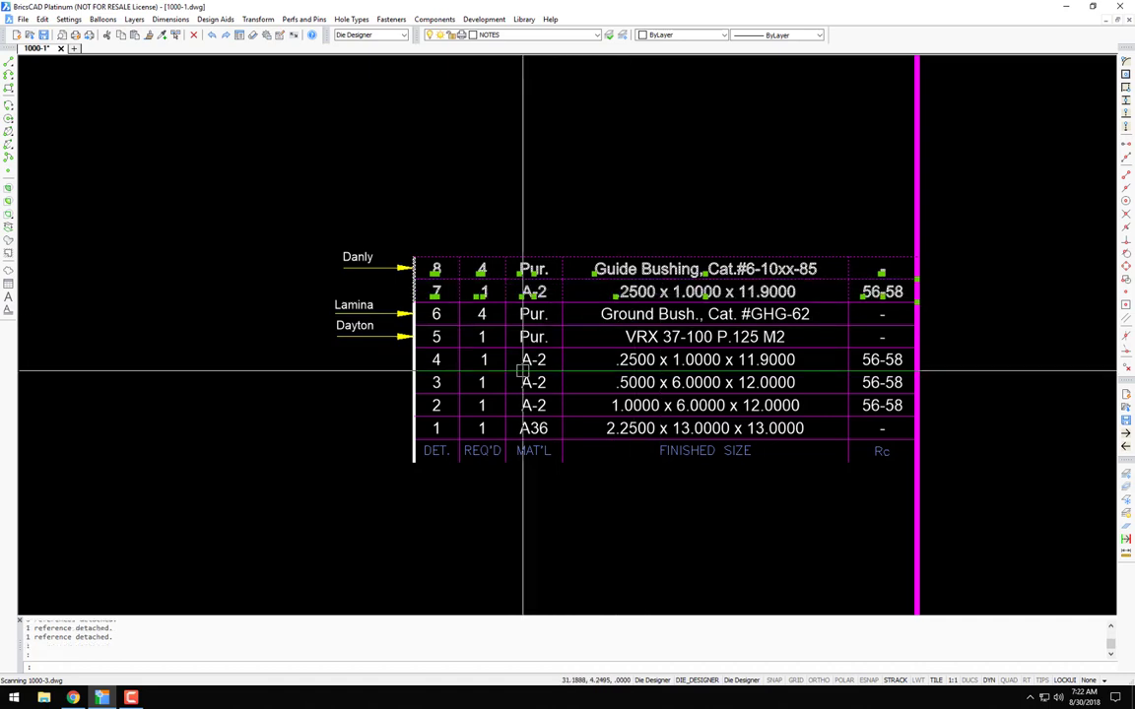
pyautogui.press('Escape')
pyautogui.press('Escape')
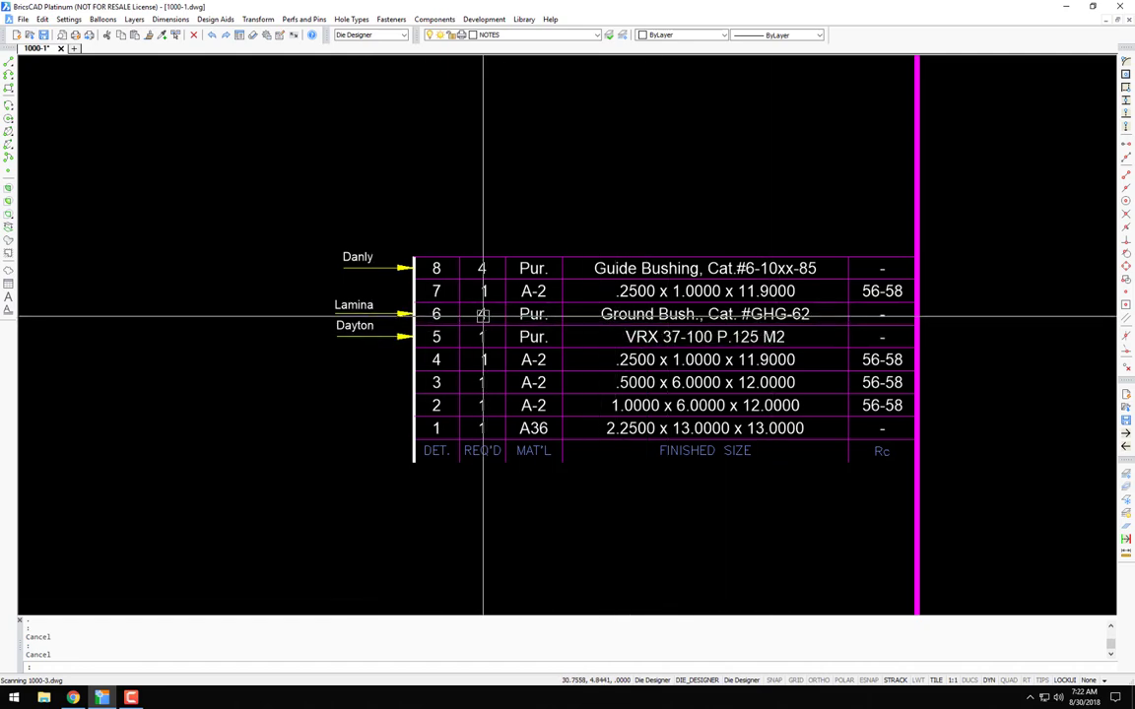
pyautogui.scroll(4, 634, 314)
pyautogui.scroll(-10, 634, 306)
# Step: Examine the sheet numbers in the detail balloons around the plan view and zoom to the extents of the sheet
pyautogui.moveTo(516, 286)
pyautogui.mouseDown(button='middle')
pyautogui.moveTo(664, 320)
pyautogui.moveTo(862, 457)
pyautogui.mouseUp(button='middle')
pyautogui.moveTo(435, 199); pyautogui.dragTo(496, 297, button='middle')
pyautogui.scroll(7, 413, 203)
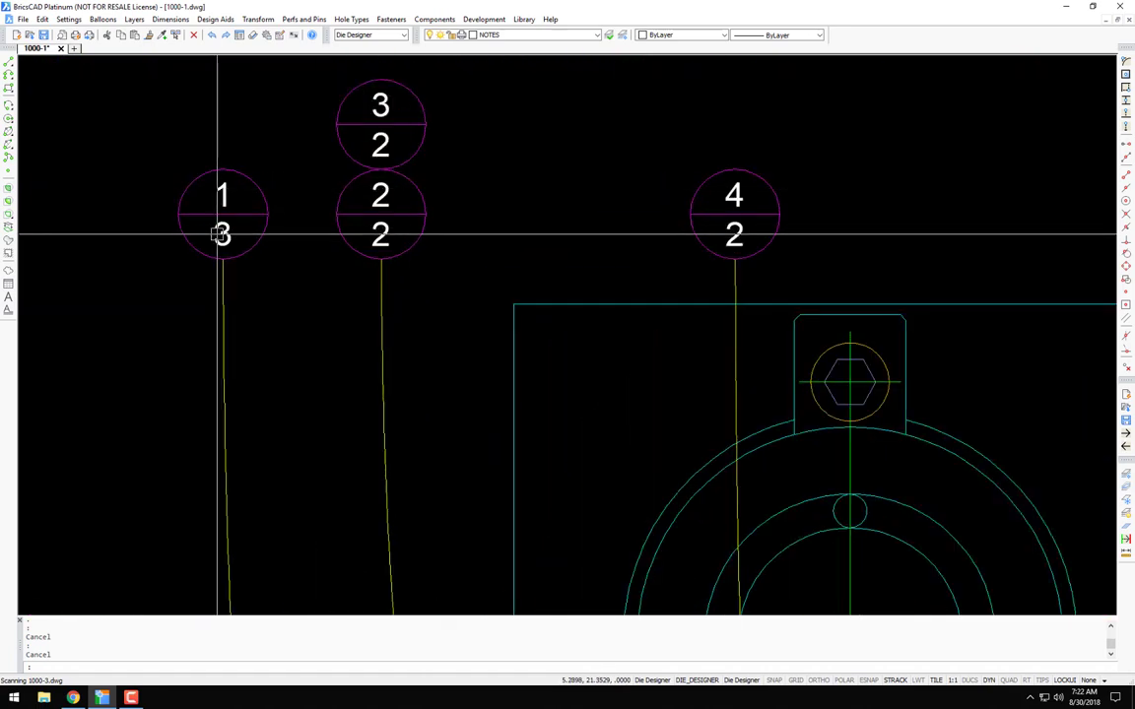
pyautogui.scroll(3, 219, 232)
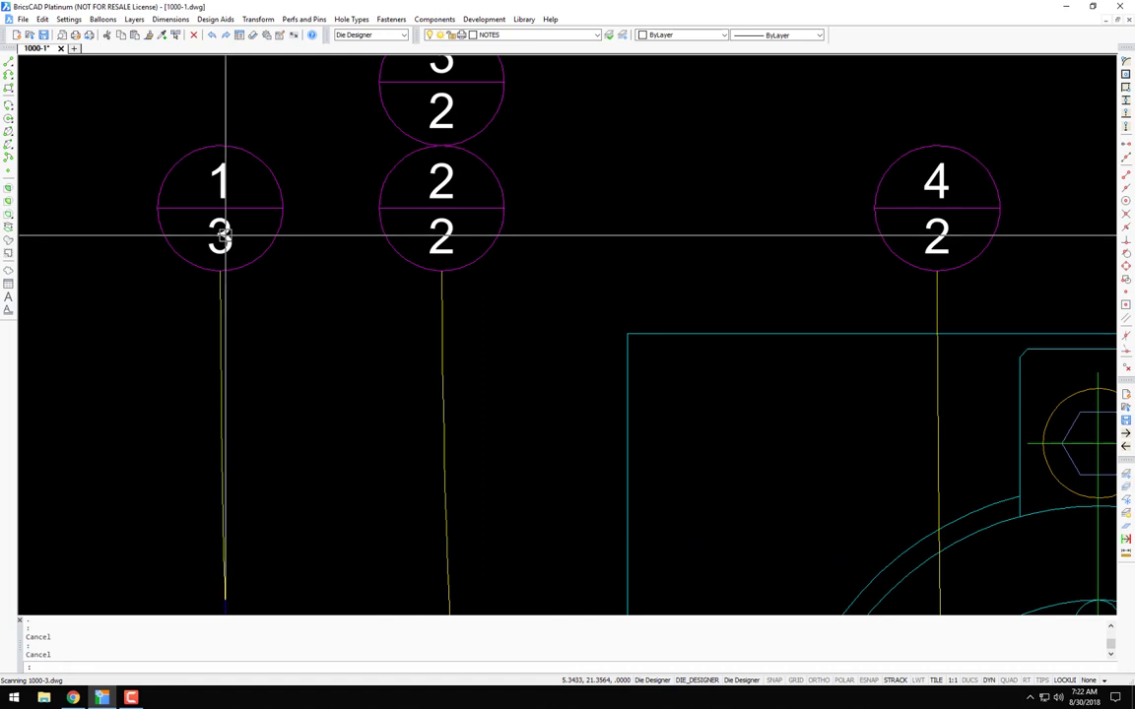
pyautogui.scroll(-3, 223, 235)
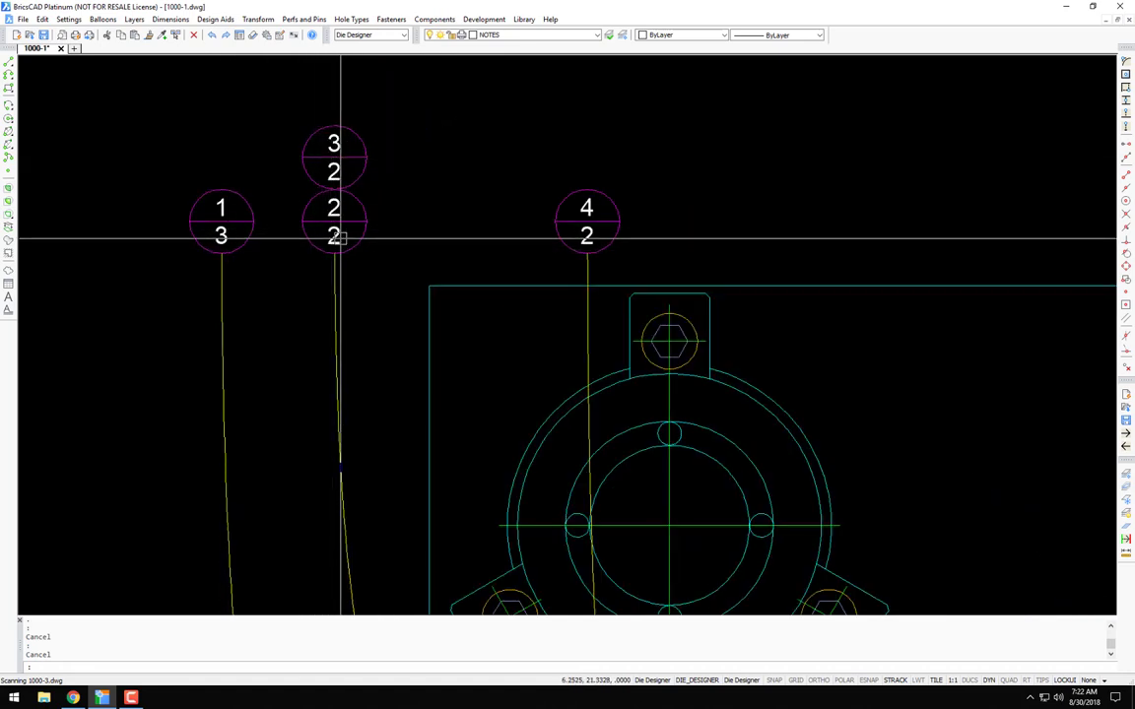
pyautogui.scroll(-1, 456, 216)
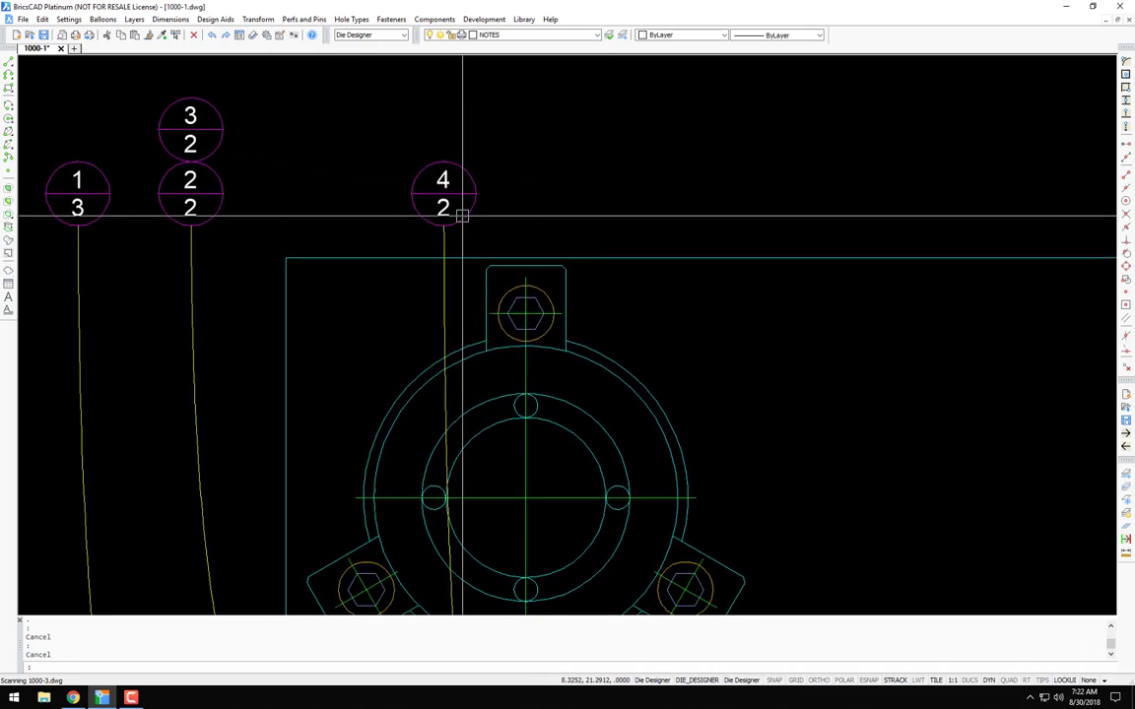
pyautogui.scroll(-3, 540, 261)
pyautogui.write('z')
pyautogui.press('Return')
pyautogui.write('e')
pyautogui.press('Return')
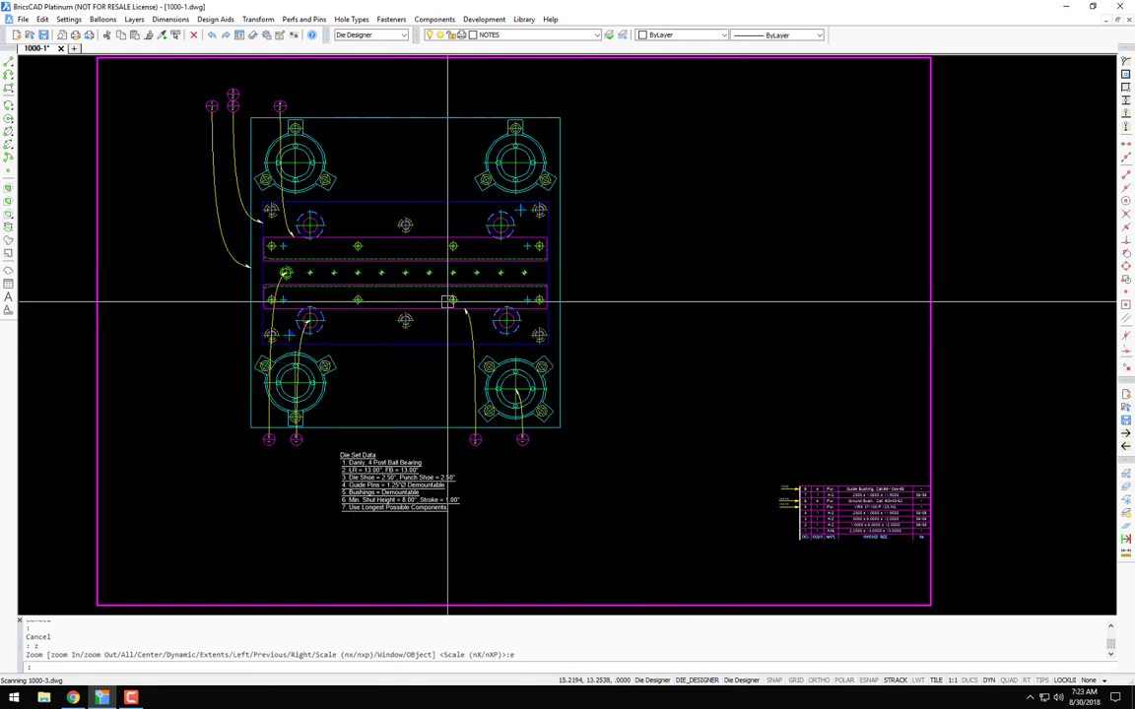
pyautogui.scroll(4, 374, 284)
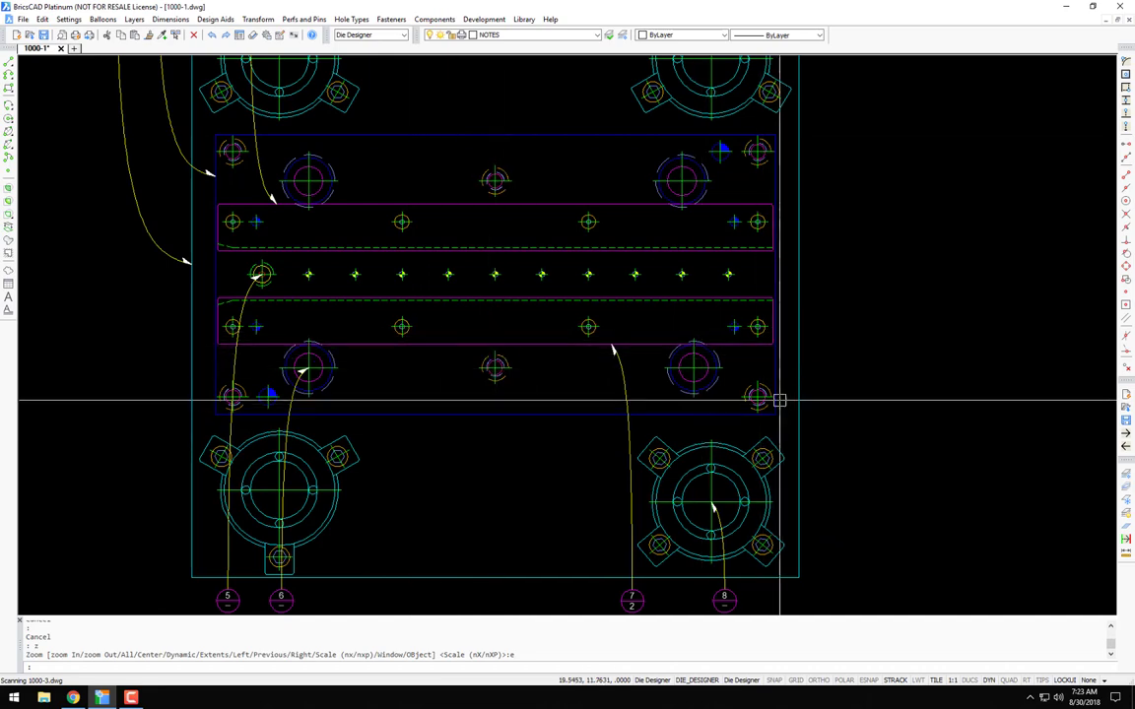
pyautogui.scroll(-2, 655, 404)
pyautogui.scroll(-1, 656, 397)
pyautogui.moveTo(583, 426); pyautogui.dragTo(476, 347, button='middle')
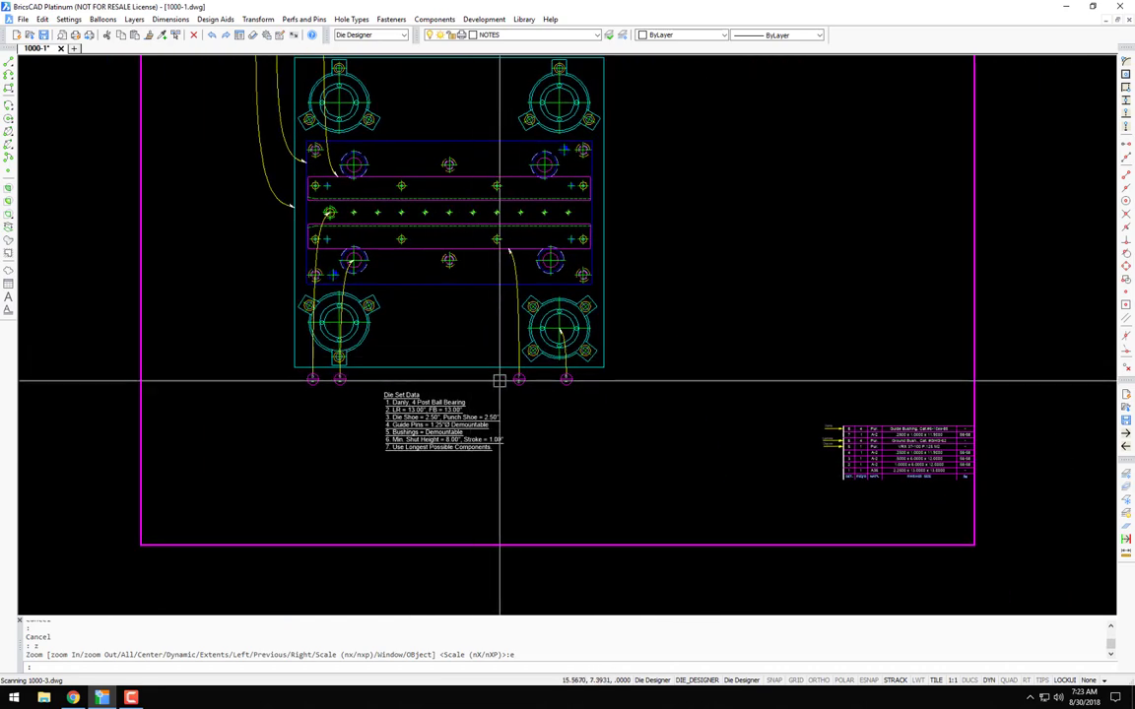
pyautogui.click(167, 20)
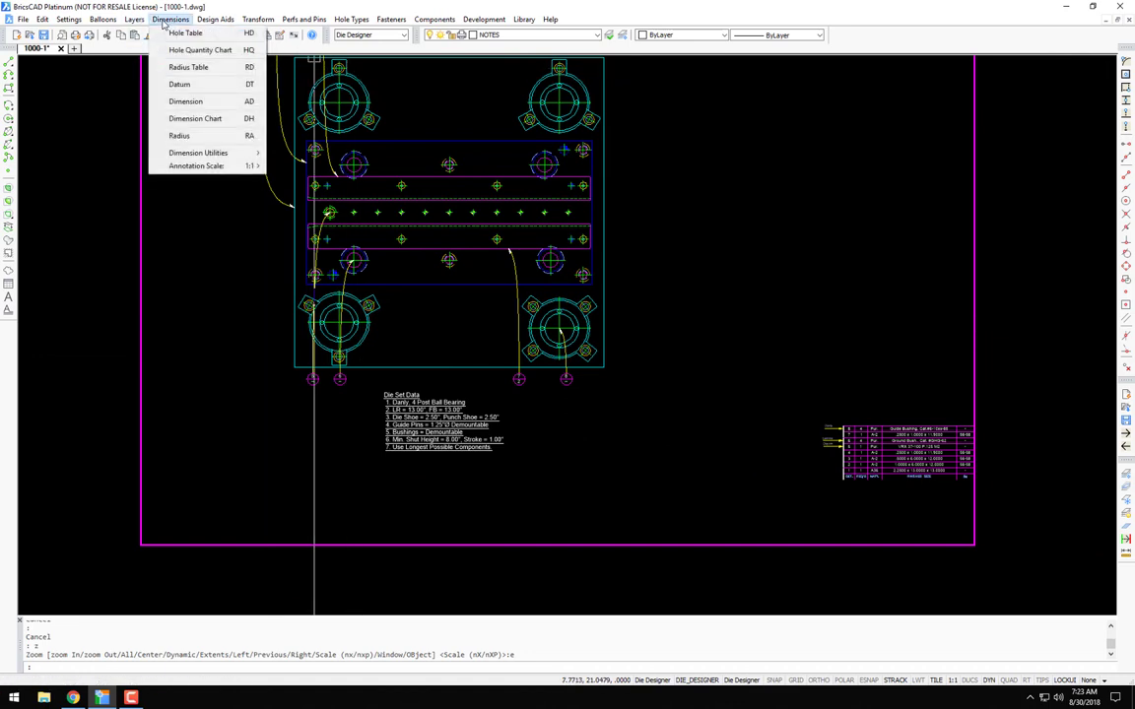
pyautogui.moveTo(197, 153)
pyautogui.press('Escape')
pyautogui.press('Escape')
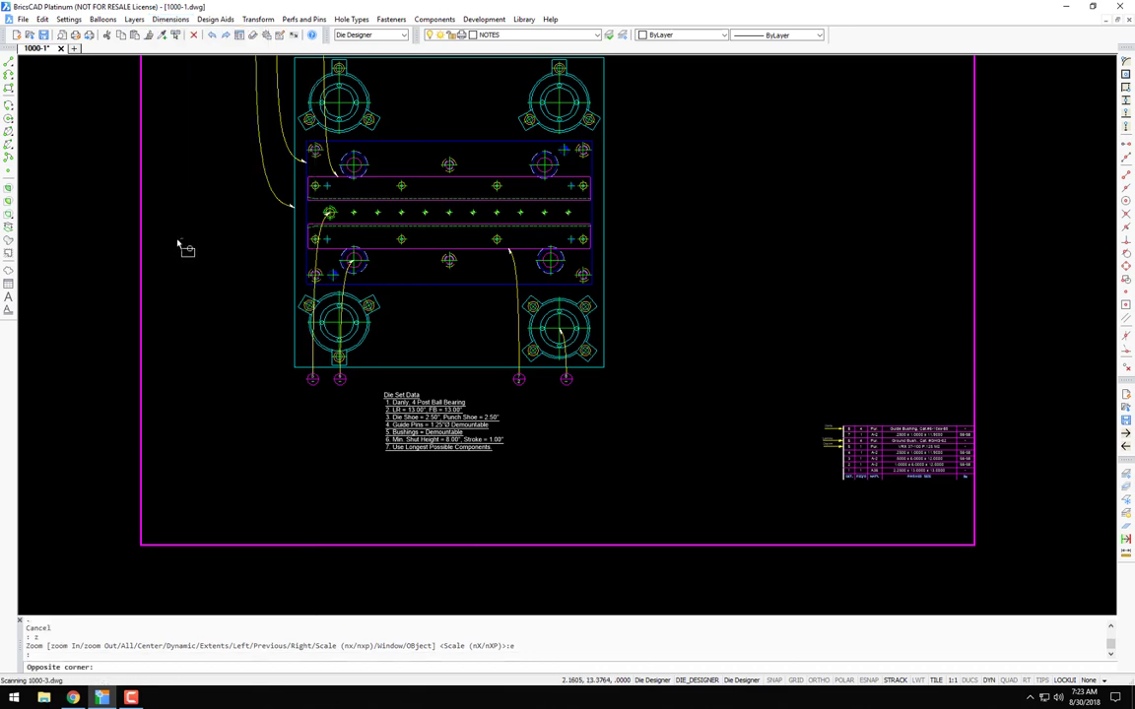
# Step: Generate the fastener list in the lower-left corner of the sheet border with the FL command and check its entries
pyautogui.write('fl')
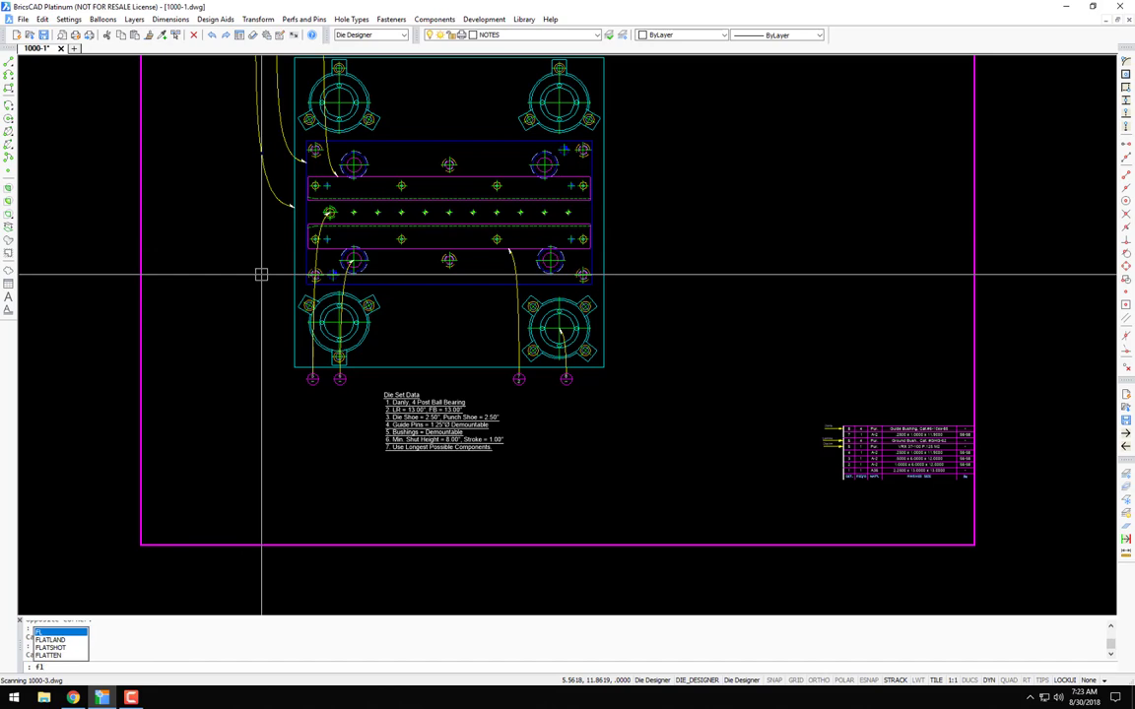
pyautogui.scroll(7, 75, 518)
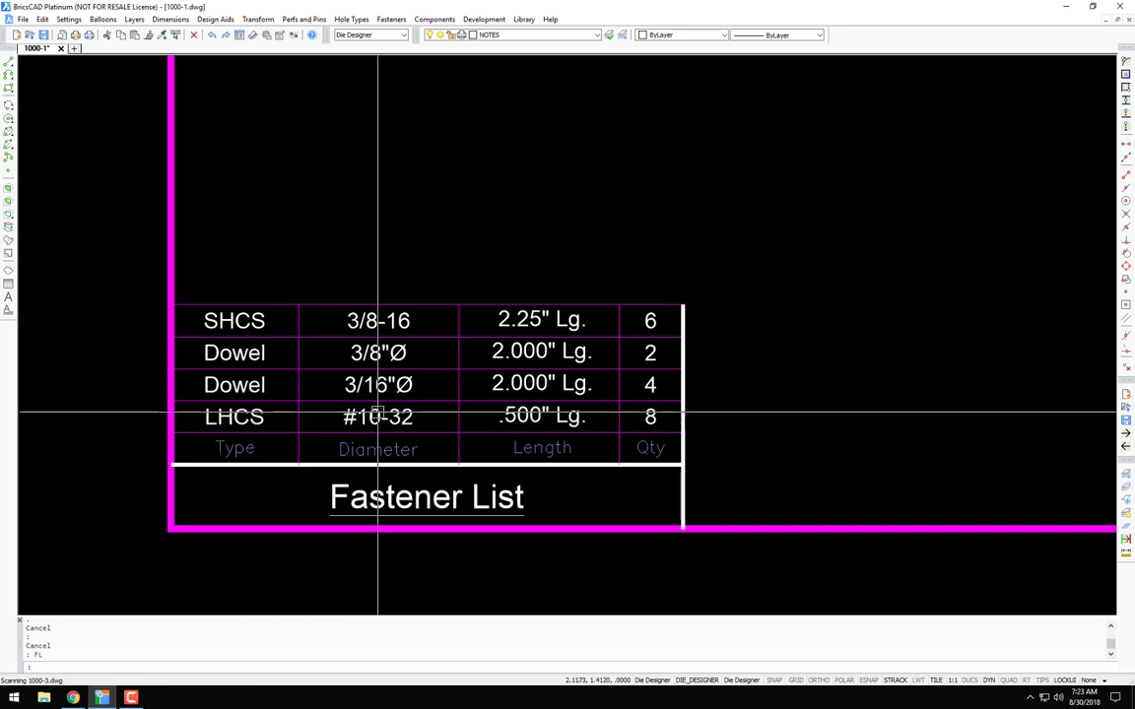
pyautogui.scroll(-4, 448, 424)
pyautogui.scroll(5, 448, 423)
pyautogui.scroll(-8, 704, 408)
# Step: Add the Advanced Designs, Inc. title block to sheet 1 of 3, with part name Demo 1, part number 123456 and tool number 10025
pyautogui.moveTo(704, 408); pyautogui.dragTo(372, 443, button='middle')
pyautogui.scroll(2, 636, 435)
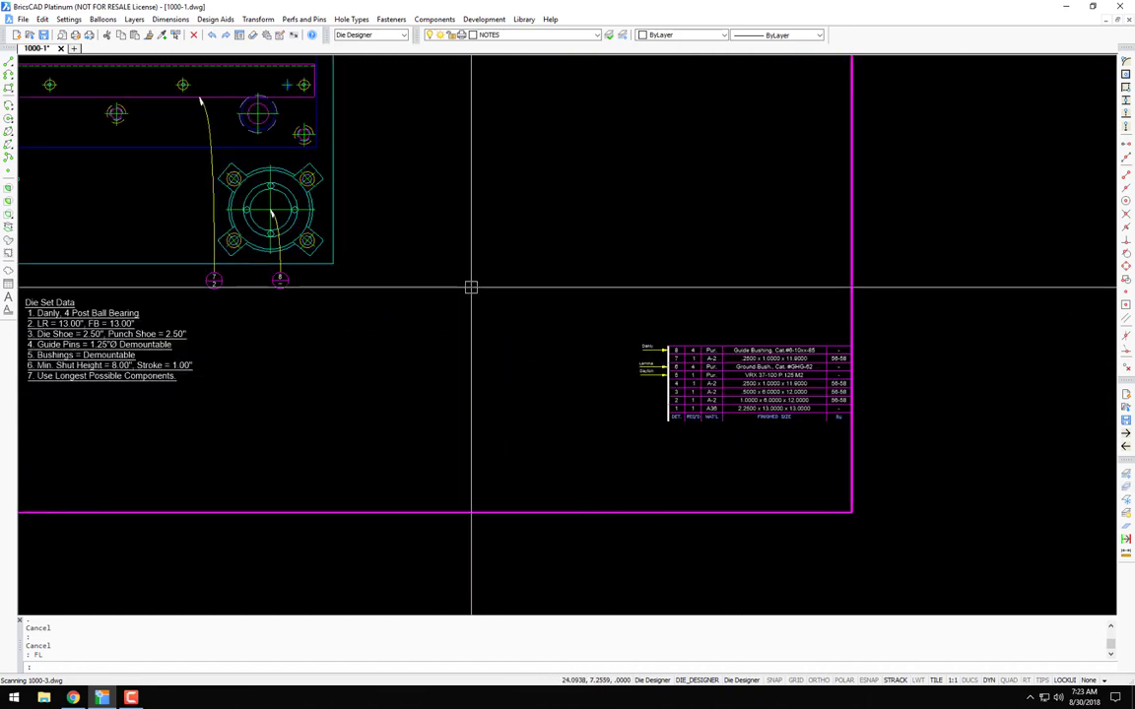
pyautogui.write('ti')
pyautogui.press('Escape')
pyautogui.press('Escape')
pyautogui.click(217, 19)
pyautogui.click(232, 46)
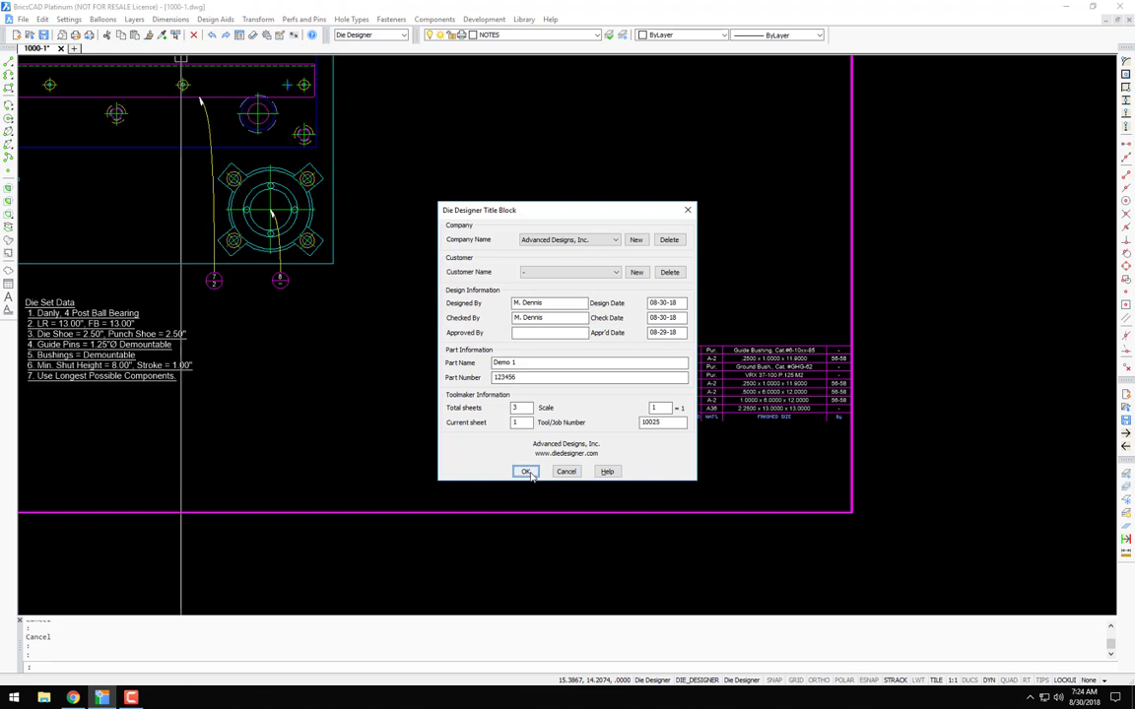
pyautogui.moveTo(549, 214); pyautogui.dragTo(458, 201)
pyautogui.click(436, 459)
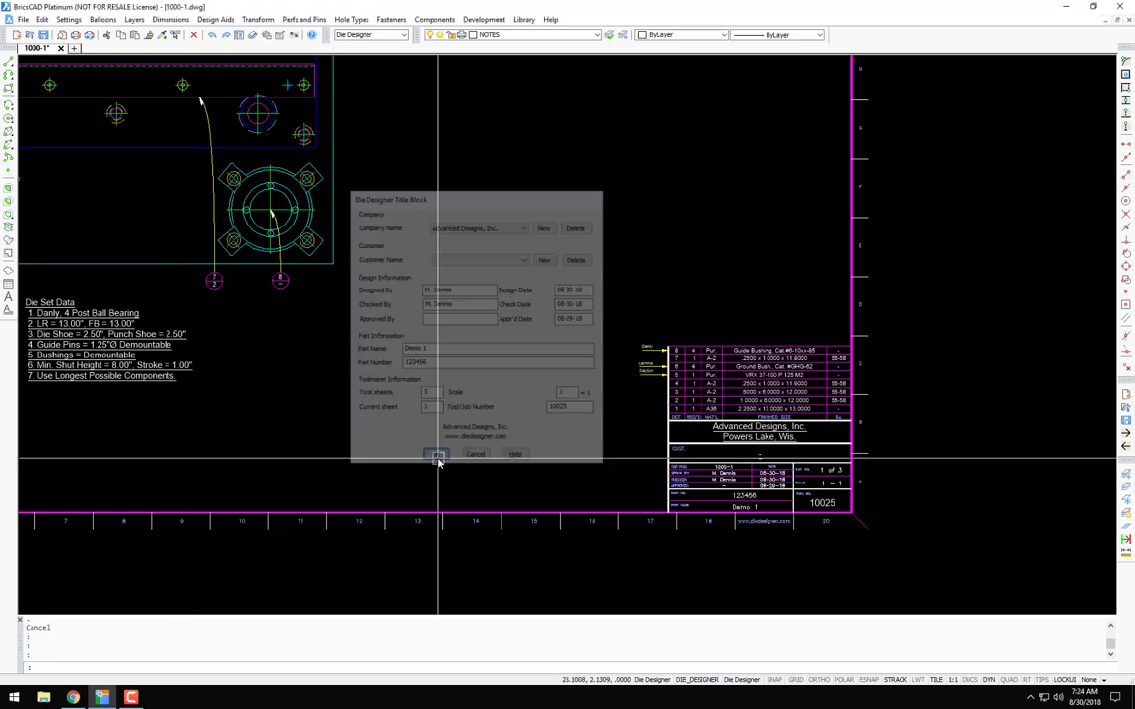
# Step: Update the lettering style of sheet 1000-1's title block with the SY command and zoom to the extents
pyautogui.scroll(5, 804, 527)
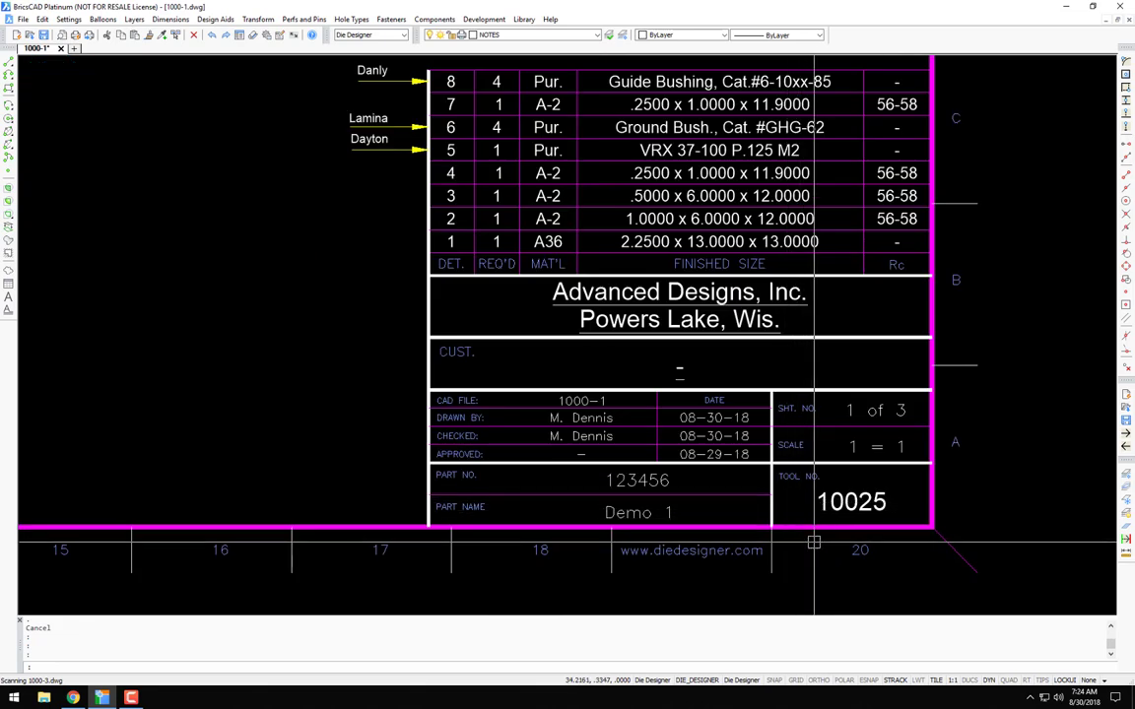
pyautogui.write('sy')
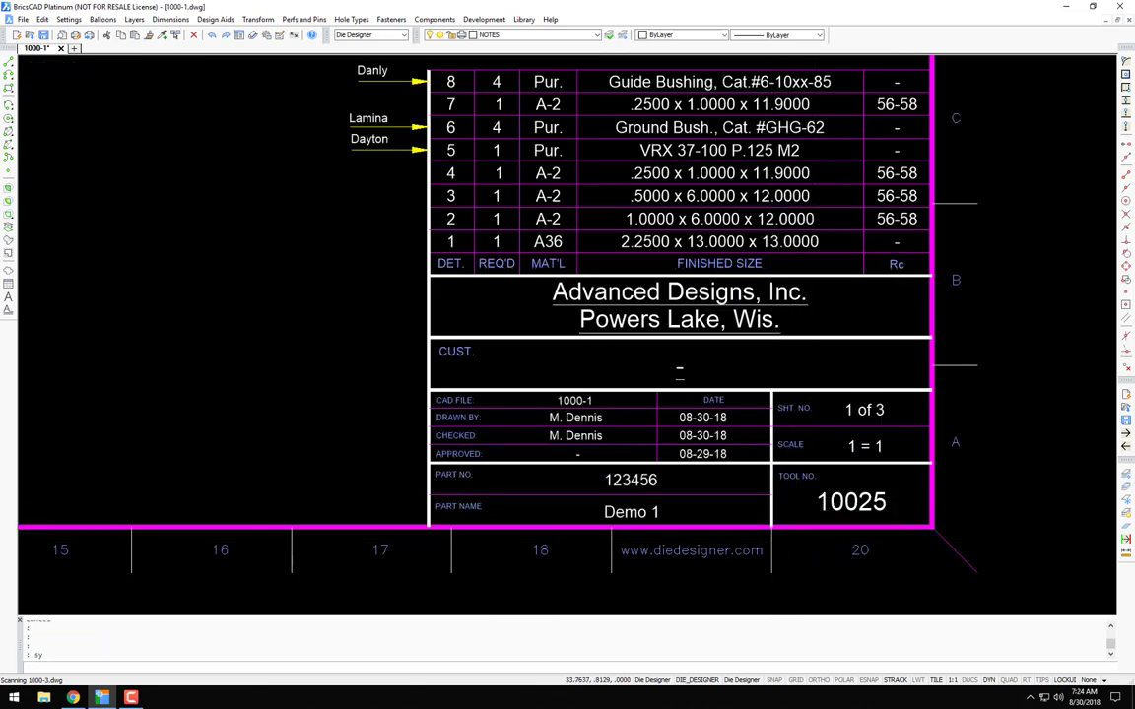
pyautogui.scroll(-4, 772, 500)
pyautogui.scroll(1, 682, 455)
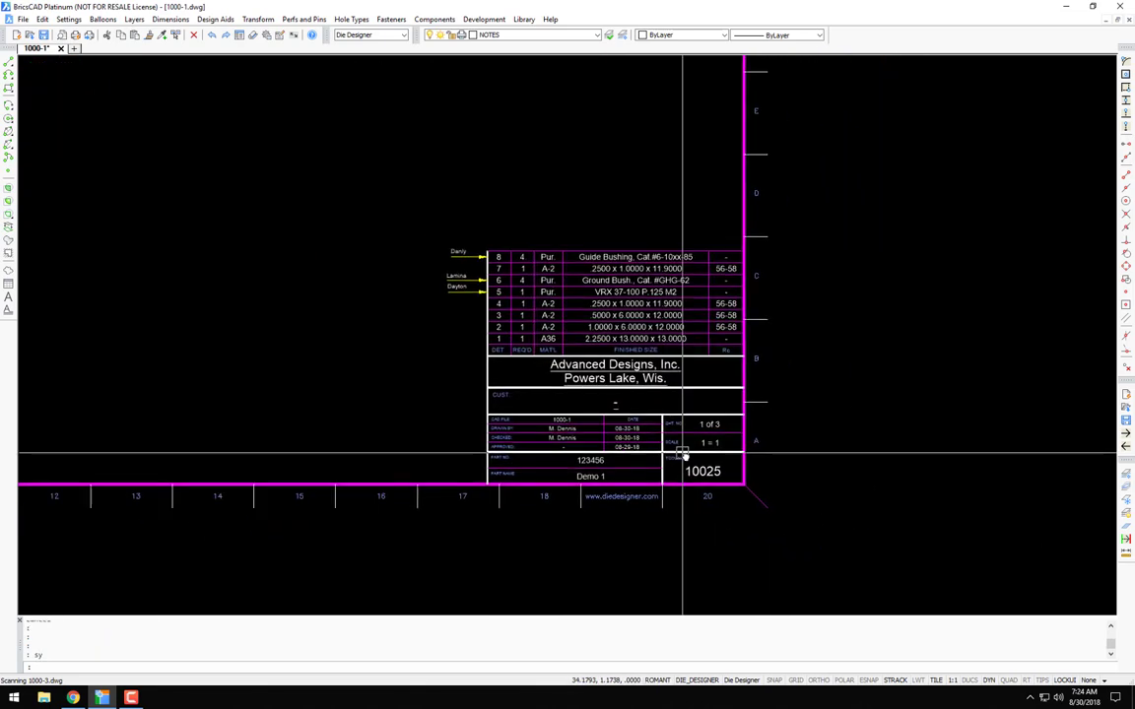
pyautogui.write('z')
pyautogui.press('Return')
pyautogui.write('e')
pyautogui.press('Return')
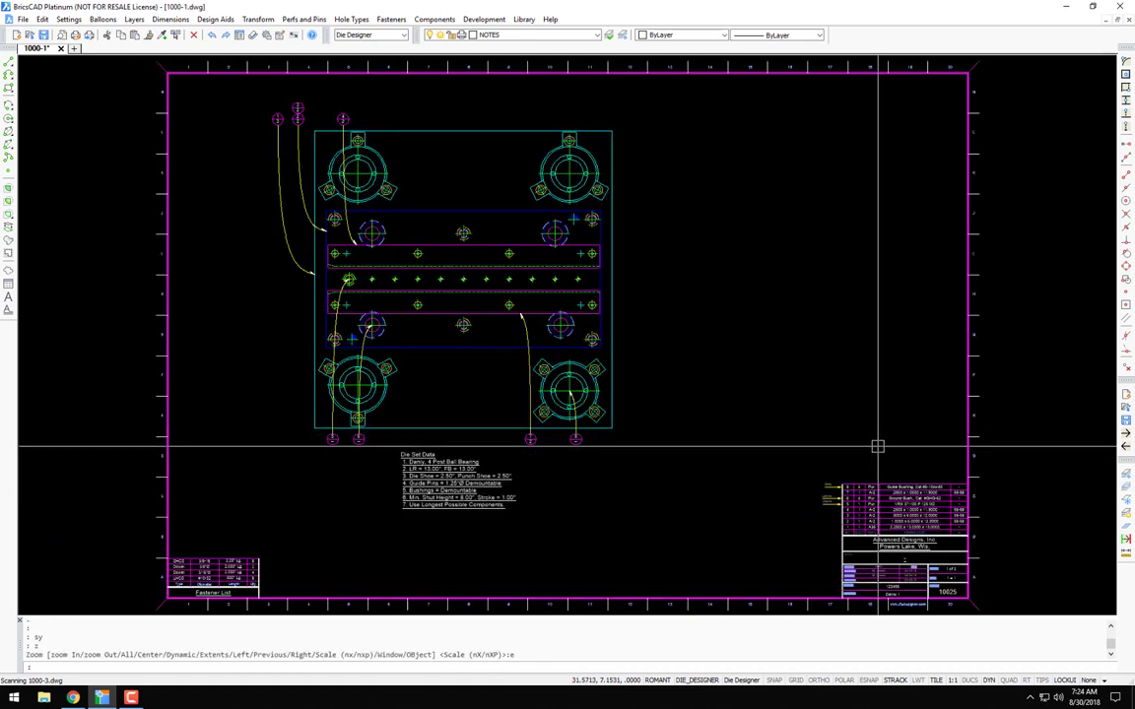
# Step: Advance to sheet 1000-2 and add its title block as sheet 2 of 3
pyautogui.click(1126, 432)
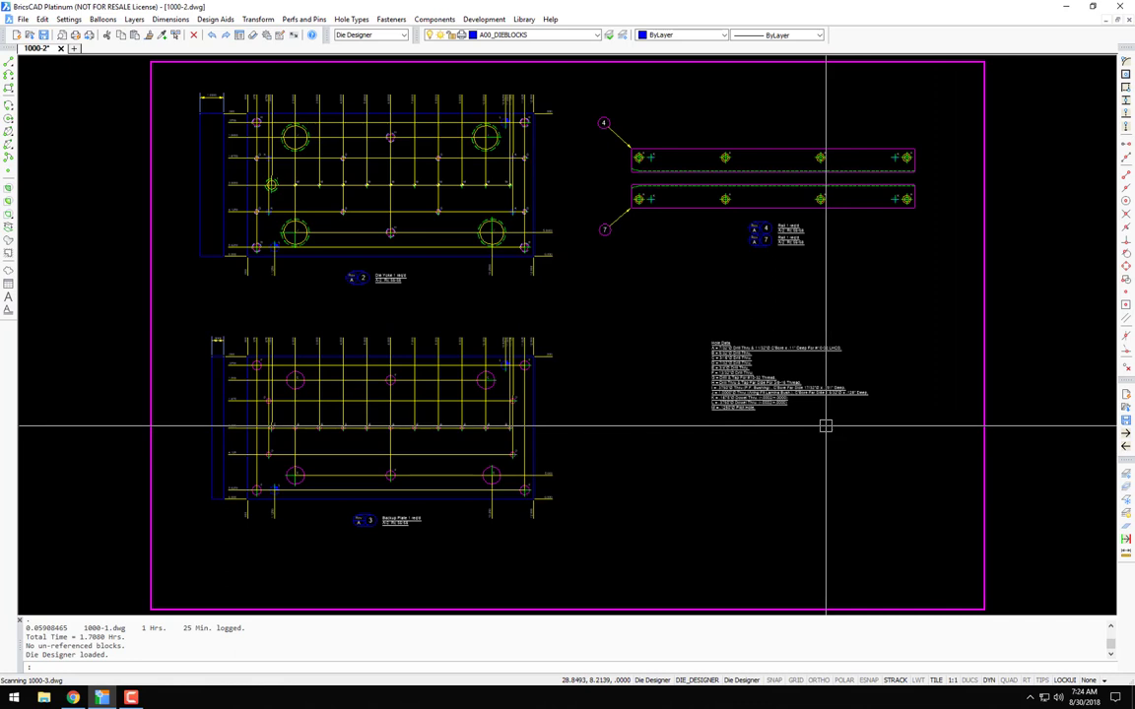
pyautogui.write('ti')
pyautogui.press('Return')
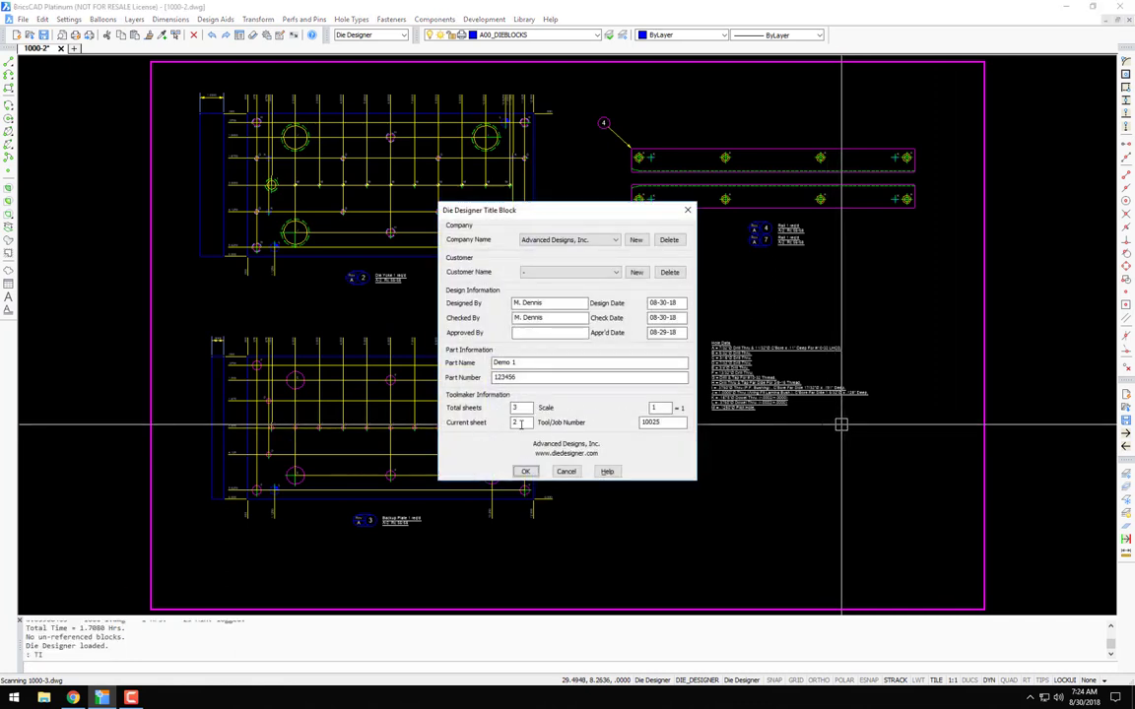
pyautogui.click(525, 471)
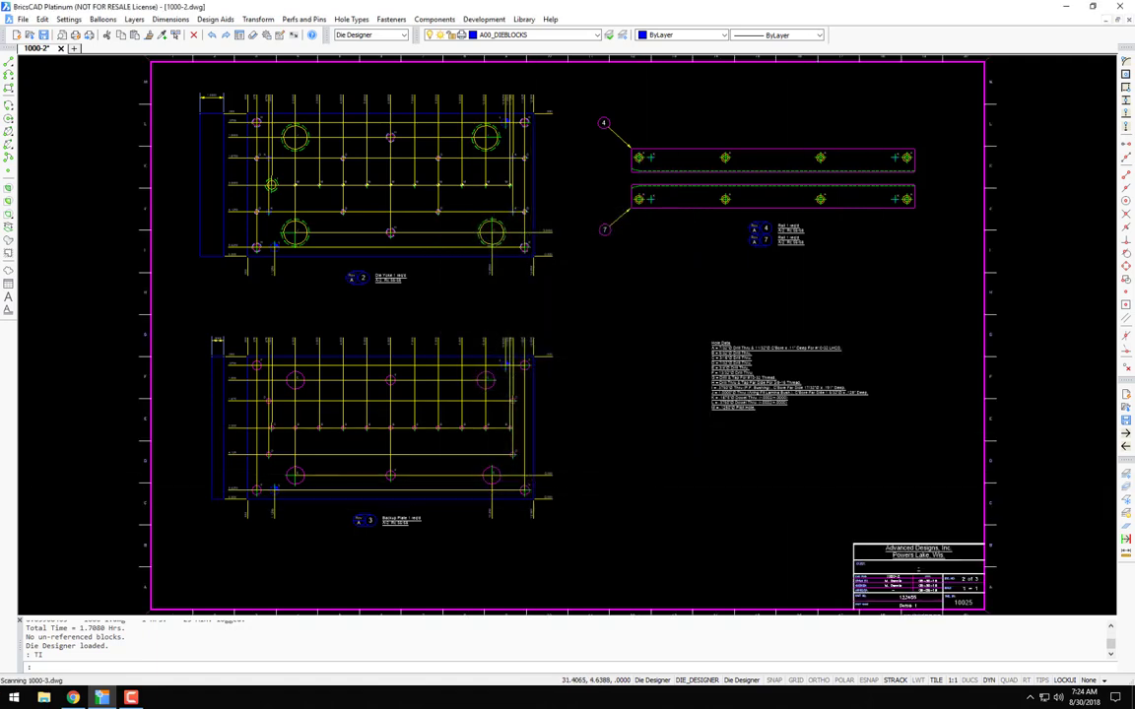
# Step: Update the lettering style of sheet 1000-2's title block with the SY command and zoom to the extents
pyautogui.scroll(4, 678, 465)
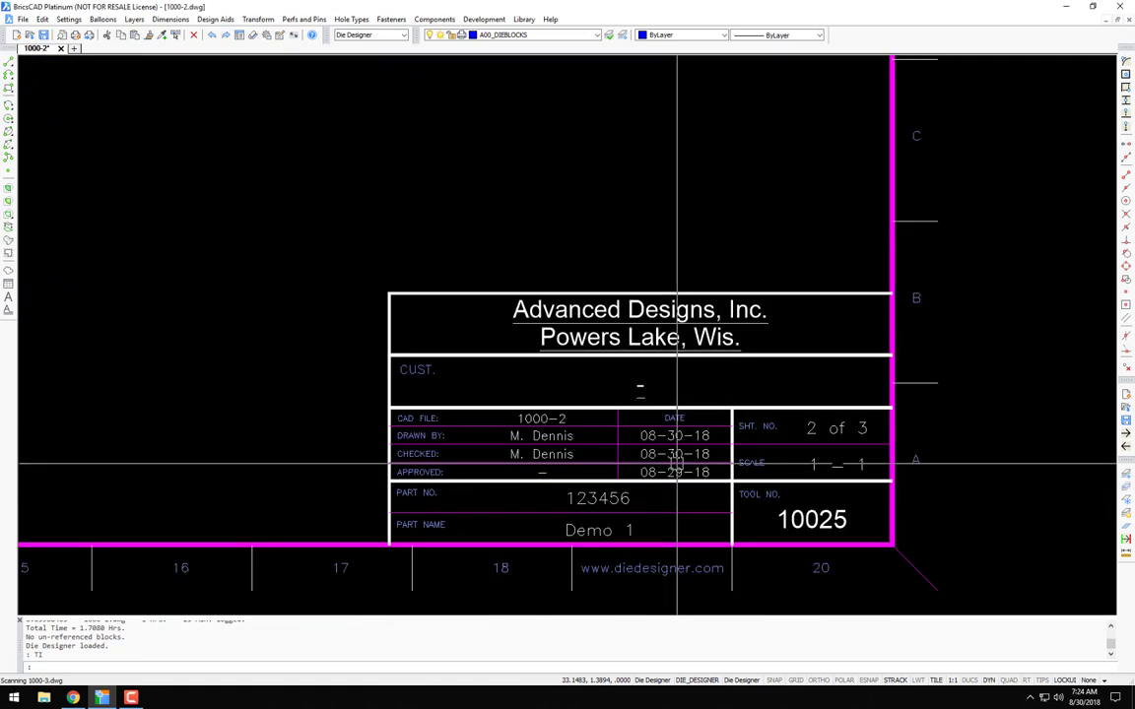
pyautogui.write('z')
pyautogui.press('Return')
pyautogui.write('e')
pyautogui.press('Return')
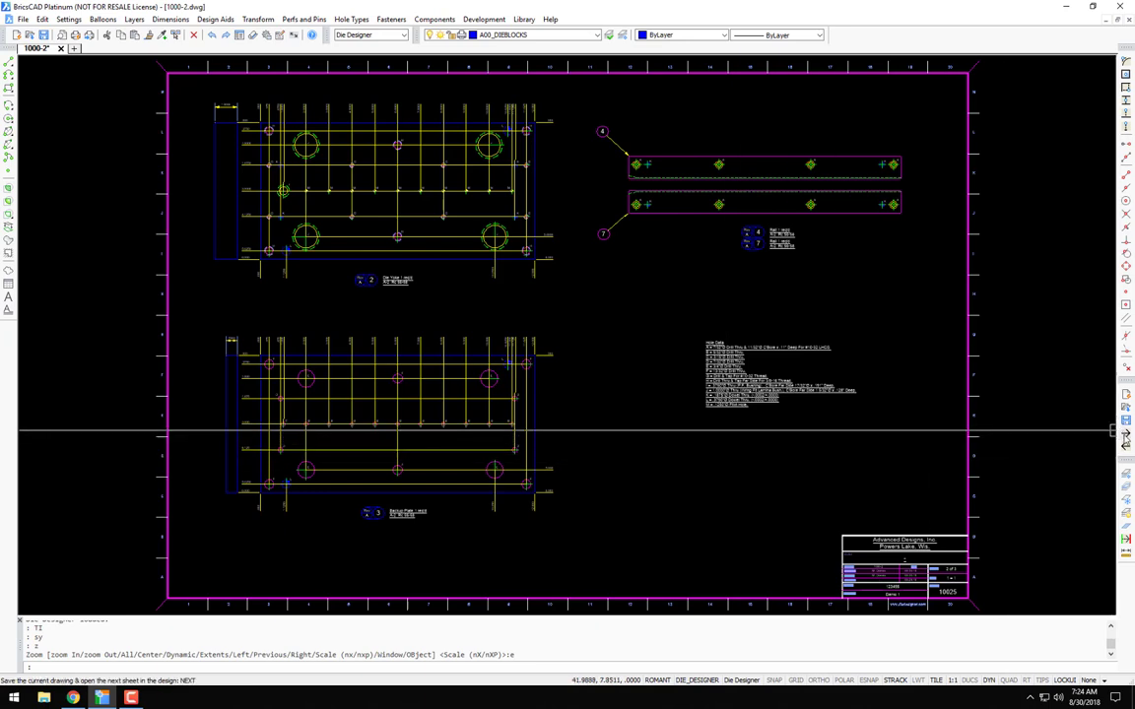
# Step: Advance to sheet 1000-3 and add its title block as sheet 3 of 3
pyautogui.click(1125, 434)
pyautogui.scroll(2, 767, 411)
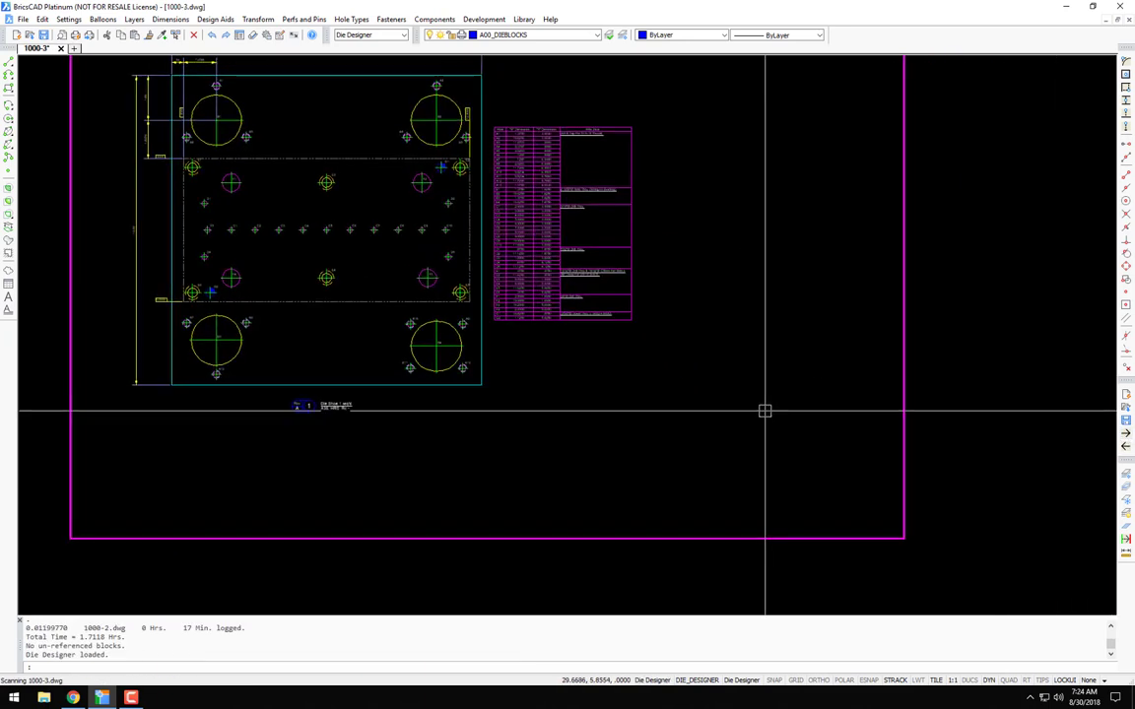
pyautogui.write('ti')
pyautogui.press('Return')
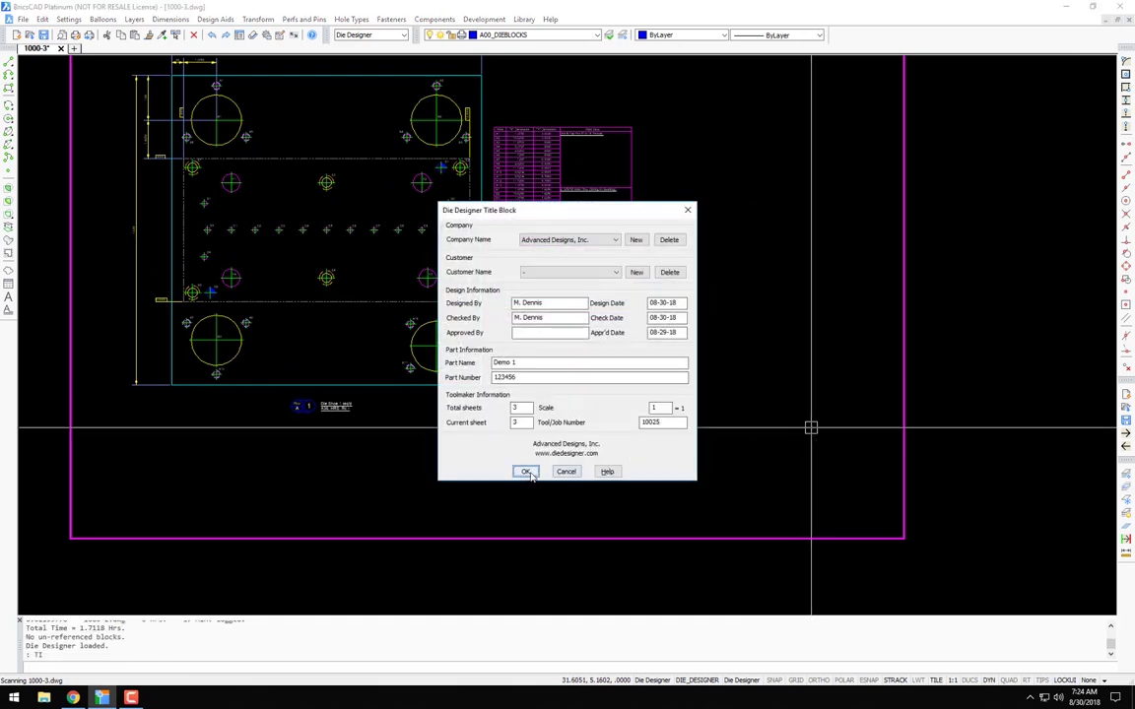
pyautogui.click(528, 472)
pyautogui.write('z')
pyautogui.press('Return')
pyautogui.write('e')
pyautogui.press('Return')
# Step: Return to sheet 1000-1 and export the bill of materials to an Excel spreadsheet
pyautogui.click(1126, 448)
pyautogui.click(1126, 449)
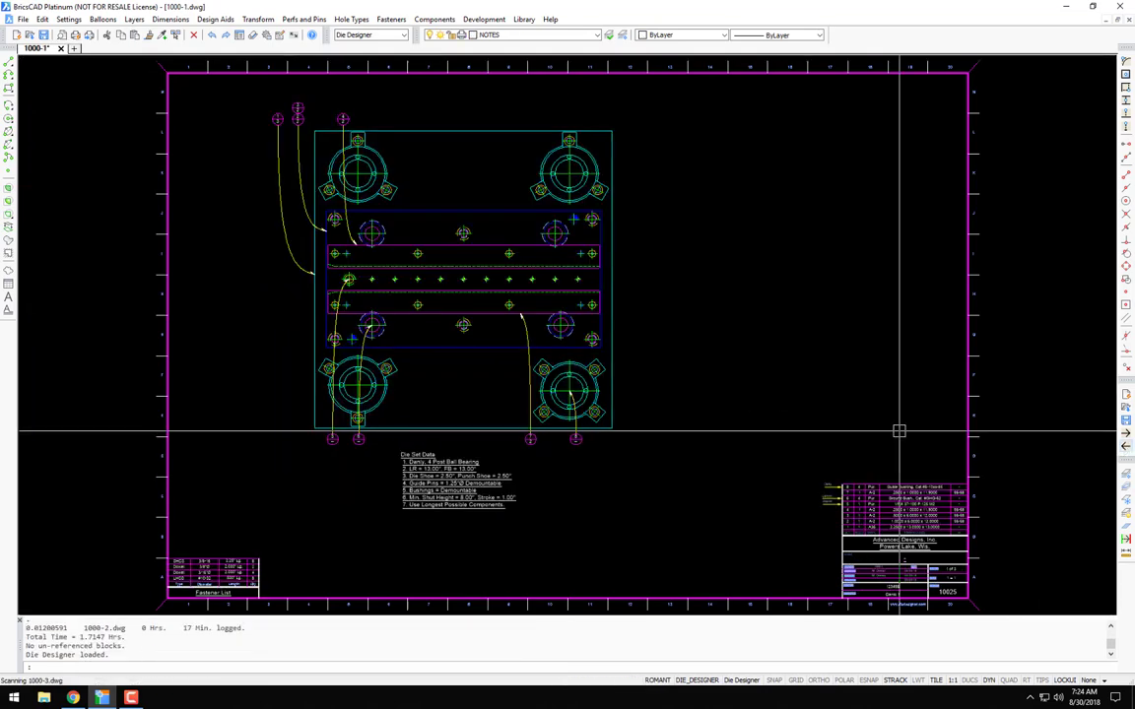
pyautogui.moveTo(565, 307); pyautogui.dragTo(608, 336, button='middle')
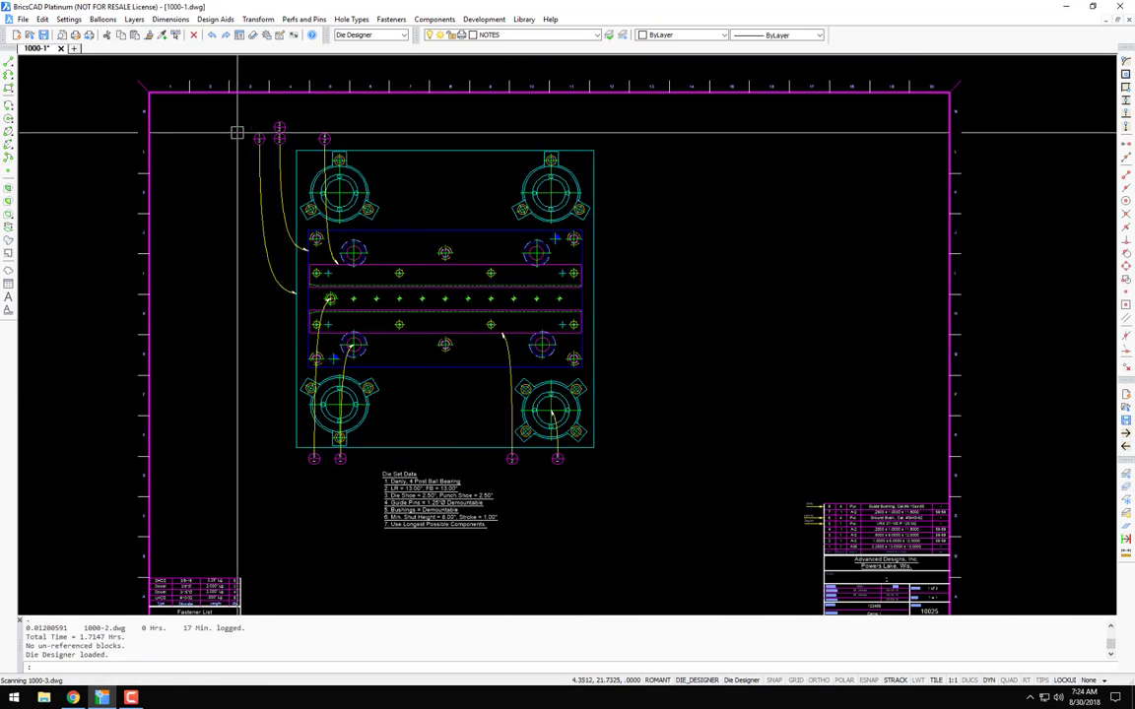
pyautogui.click(260, 20)
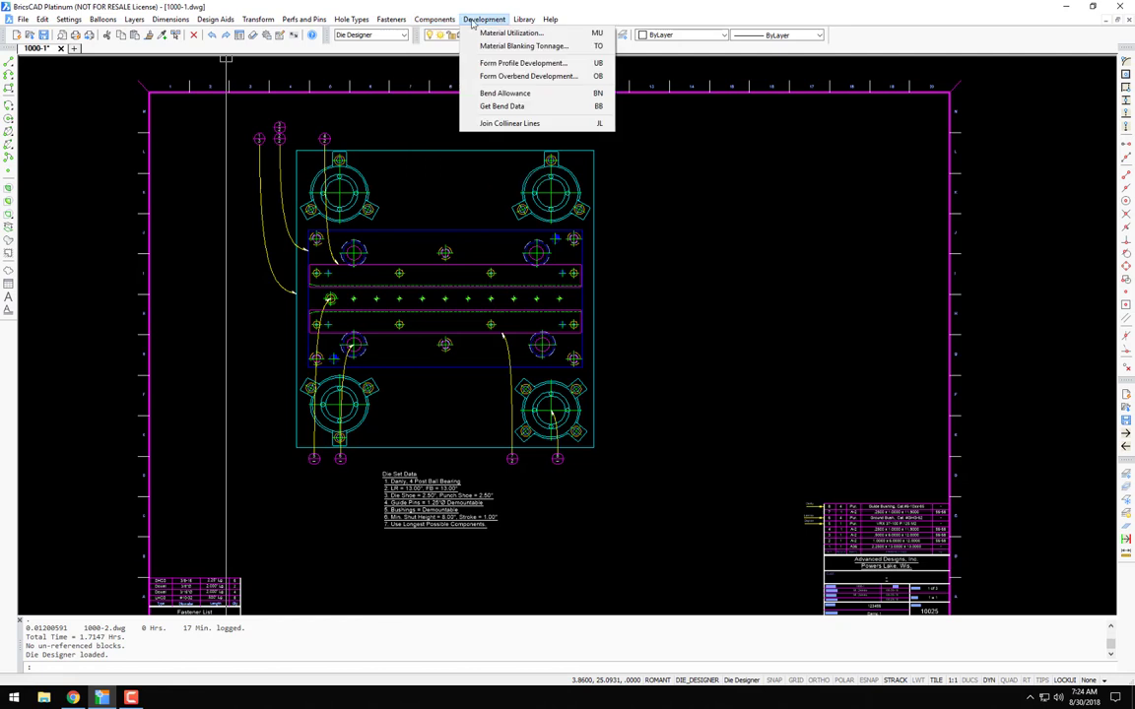
pyautogui.moveTo(405, 22)
pyautogui.moveTo(216, 21)
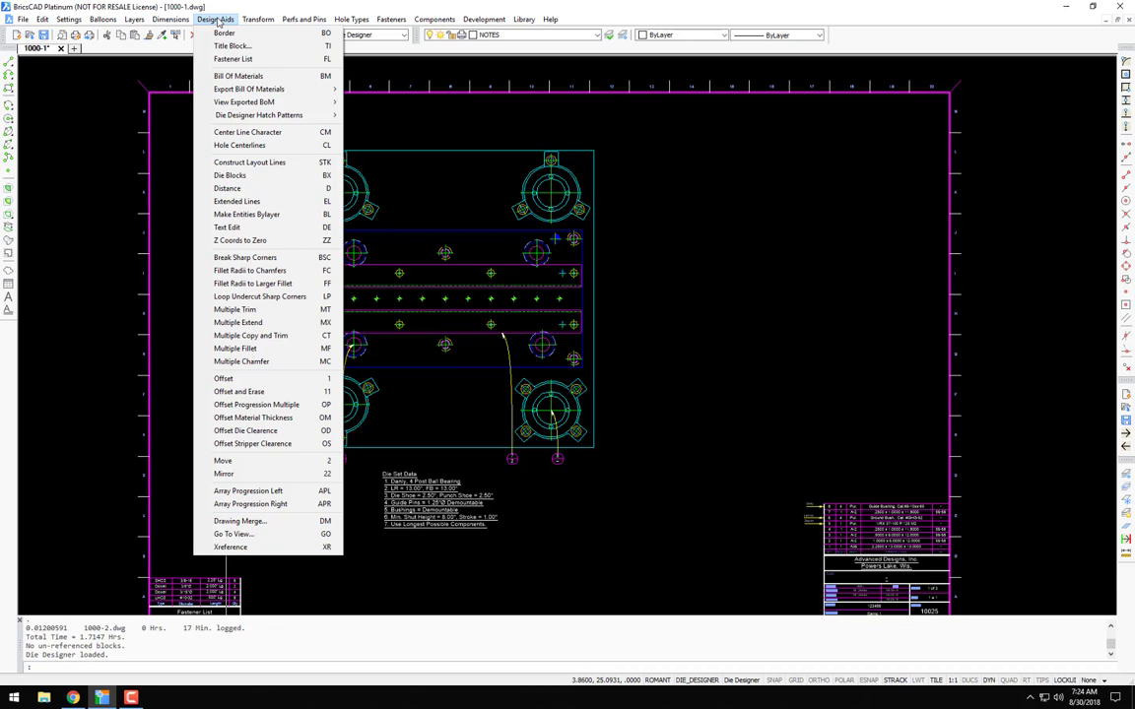
pyautogui.moveTo(175, 22)
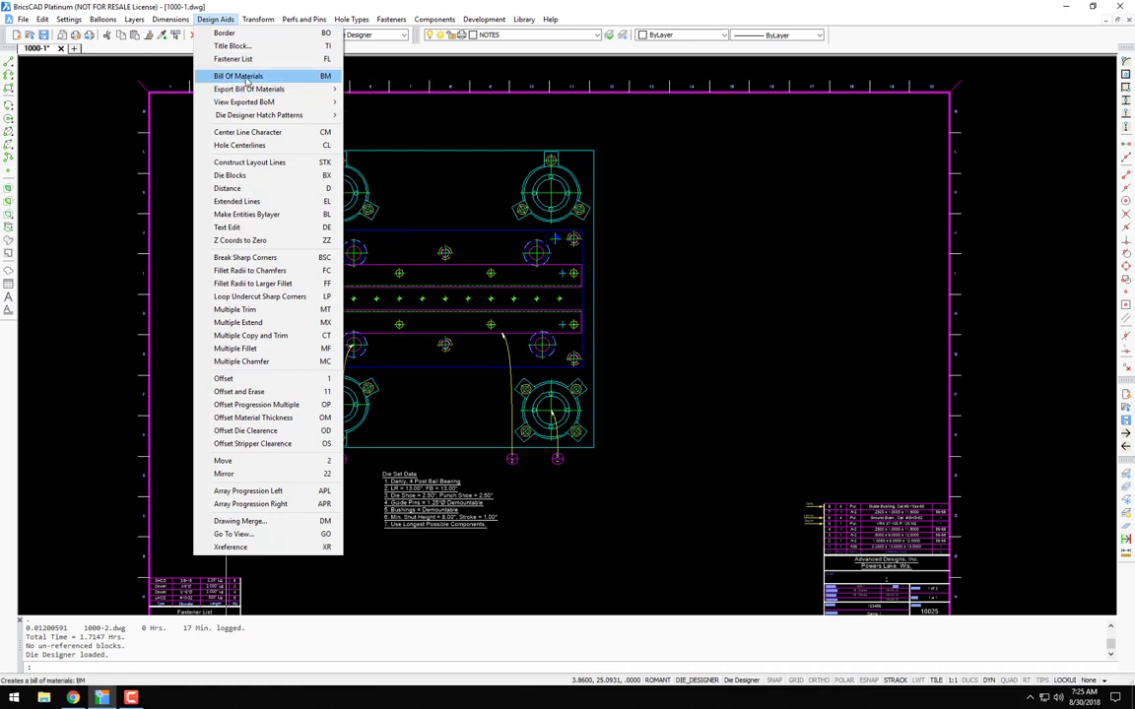
pyautogui.moveTo(250, 95)
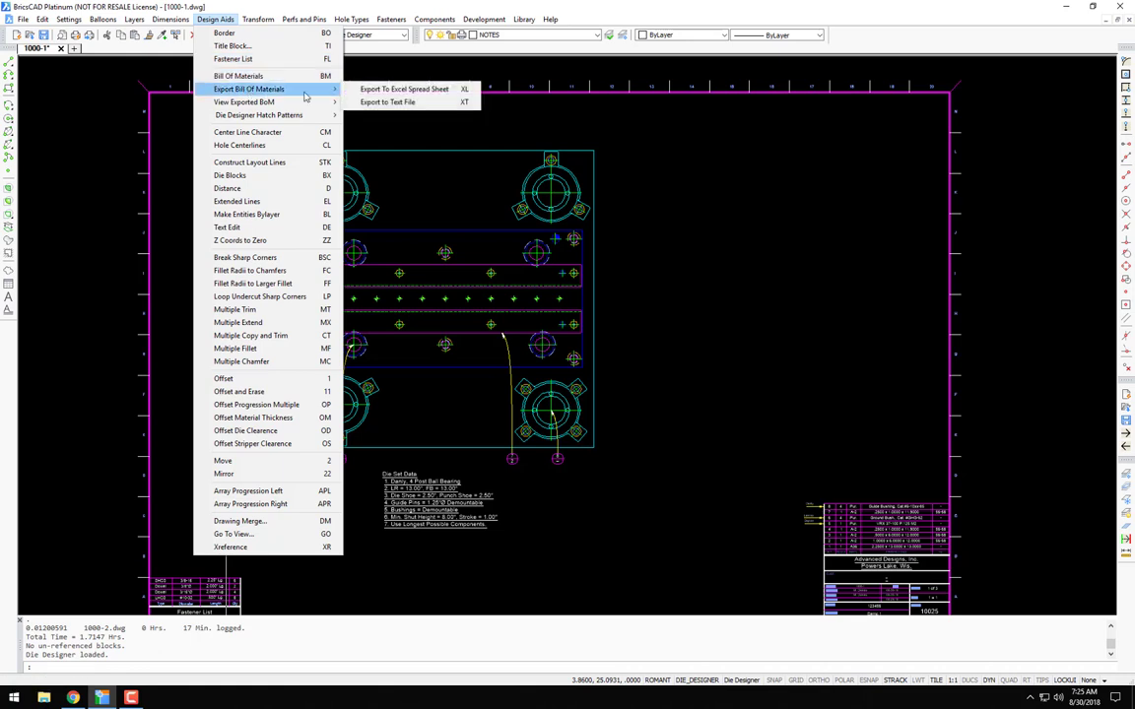
pyautogui.click(427, 92)
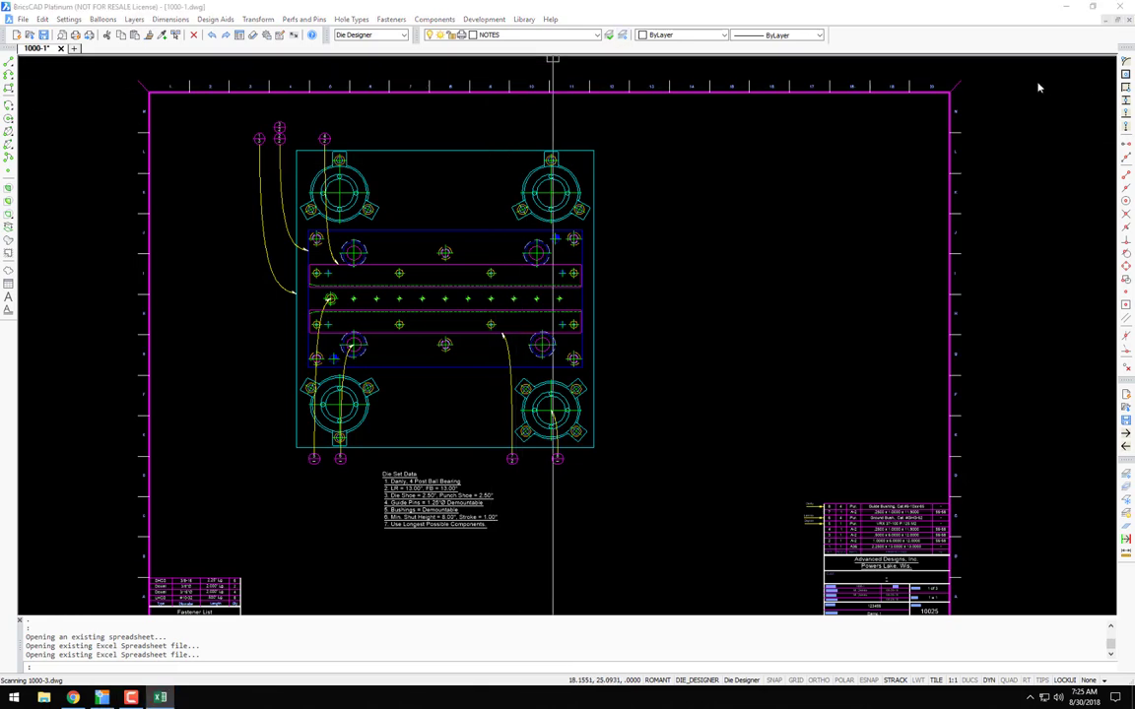
# Step: Bring the exported workbook 1000.xls into view in Excel, review its details, weights and fasteners, and move it off the drawing
pyautogui.moveTo(1134, 79); pyautogui.dragTo(441, 60)
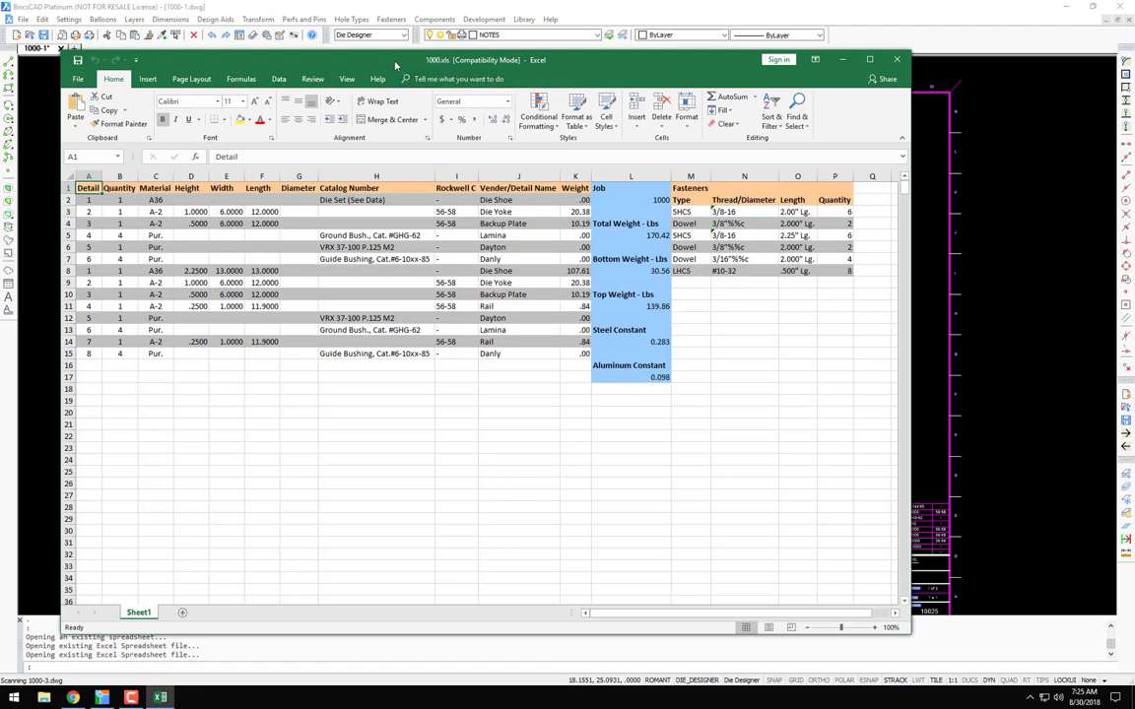
pyautogui.moveTo(395, 65); pyautogui.dragTo(422, 49)
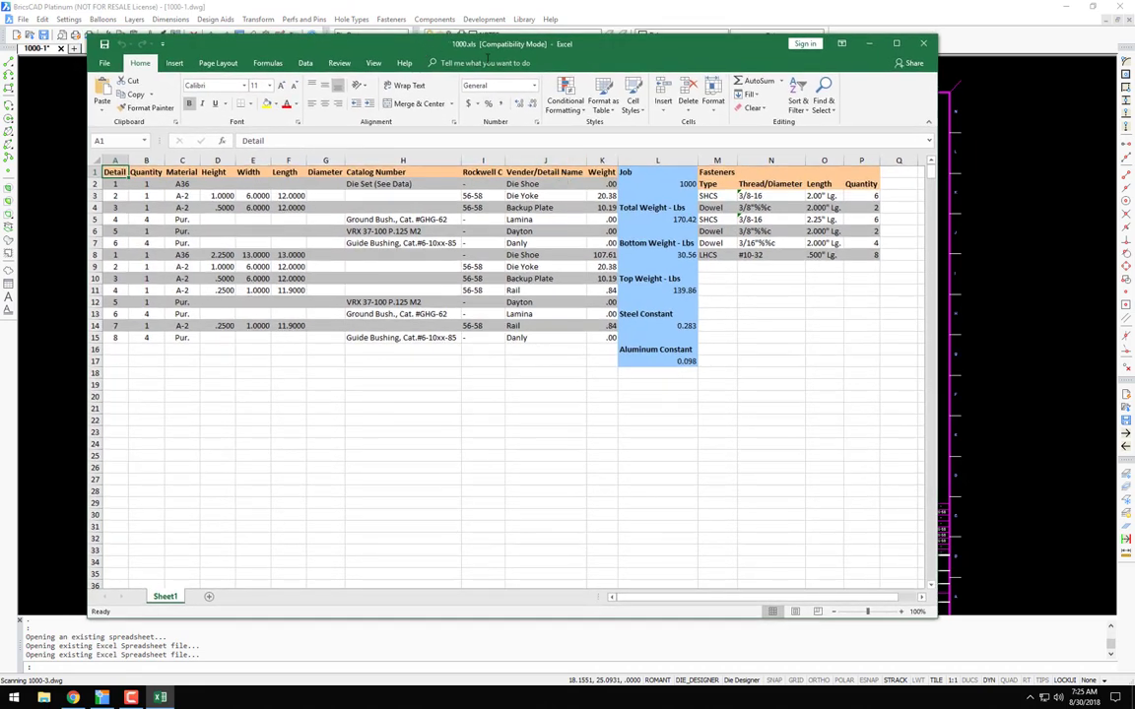
pyautogui.moveTo(414, 45); pyautogui.dragTo(1134, 79)
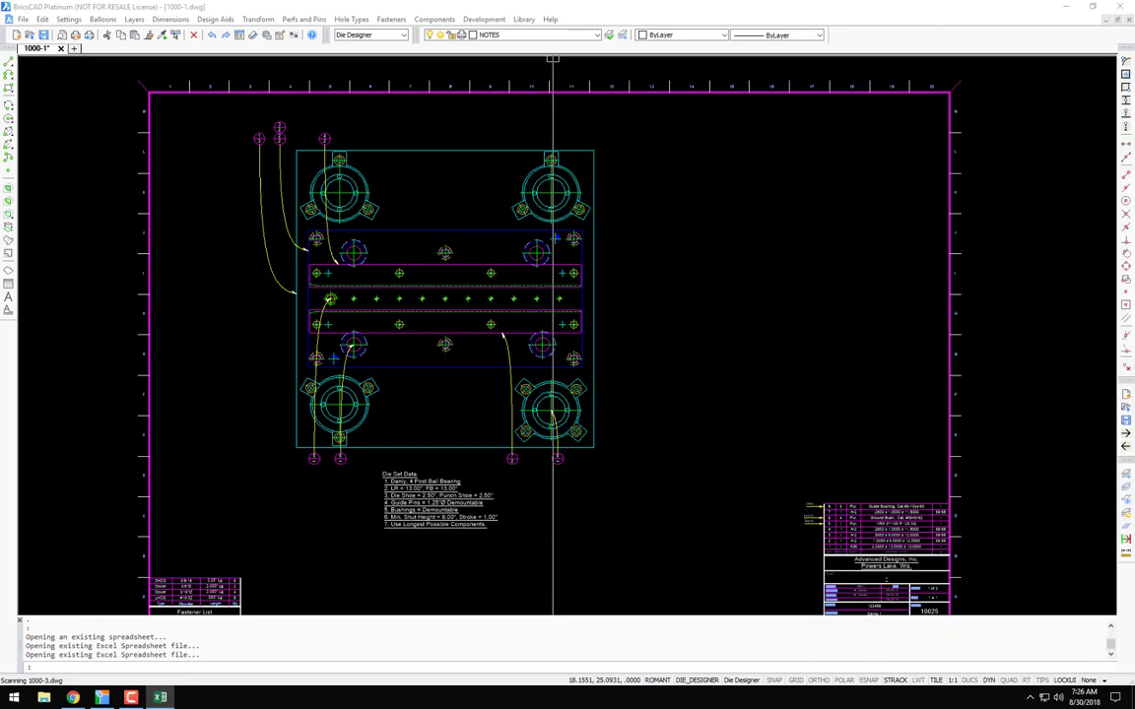
pyautogui.scroll(1, 659, 321)
pyautogui.scroll(-2, 659, 317)
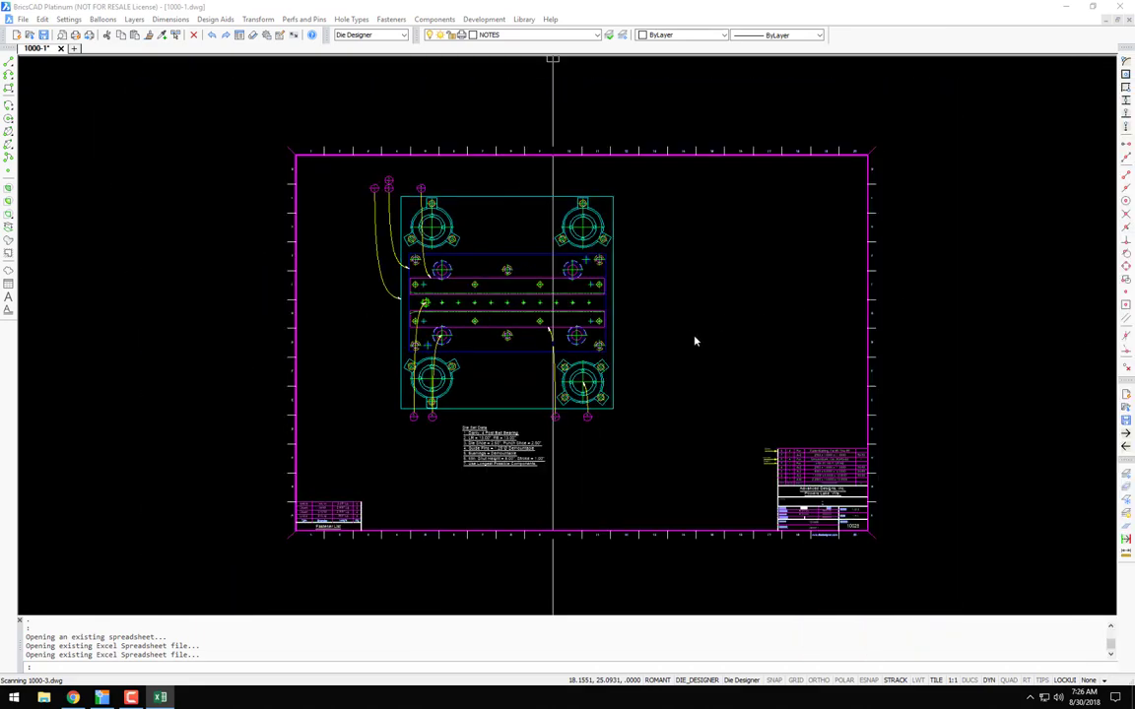
pyautogui.scroll(1, 631, 333)
pyautogui.scroll(3, 367, 222)
pyautogui.scroll(-4, 514, 250)
pyautogui.scroll(1, 514, 251)
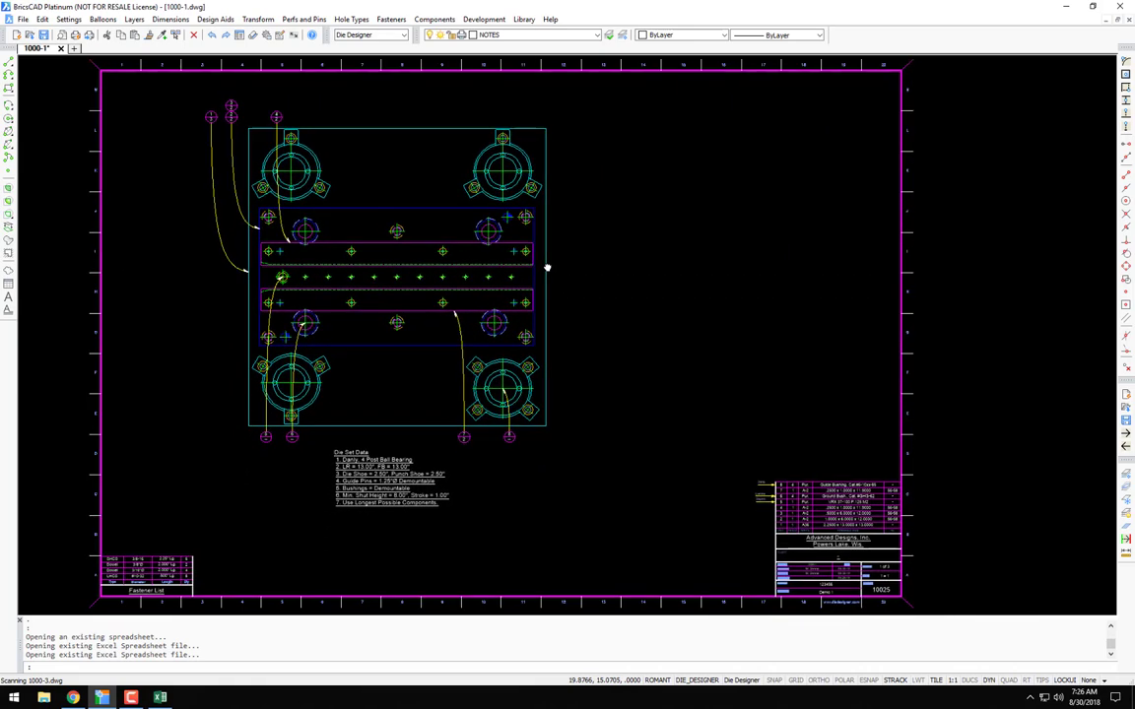